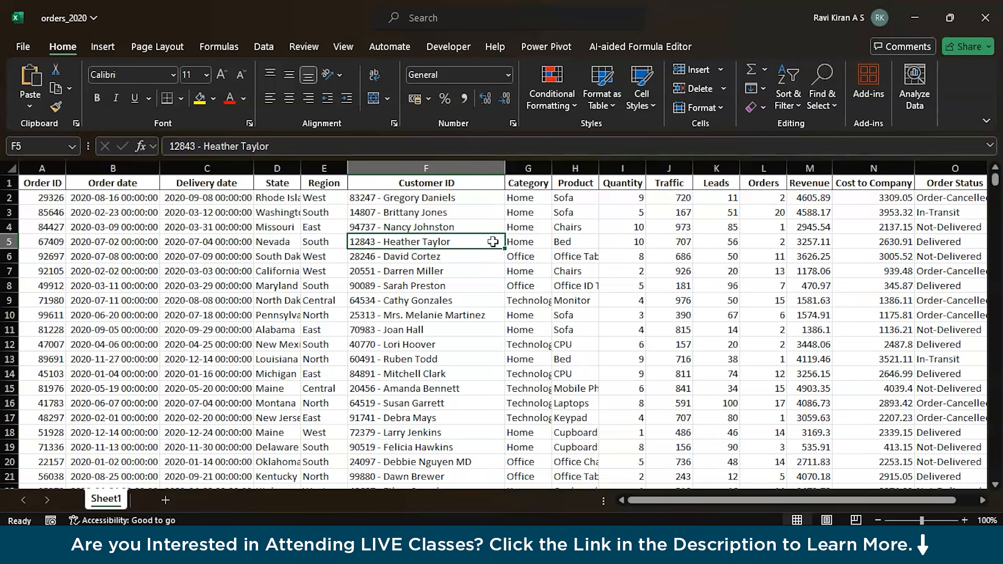
Step: Select the Category and Leads columns and open the full Insert Chart dialog for them
click(527, 167)
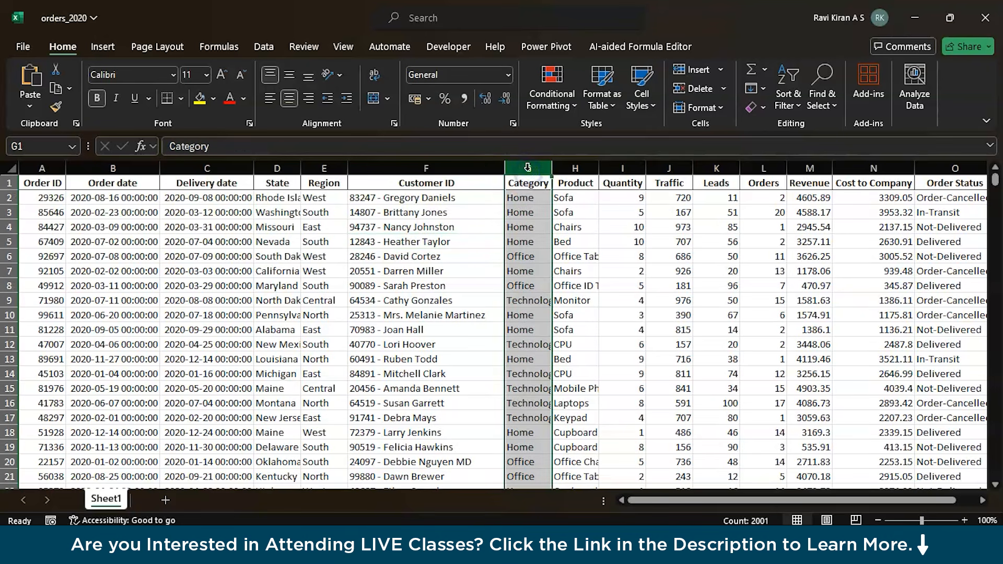
ctrl+click(709, 166)
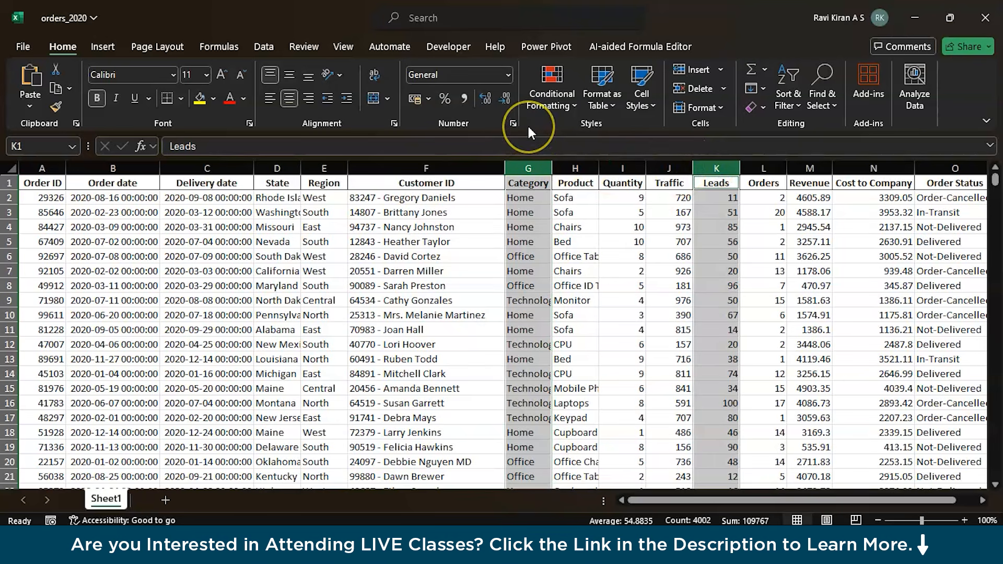
click(104, 47)
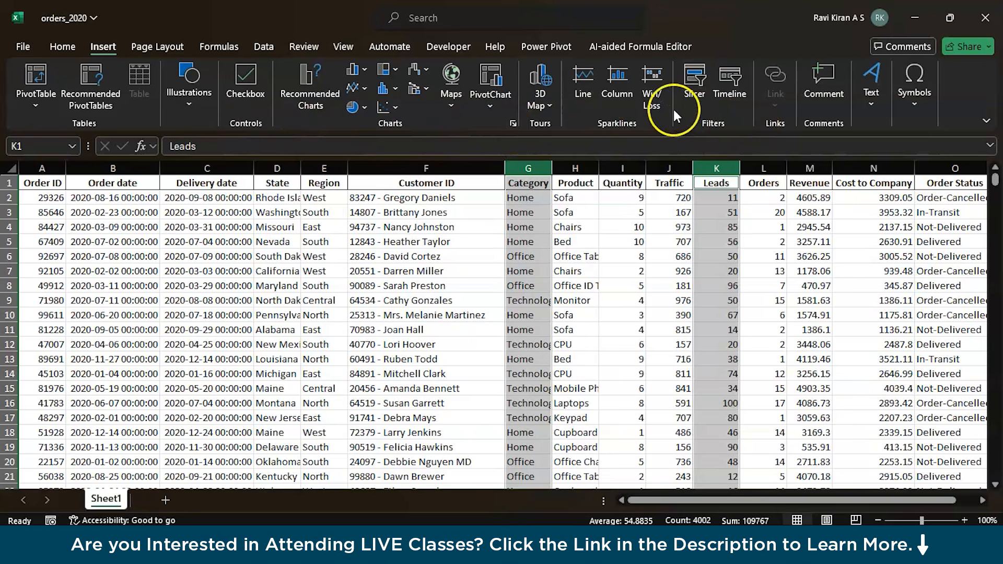
click(516, 122)
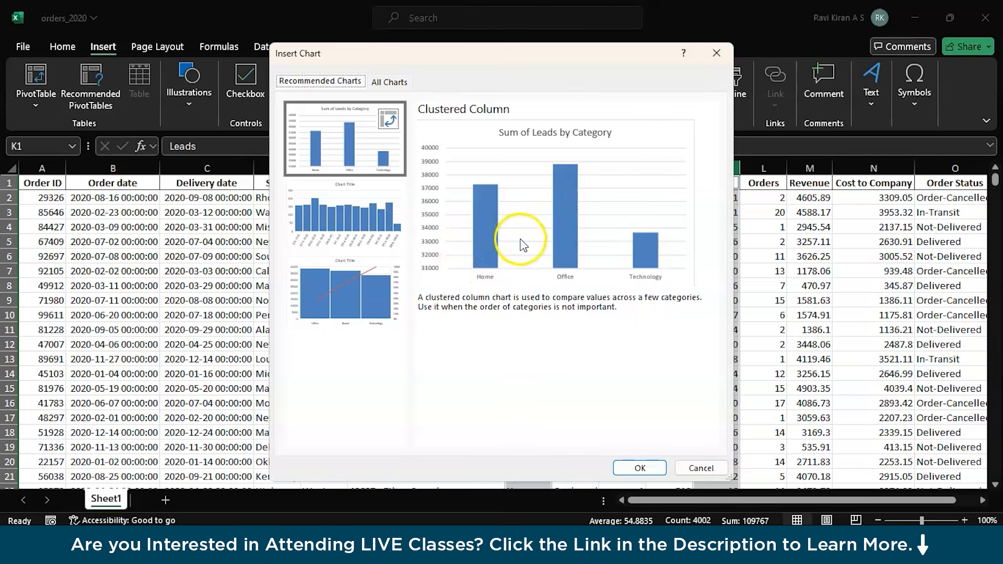
Step: Preview the recommended charts and the Pie, Doughnut and Column chart types for the selected data
click(333, 282)
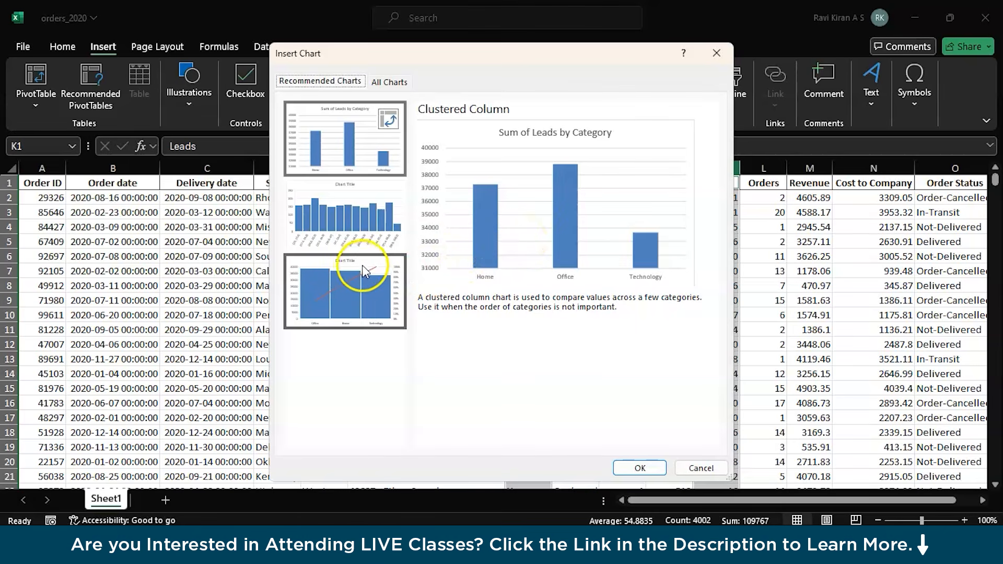
click(384, 238)
click(386, 143)
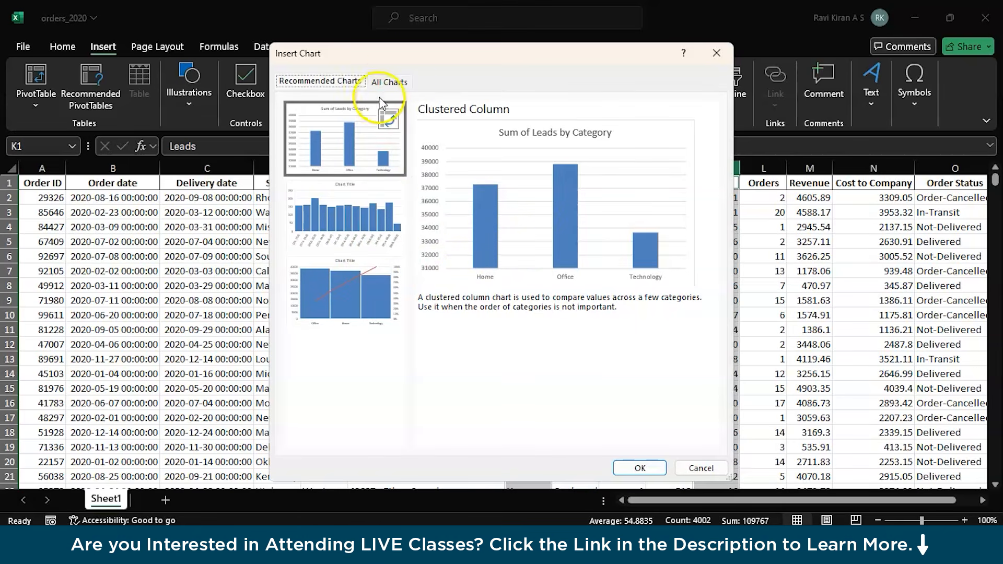
click(387, 82)
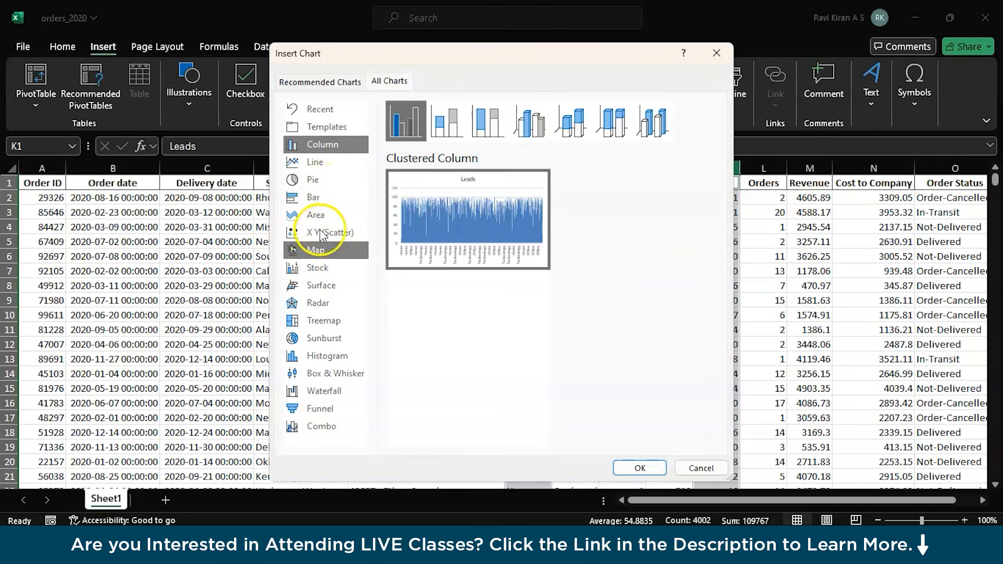
click(328, 183)
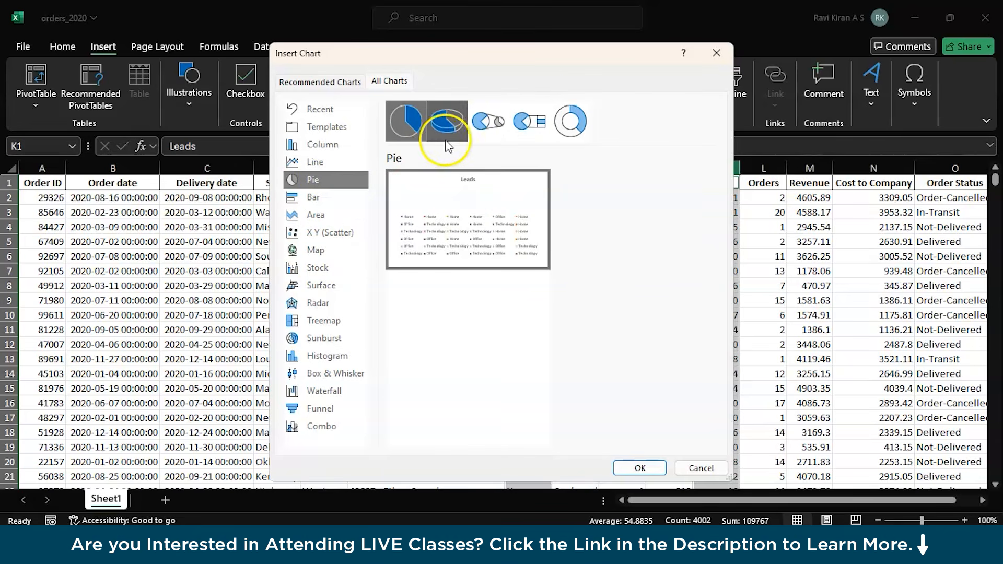
click(563, 138)
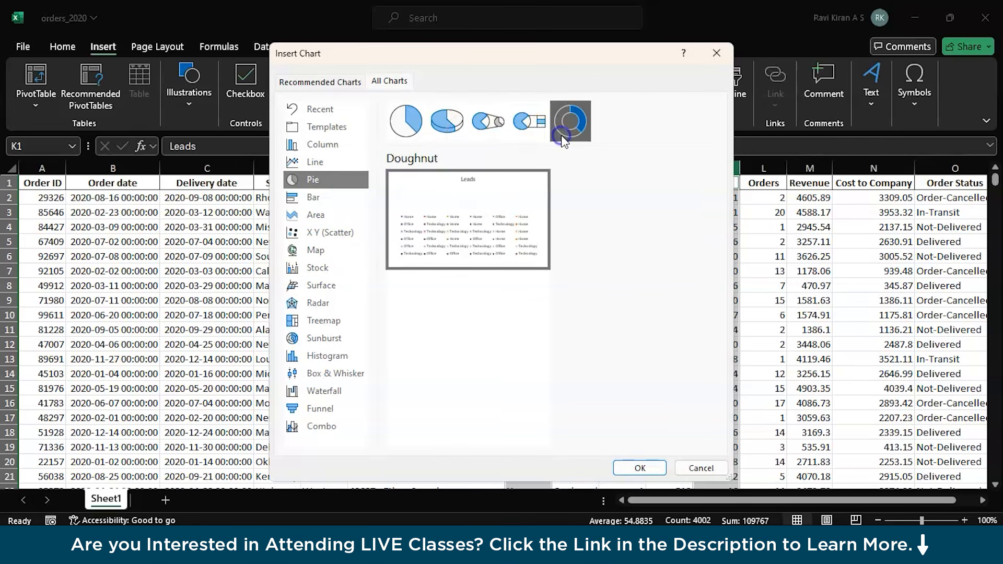
click(317, 142)
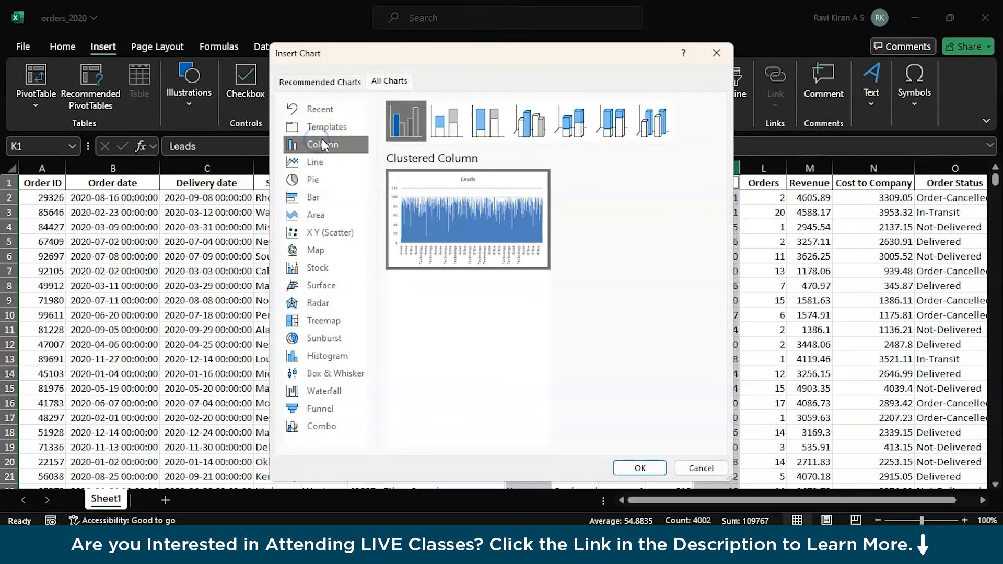
Step: Insert the recommended Clustered Column chart showing Sum of Leads by Category
click(315, 86)
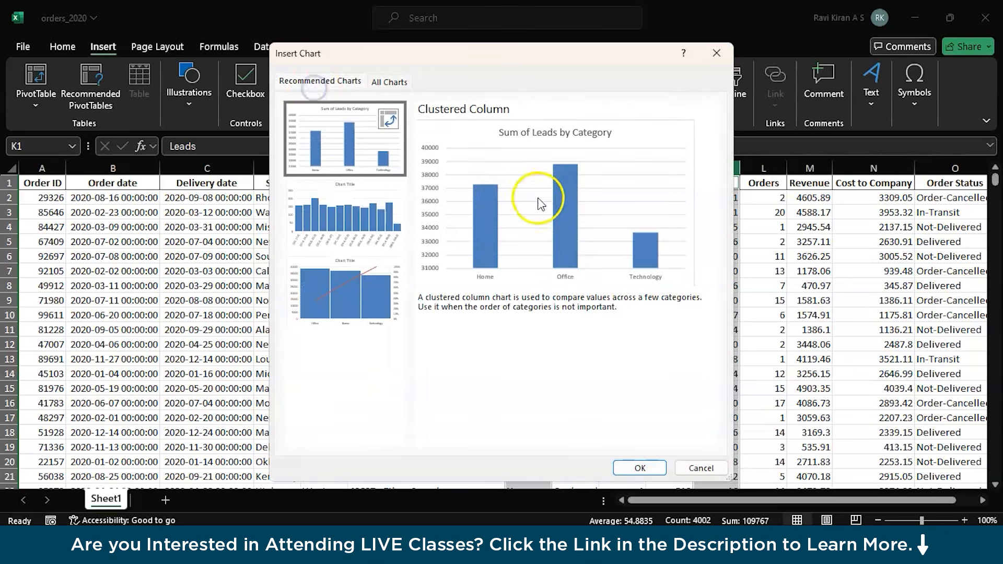
click(640, 468)
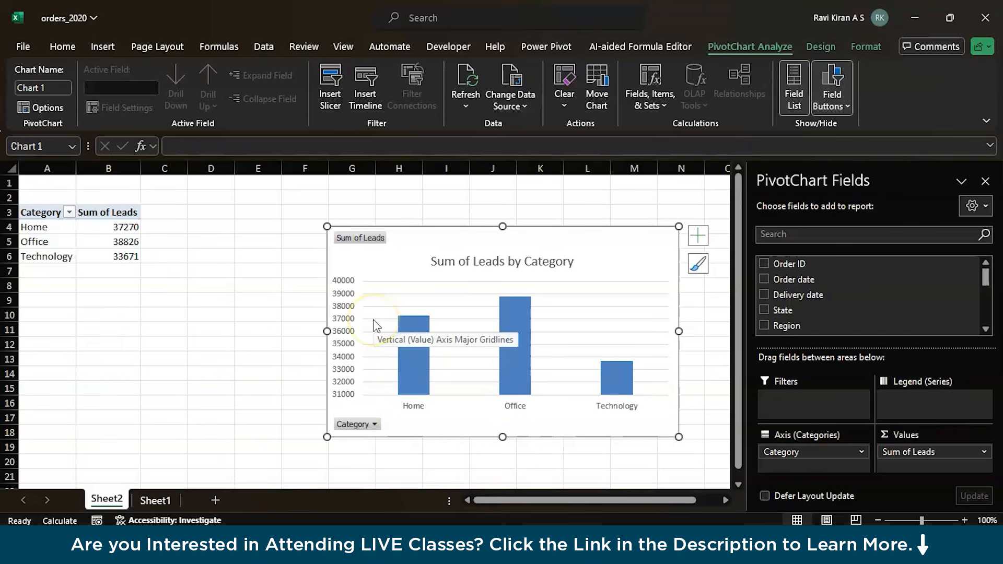
Step: Compare the source data on Sheet1 with the chart on Sheet2 and read the Office and Technology column values
click(154, 500)
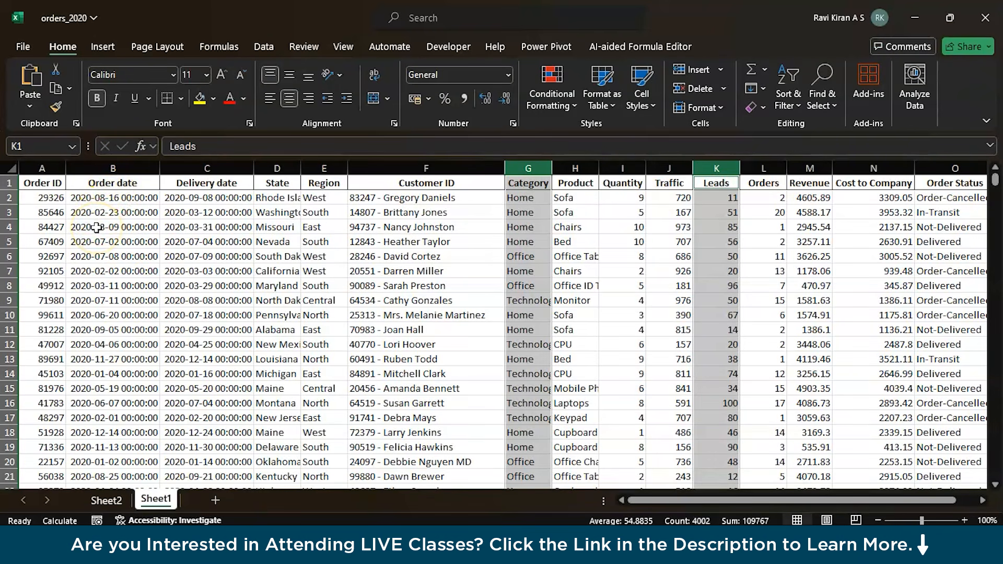
click(108, 500)
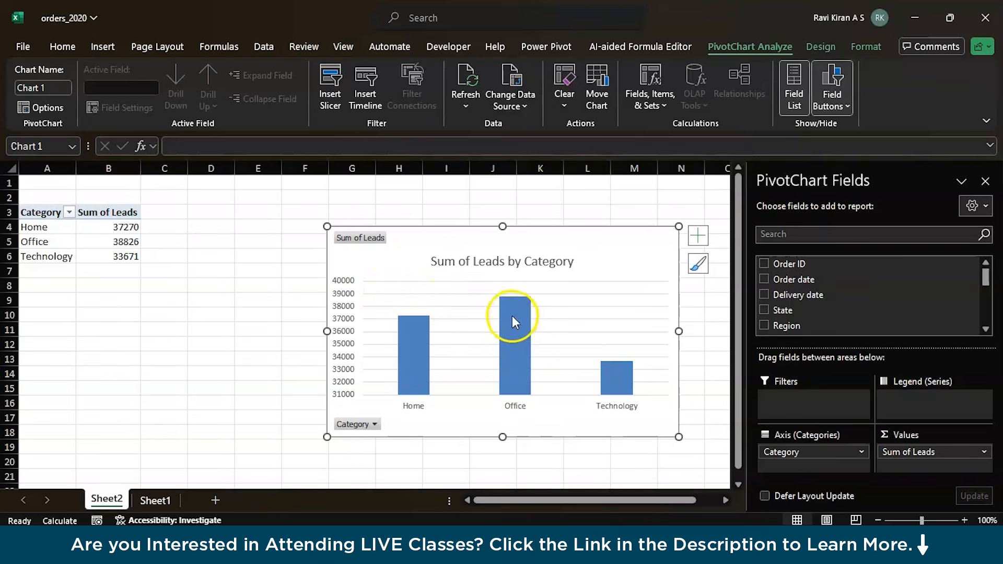
mouse_move(522, 331)
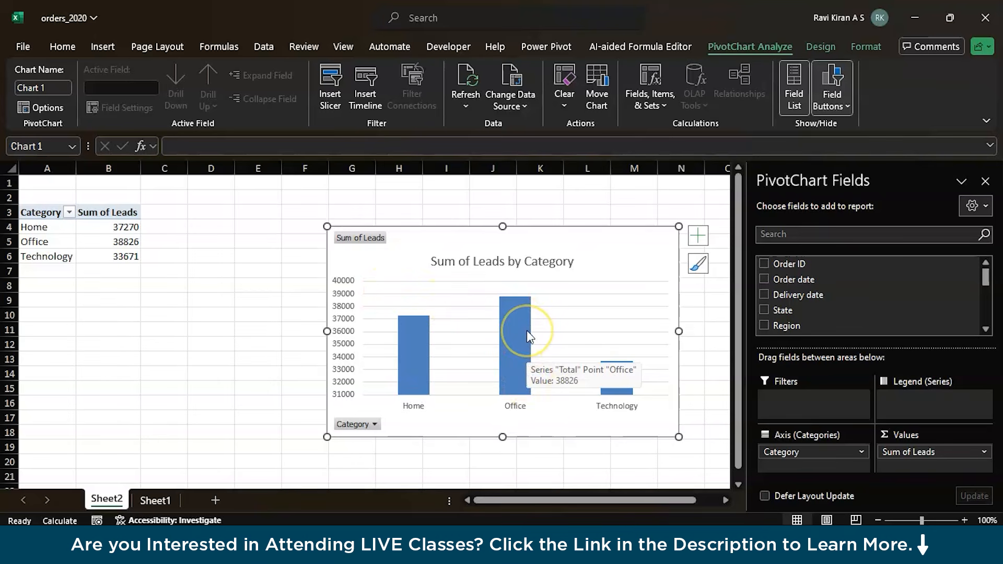
mouse_move(617, 375)
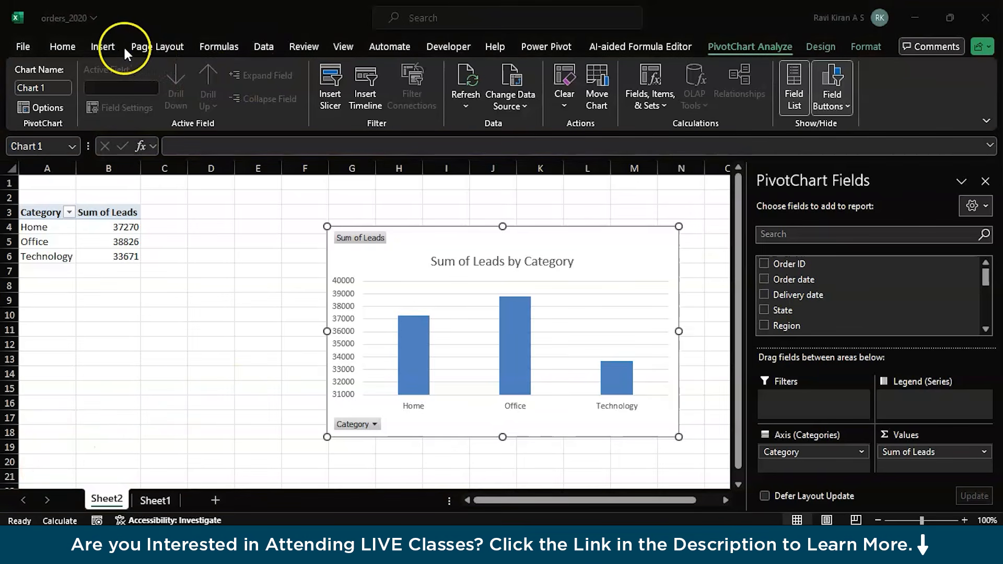
Step: Preview the Line, Pie, Bar and Area chart types for Sheet1's Category and Leads columns, without inserting a chart
click(116, 49)
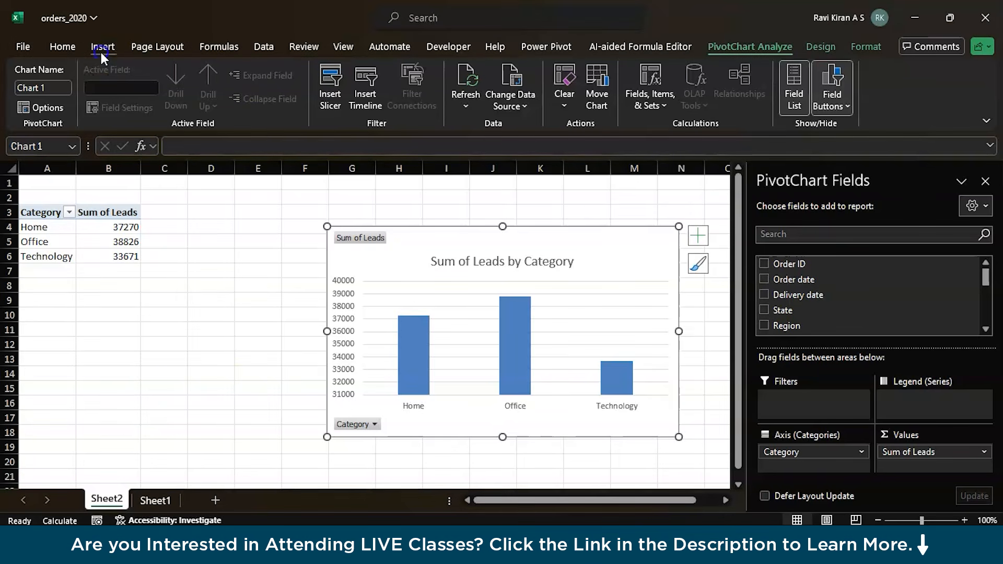
click(99, 49)
click(156, 500)
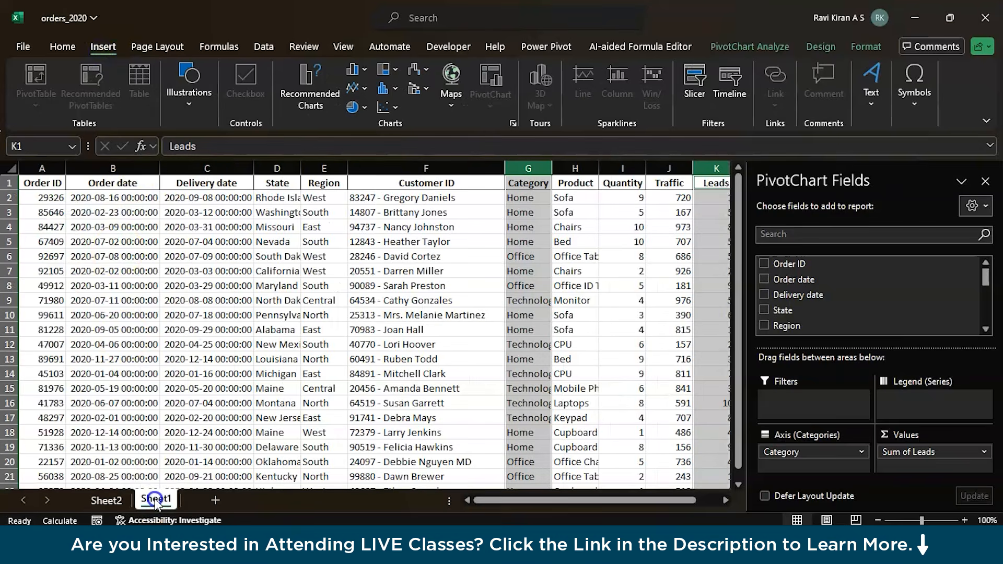
click(511, 123)
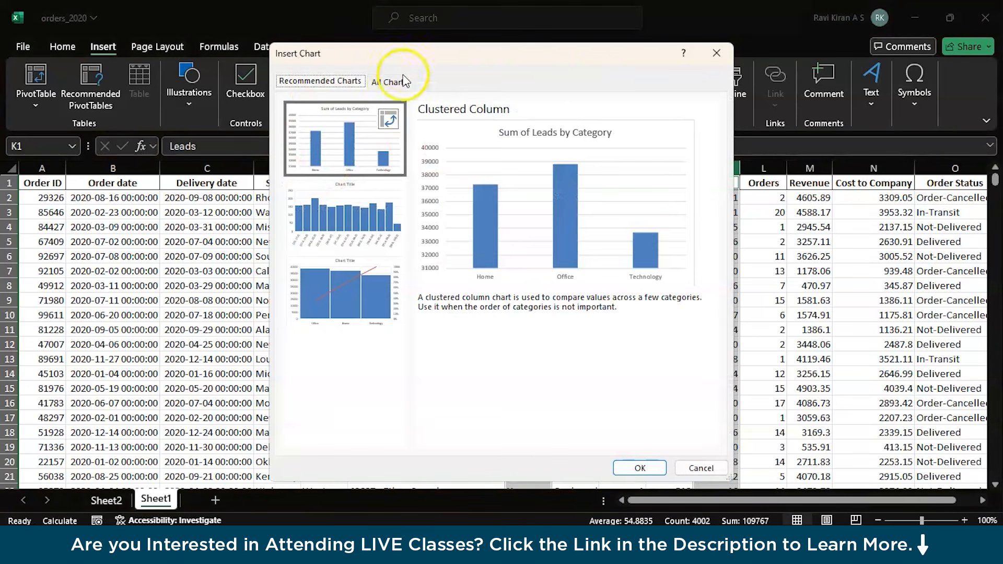
click(393, 83)
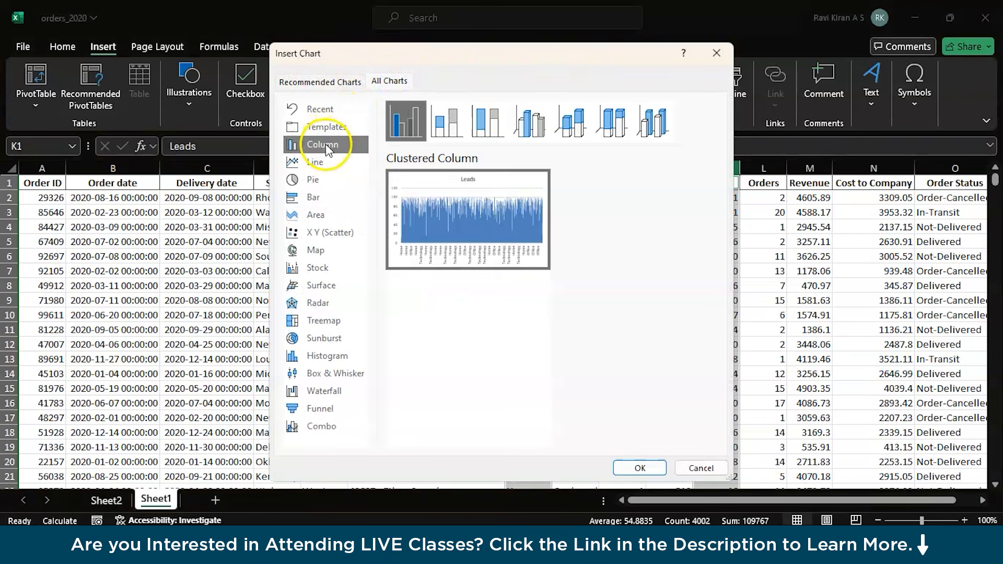
click(325, 164)
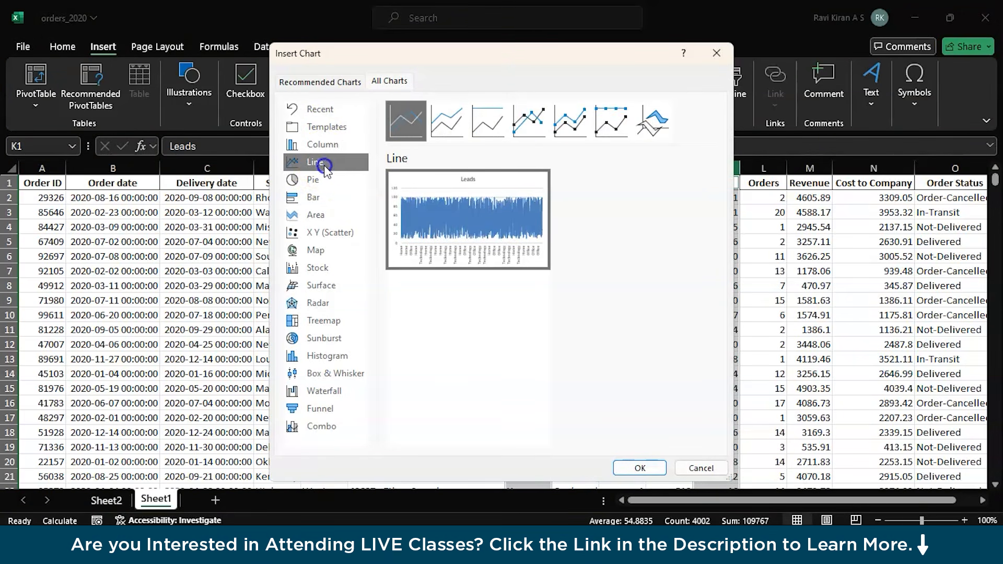
click(322, 179)
click(314, 197)
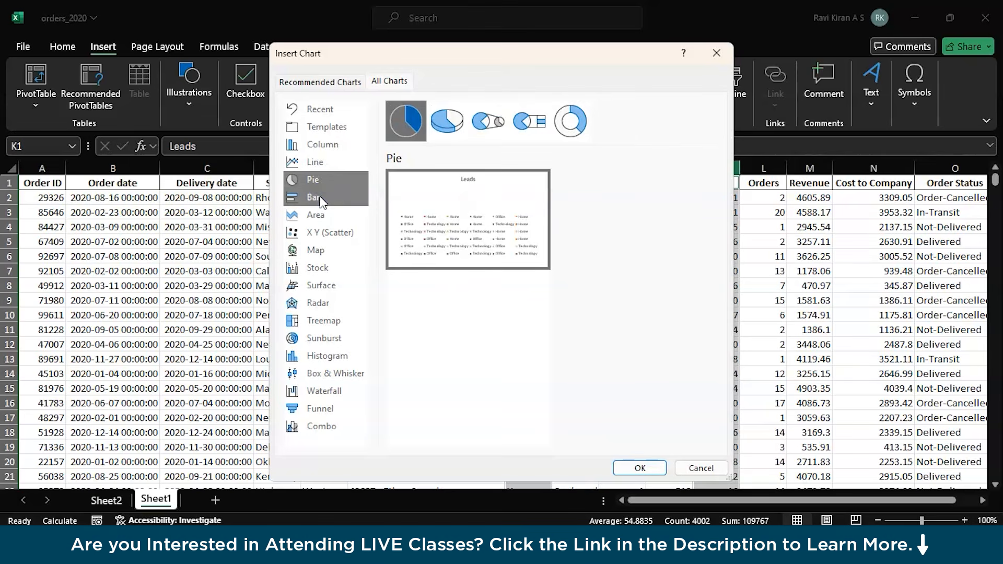
click(318, 214)
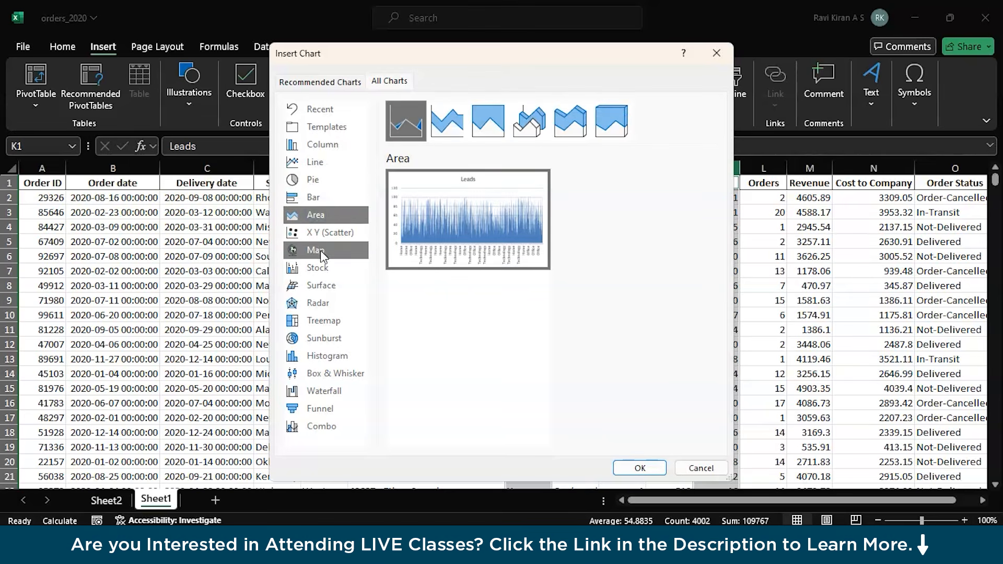
click(365, 432)
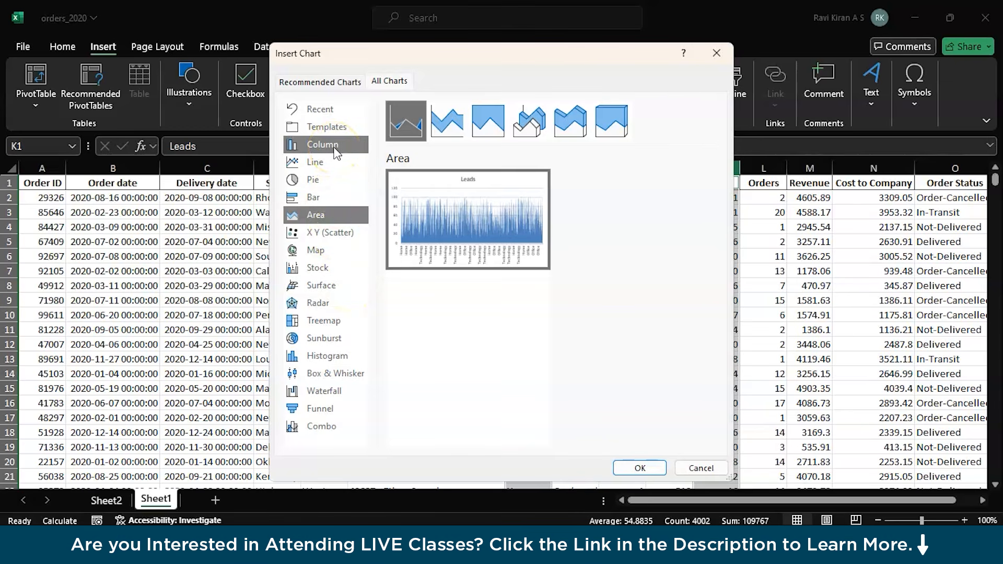
click(463, 247)
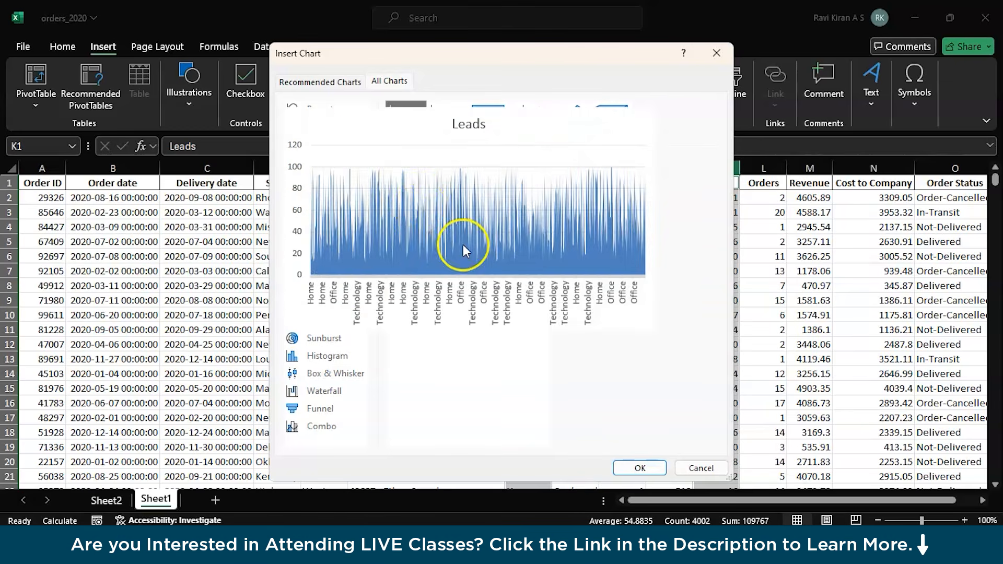
click(718, 52)
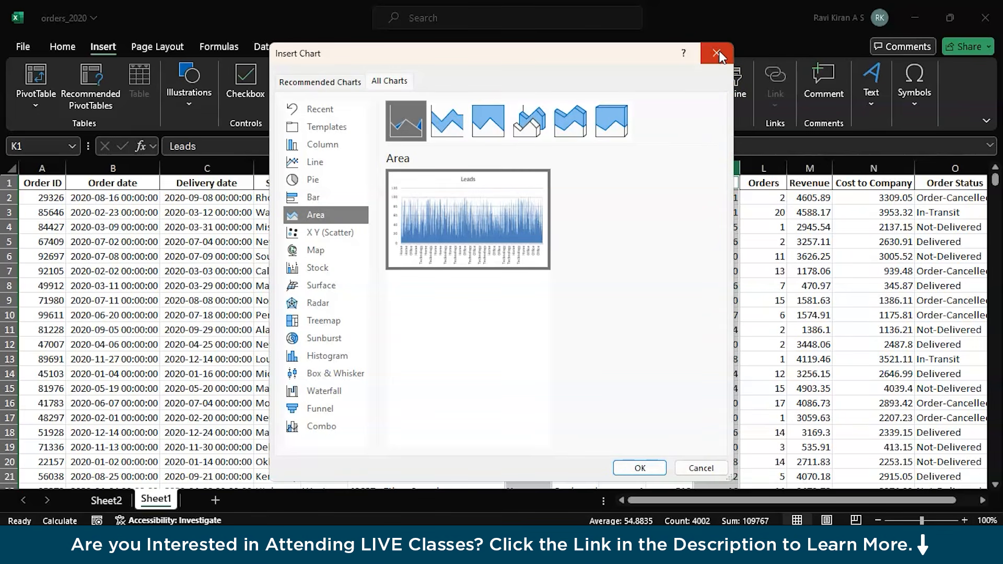
click(718, 51)
click(464, 269)
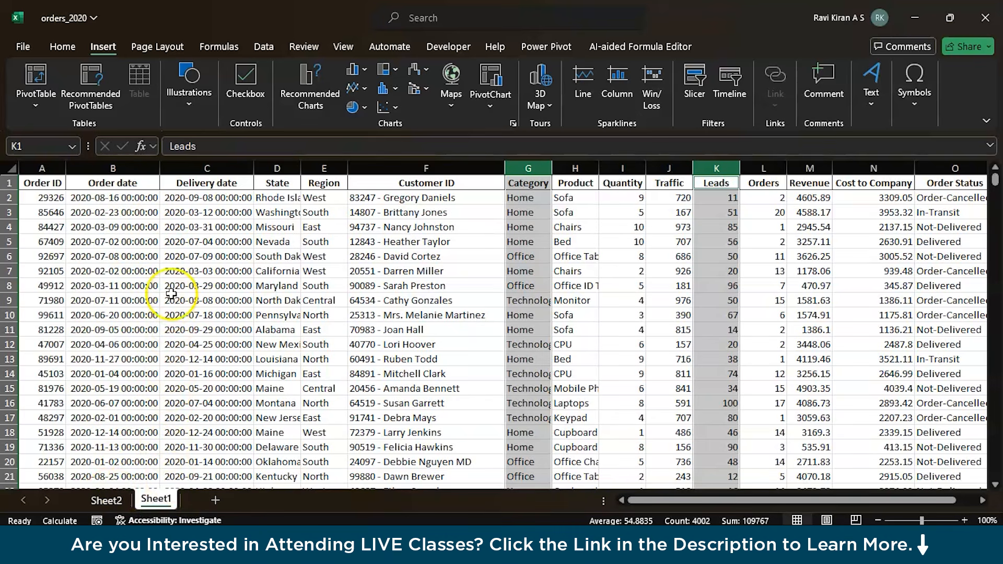
click(513, 124)
click(397, 81)
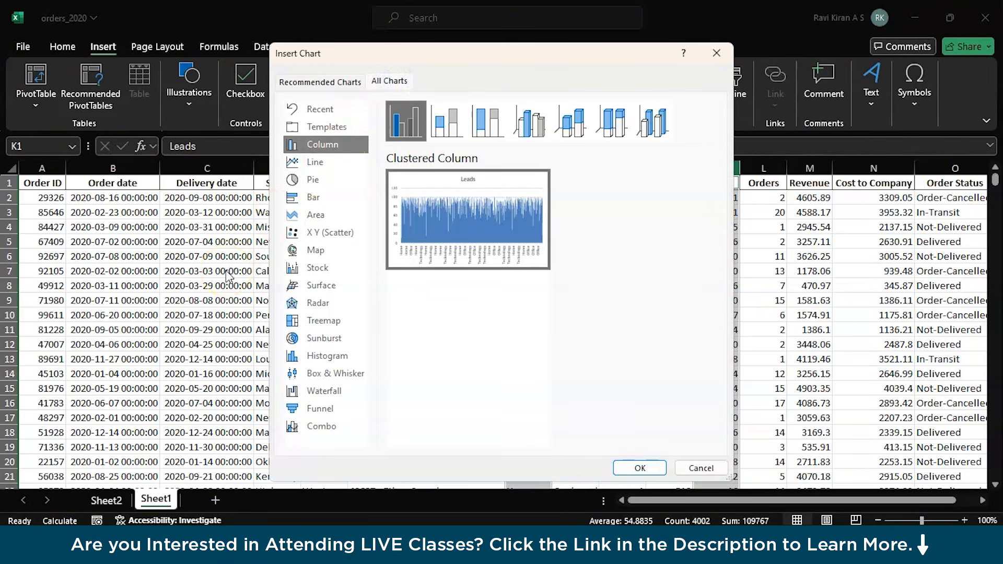
click(700, 467)
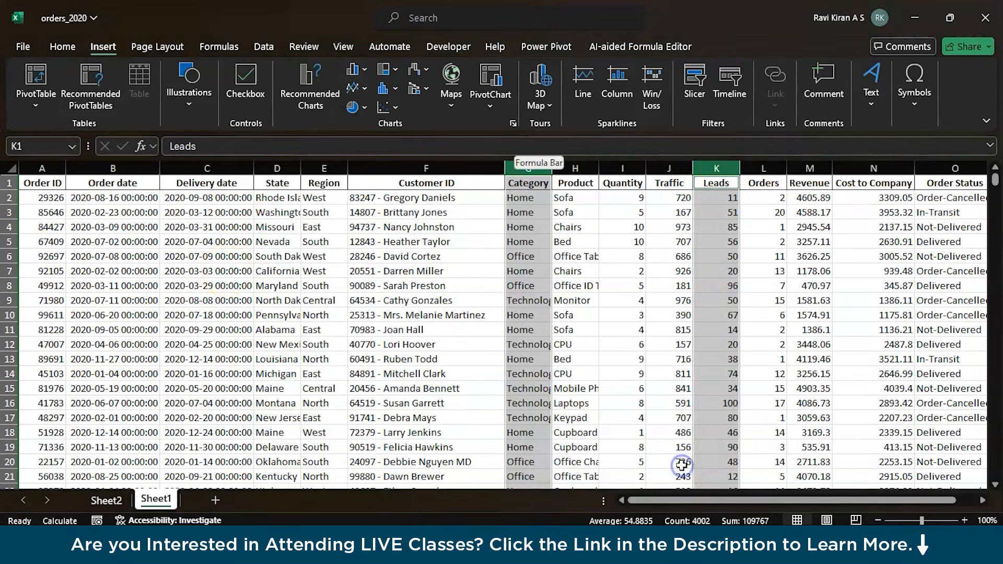
Step: AutoFit the selected Category and Leads columns on Sheet1 to their contents
double_click(551, 169)
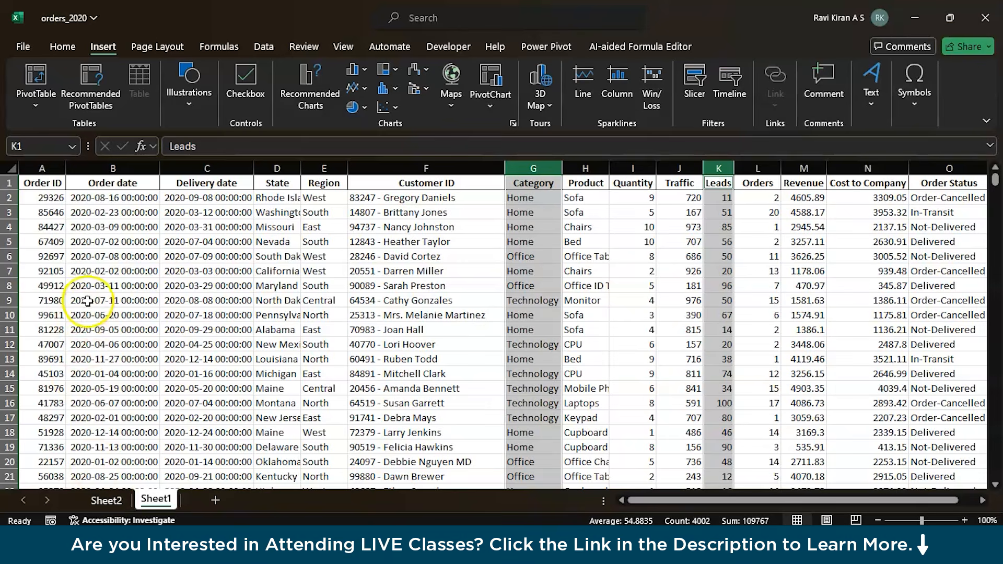
Step: Delete the pivot chart on Sheet2 and remove the Category and Sum of Leads fields from the PivotTable
click(100, 502)
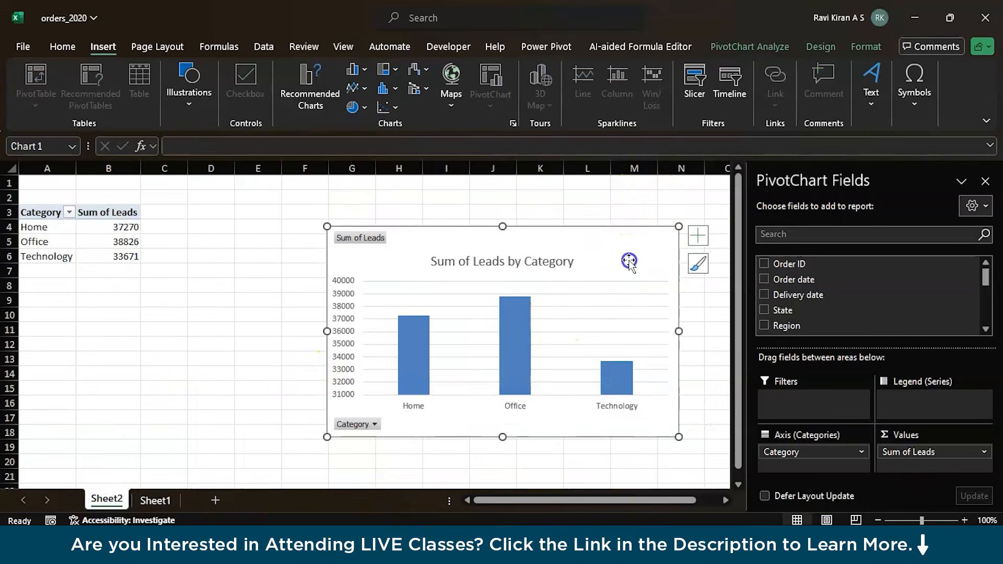
key(Delete)
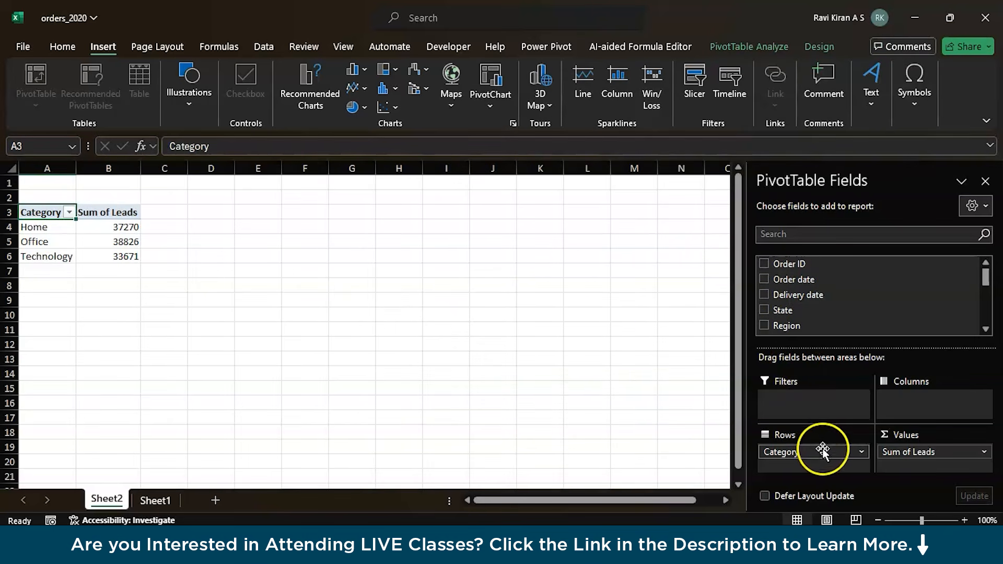
drag(825, 453, 694, 472)
drag(909, 452, 712, 449)
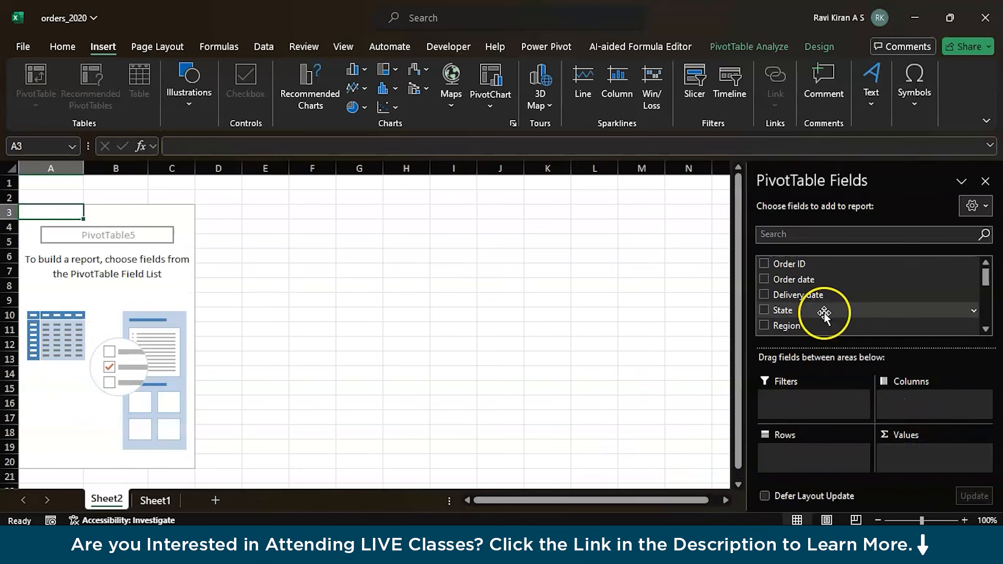
Step: Add Order date to the rows and Leads to the values of the PivotTable on Sheet2
drag(818, 281, 814, 453)
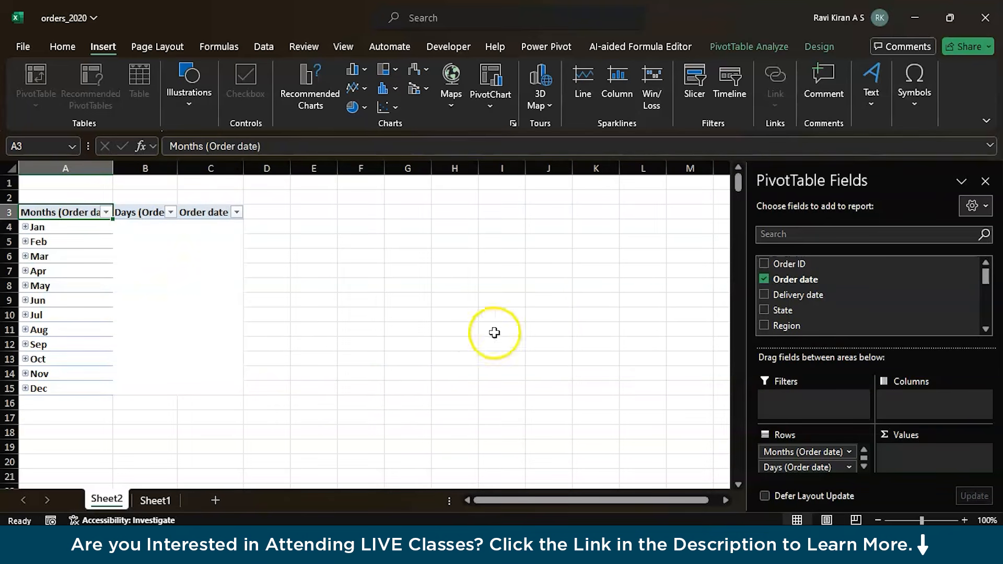
scroll(811, 309, down, 3)
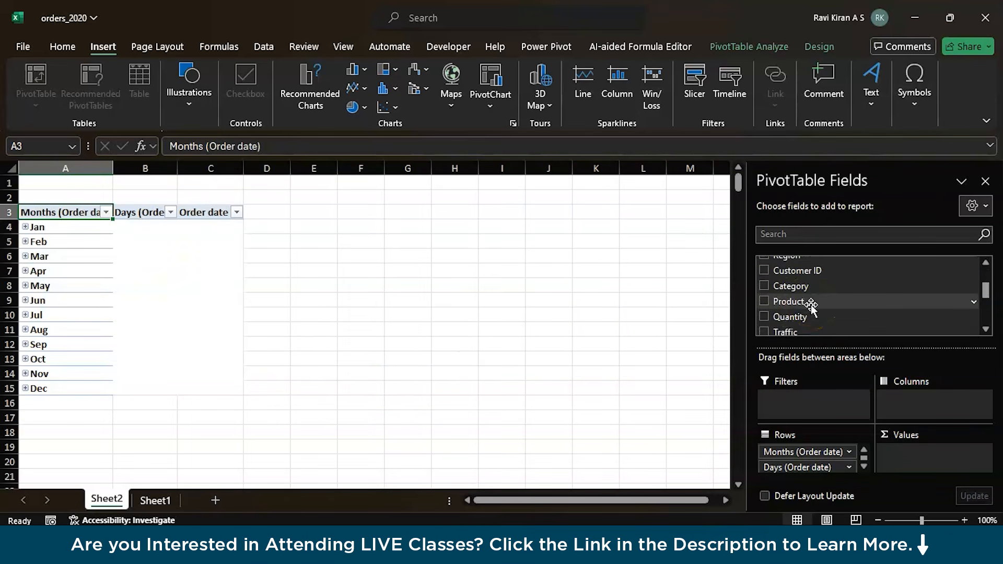
drag(809, 309, 927, 464)
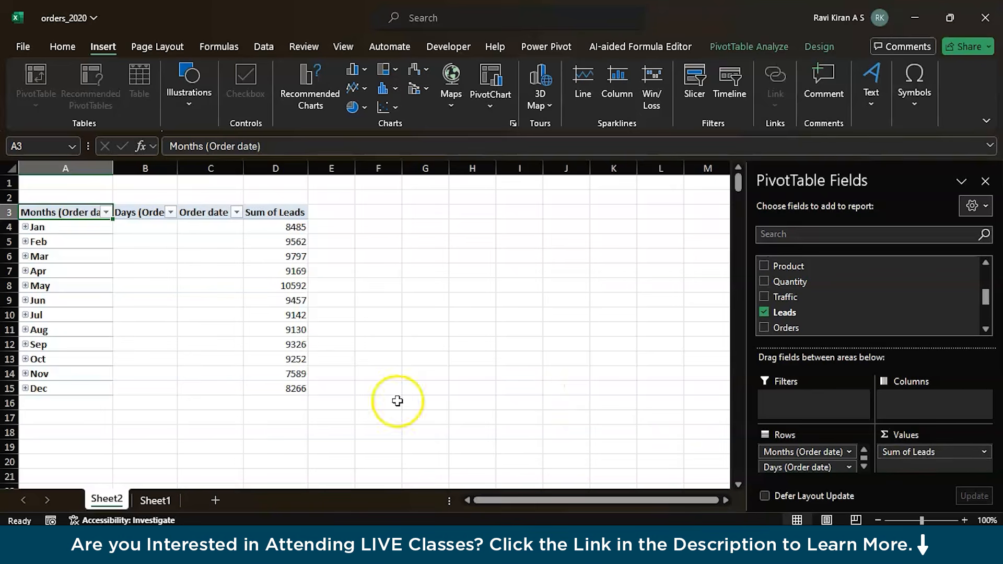
Step: Select the whole PivotTable and insert a Line pivot chart of the monthly leads
click(276, 372)
key(ctrl+a)
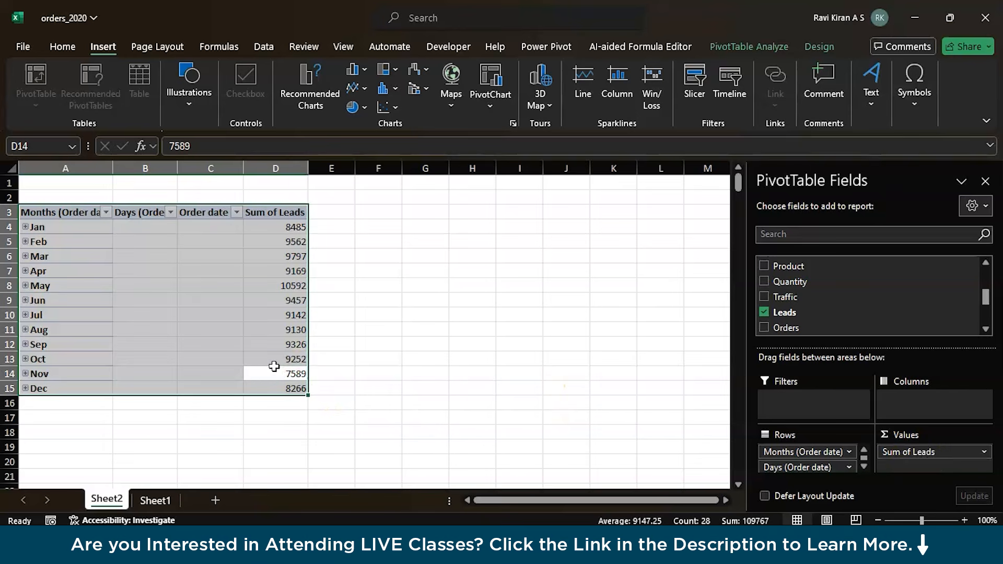
click(513, 124)
click(333, 160)
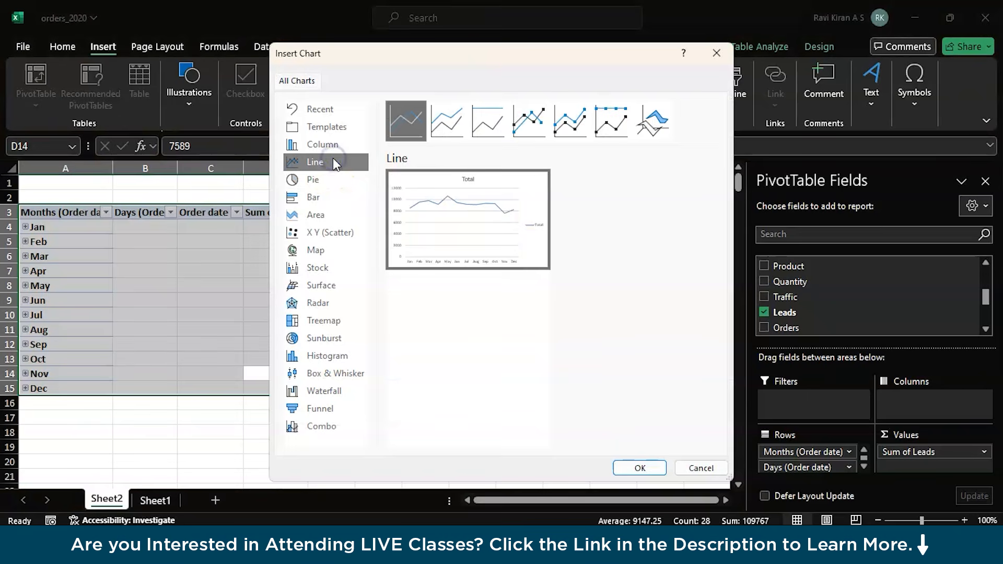
click(622, 468)
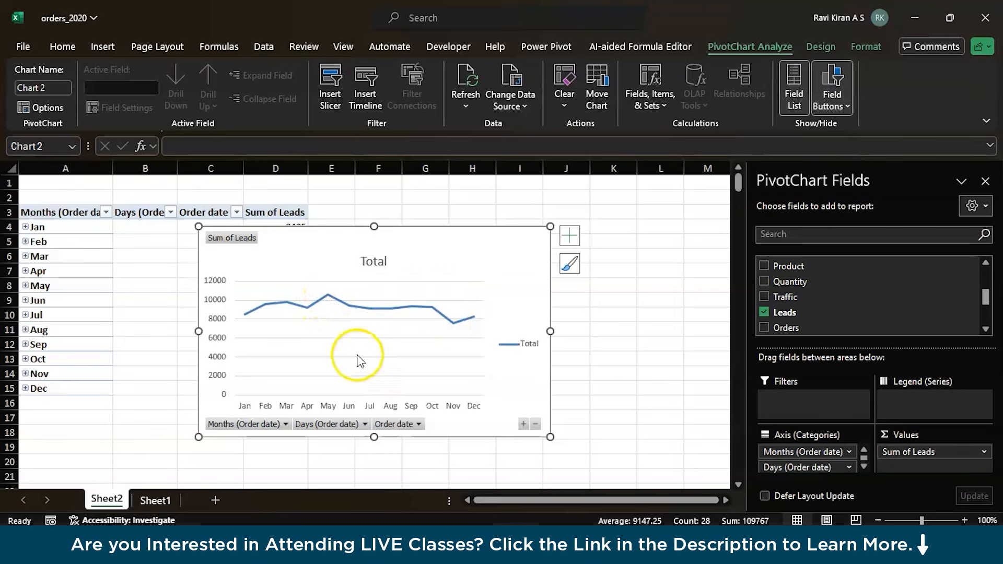
Step: Apply the chart style with round line markers and a bold blue title, and view the color palettes without changing them
click(568, 265)
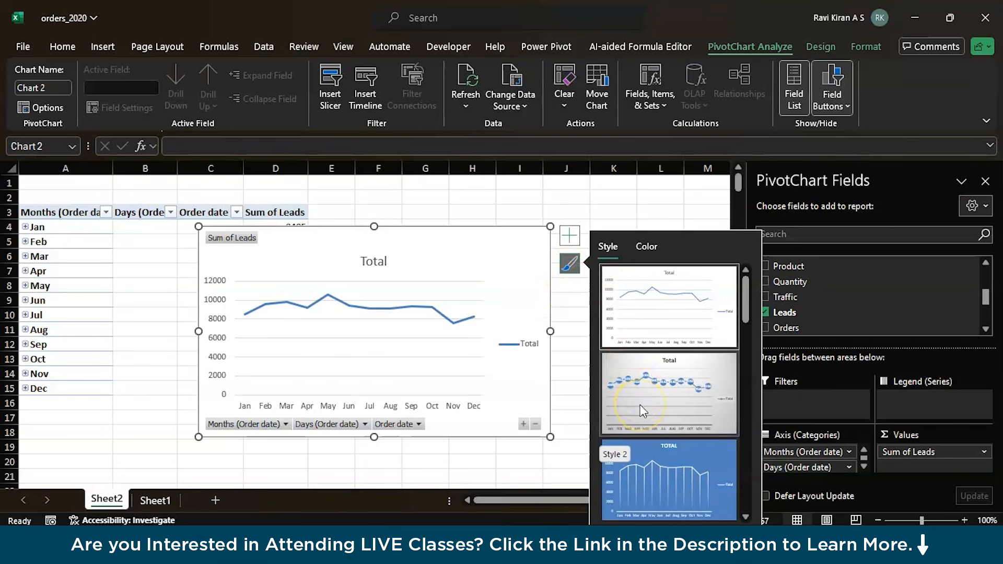
scroll(643, 411, down, 2)
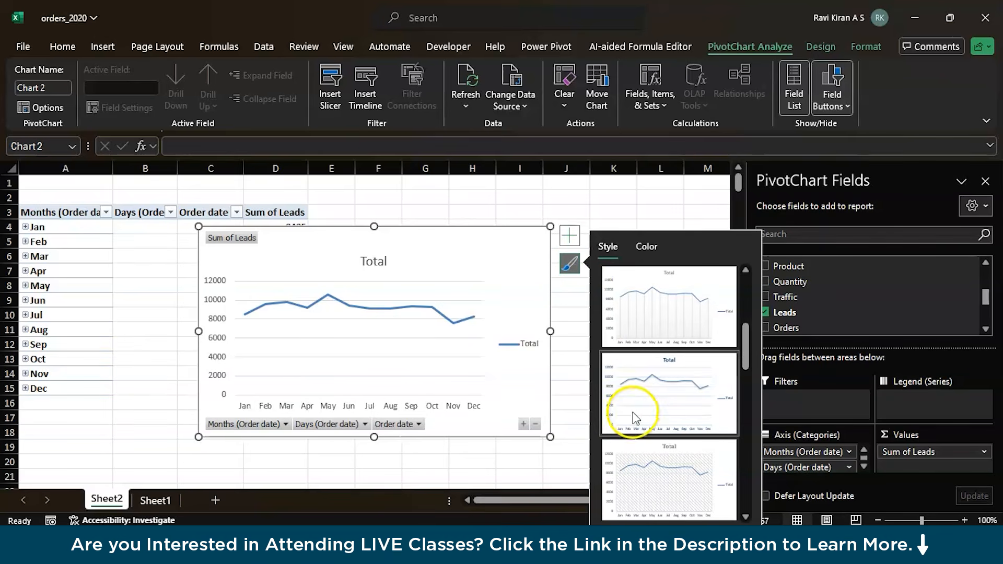
click(634, 410)
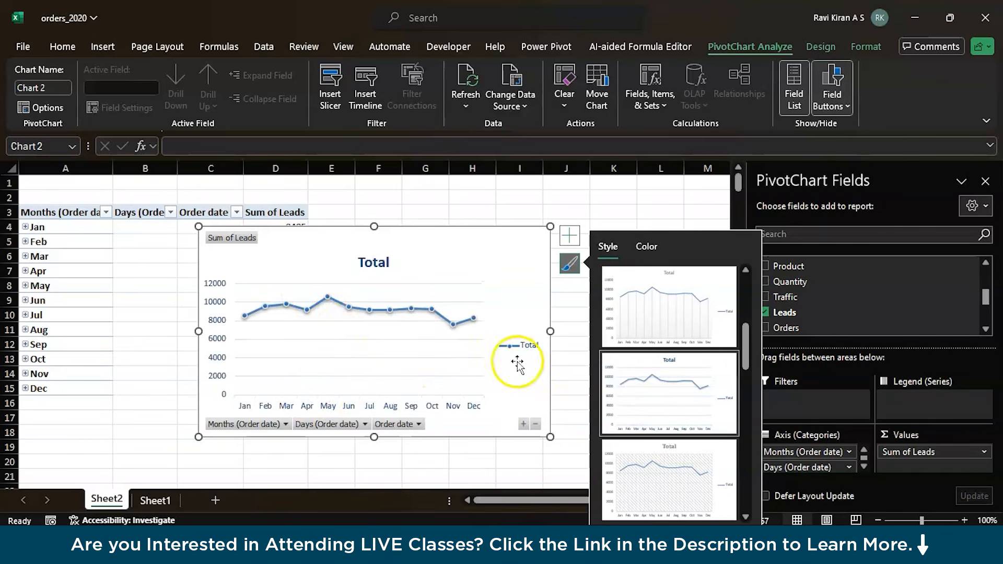
click(637, 243)
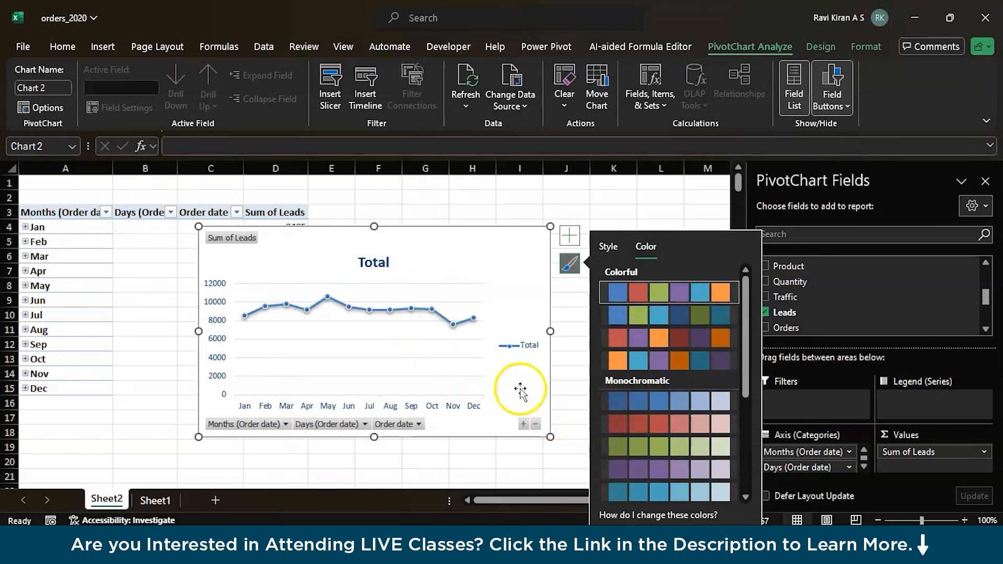
click(652, 211)
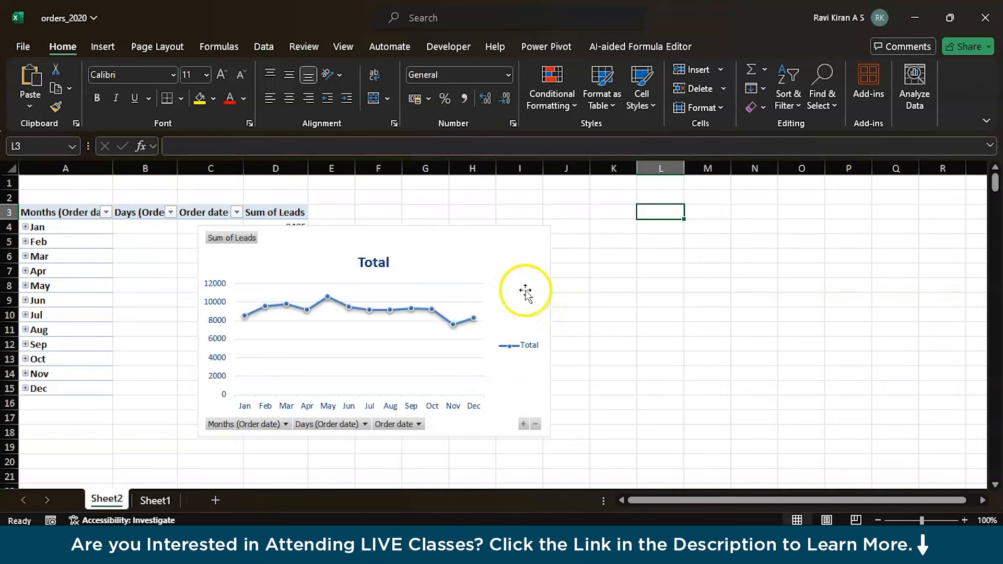
Step: Widen the line pivot chart into column M and shrink it back to about its original width
click(527, 303)
drag(550, 331, 700, 329)
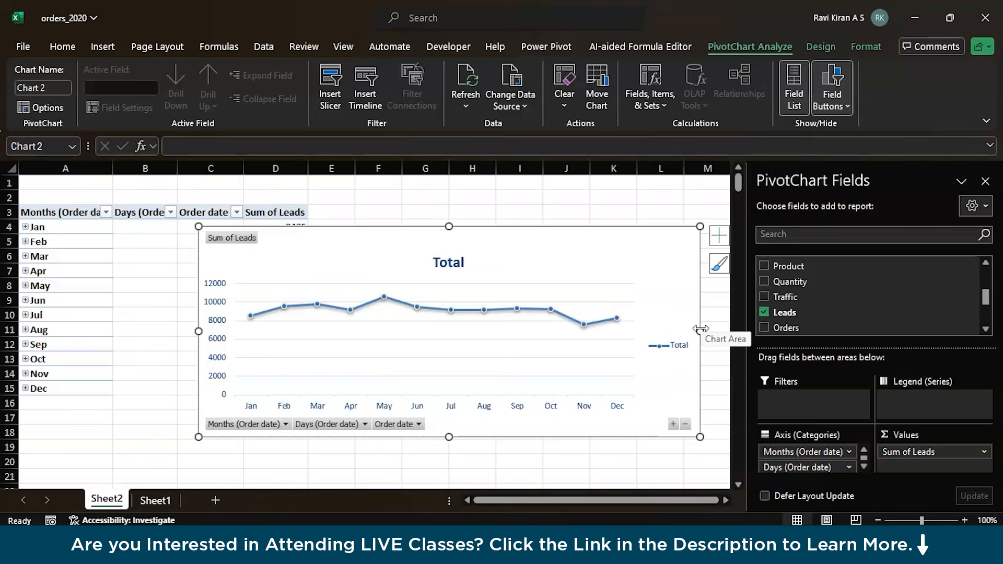
drag(701, 329, 554, 329)
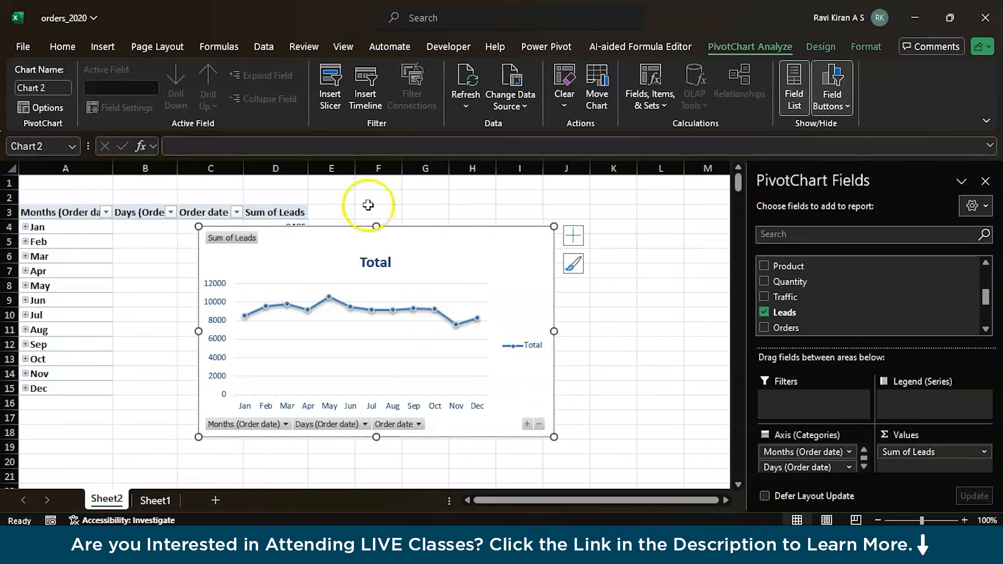
Step: Preview the Column, Line and Bar chart types for the selected columns on Sheet1 without inserting a chart
click(154, 500)
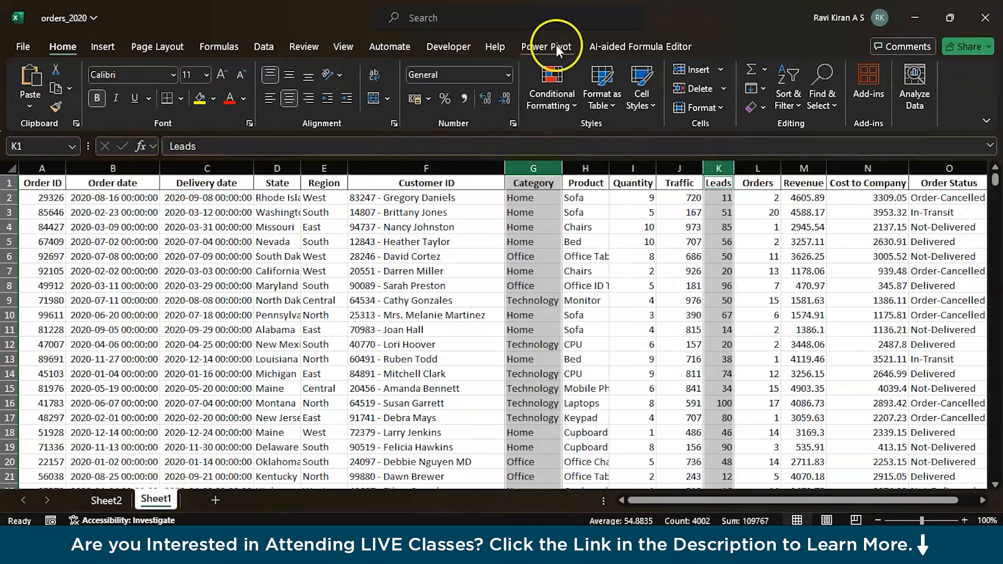
click(114, 47)
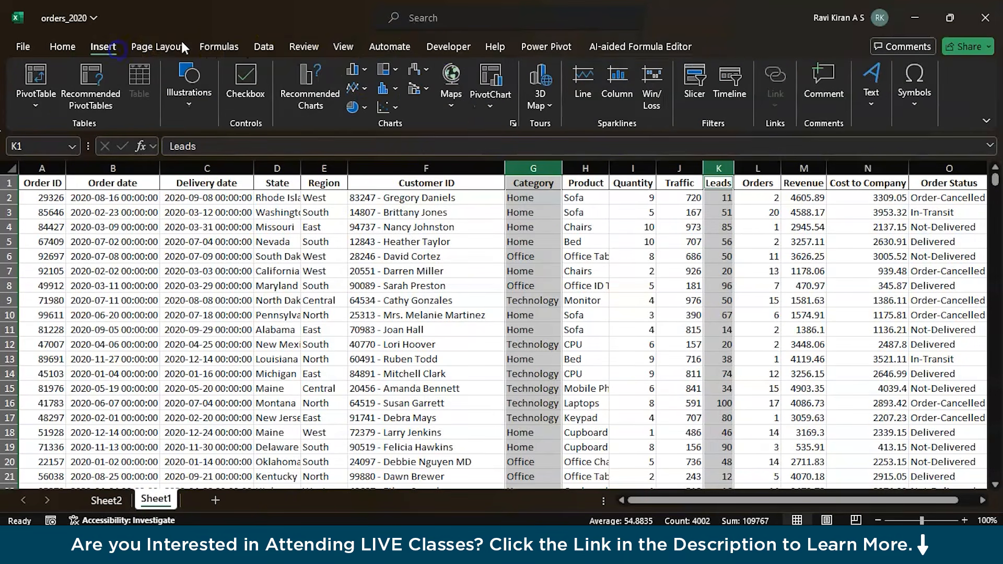
click(513, 124)
click(389, 81)
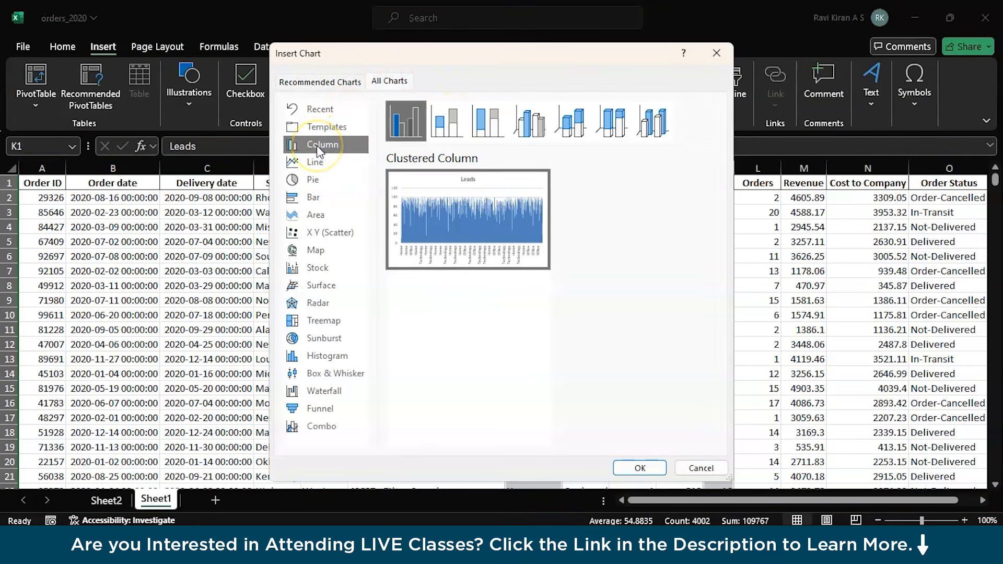
click(441, 125)
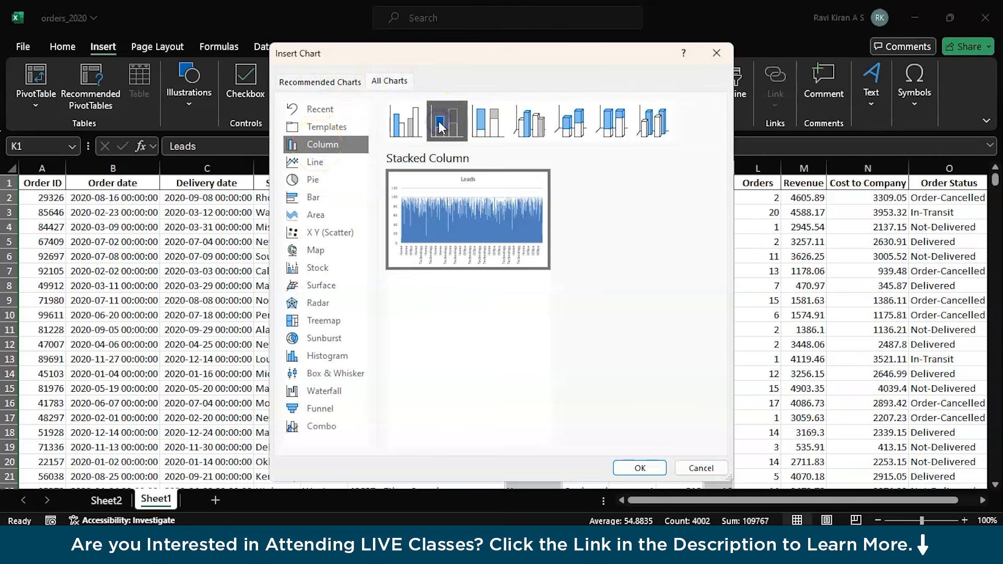
click(512, 116)
click(356, 159)
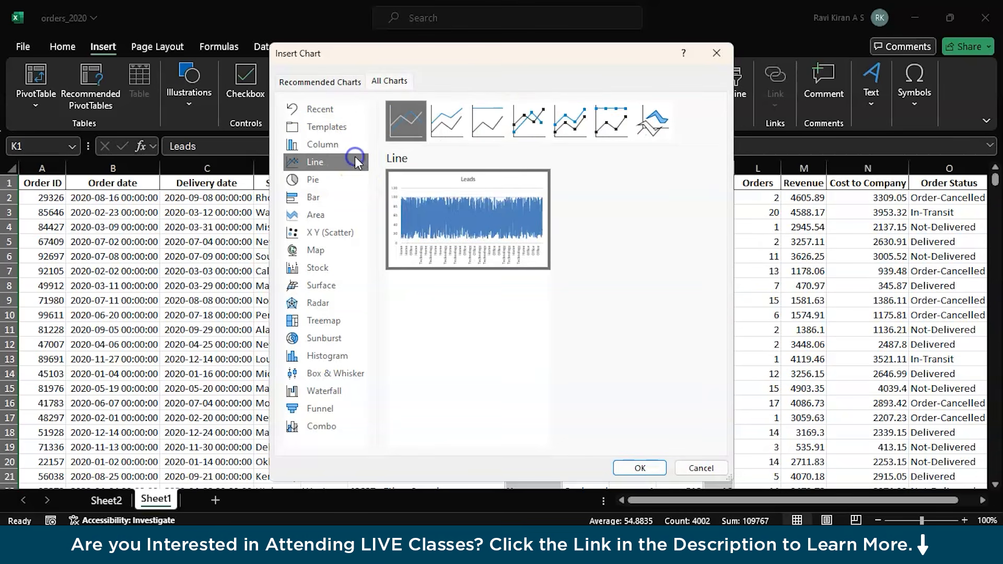
click(324, 198)
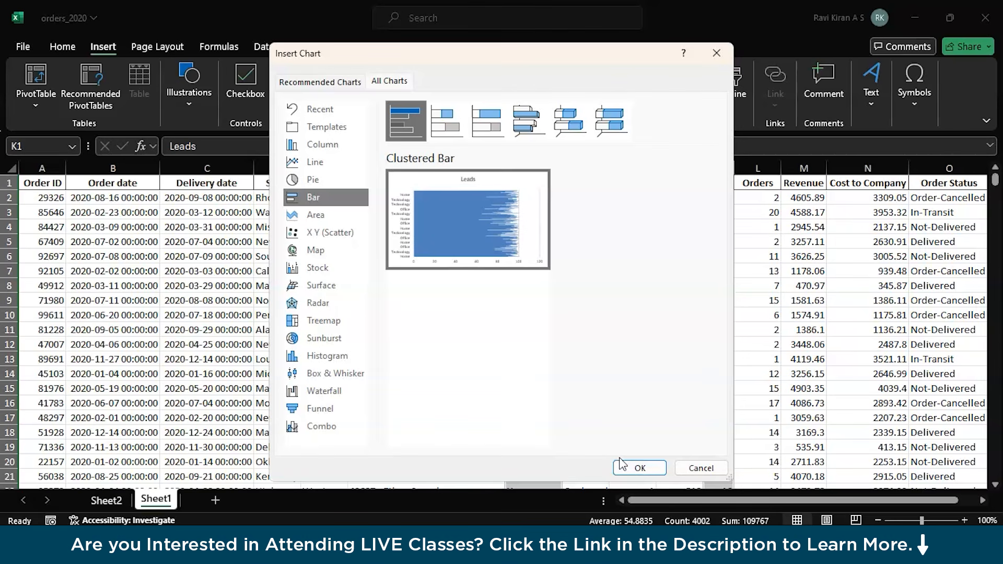
click(701, 468)
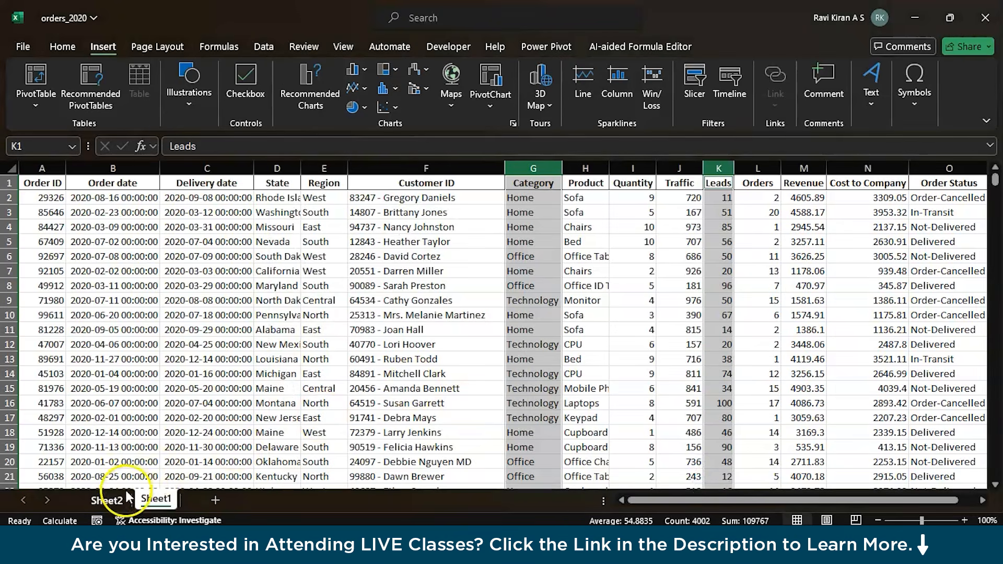
Step: Remove the order date fields and Sum of Leads from the pivot chart on Sheet2 and delete the chart
click(106, 501)
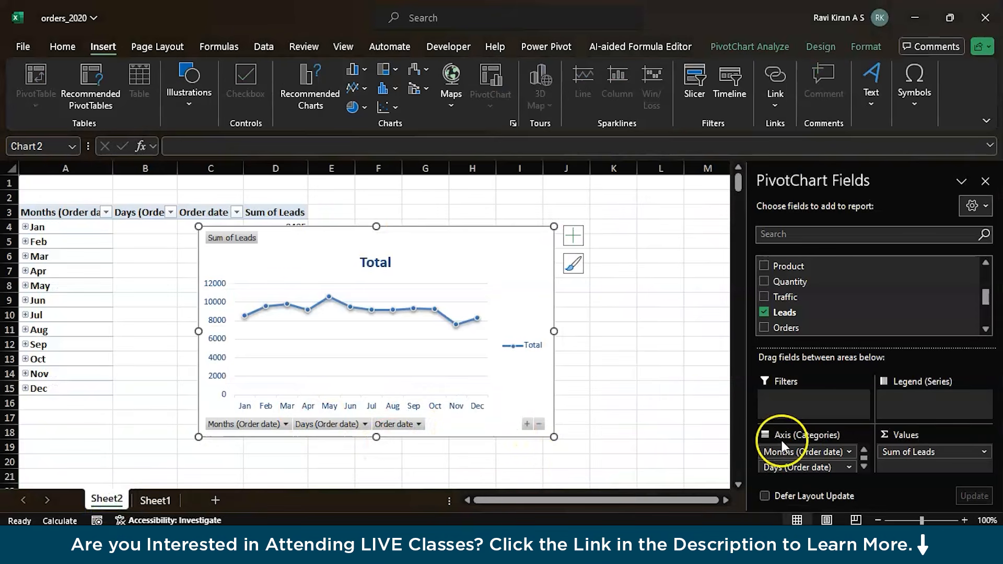
drag(783, 448, 671, 454)
drag(769, 453, 711, 456)
drag(776, 447, 661, 446)
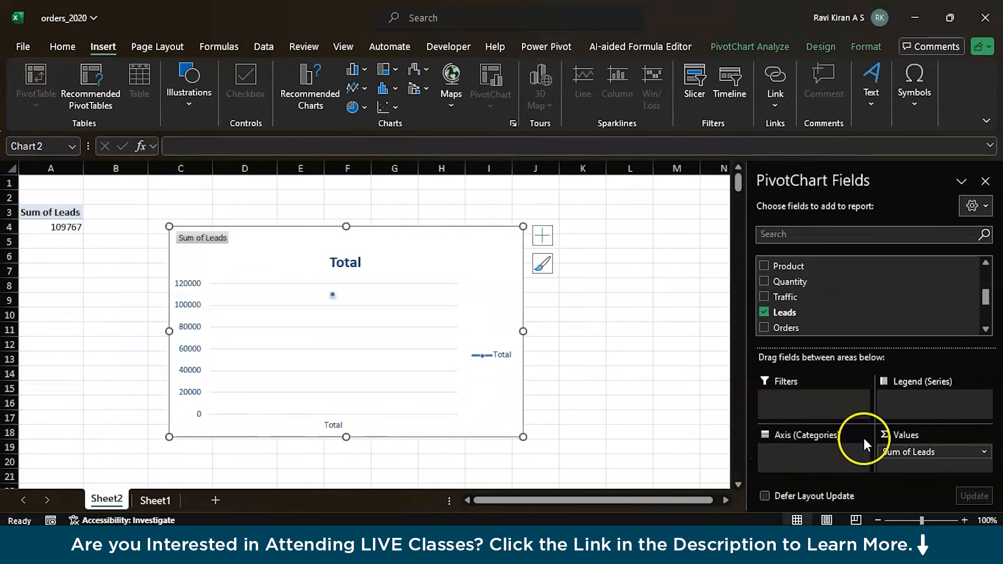
drag(883, 450, 752, 444)
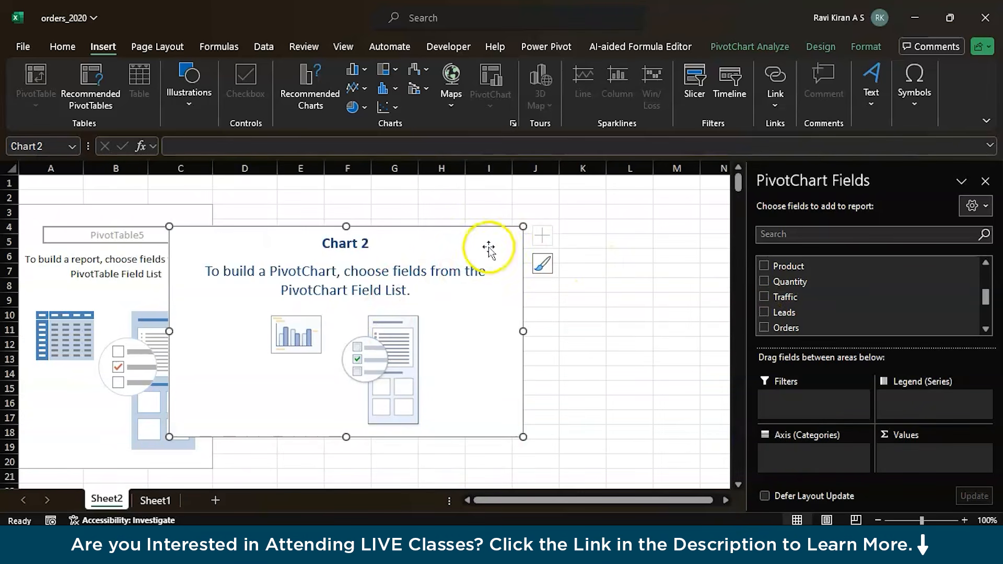
key(Delete)
Step: Add Traffic and Orders as PivotTable values and Order date as the row field
drag(798, 314, 899, 444)
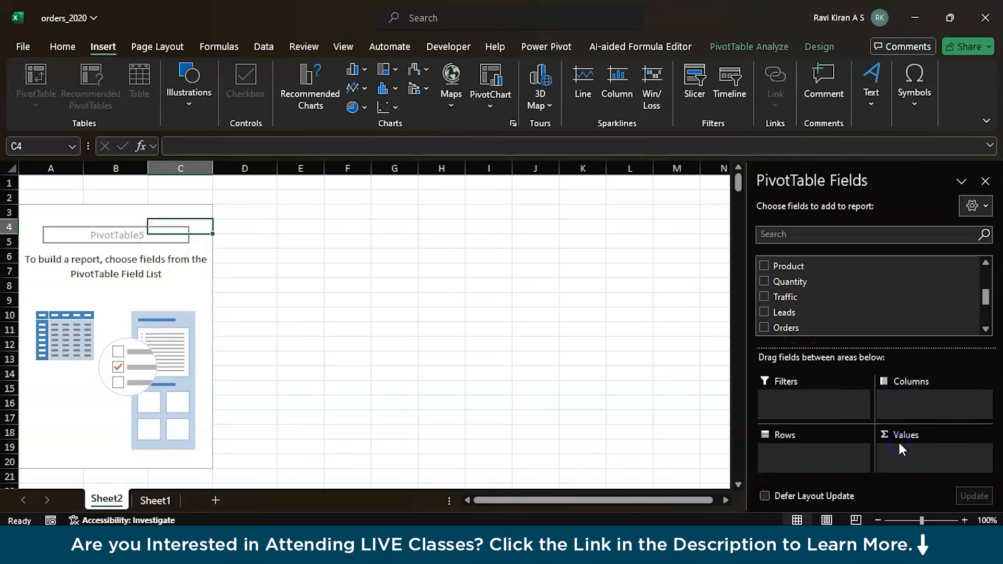
drag(799, 297, 899, 460)
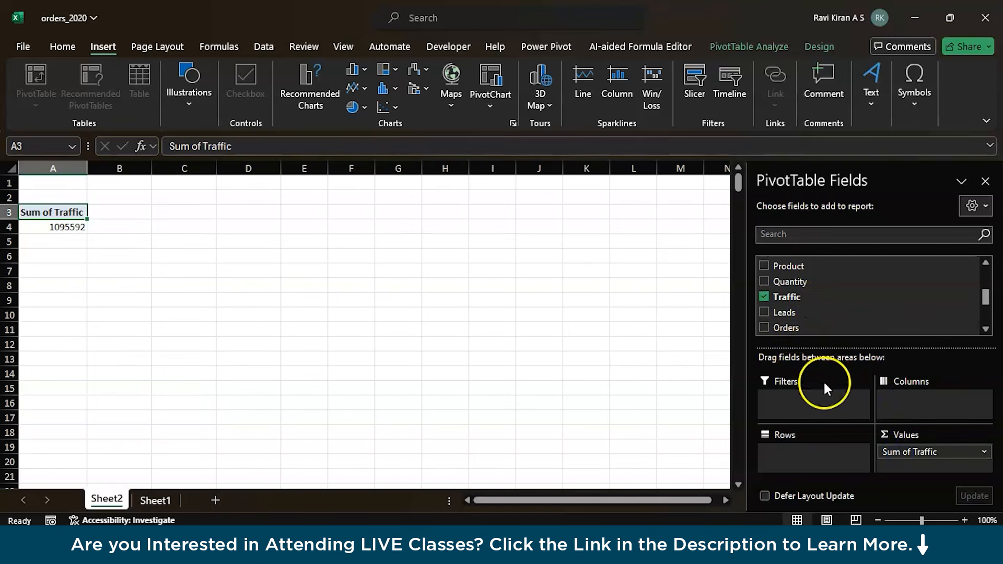
drag(794, 328, 899, 463)
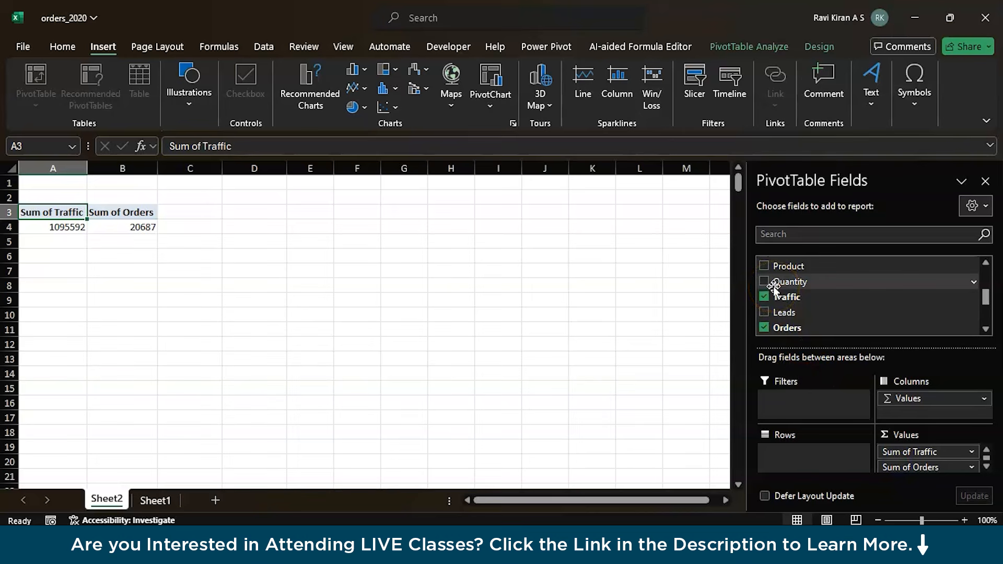
scroll(789, 295, up, 3)
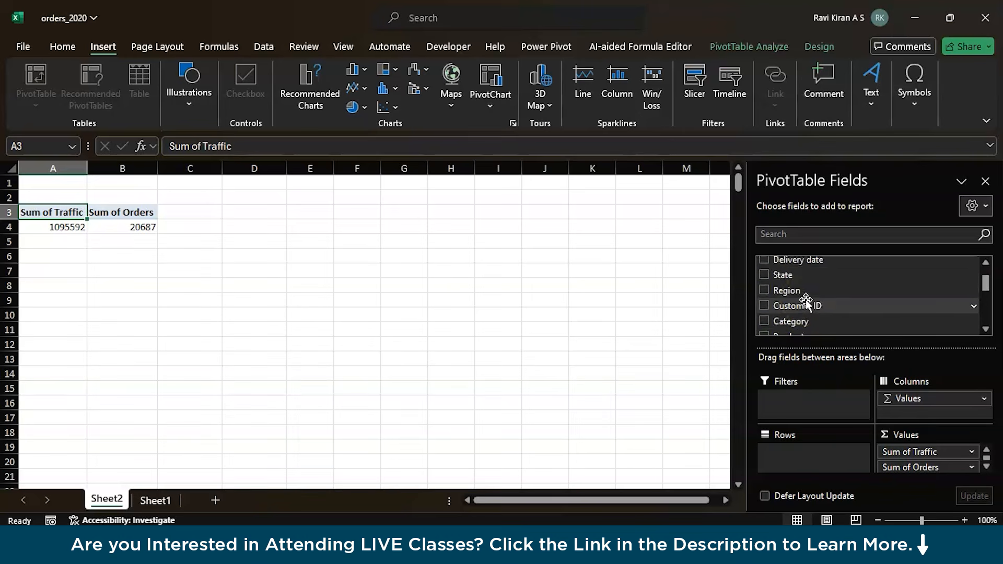
drag(804, 278, 796, 448)
Step: Insert a Clustered Bar pivot chart from the whole PivotTable and widen it into column J
click(264, 325)
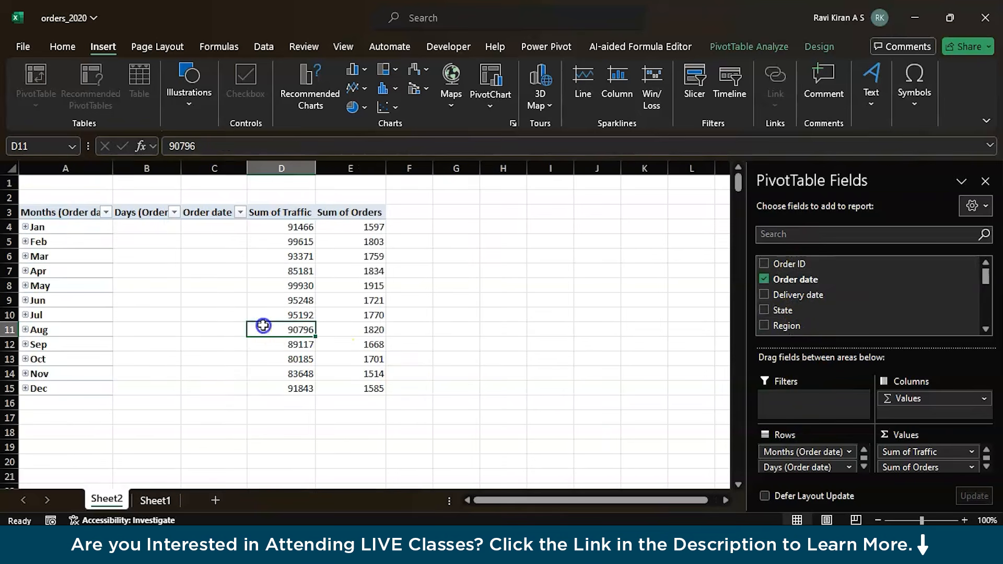
key(ctrl+a)
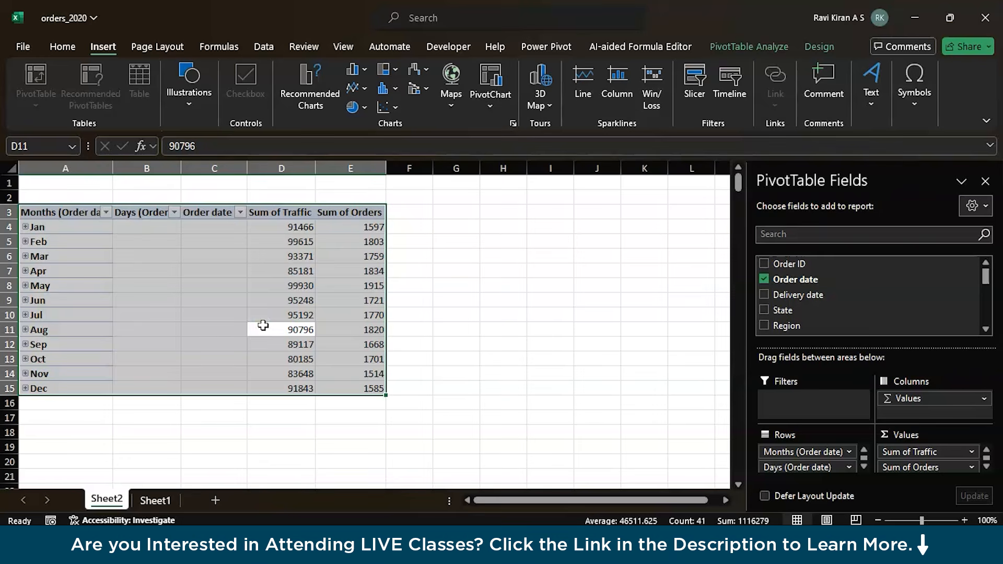
click(510, 122)
click(313, 198)
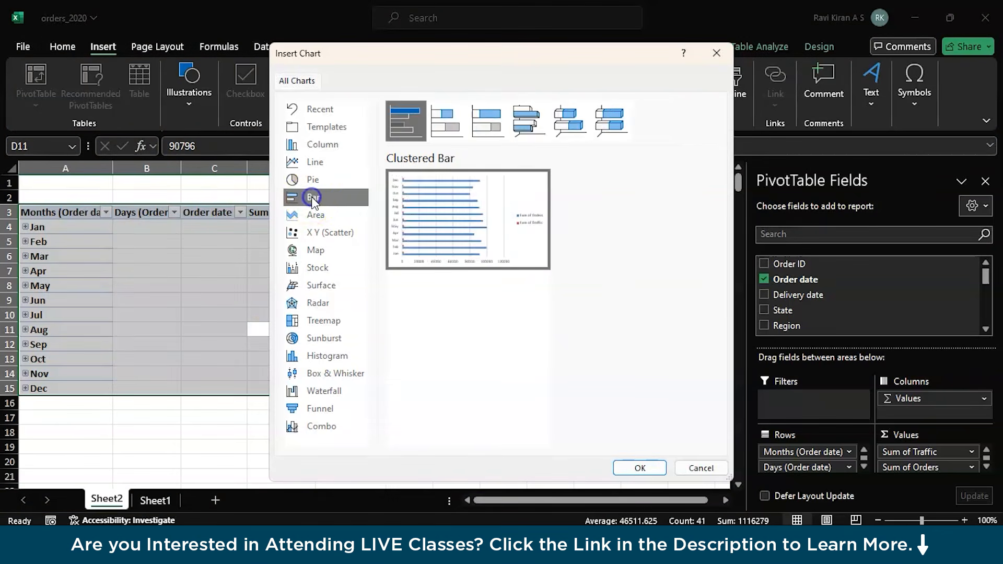
double_click(456, 195)
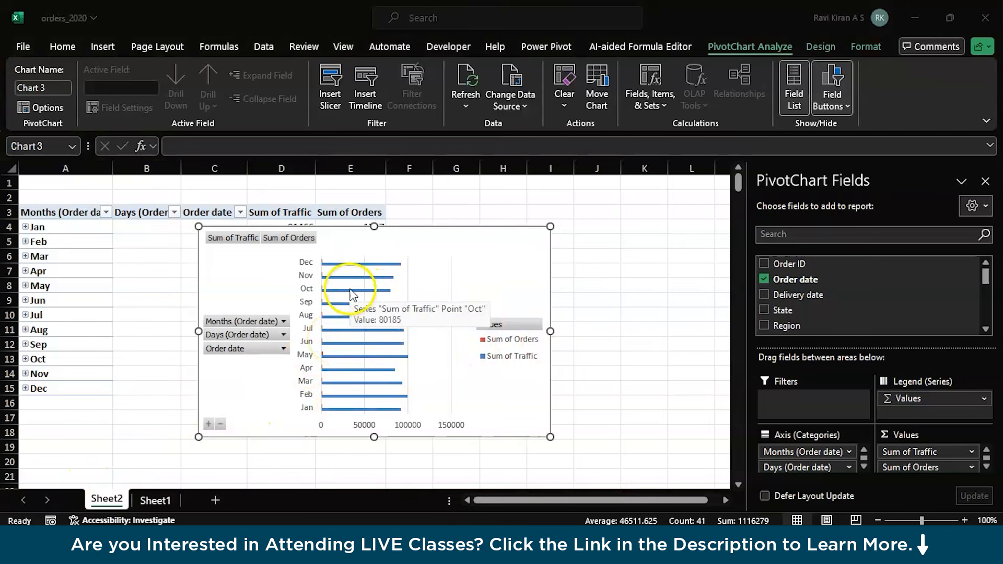
click(550, 329)
drag(550, 330, 606, 330)
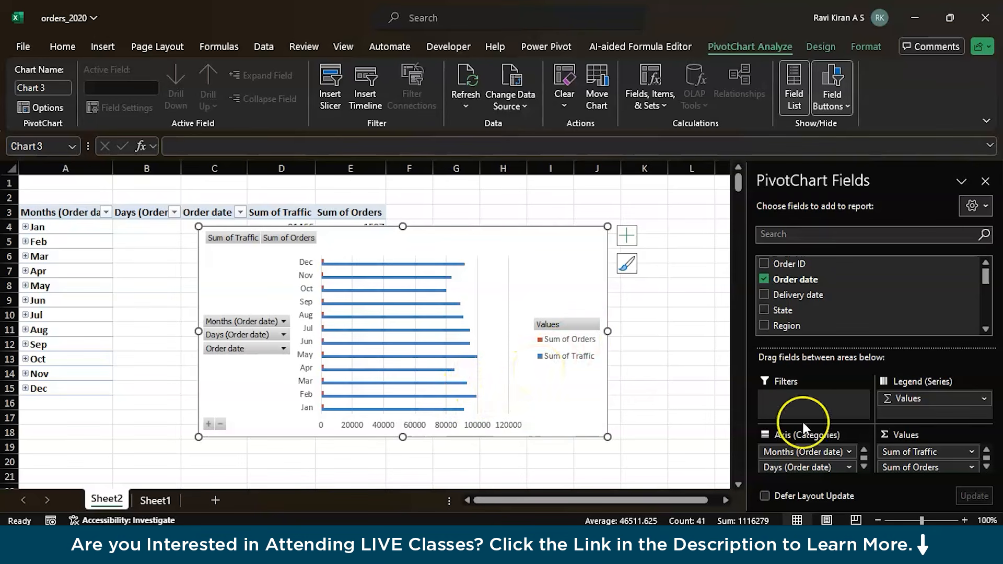
Step: Replace Sum of Orders with the Leads field in the bar chart's values
drag(889, 468, 684, 467)
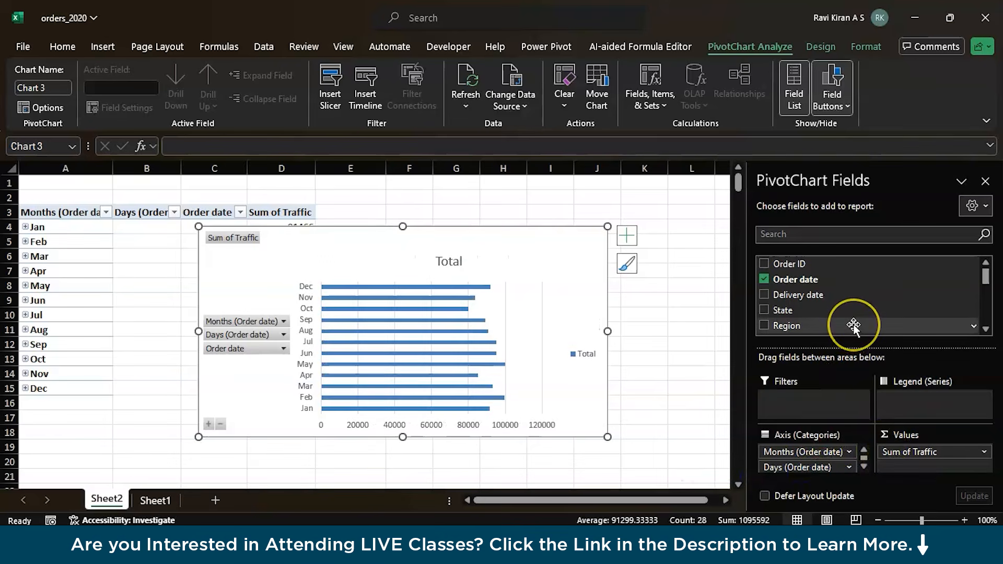
scroll(851, 313, down, 4)
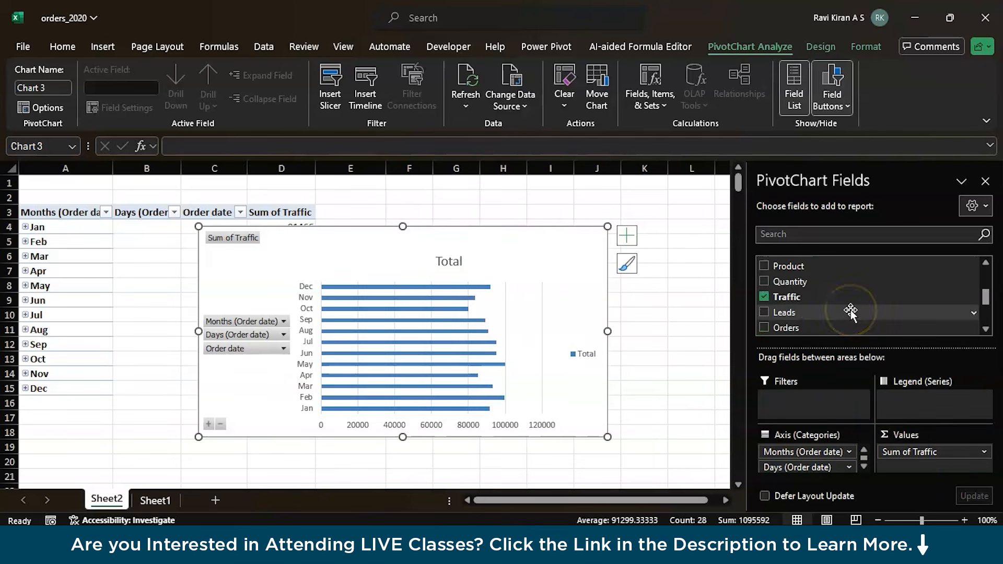
drag(850, 309, 903, 466)
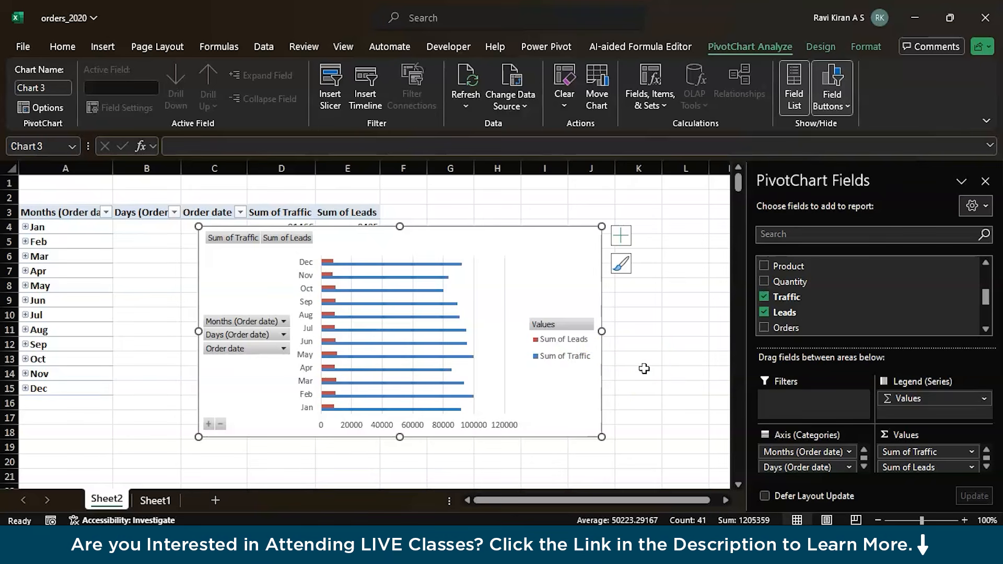
Step: Move the bar chart over the PivotTable and look through all chart types available for the Sheet1 data
drag(340, 245, 184, 226)
click(152, 500)
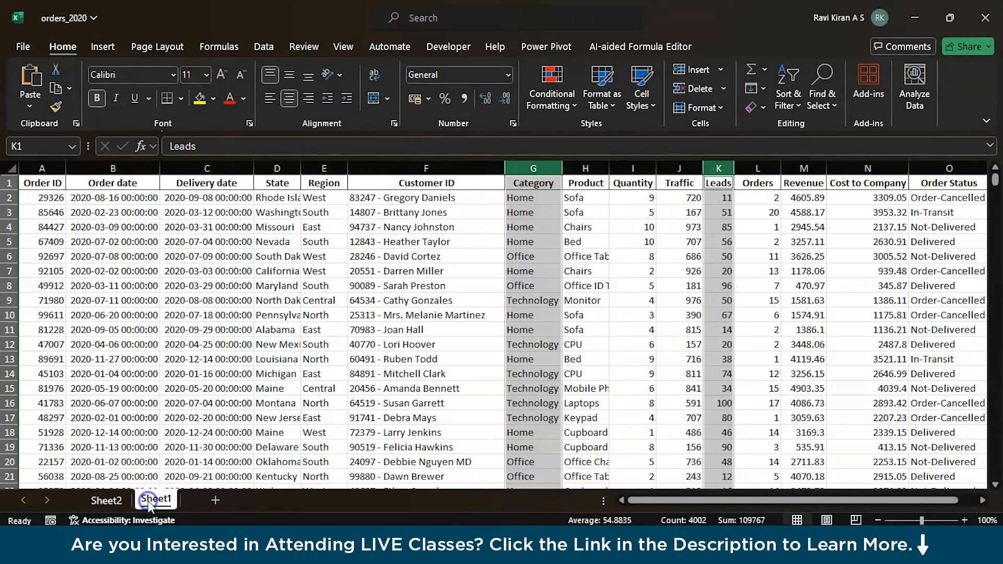
click(120, 50)
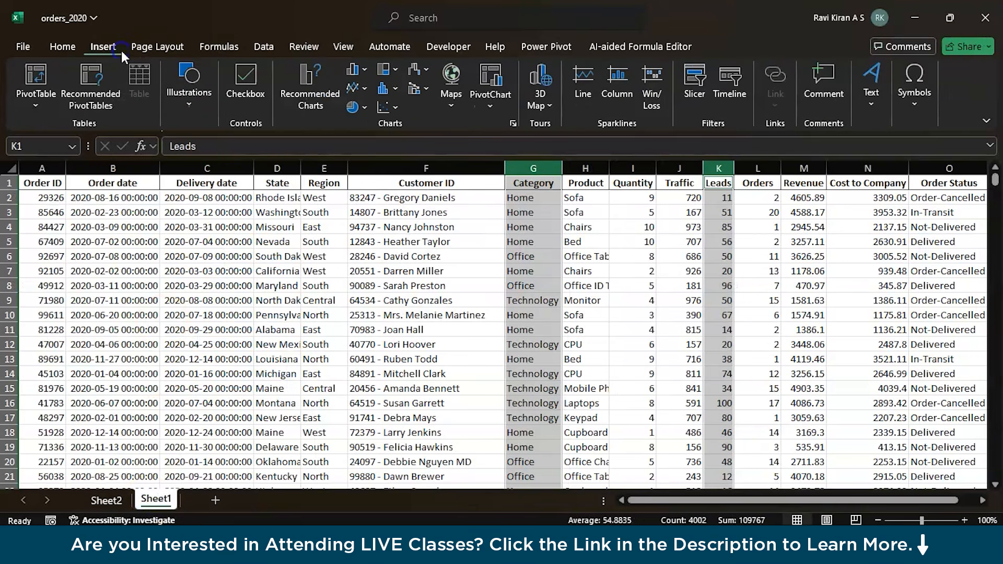
click(514, 124)
click(382, 82)
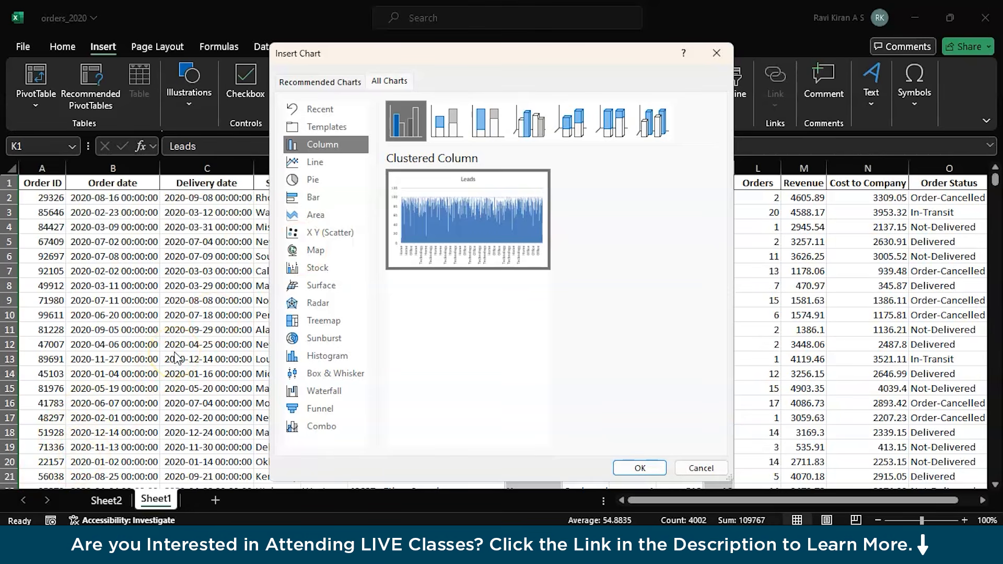
click(695, 468)
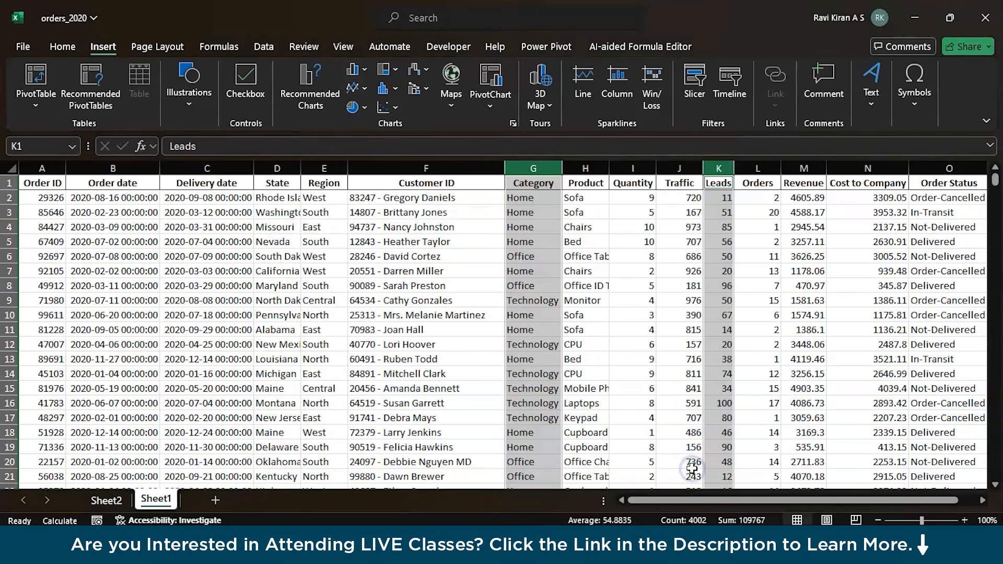
click(106, 500)
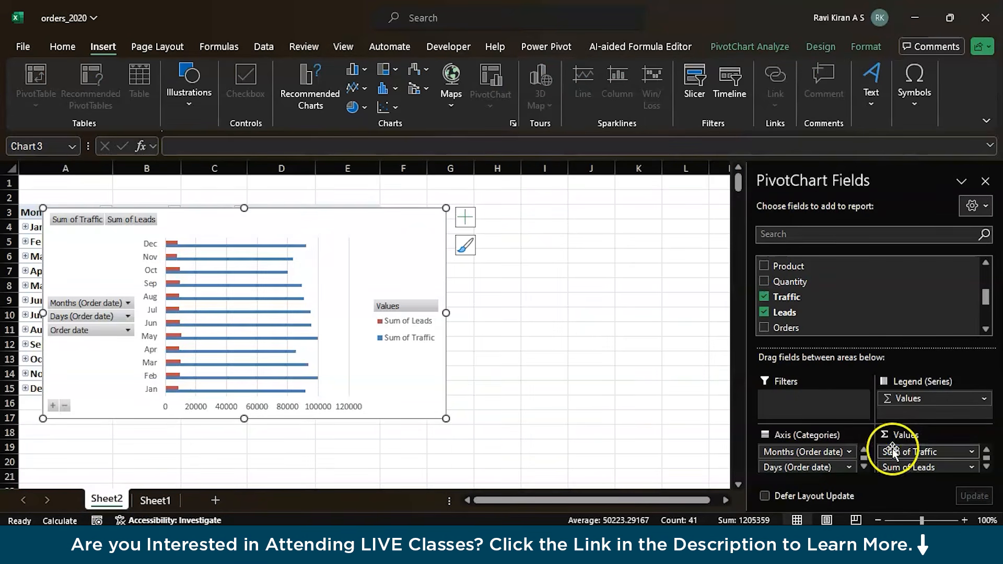
drag(892, 449, 609, 459)
drag(904, 450, 621, 458)
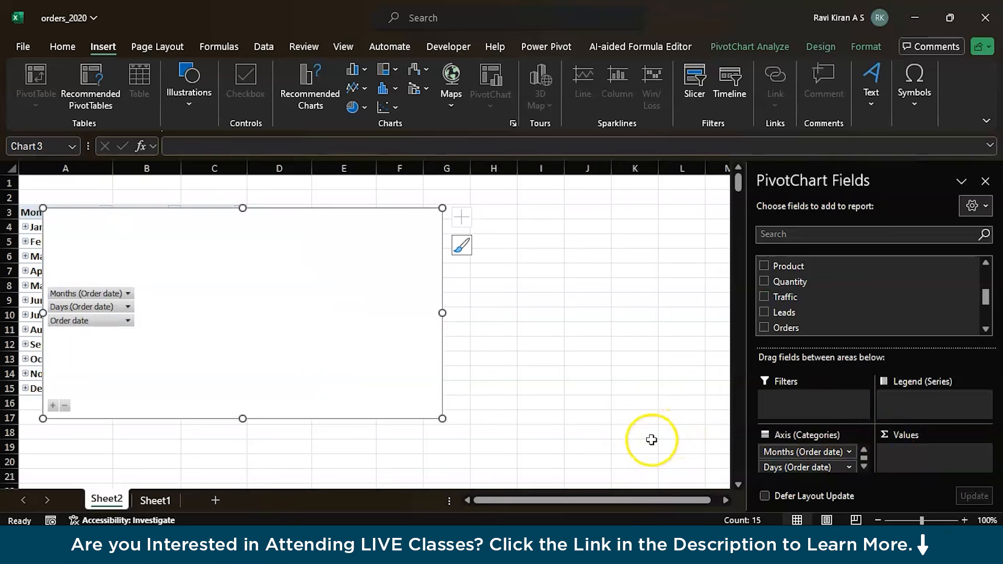
key(ctrl+z)
key(ctrl+z)
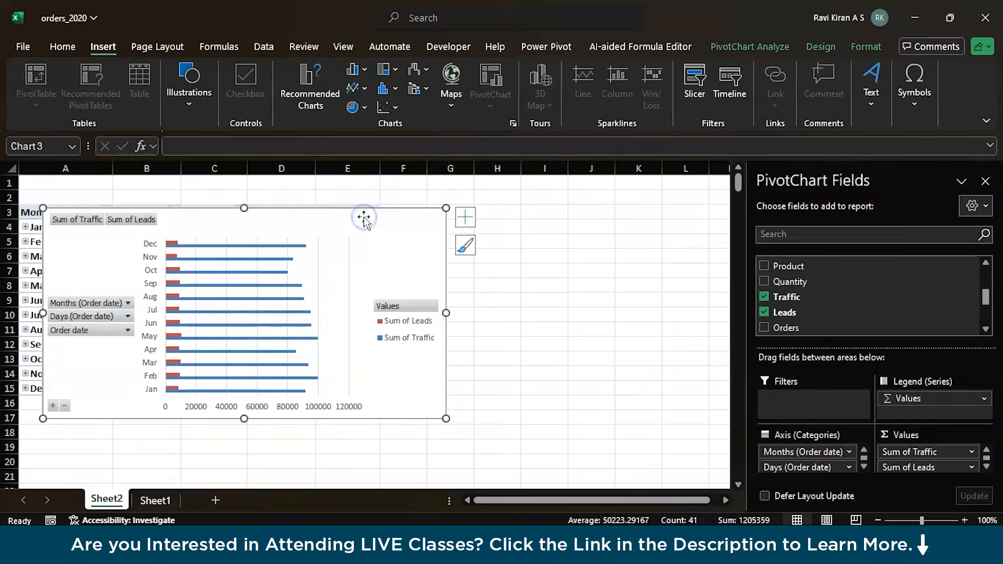
Step: Replace the bar chart on Sheet2 with an Area pivot chart of the whole PivotTable and add Orders to its values
key(Delete)
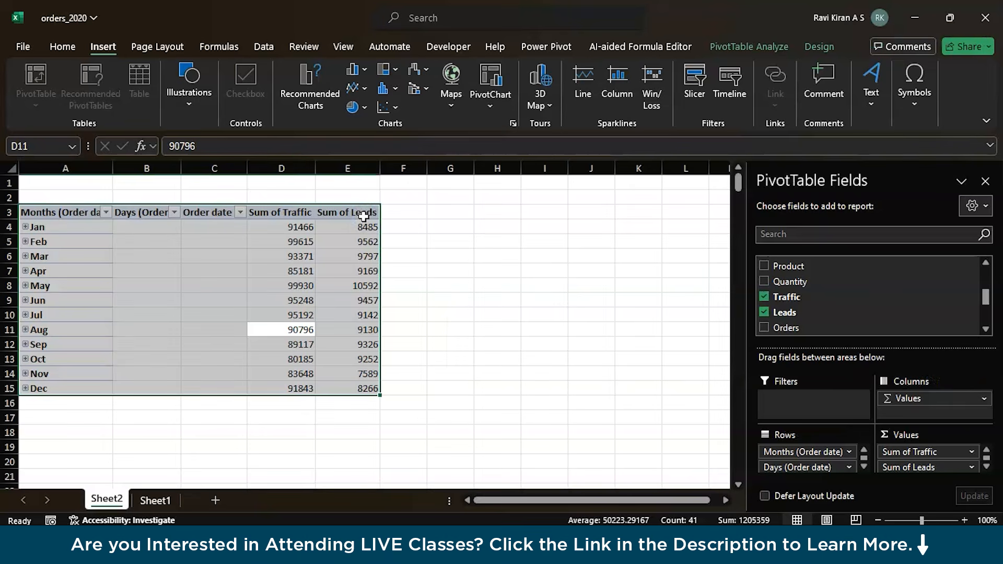
click(512, 121)
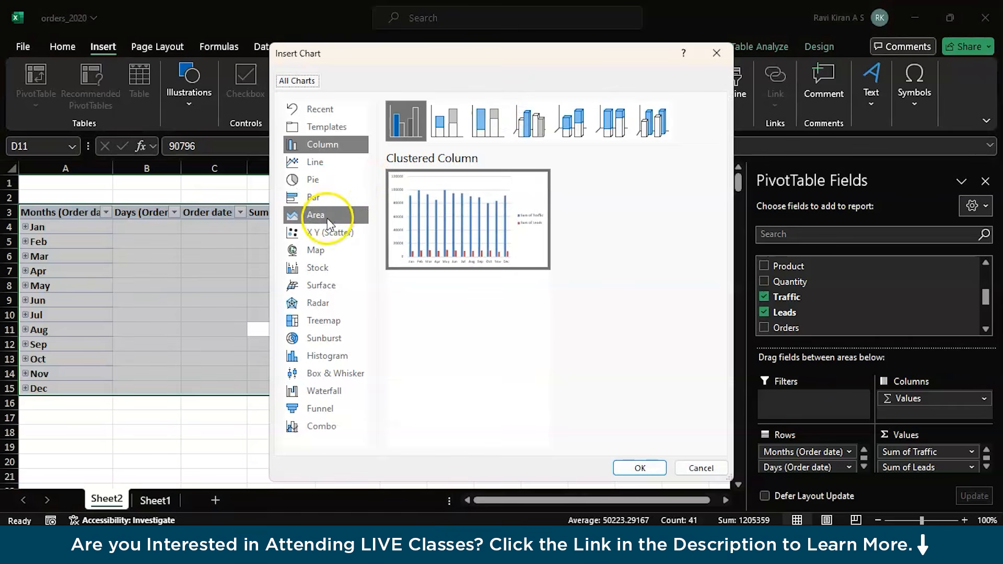
click(328, 220)
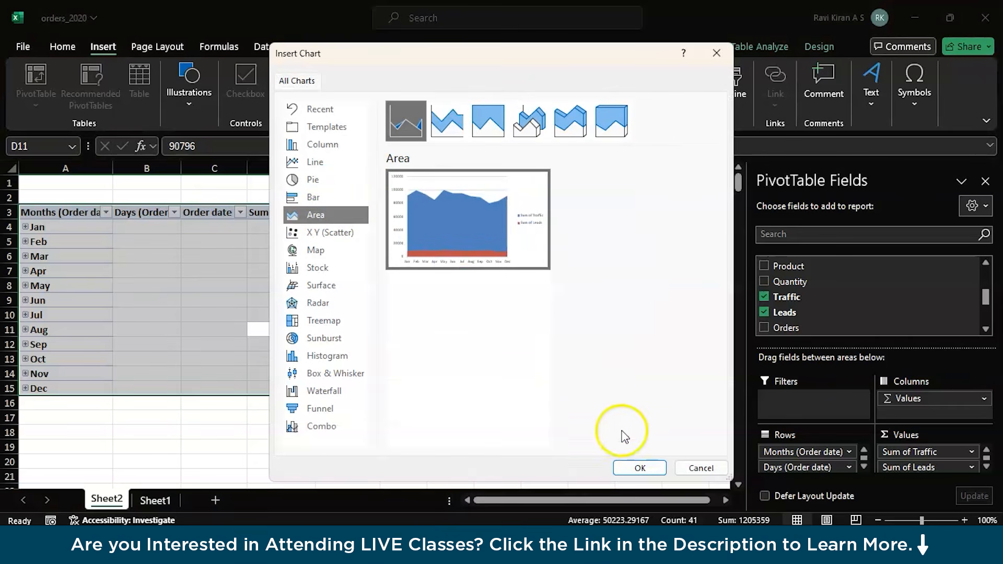
click(638, 467)
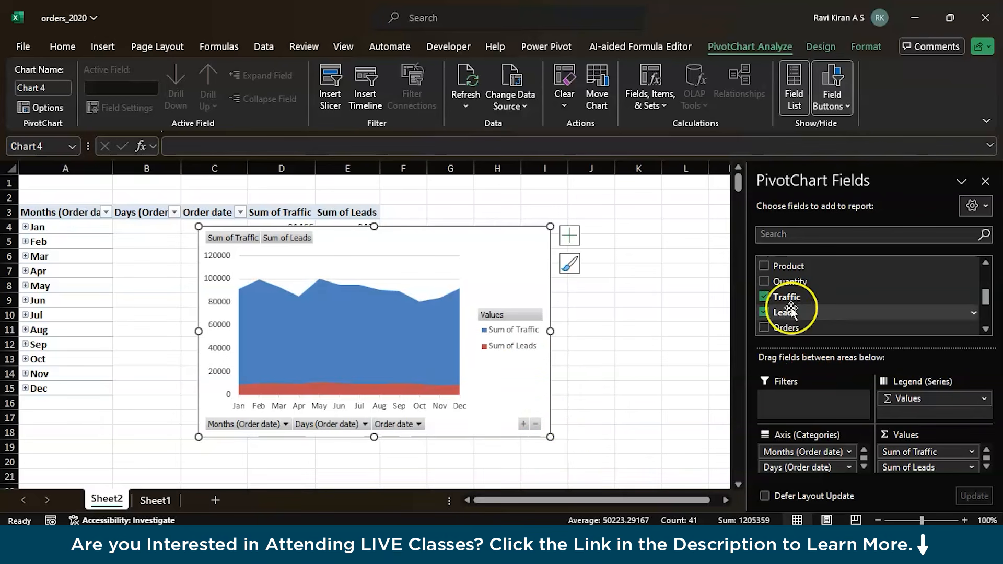
drag(786, 327, 890, 460)
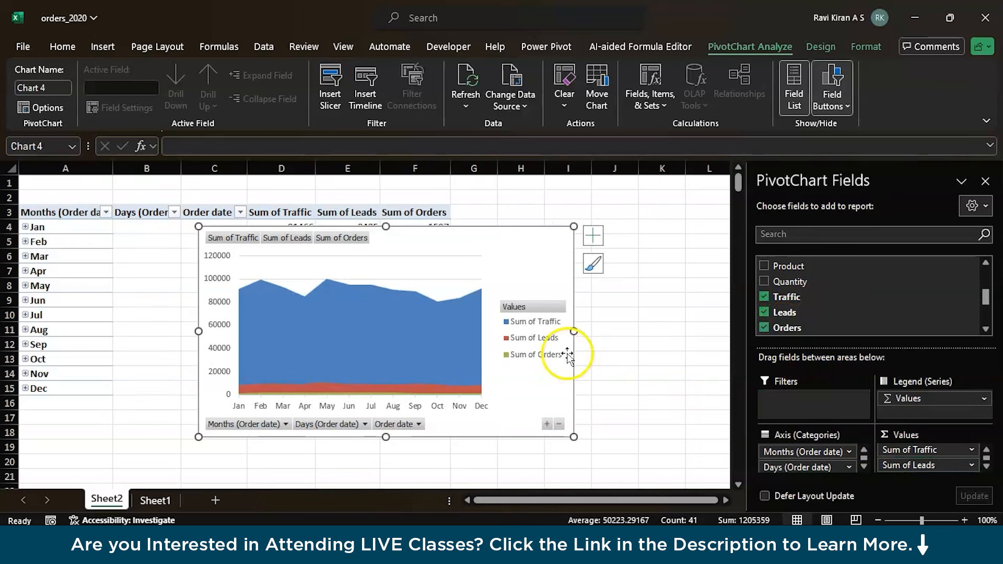
Step: Extend the area chart's height down to row 21 and apply chart Style 2
drag(384, 436, 385, 480)
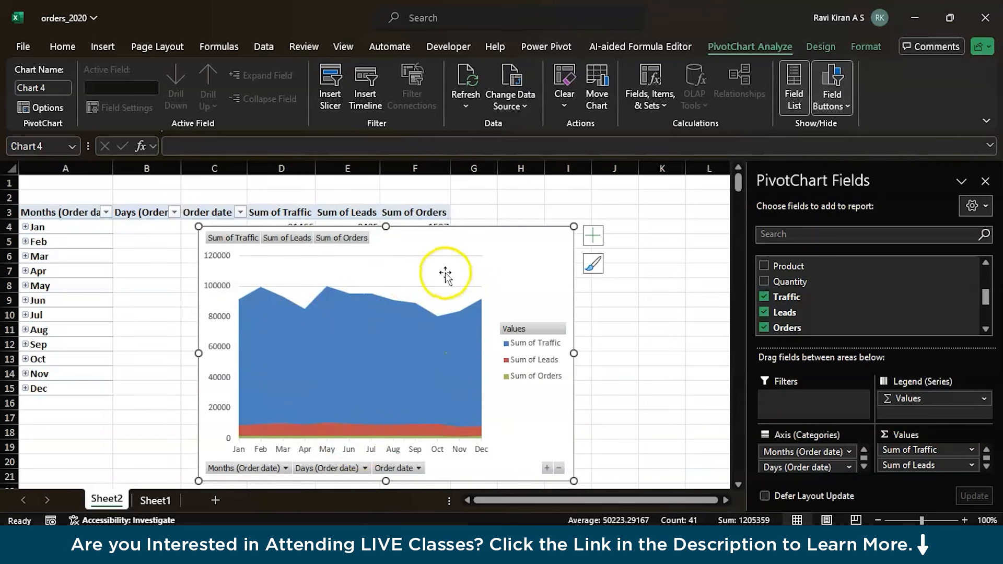
click(595, 264)
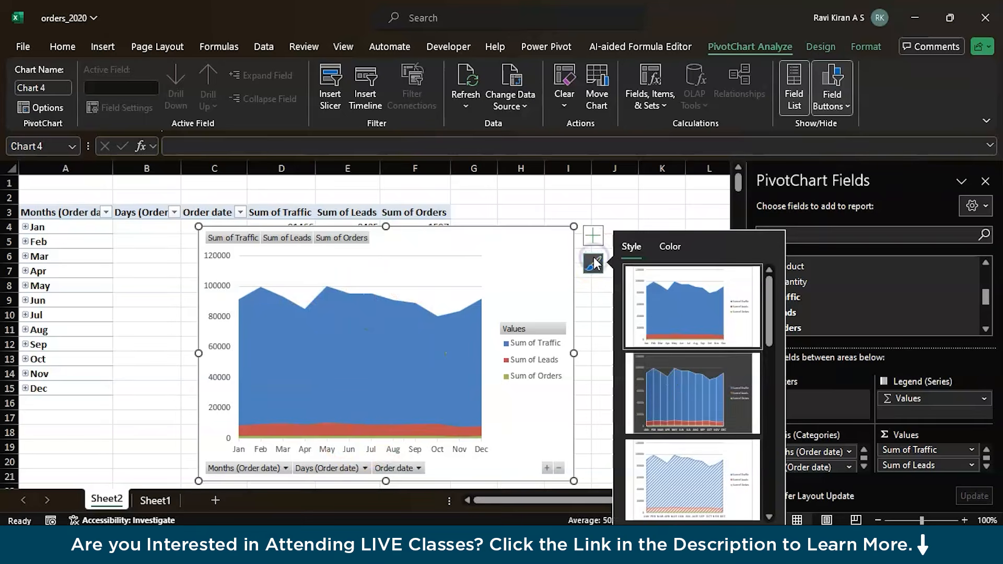
click(657, 393)
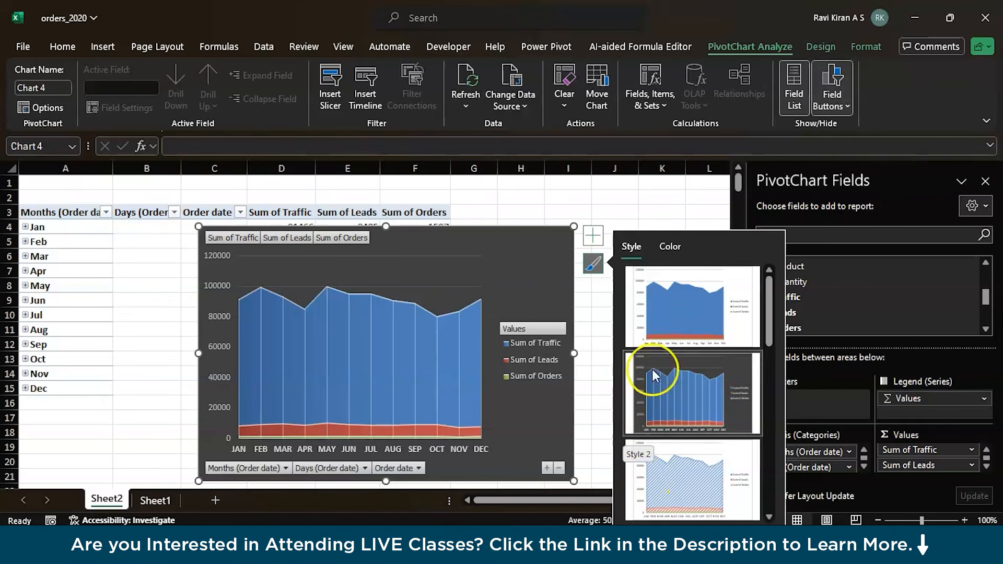
click(662, 250)
click(616, 196)
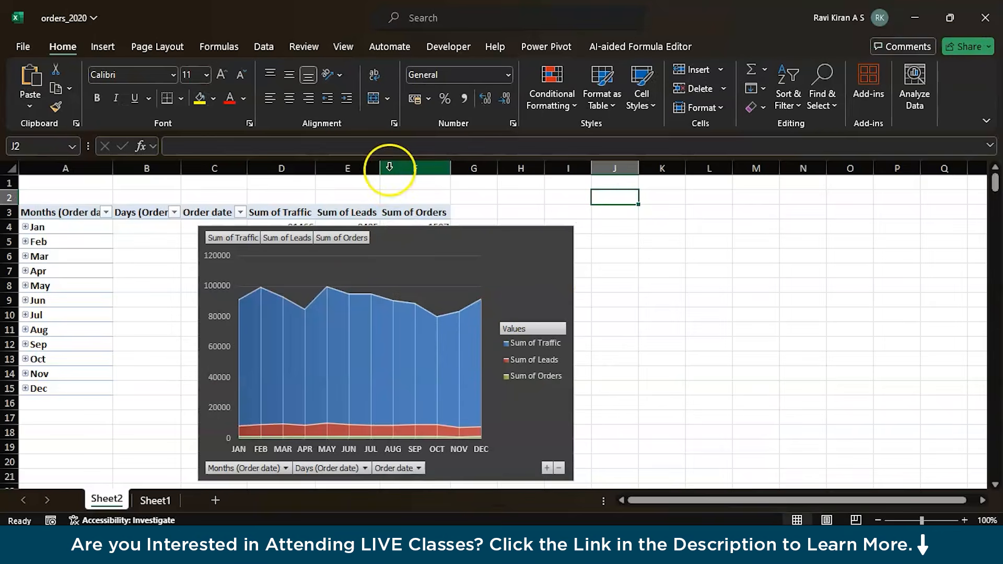
Step: Examine the full list of Excel chart types from Sheet1 again without inserting a chart, and return to Sheet2
click(156, 500)
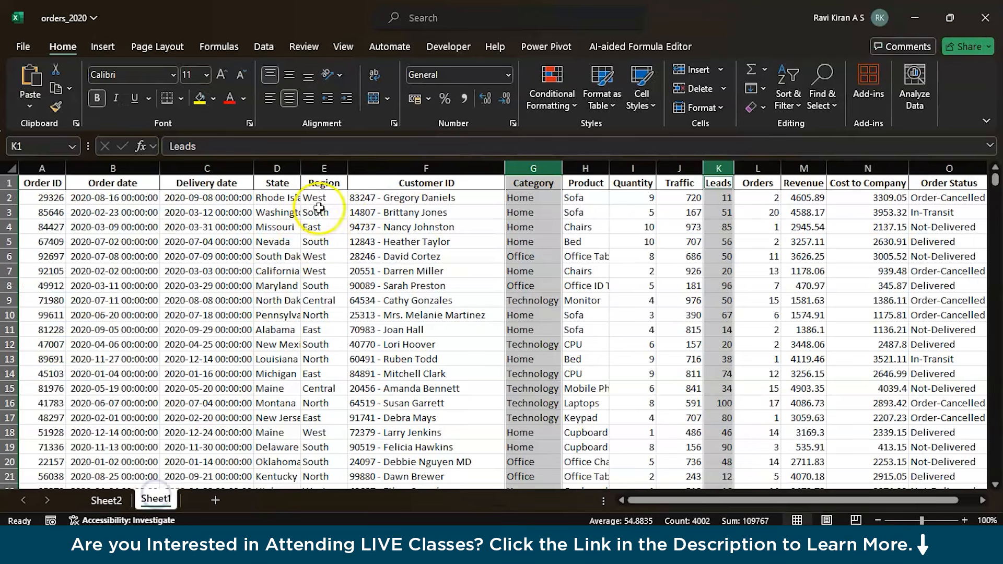
click(103, 49)
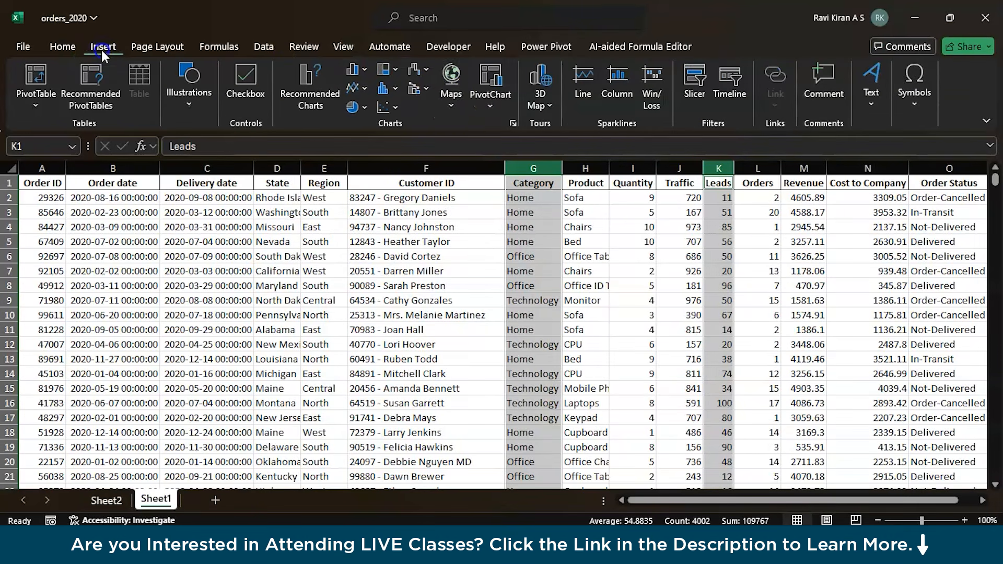
click(510, 122)
click(389, 87)
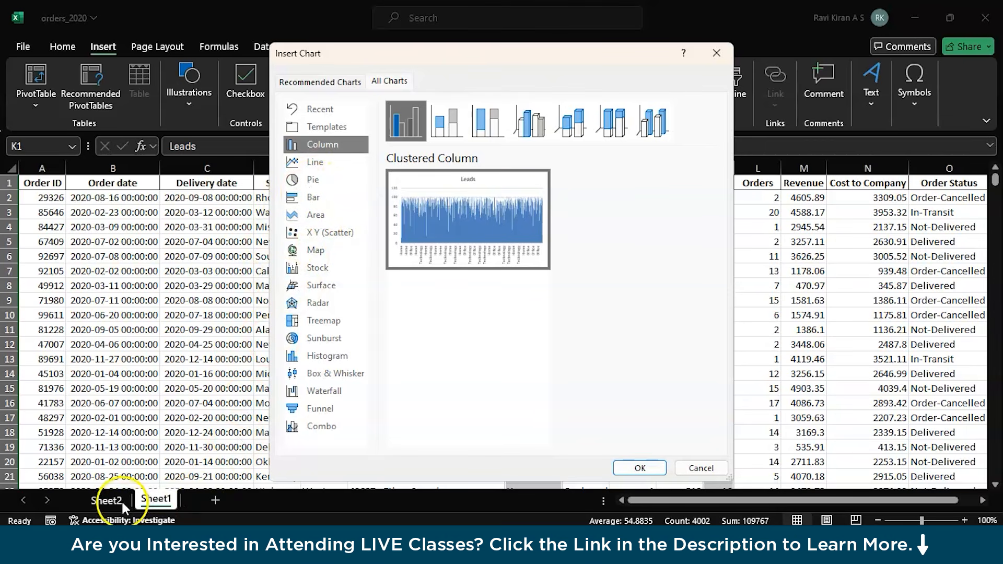
click(700, 468)
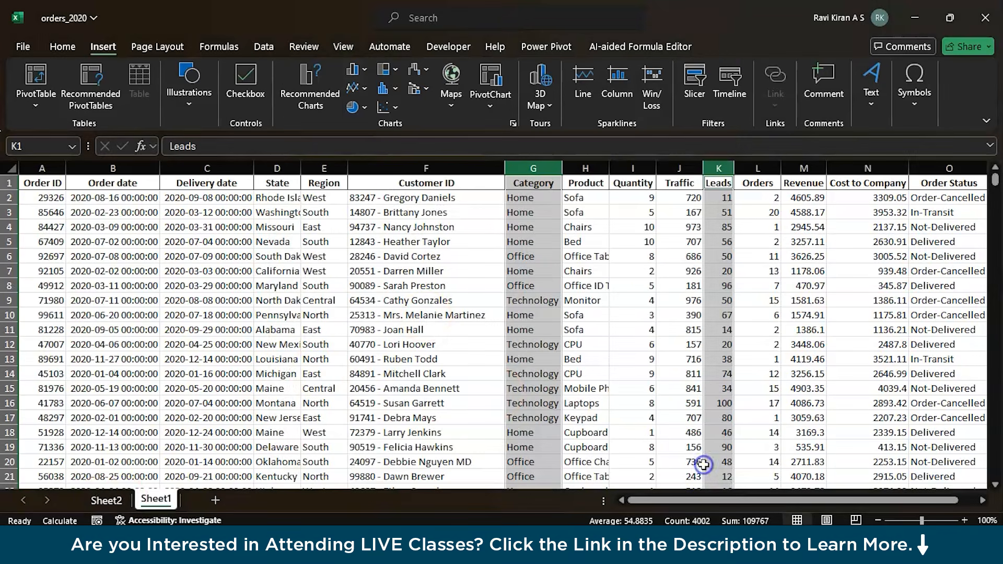
click(105, 499)
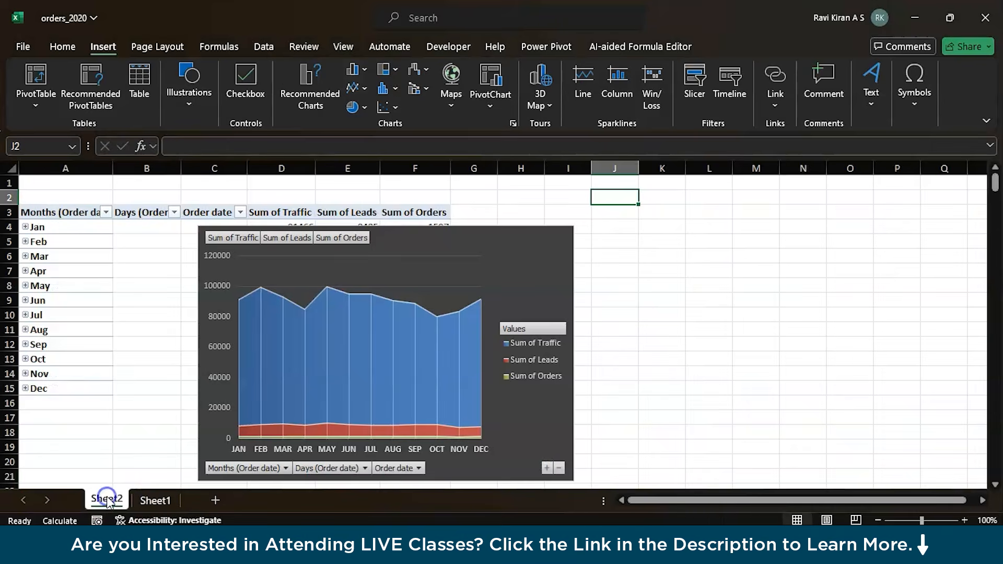
Step: Delete the area pivot chart from Sheet2
click(382, 287)
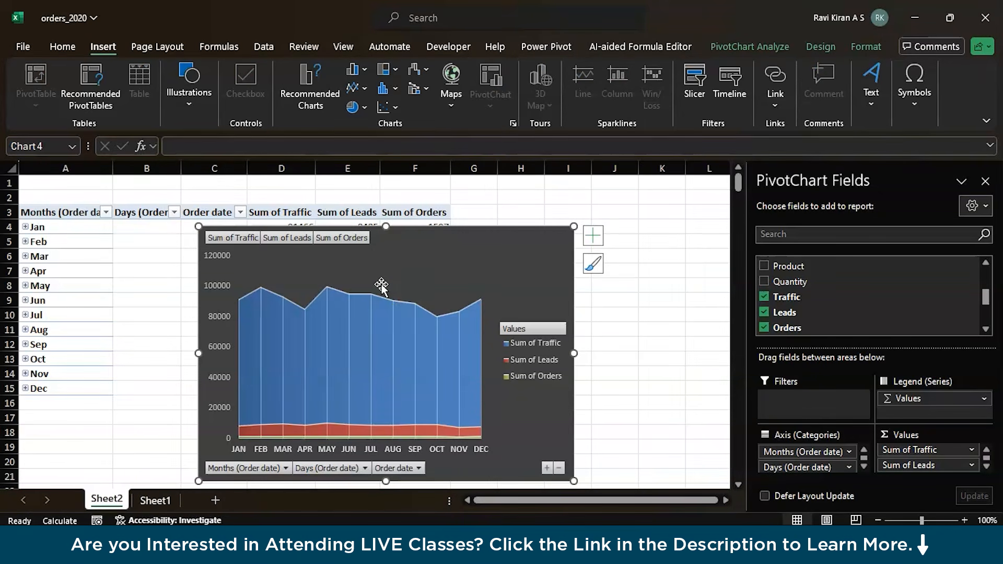
click(411, 255)
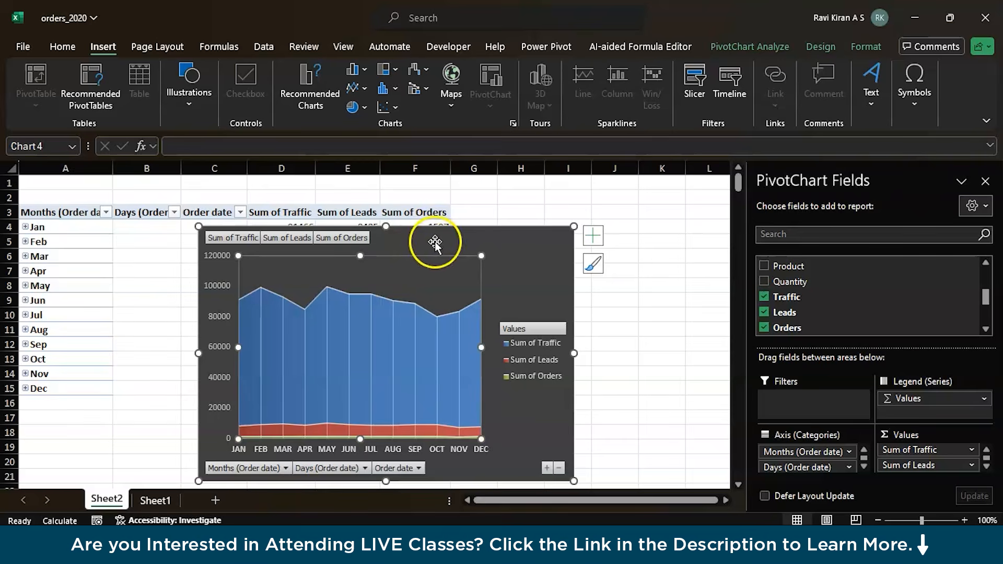
key(Delete)
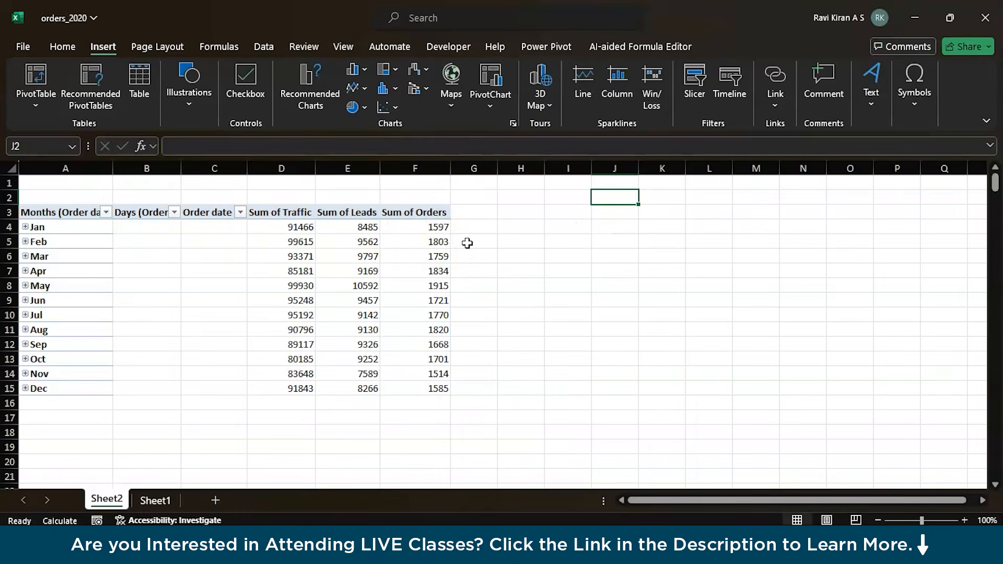
click(47, 258)
text(`)
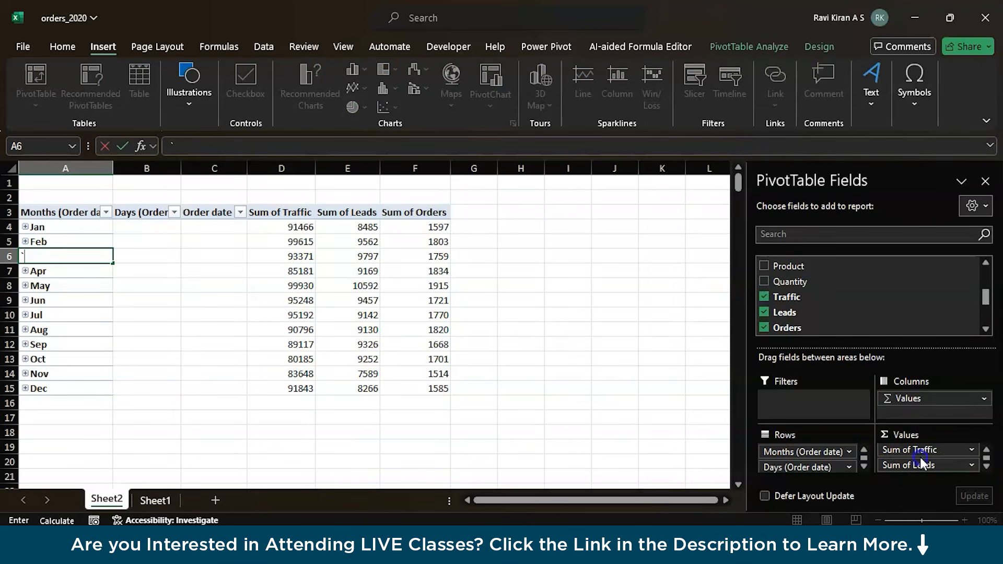
scroll(923, 454, down, 3)
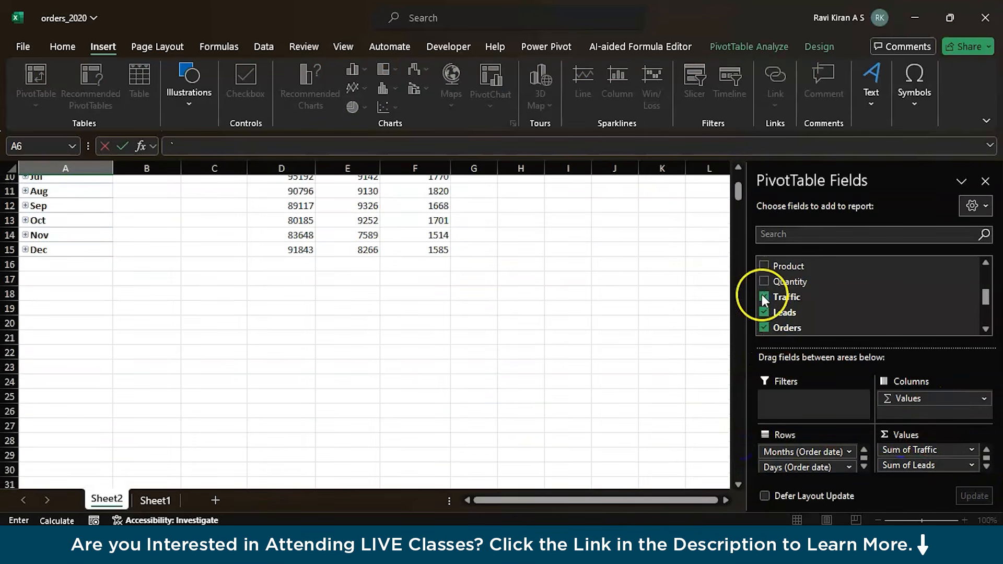
Step: Remove the Traffic, Leads and Order date fields from the PivotTable and add Category as a row field
click(404, 232)
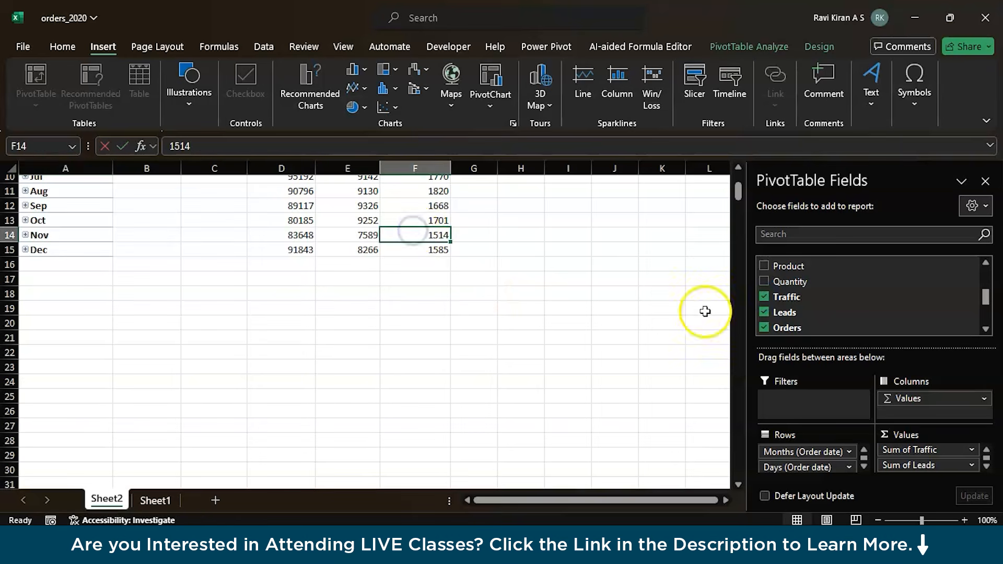
click(763, 297)
click(763, 313)
scroll(763, 298, up, 3)
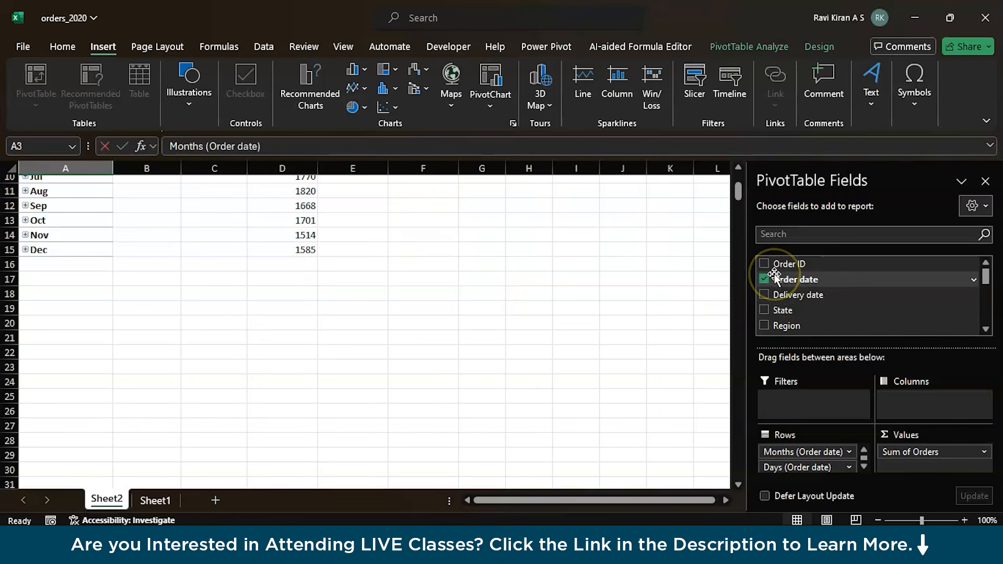
scroll(769, 312, down, 1)
click(761, 320)
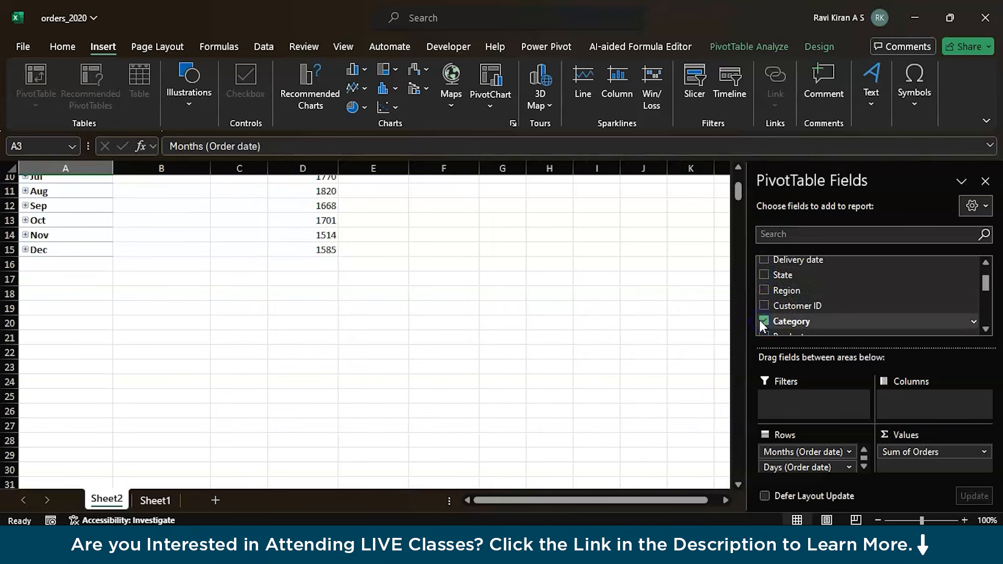
Step: Remove Months (Order date) and Days (Order date) from the PivotTable rows, leaving only Category
scroll(451, 319, up, 3)
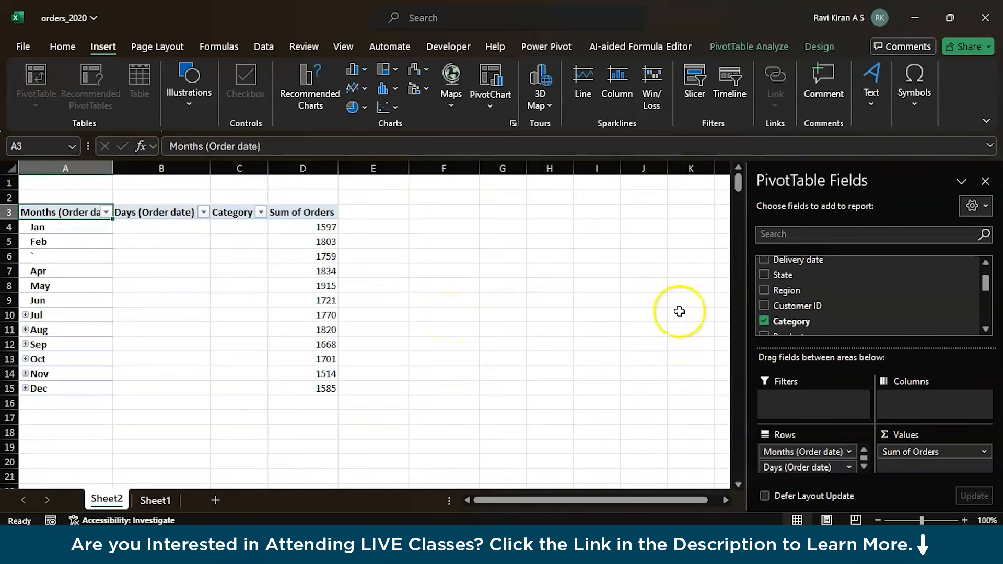
scroll(824, 280, up, 1)
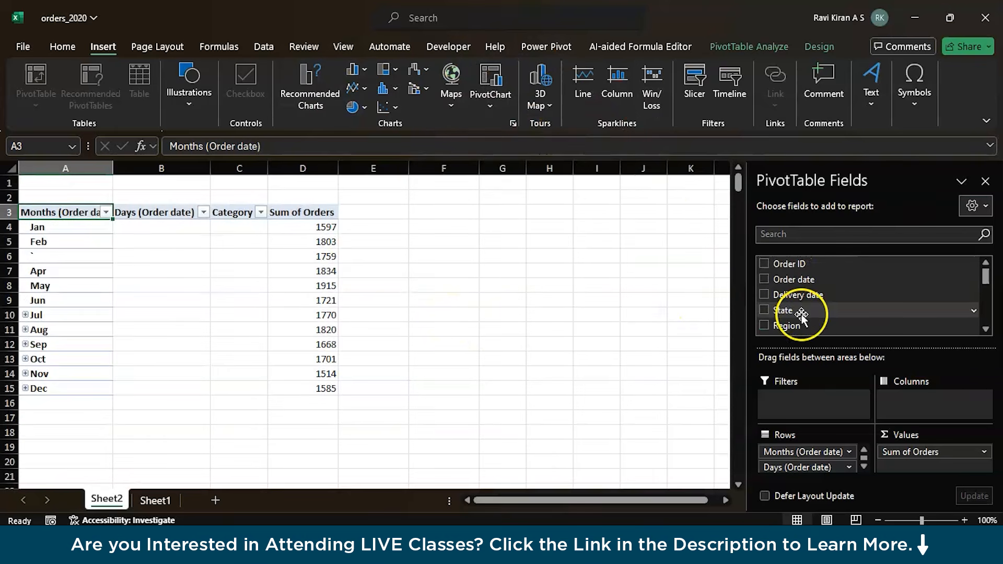
drag(817, 455, 632, 432)
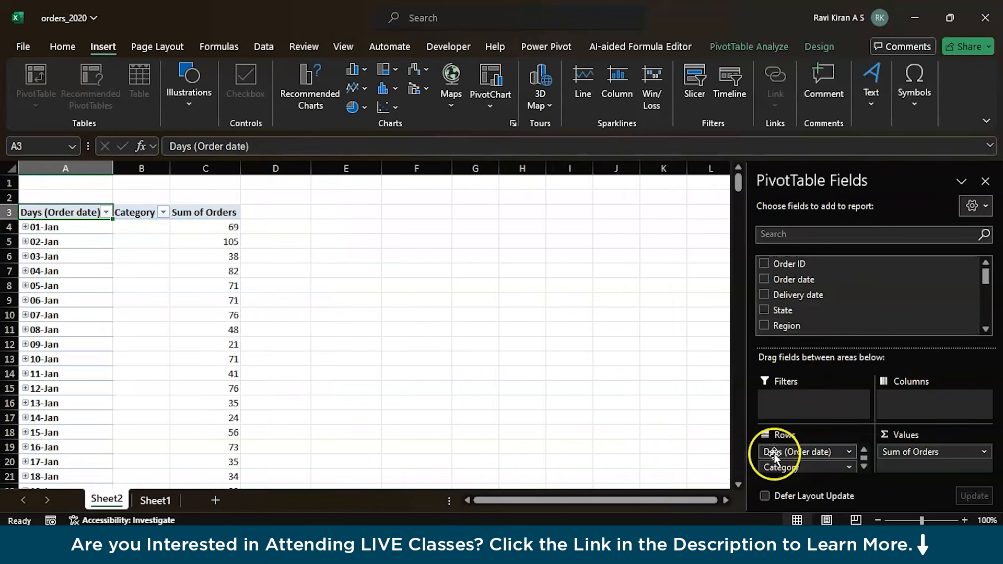
drag(768, 453, 638, 464)
click(776, 450)
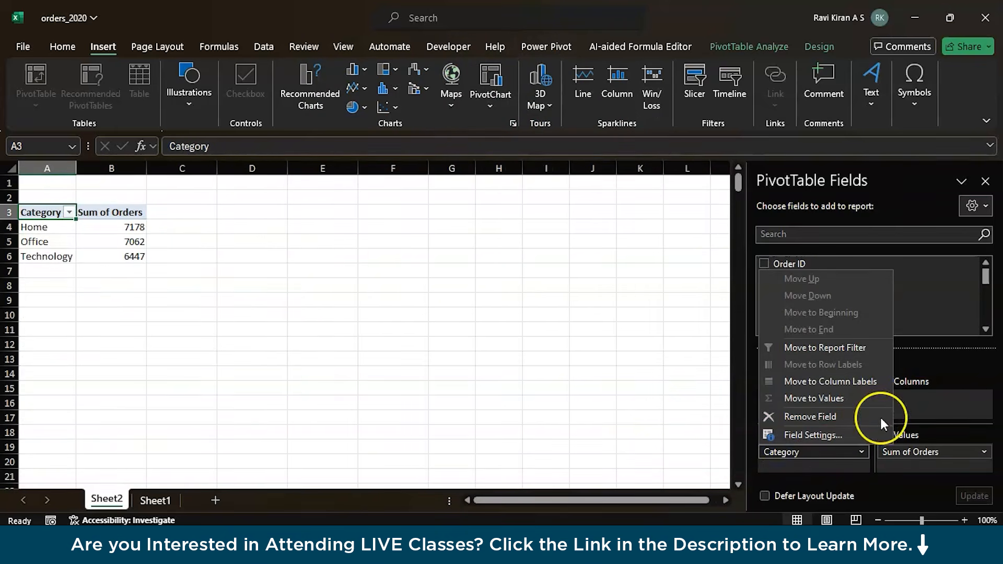
click(651, 418)
Step: Insert a basic pie pivot chart of Sum of Orders by Category on Sheet2, and delete it
click(88, 251)
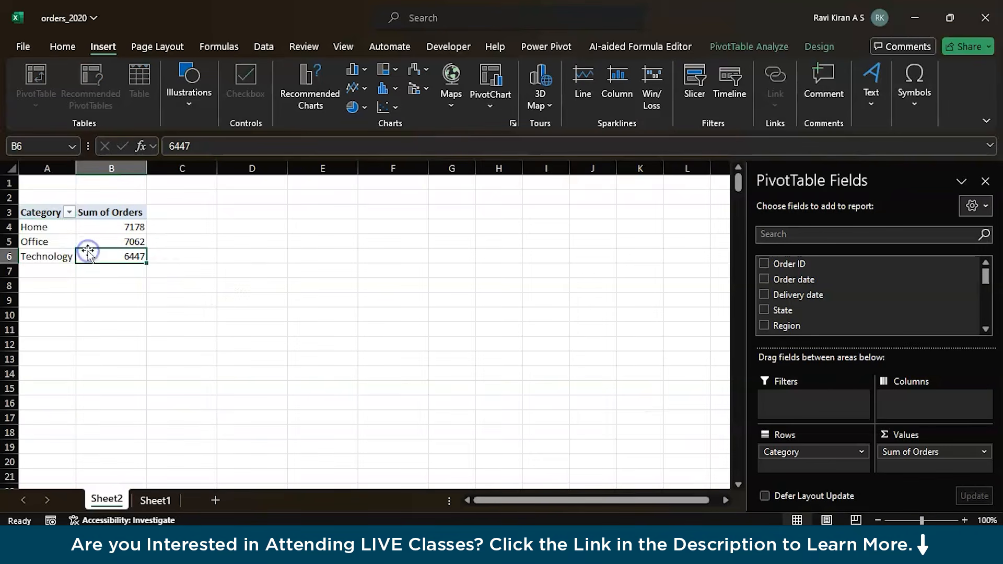
click(51, 221)
key(ctrl+a)
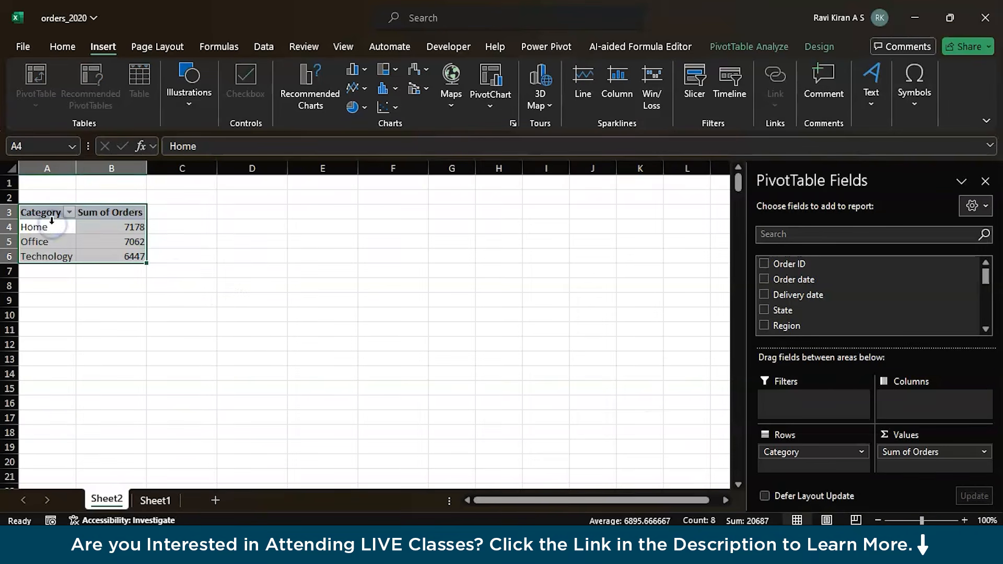
click(513, 124)
click(319, 179)
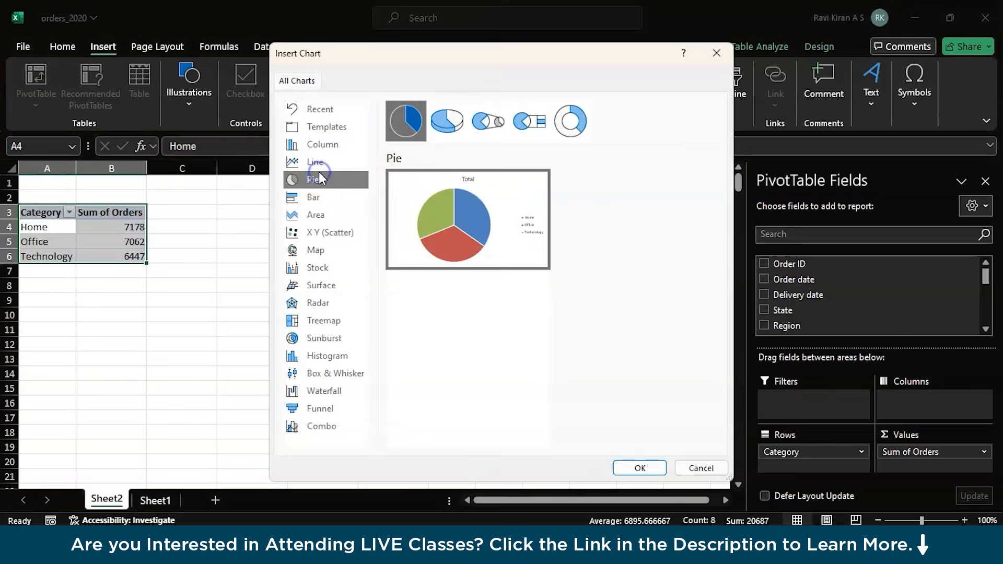
click(635, 466)
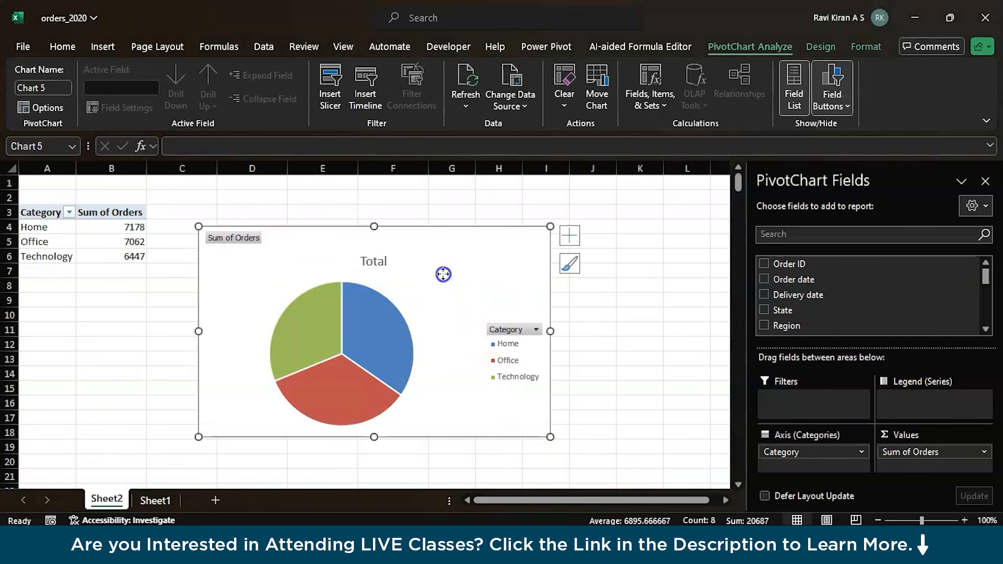
key(Delete)
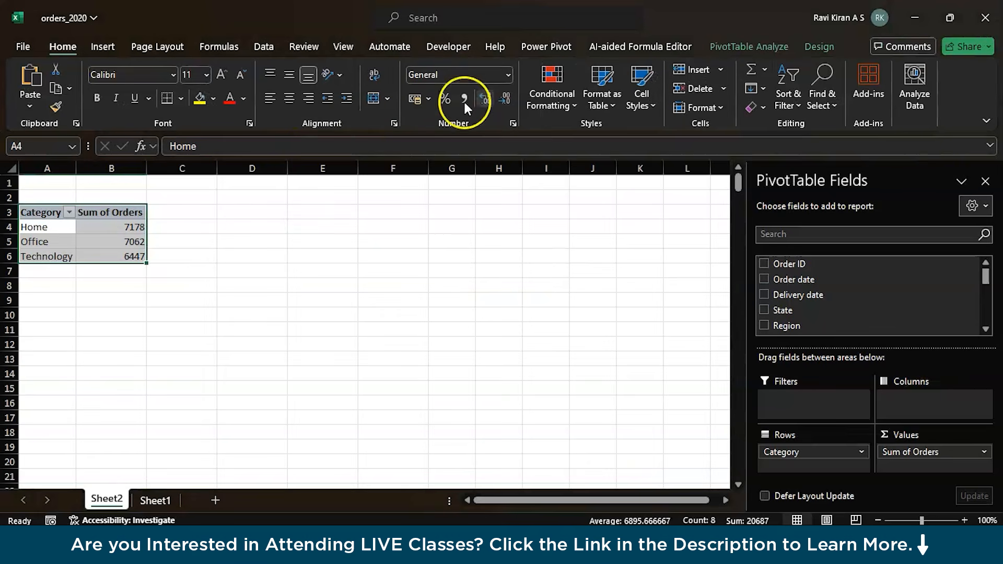
Step: Preview the 3-D Pie, Pie of Pie, Bar of Pie and Doughnut variants for the Category PivotTable
click(107, 46)
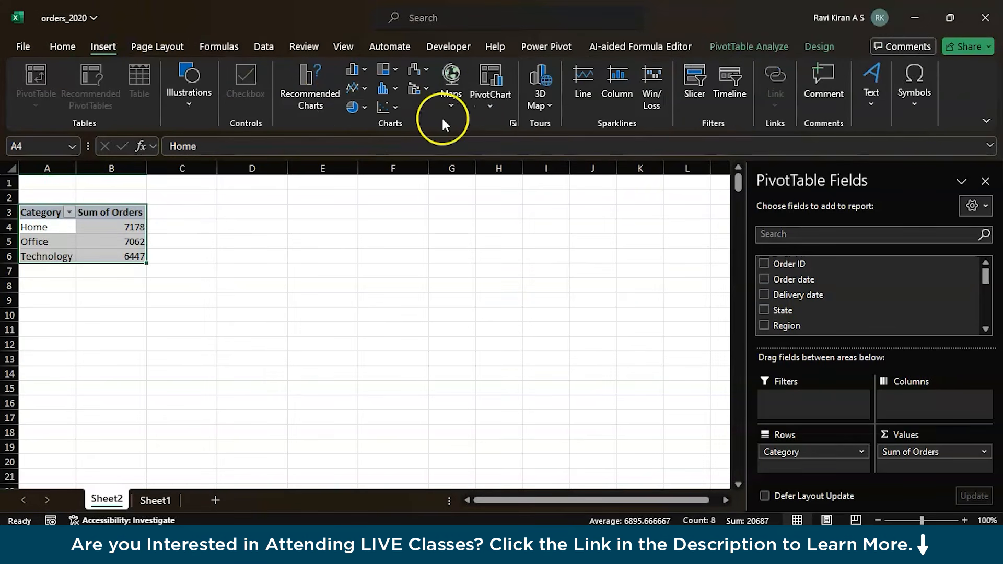
click(513, 124)
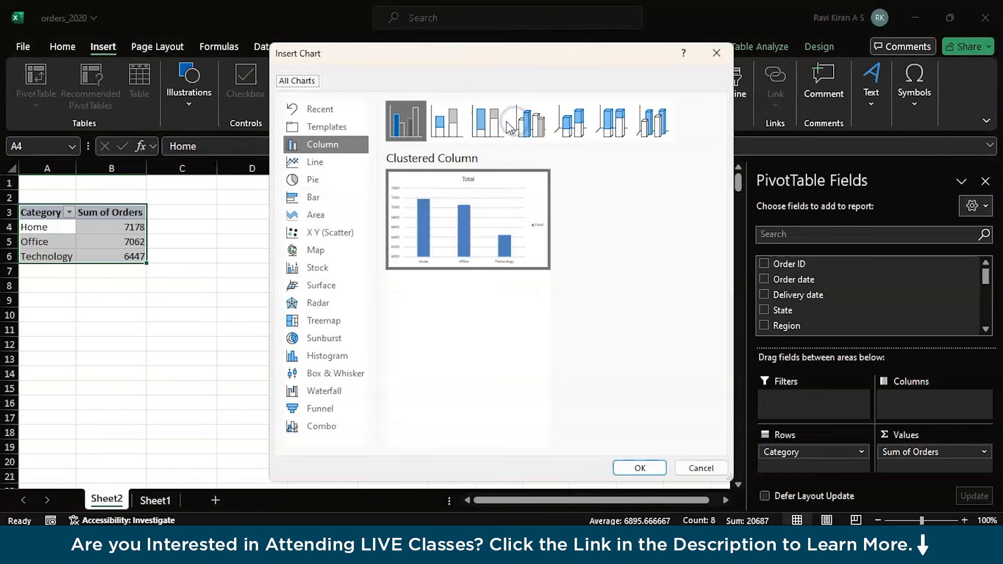
click(329, 180)
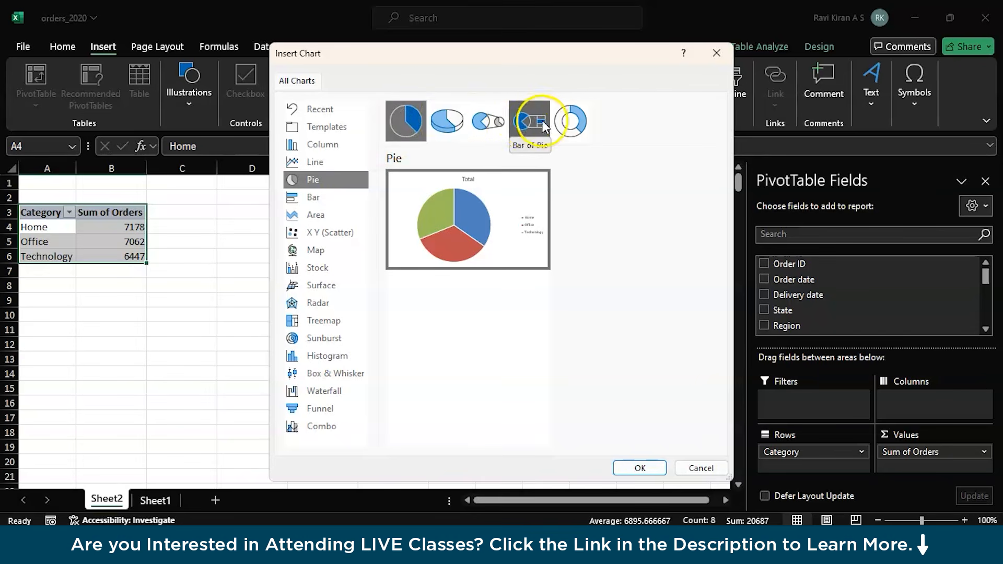
click(439, 120)
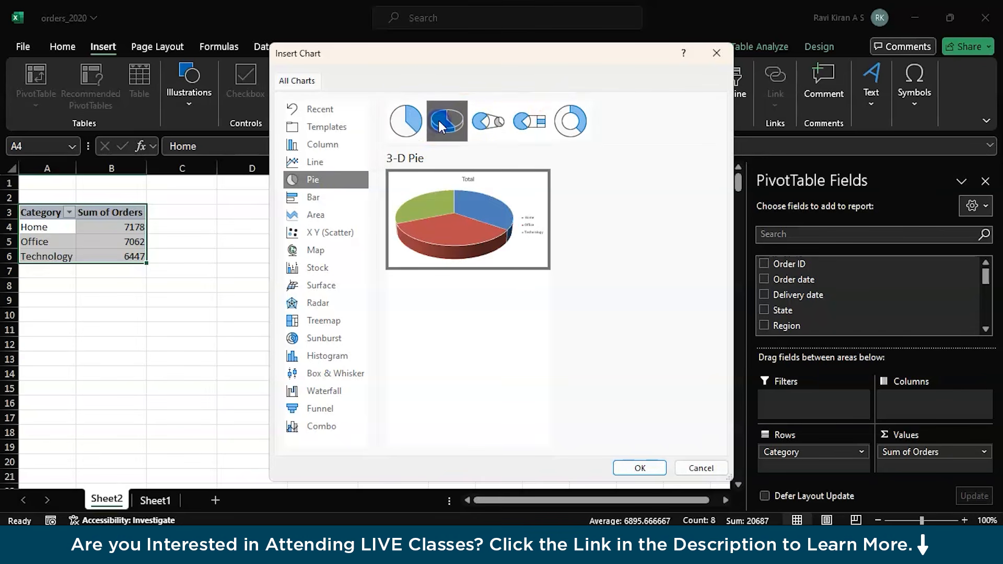
click(482, 124)
mouse_move(488, 230)
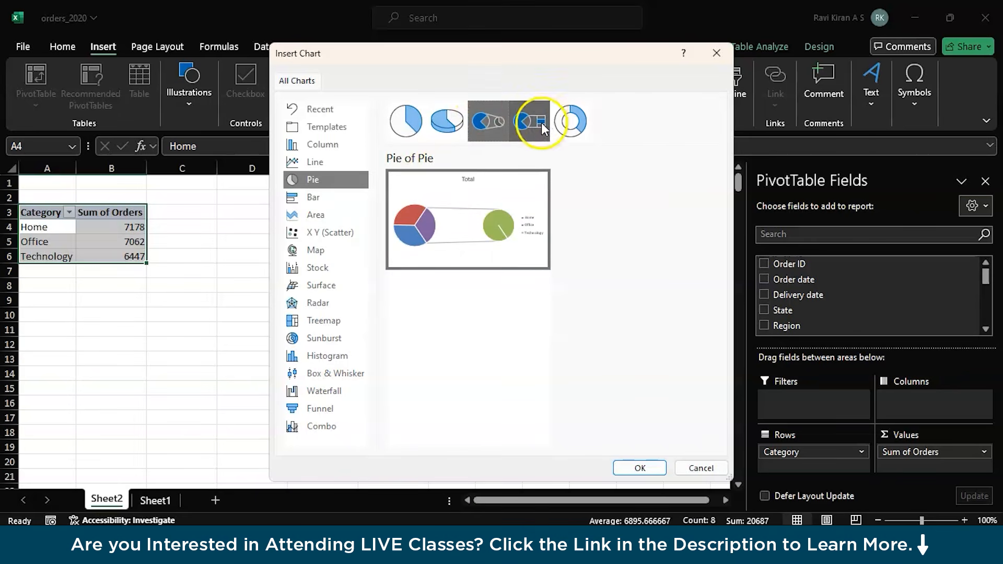
click(541, 123)
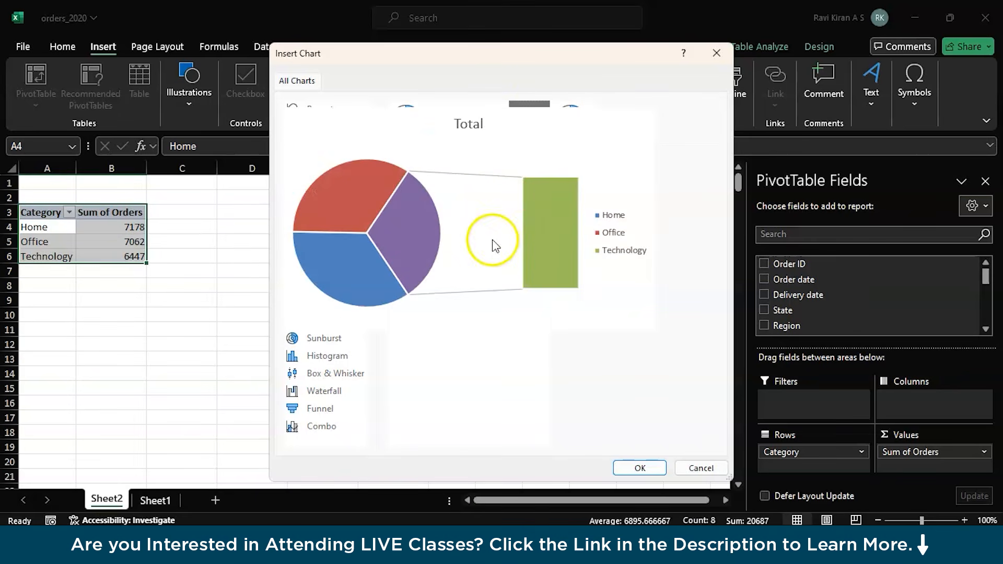
click(567, 120)
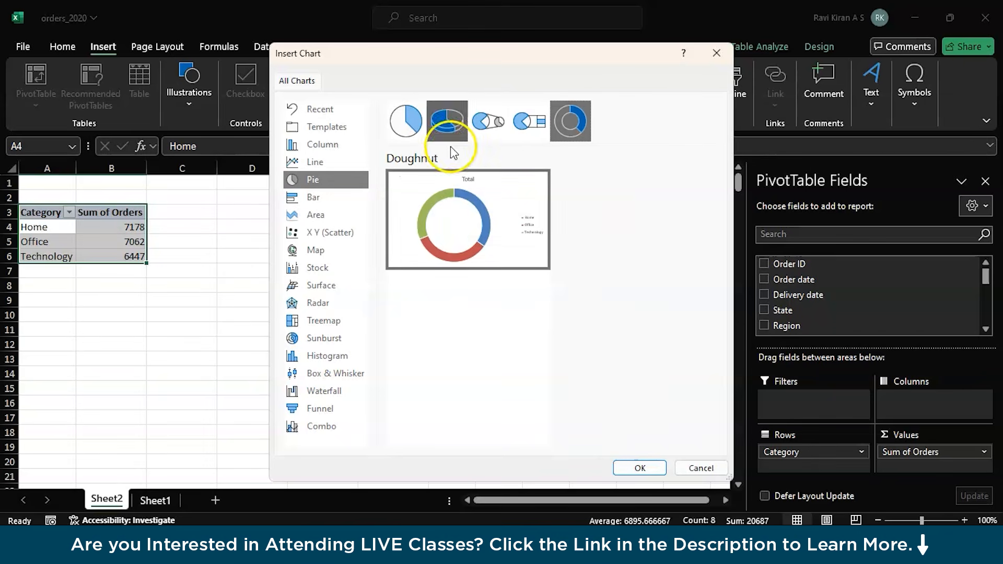
Step: Choose the plain Pie variant for the Category PivotTable, insert the chart, and remove it from the sheet
click(417, 133)
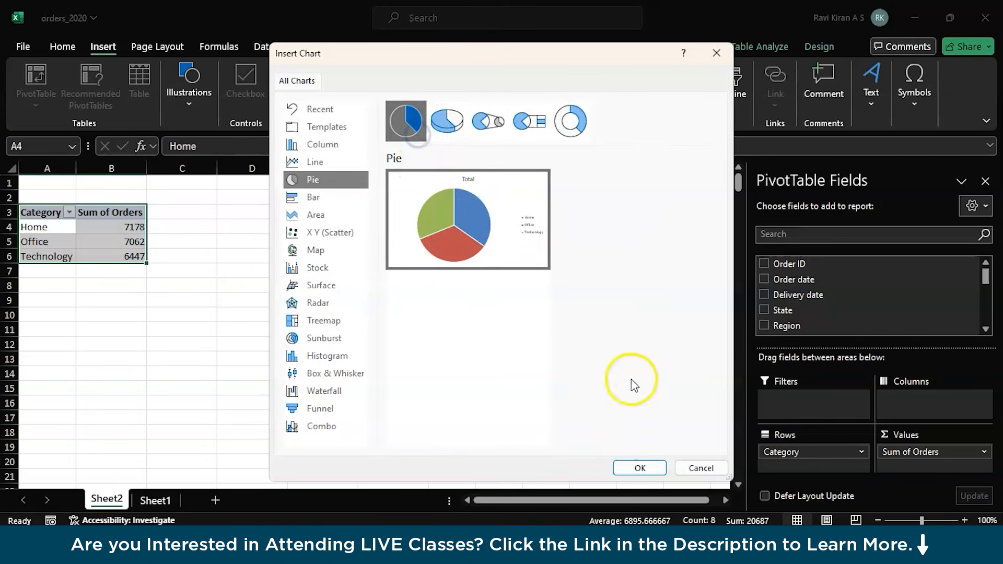
click(640, 468)
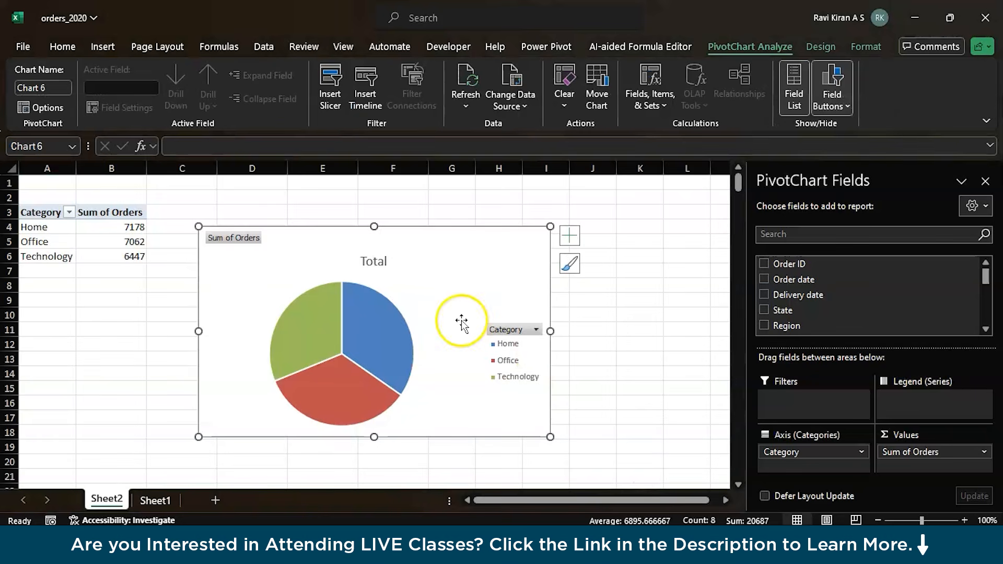
key(Delete)
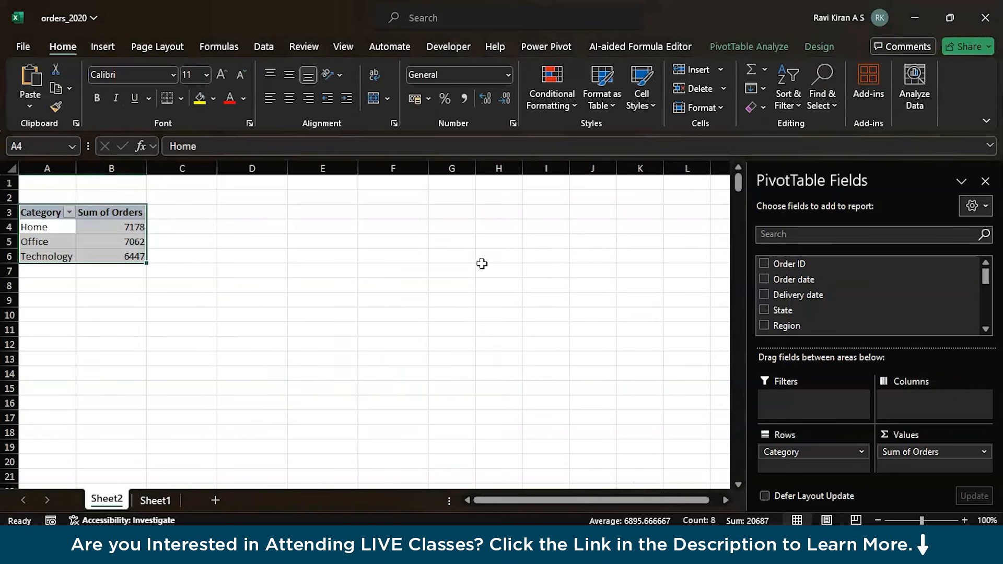
Step: Preview the X Y (Scatter) and Filled Map chart types from Sheet1 without inserting a chart
click(159, 500)
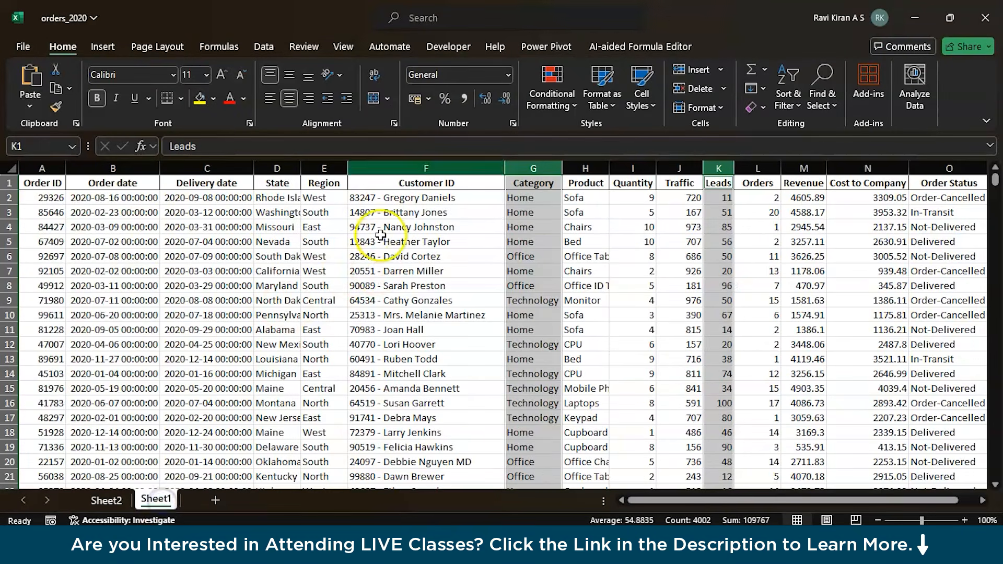
click(102, 46)
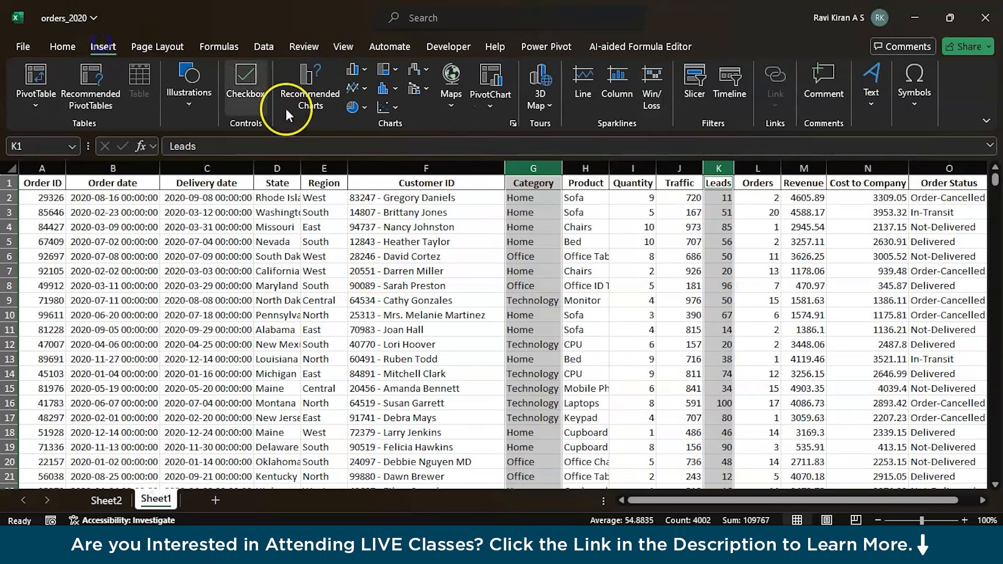
click(513, 123)
click(384, 82)
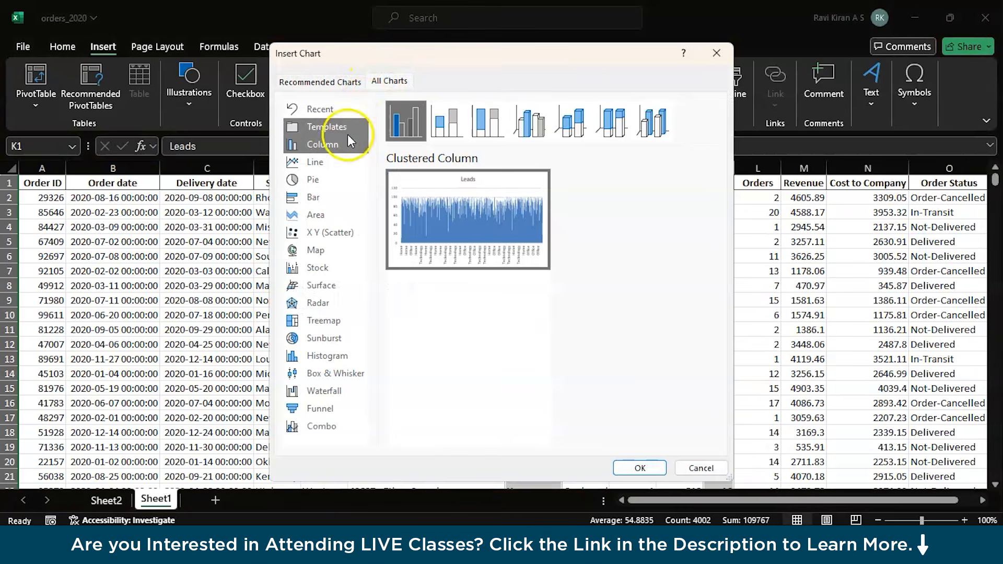
click(326, 233)
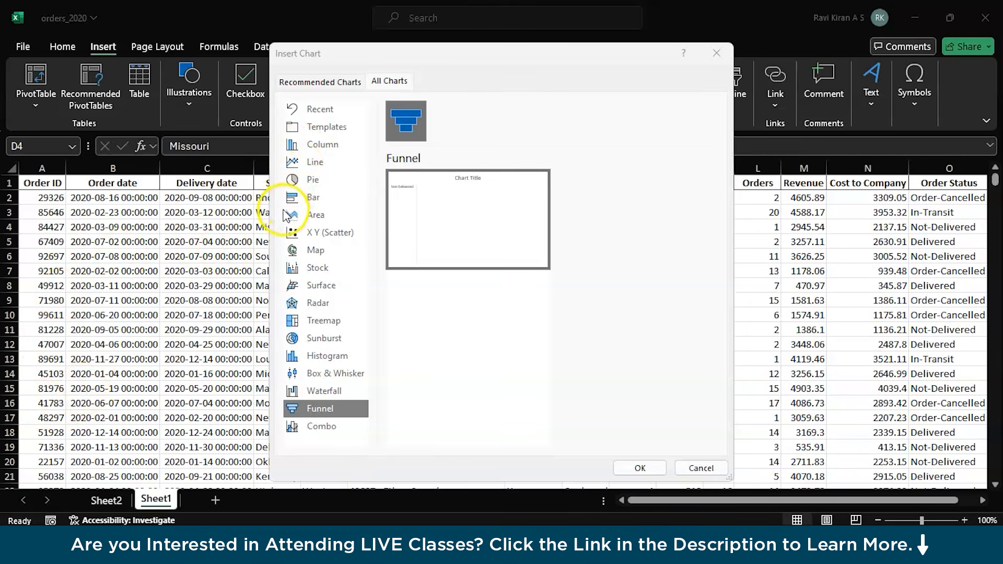
click(320, 243)
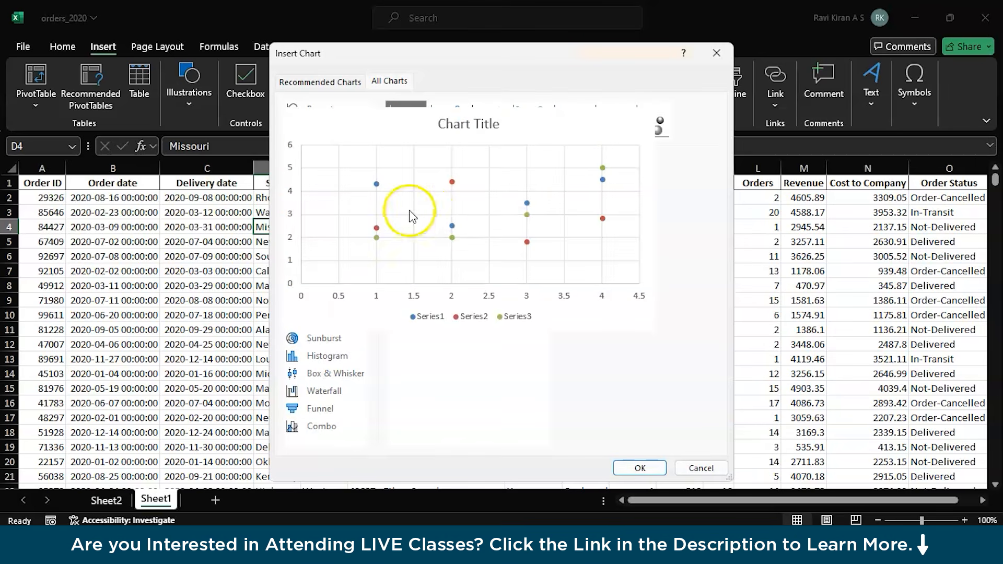
mouse_move(421, 214)
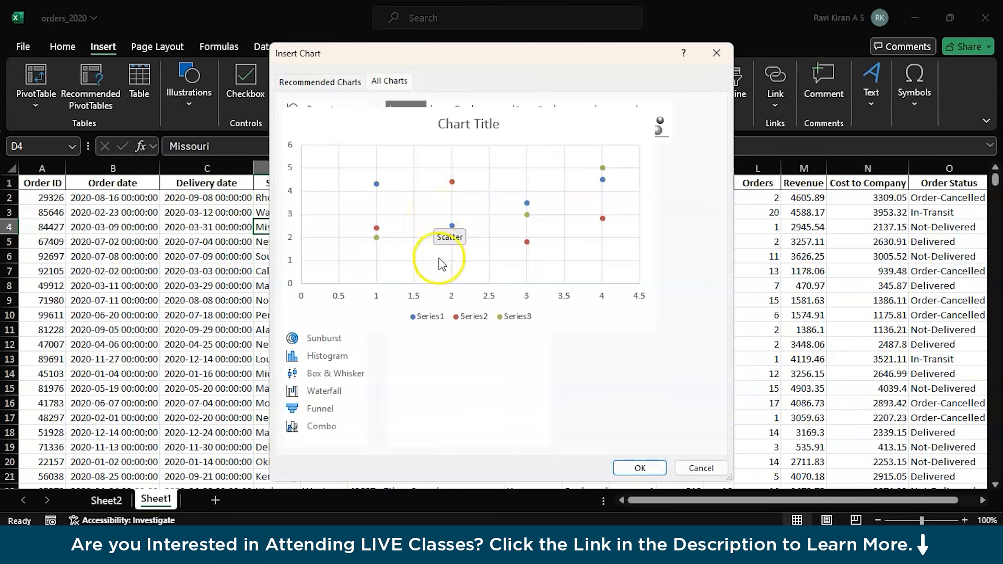
click(440, 282)
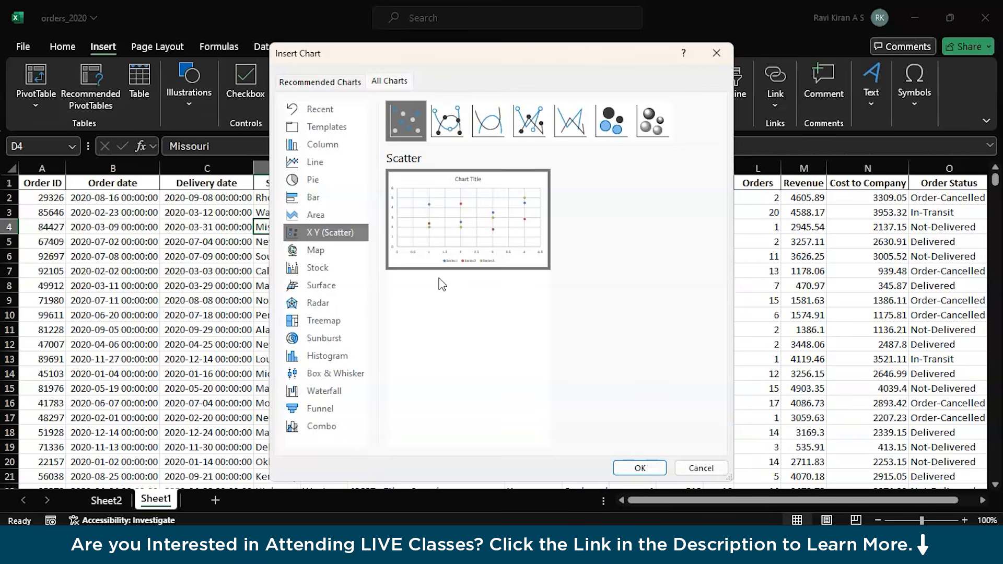
click(342, 254)
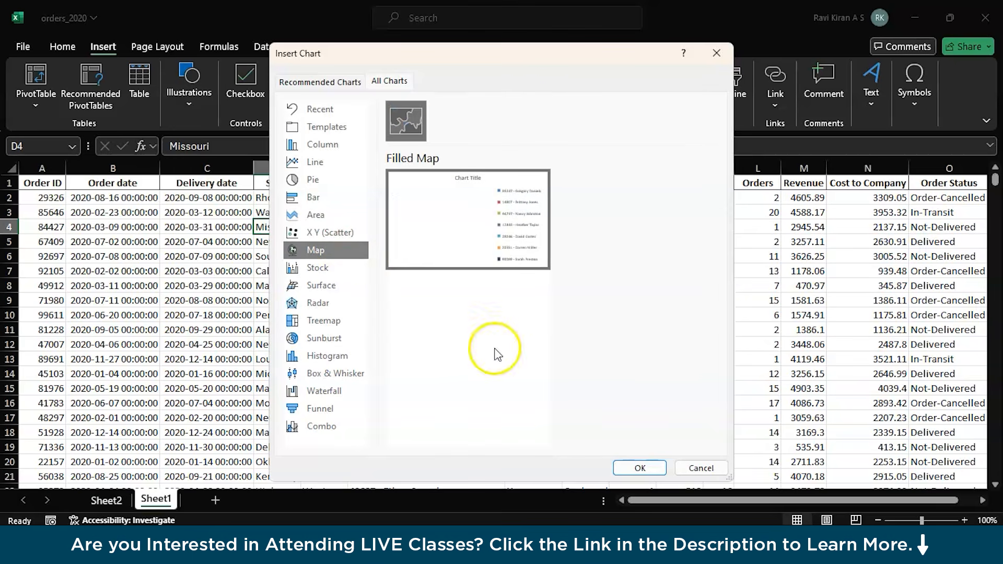
click(694, 468)
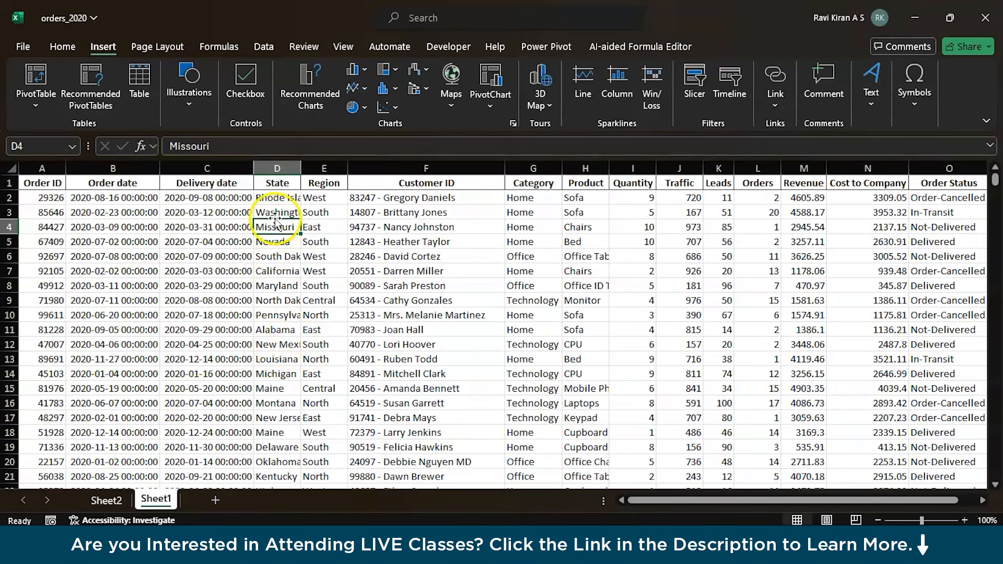
Step: Remove Count of Category and Order ID from the Sheet2 PivotTable and add State as the row field
click(106, 501)
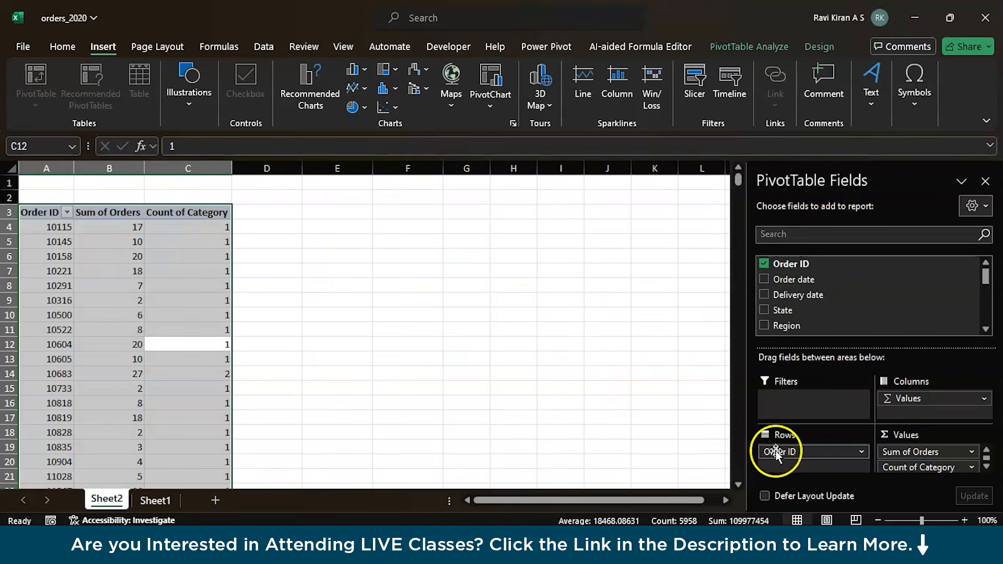
click(888, 452)
drag(888, 452, 697, 466)
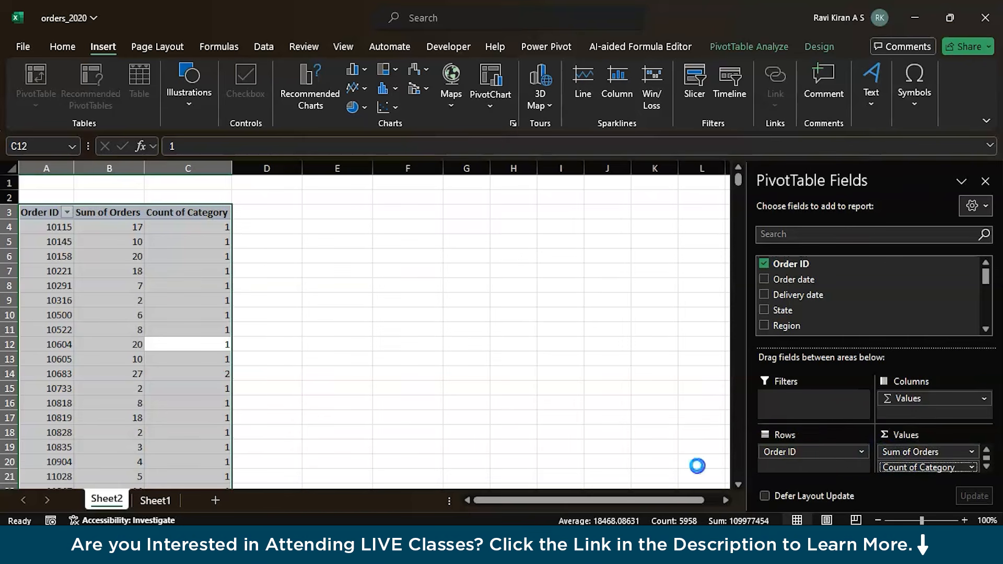
drag(810, 450, 693, 466)
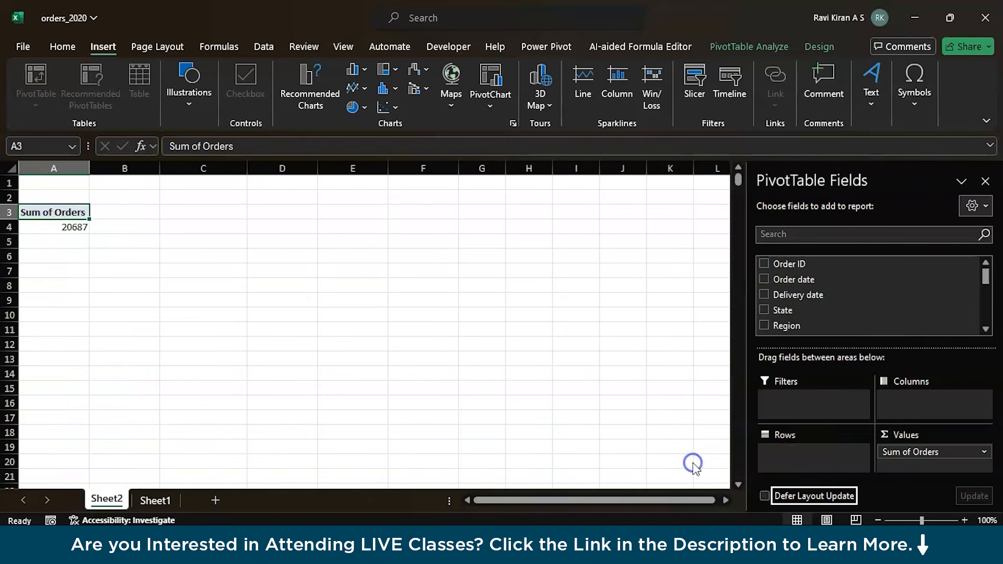
drag(785, 310, 794, 445)
Step: Try to insert a Filled Map chart from the whole PivotTable of Sum of Orders by State
click(75, 316)
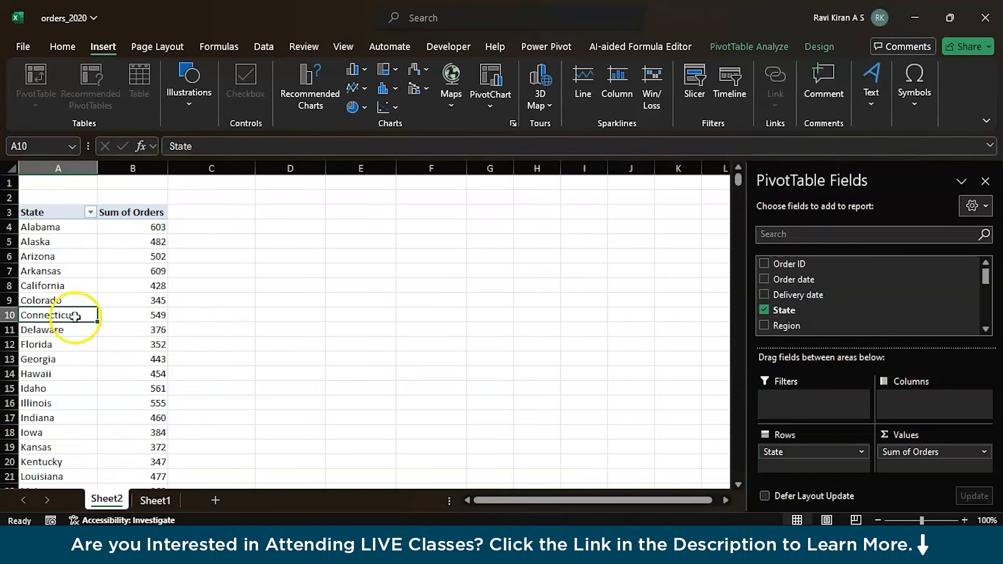
key(ctrl+a)
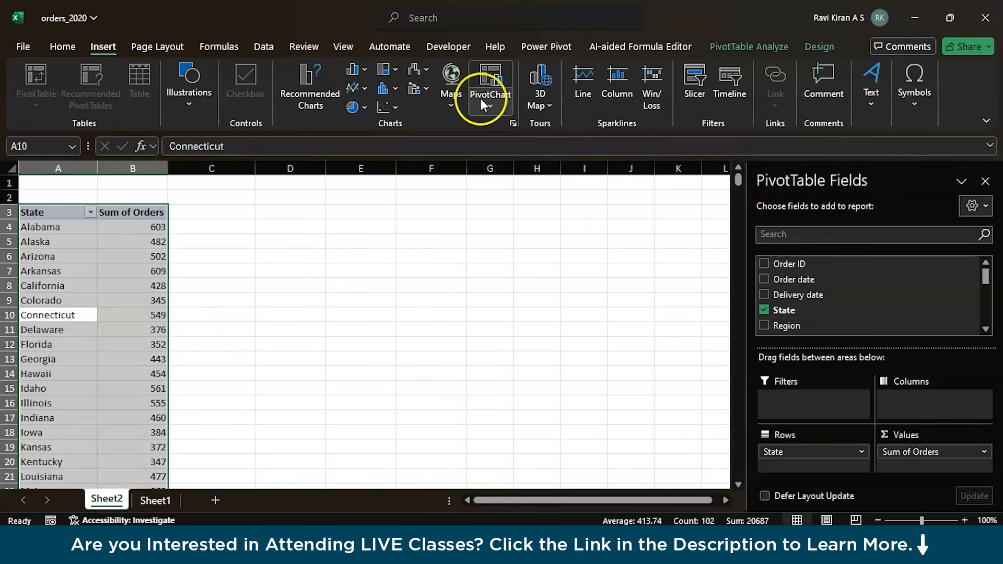
click(457, 89)
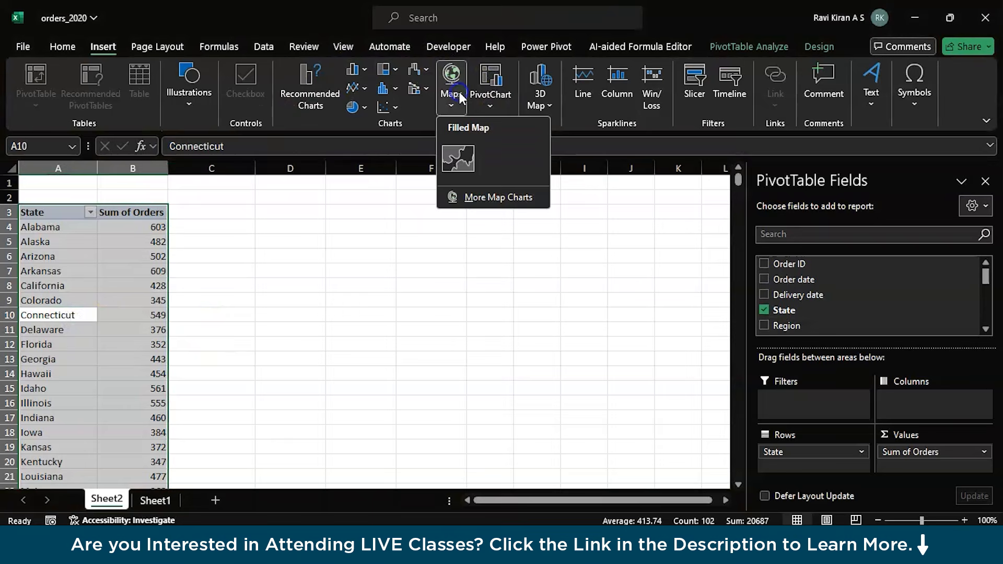
click(455, 157)
click(595, 322)
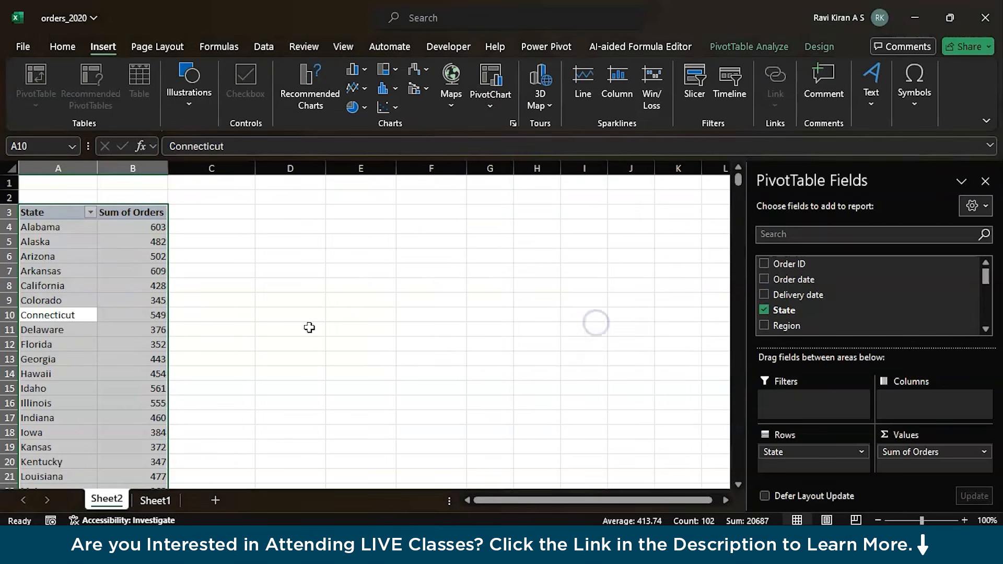
Step: Select the whole State and Orders columns on Sheet1 as the source data for a map
click(154, 499)
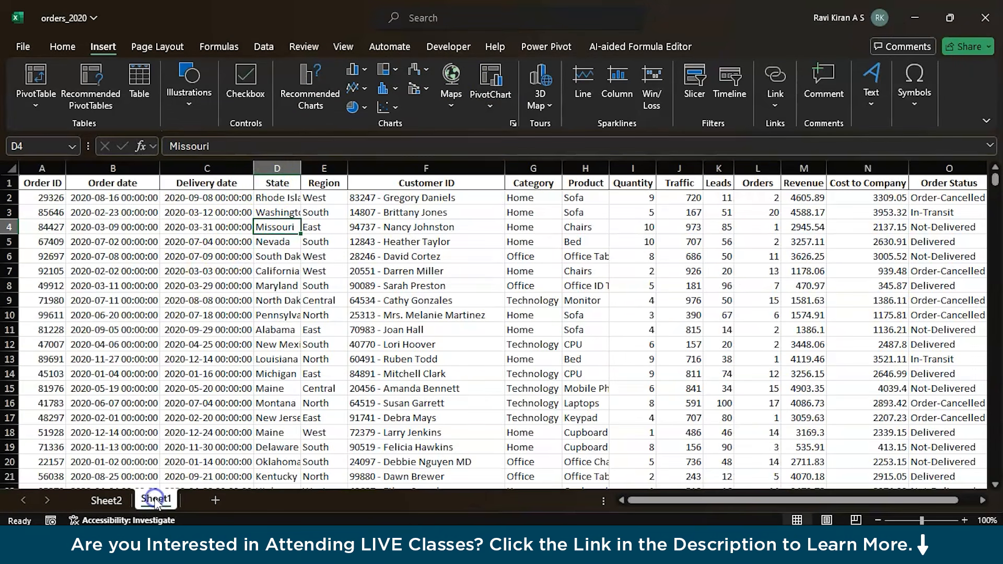
click(272, 168)
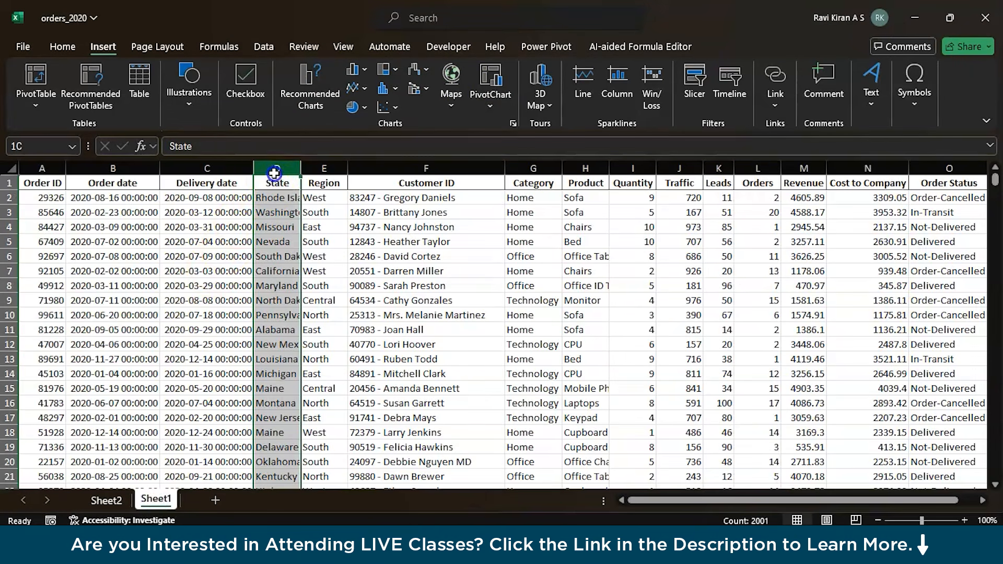
ctrl+click(758, 168)
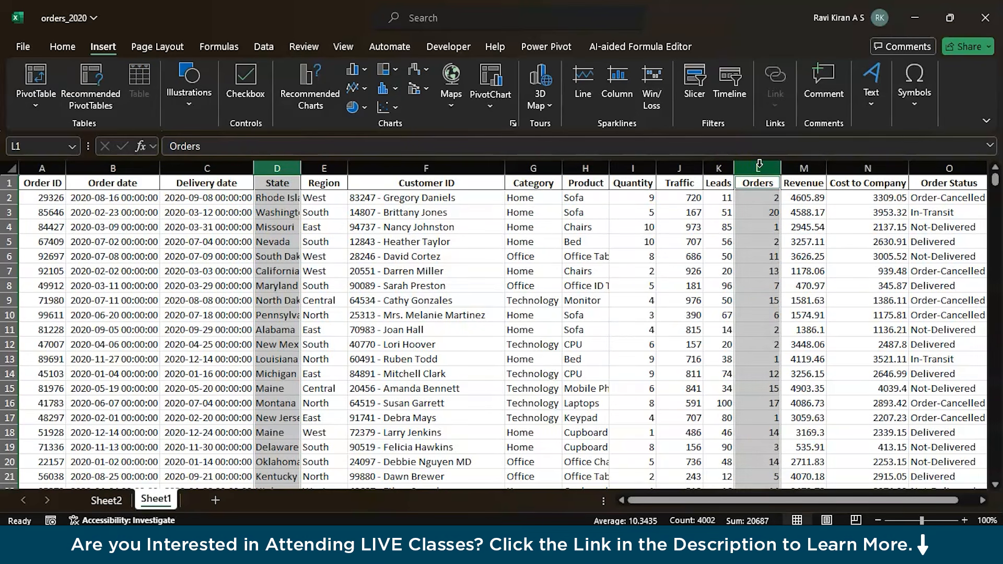
click(276, 168)
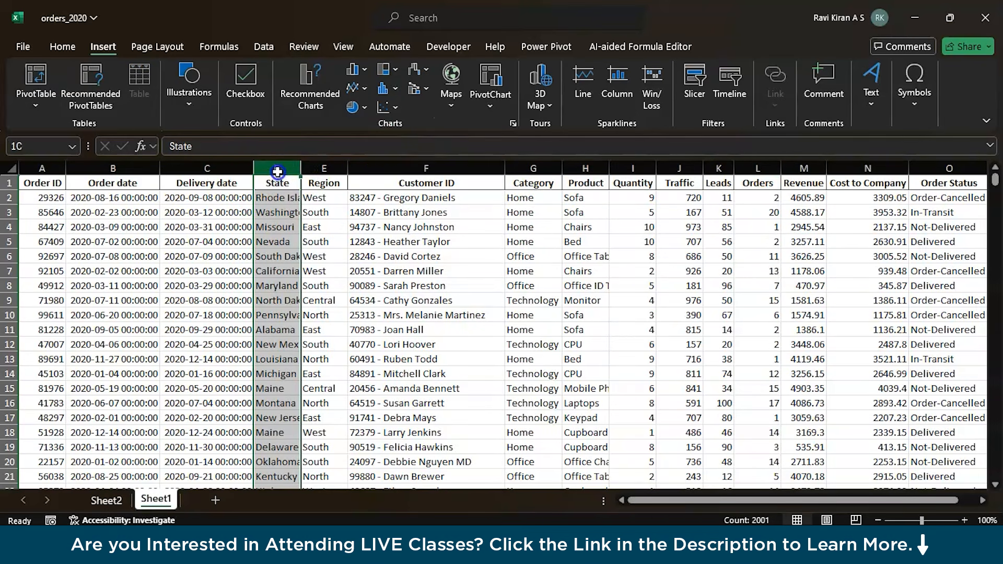
ctrl+click(757, 168)
Step: Try to insert a Filled Map chart from the selected State and Orders columns, and delete the chart
click(446, 96)
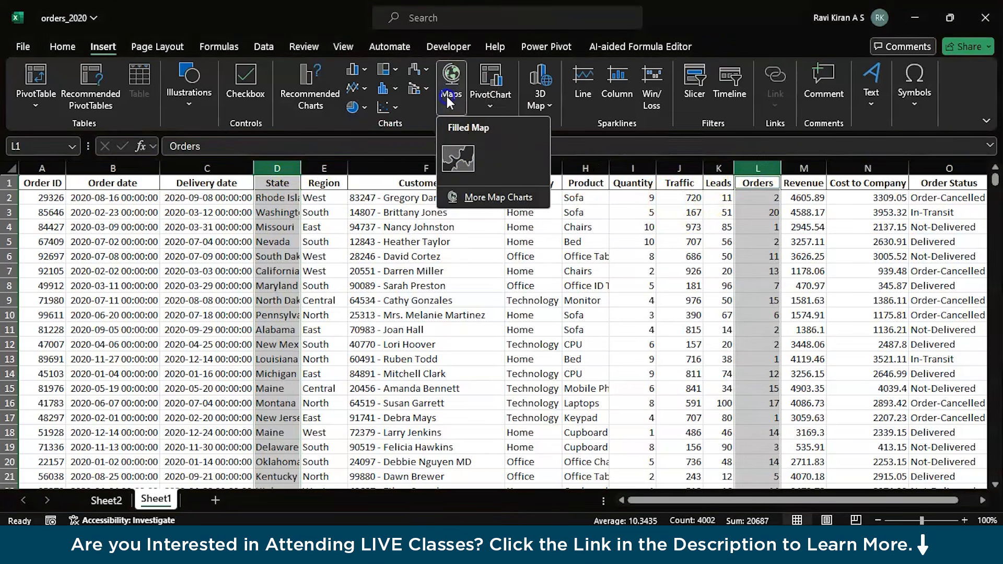
click(443, 145)
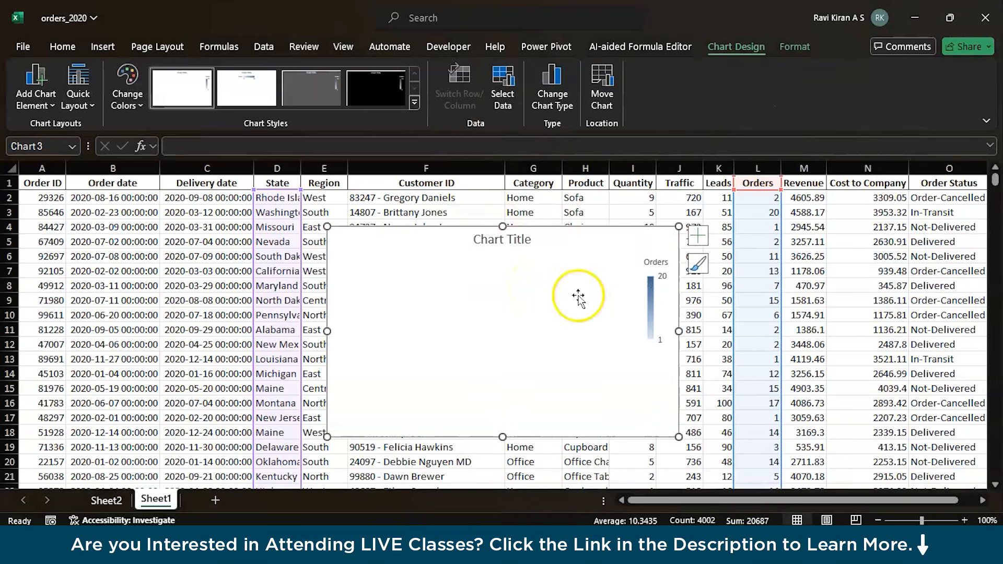
key(Delete)
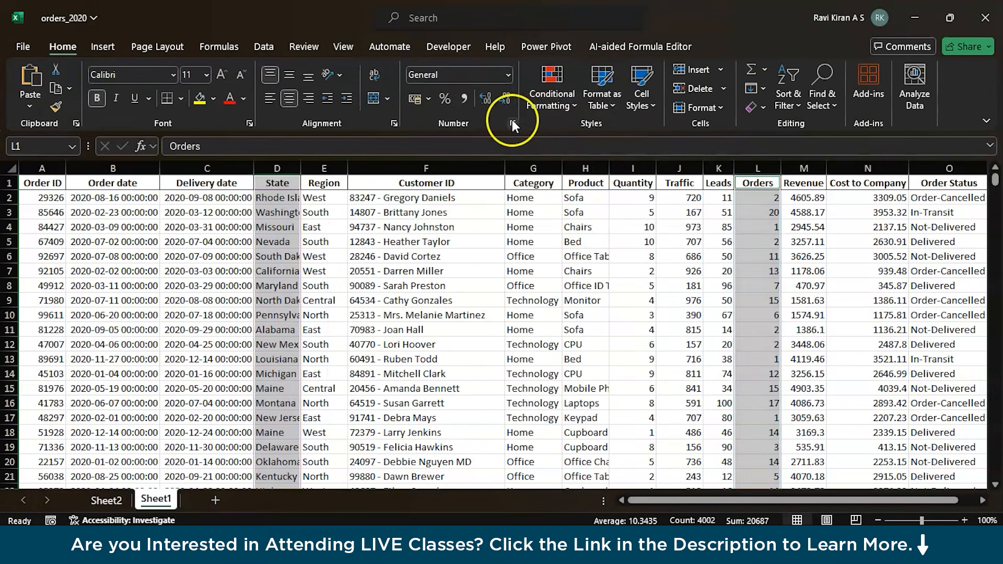
Step: Insert a Filled Map chart of Orders by State on Sheet1 from the full list of chart types
click(104, 46)
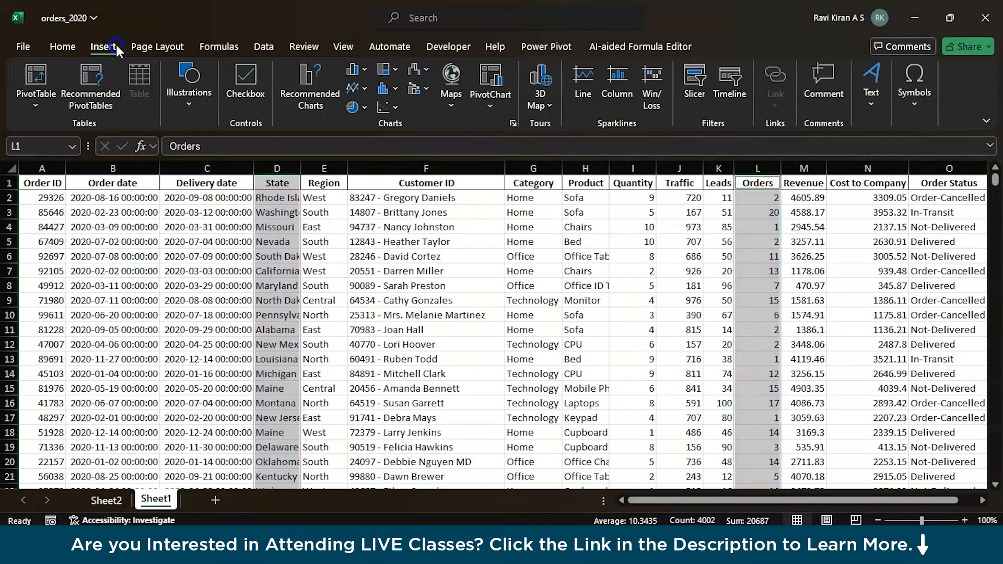
click(513, 123)
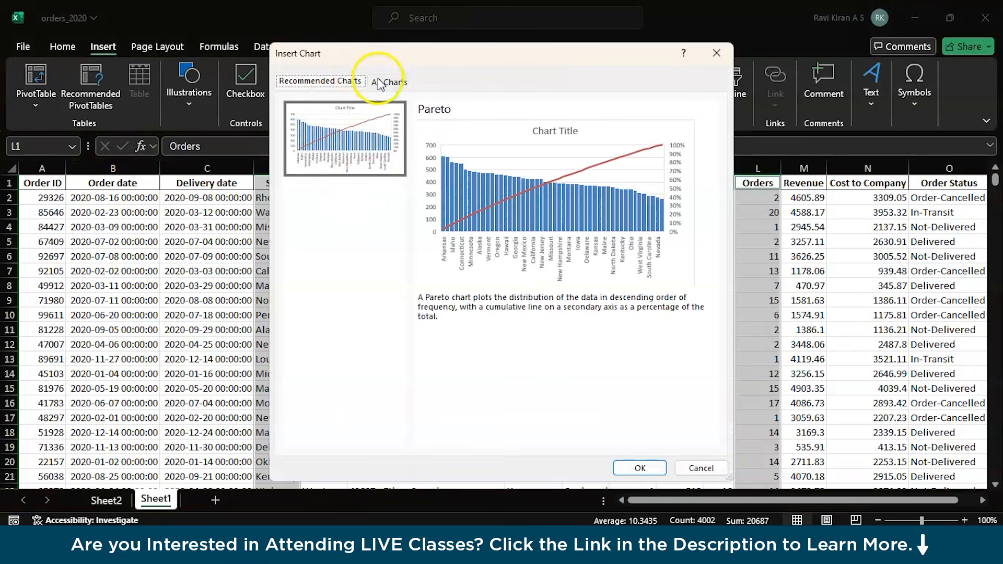
click(380, 83)
click(312, 250)
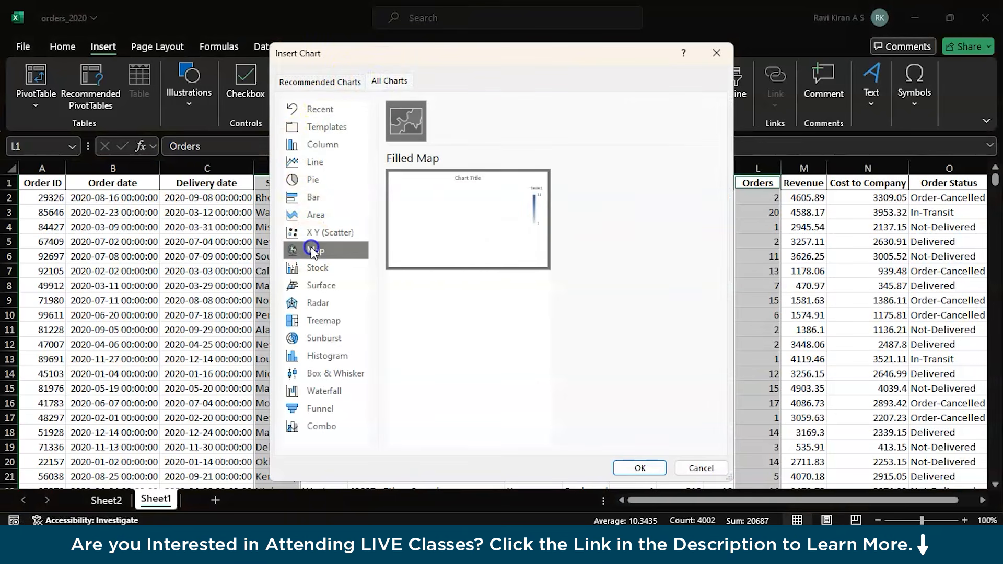
mouse_move(464, 221)
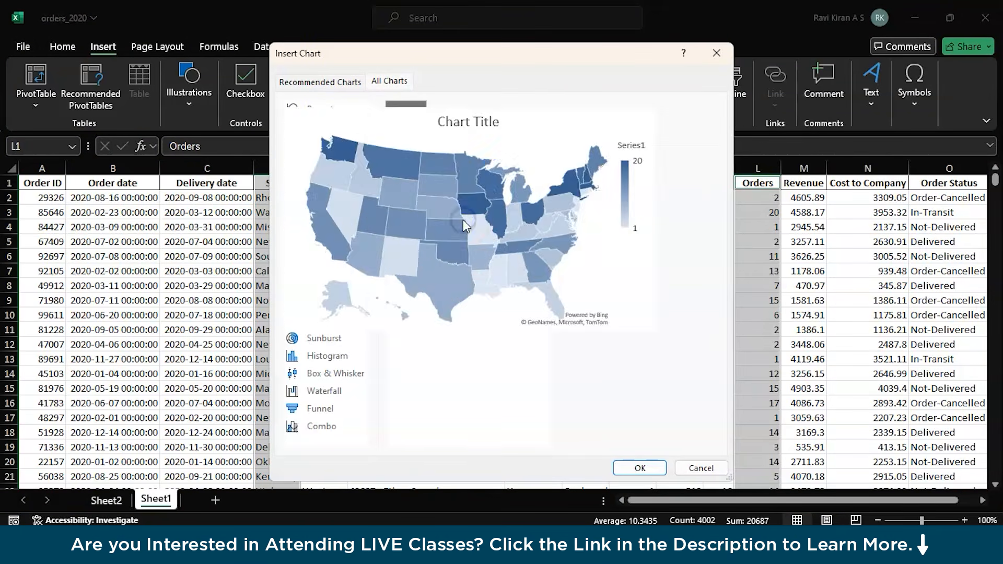
click(640, 467)
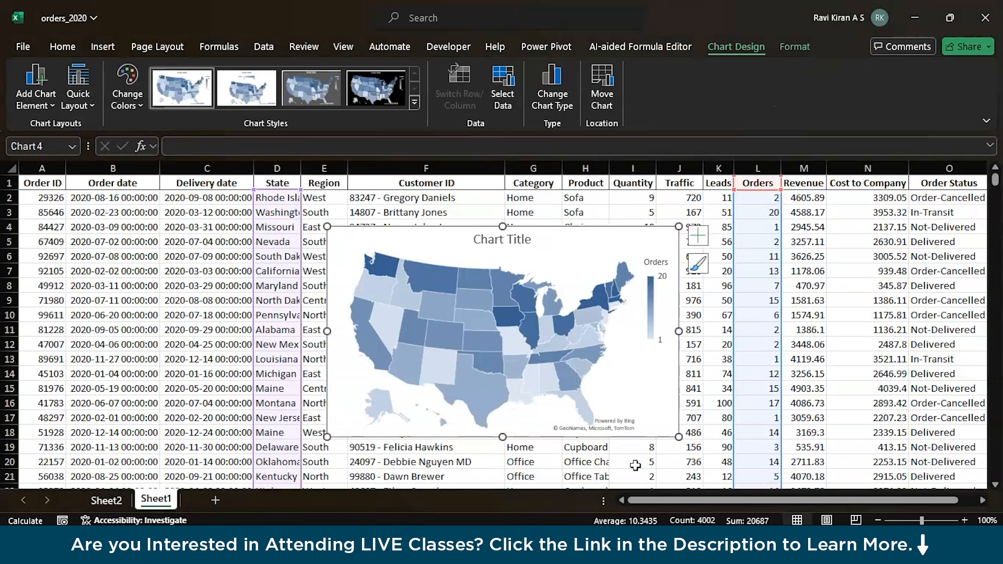
Step: Examine the order values of individual states on the filled map and check the State PivotTable on Sheet2
mouse_move(559, 325)
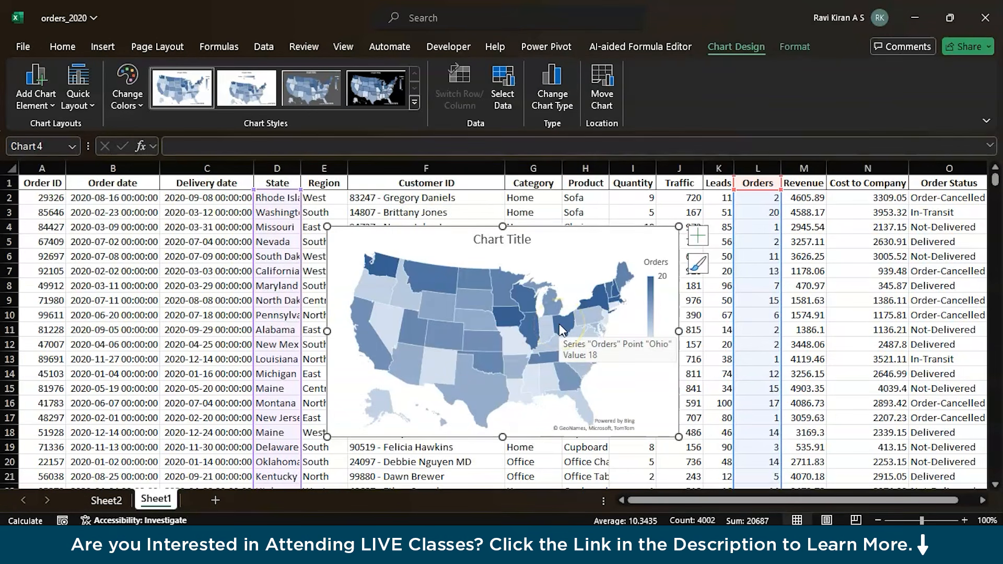
mouse_move(510, 324)
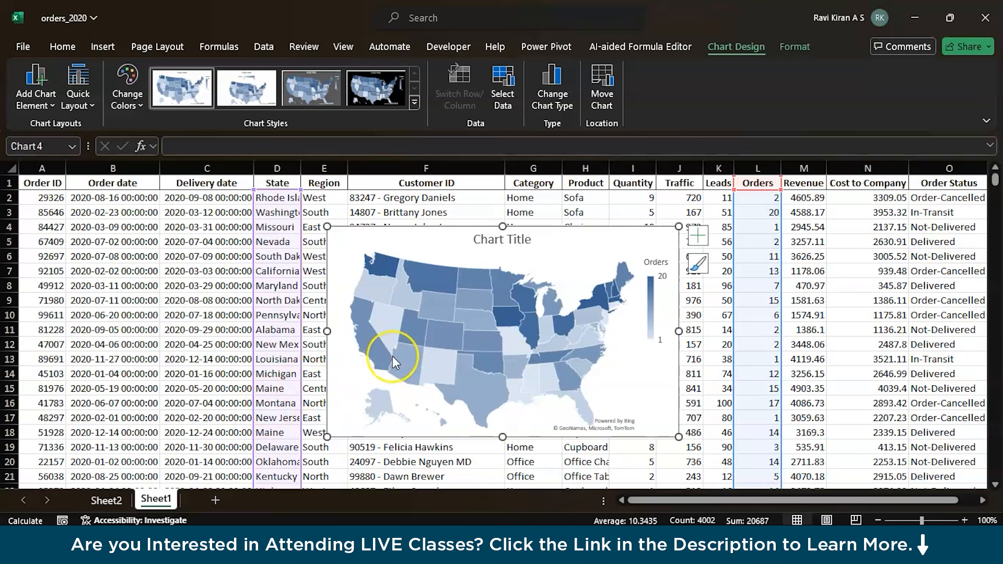
mouse_move(392, 355)
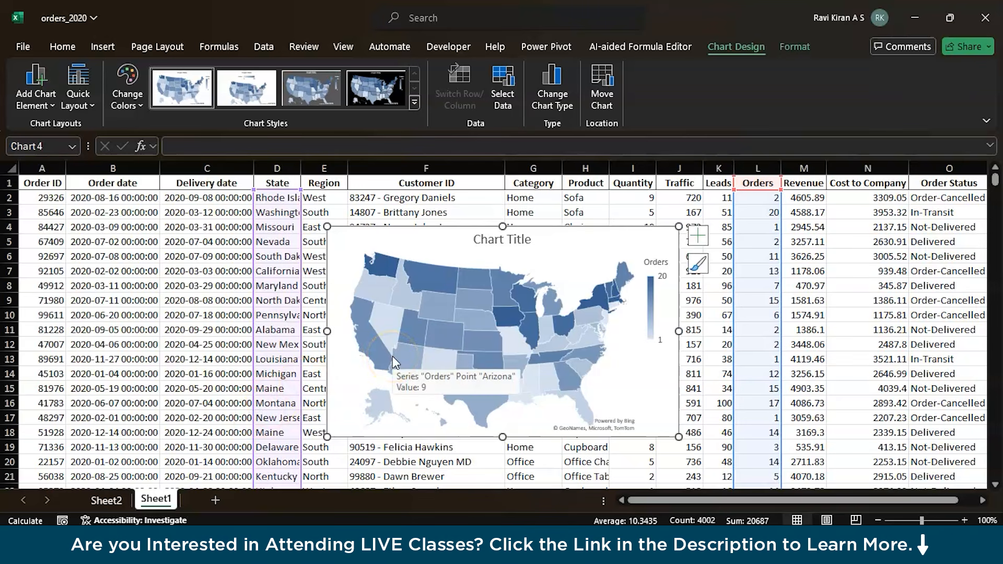
click(108, 499)
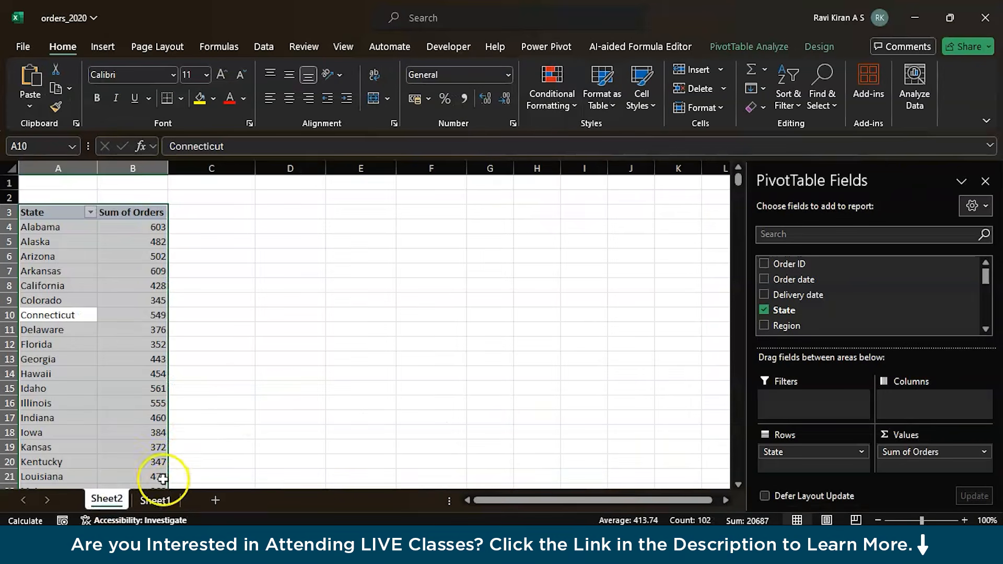
click(155, 499)
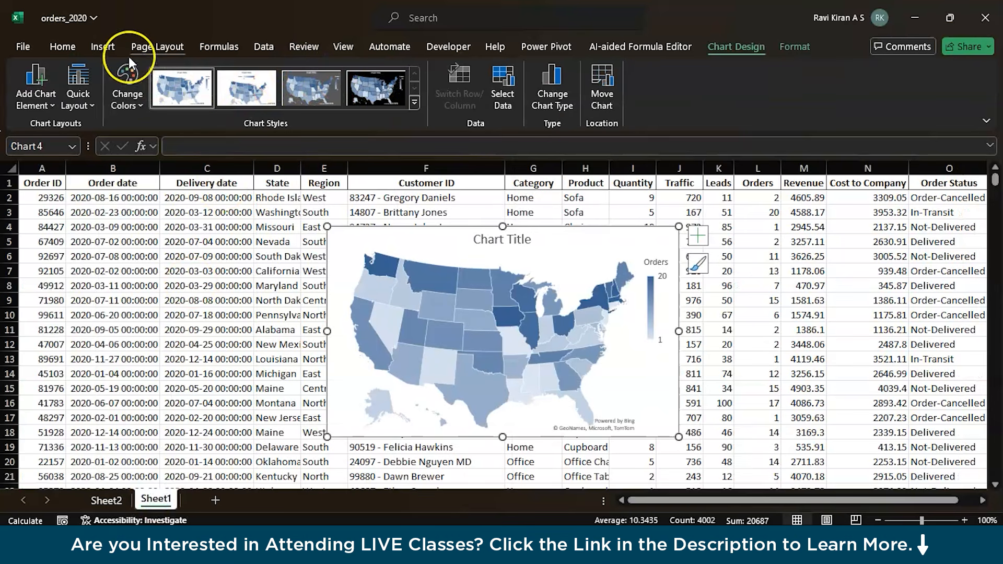
Step: Check the Stock chart type for the map chart, and remove the map from Sheet1
click(102, 46)
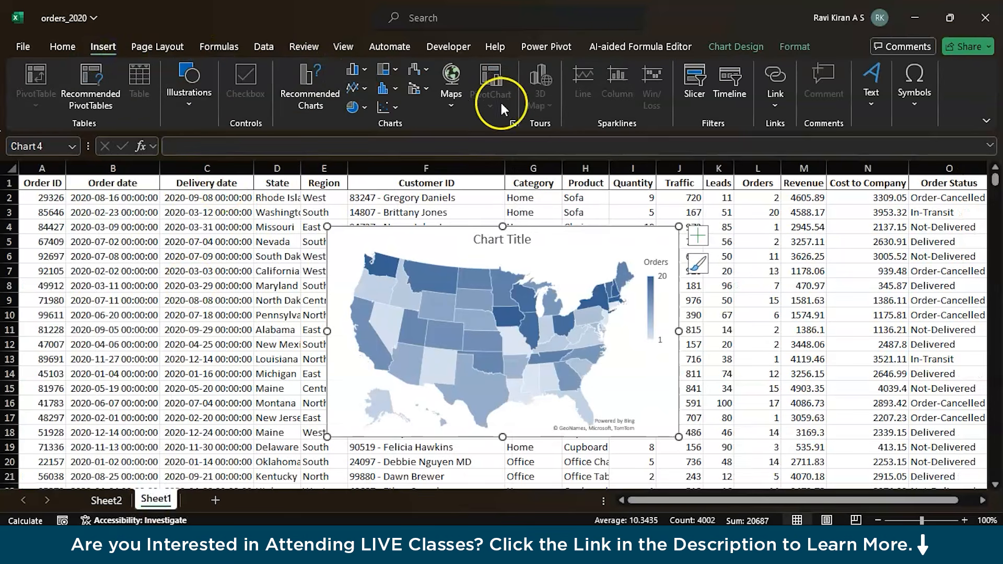
click(512, 126)
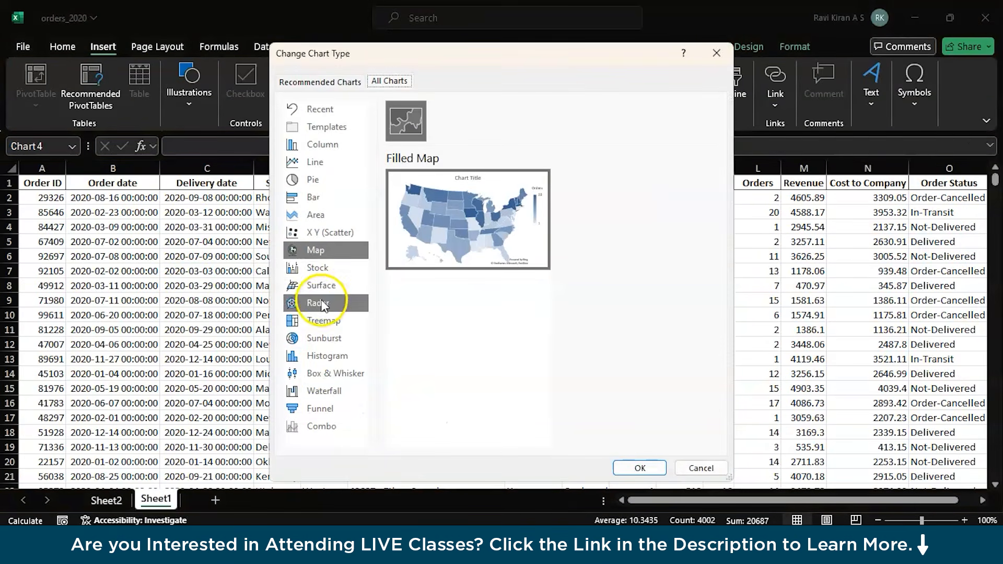
click(318, 268)
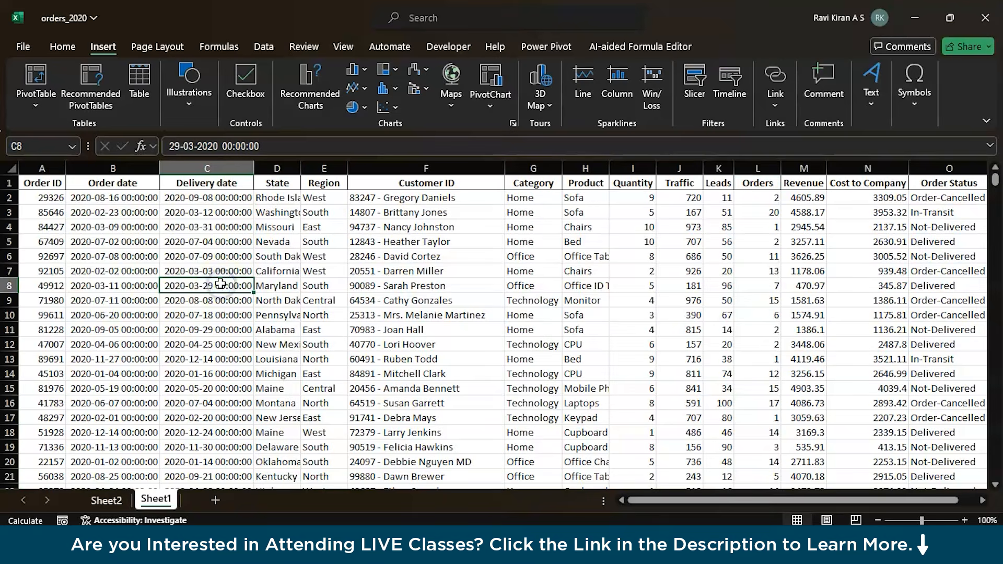
Step: Preview the Stock, Surface, Radar and Treemap chart types for the Sheet1 data without inserting a chart
key(ctrl+a)
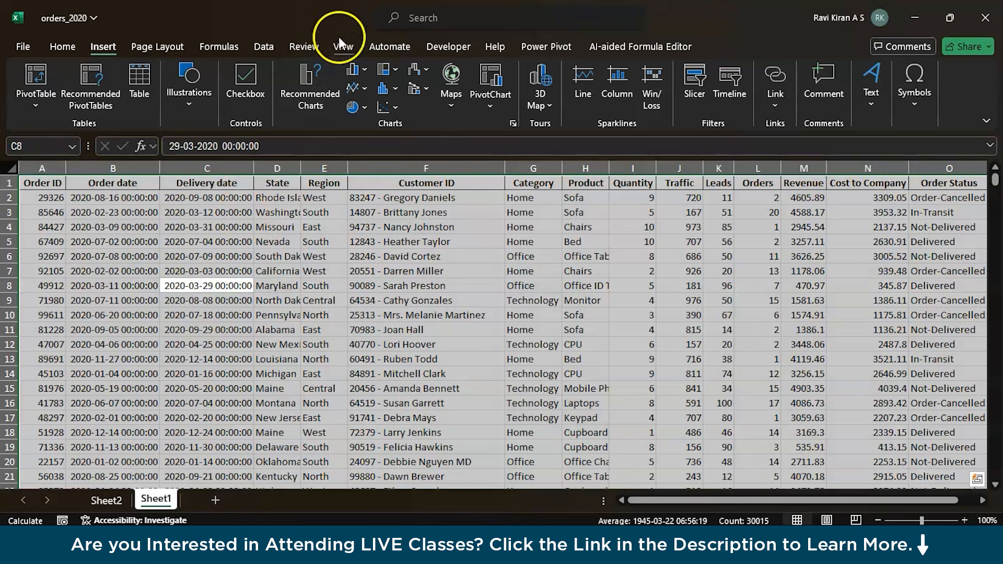
click(512, 122)
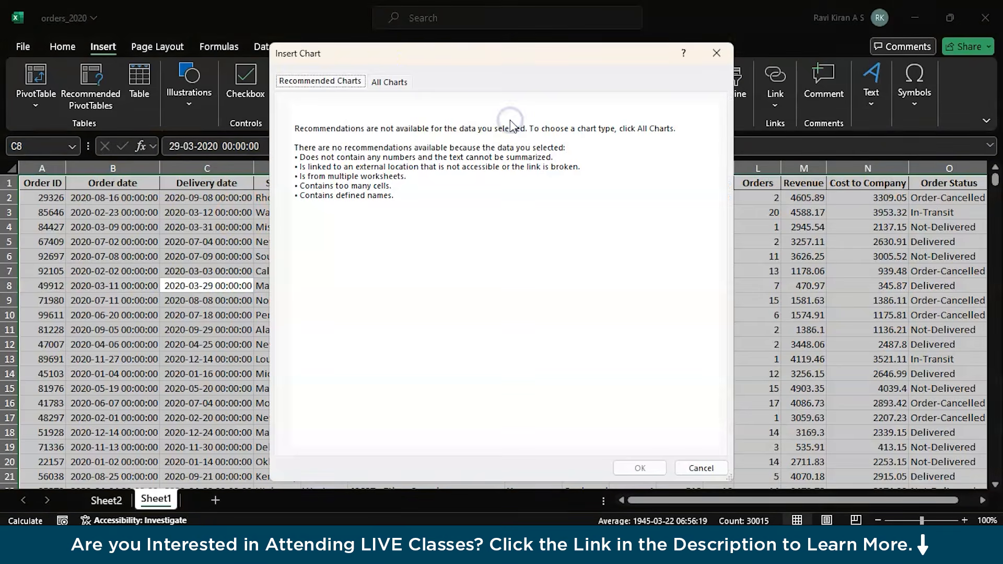
click(399, 79)
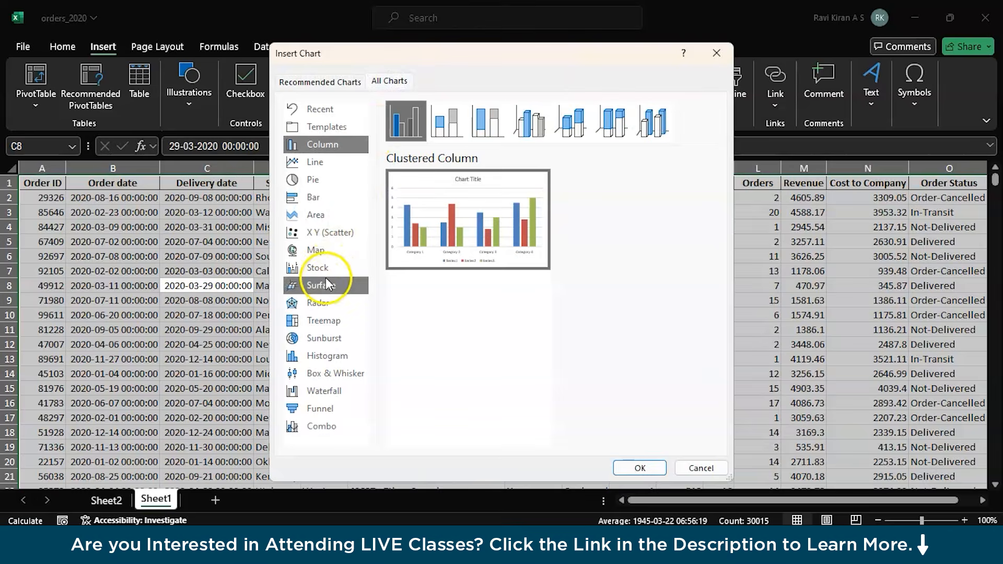
click(372, 152)
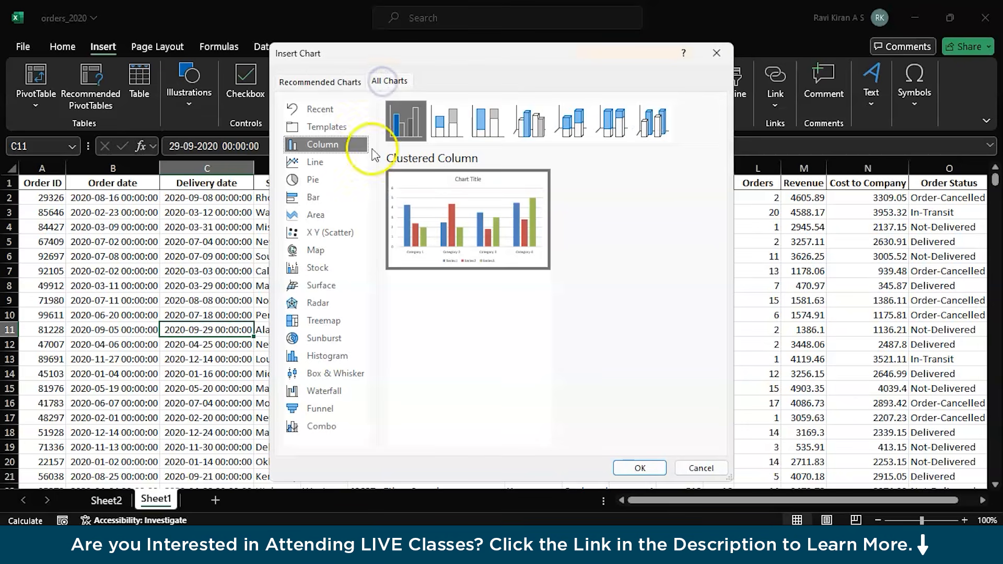
click(328, 265)
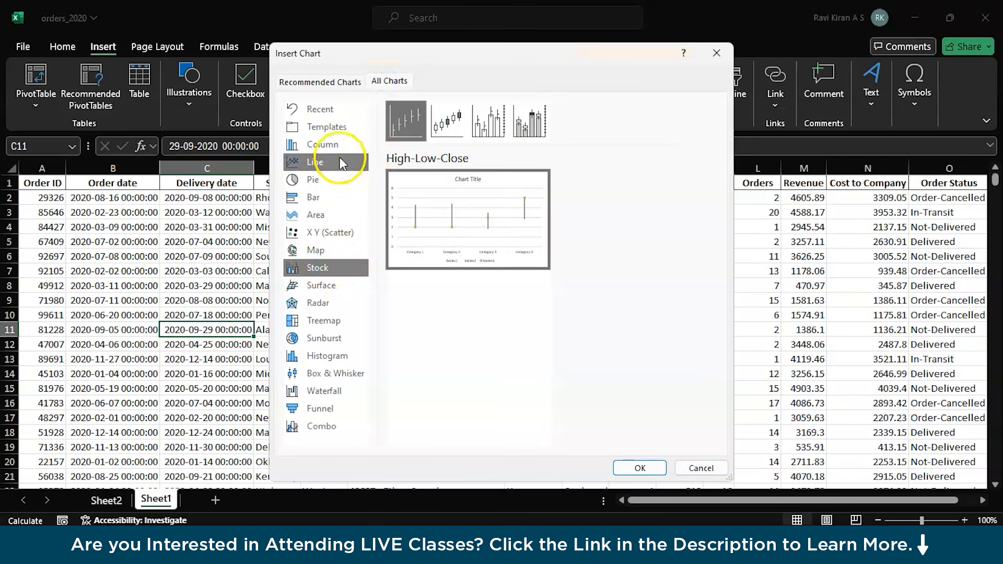
mouse_move(430, 224)
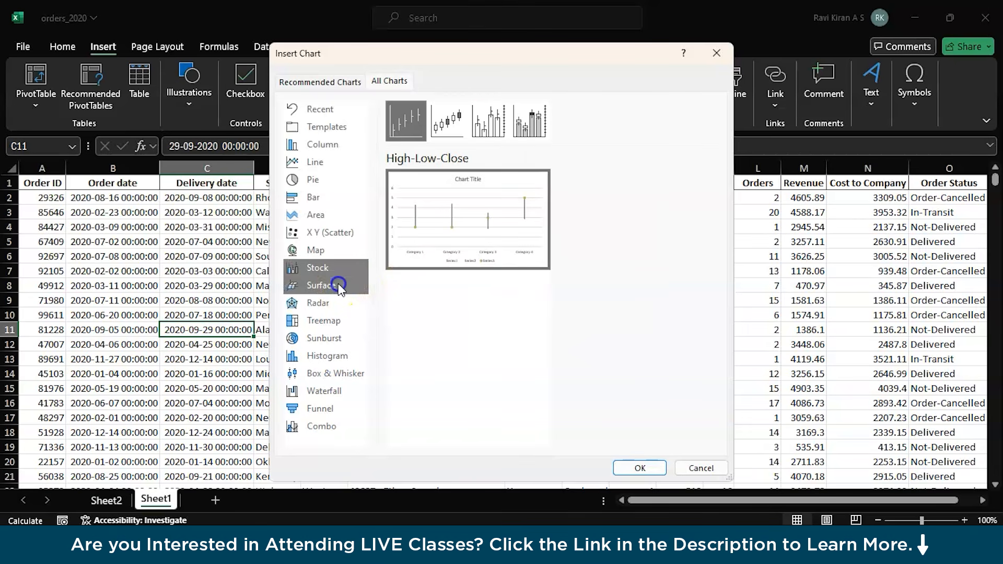
click(339, 285)
click(325, 302)
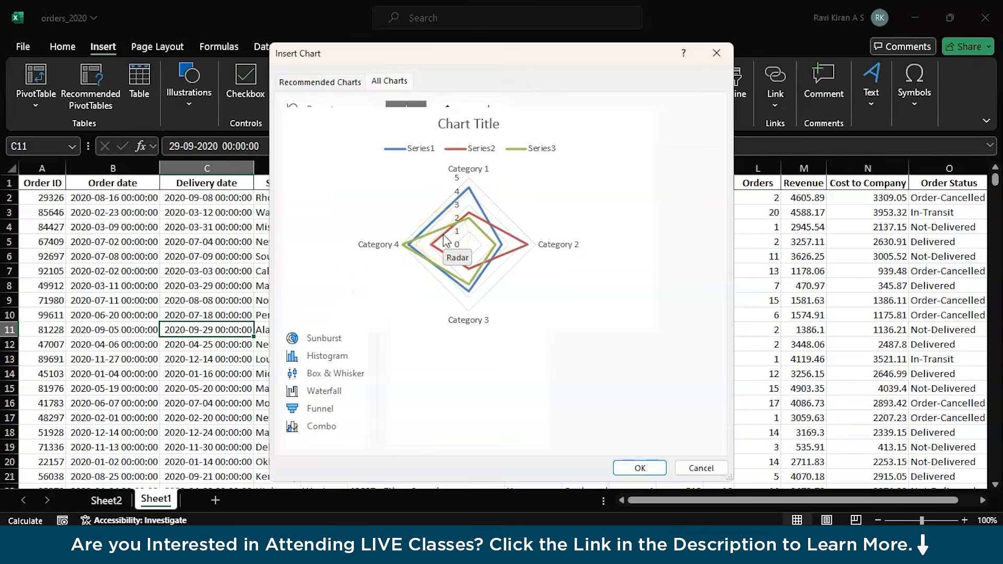
click(322, 322)
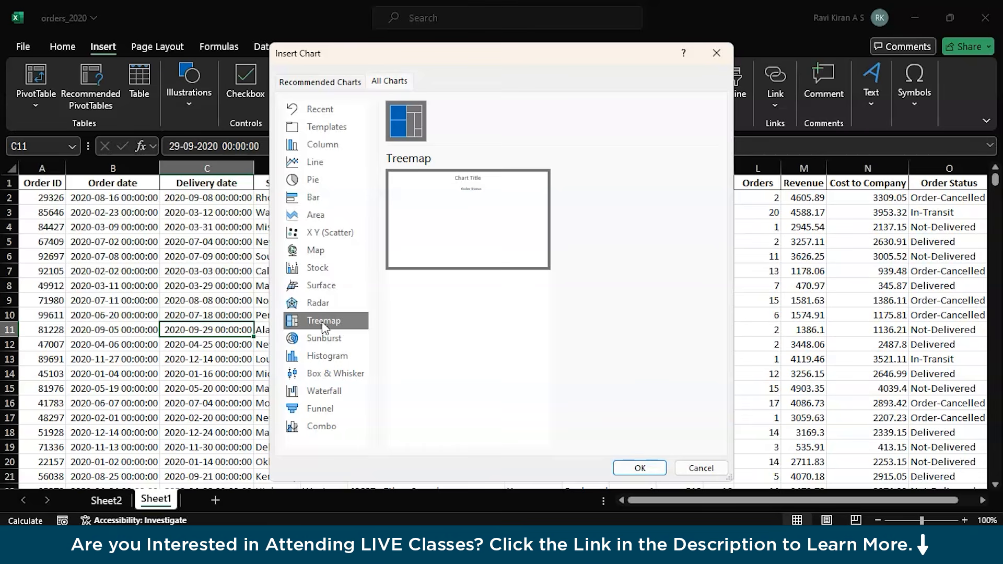
mouse_move(431, 254)
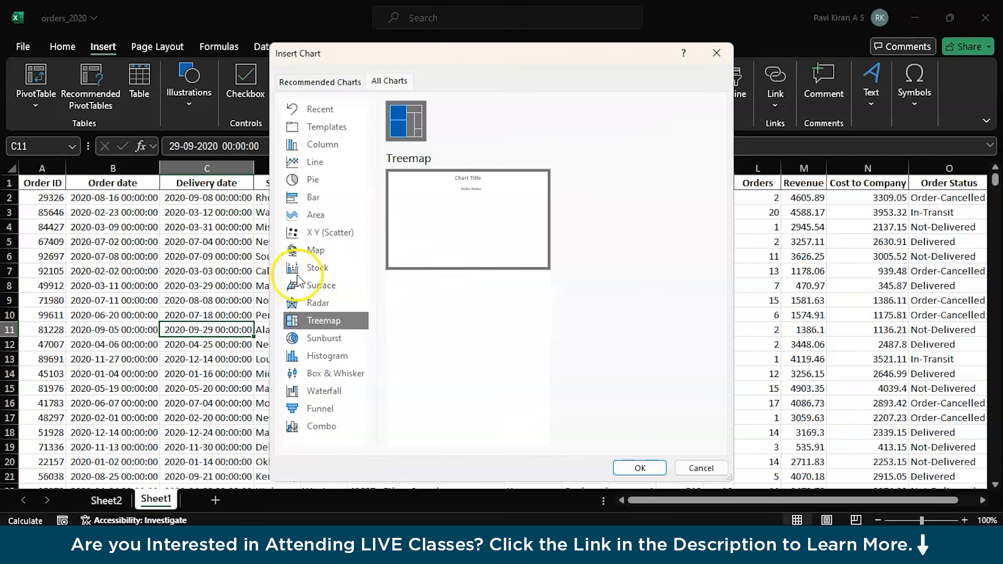
click(690, 468)
Step: Insert a Treemap chart on Sheet1 from the Product and Orders columns
click(586, 168)
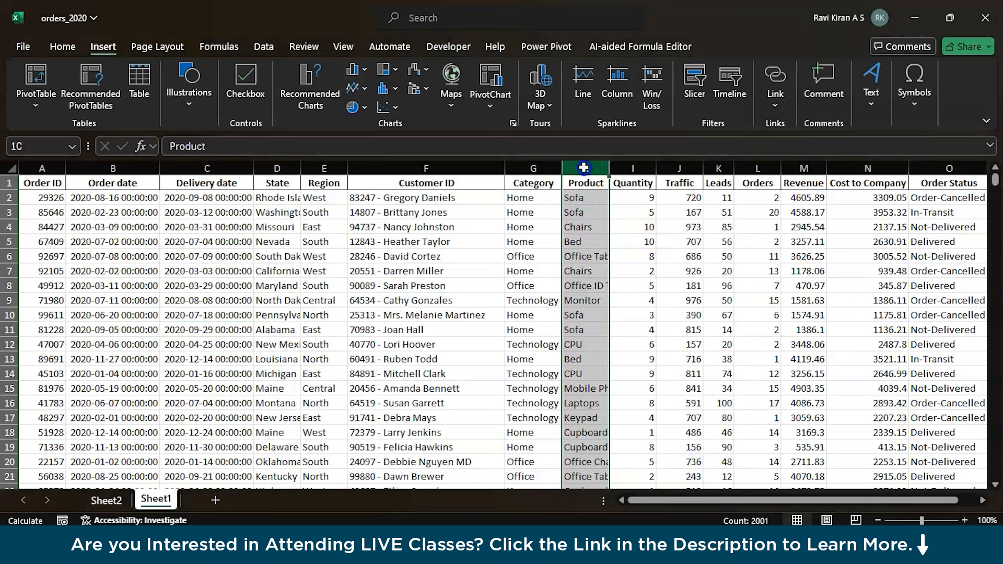
ctrl+click(757, 168)
click(512, 124)
click(389, 82)
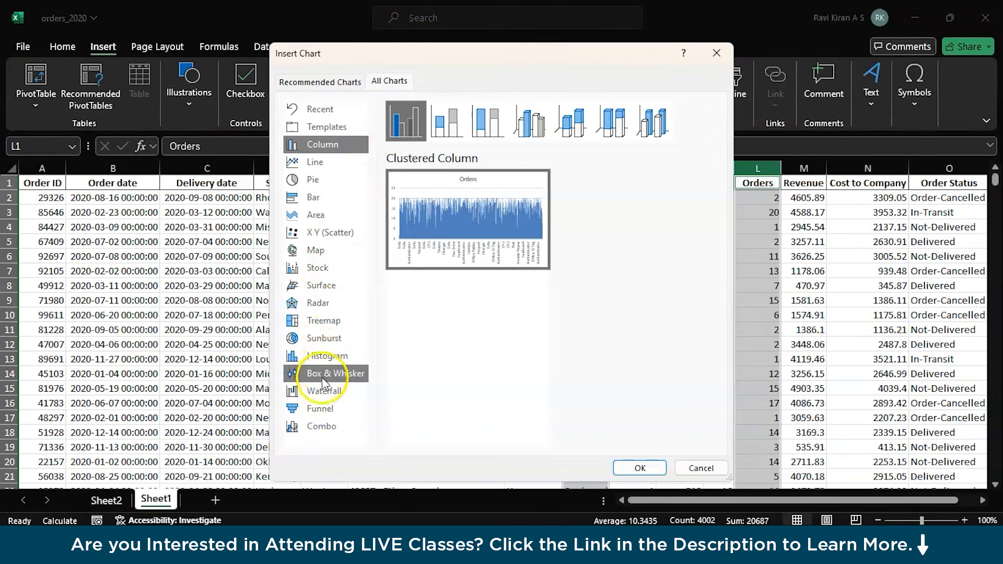
click(323, 321)
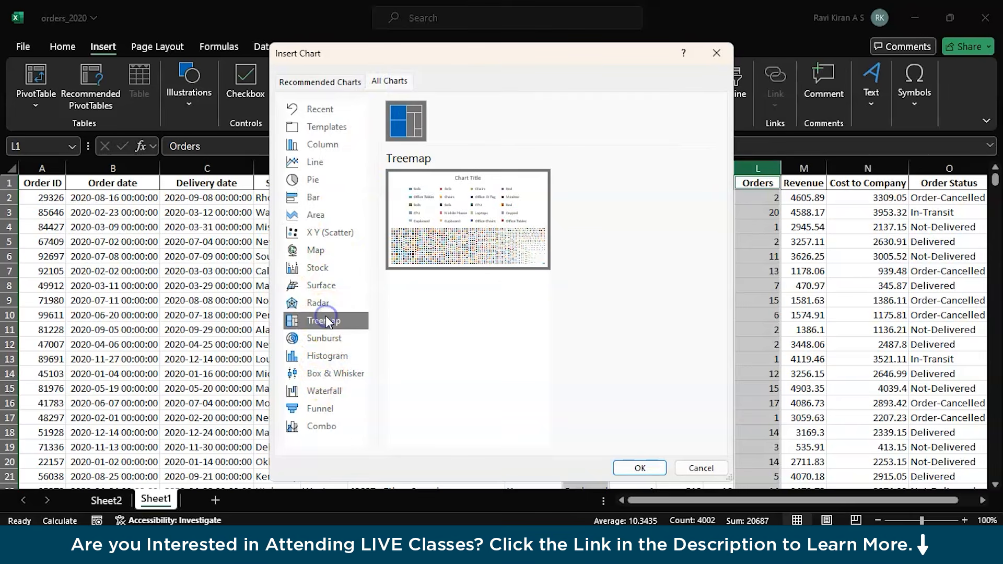
click(639, 468)
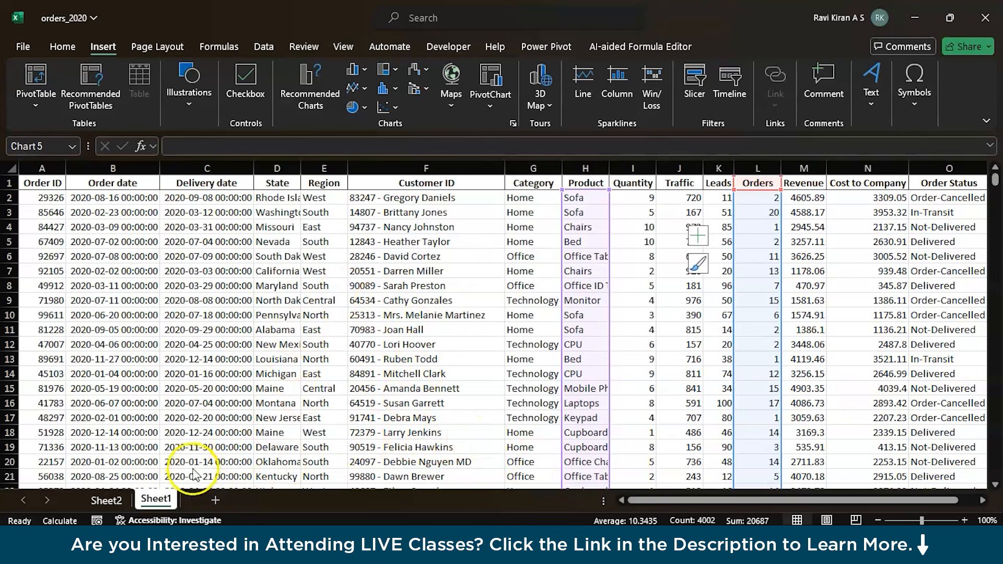
Step: Check the Treemap chart type for the State PivotTable on Sheet2 without inserting a chart
click(121, 502)
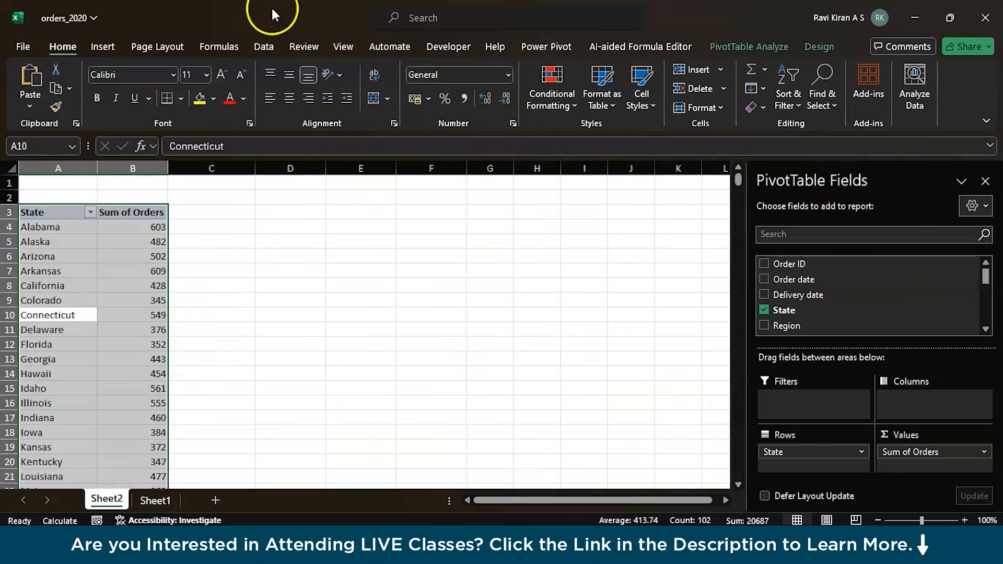
click(105, 48)
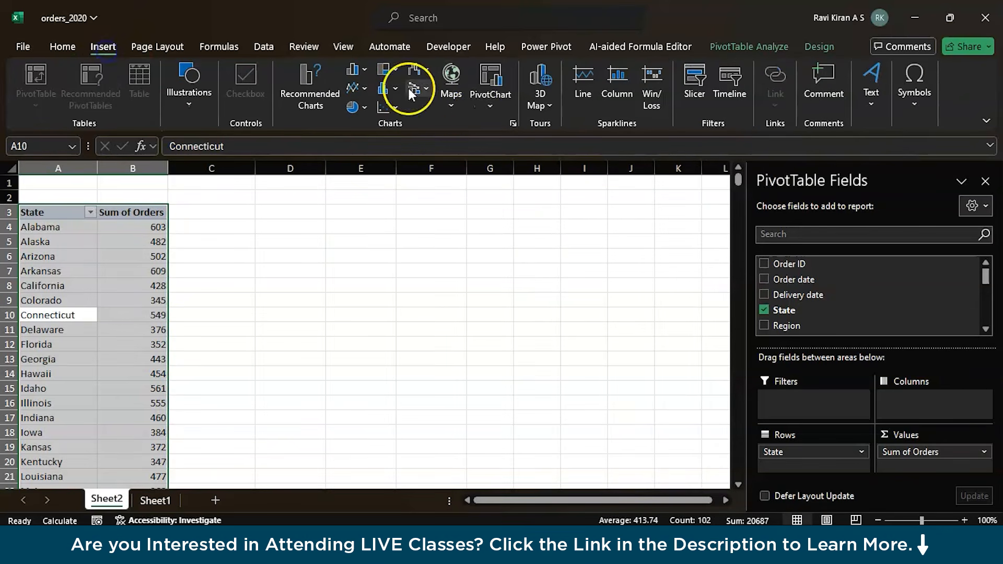
click(508, 121)
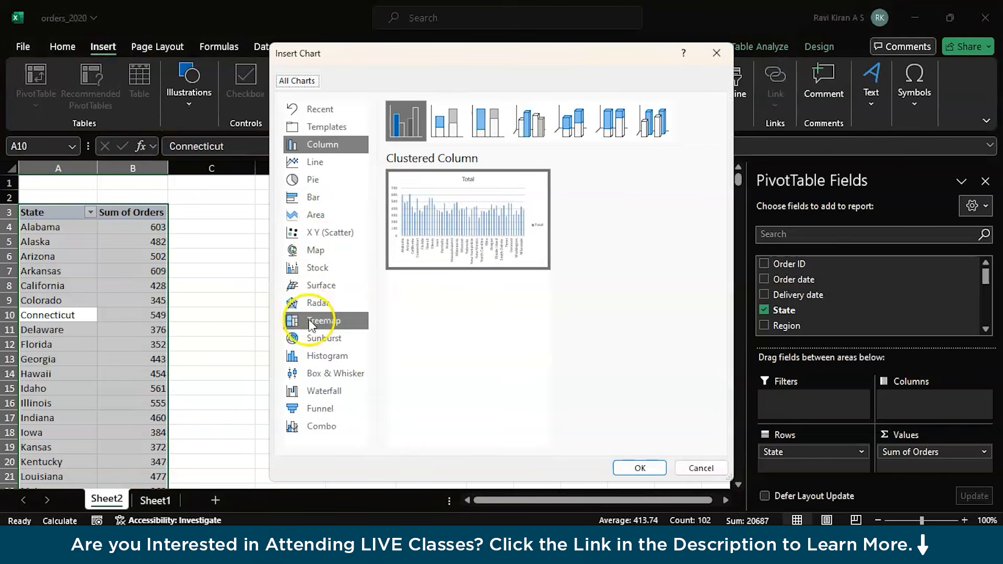
click(318, 321)
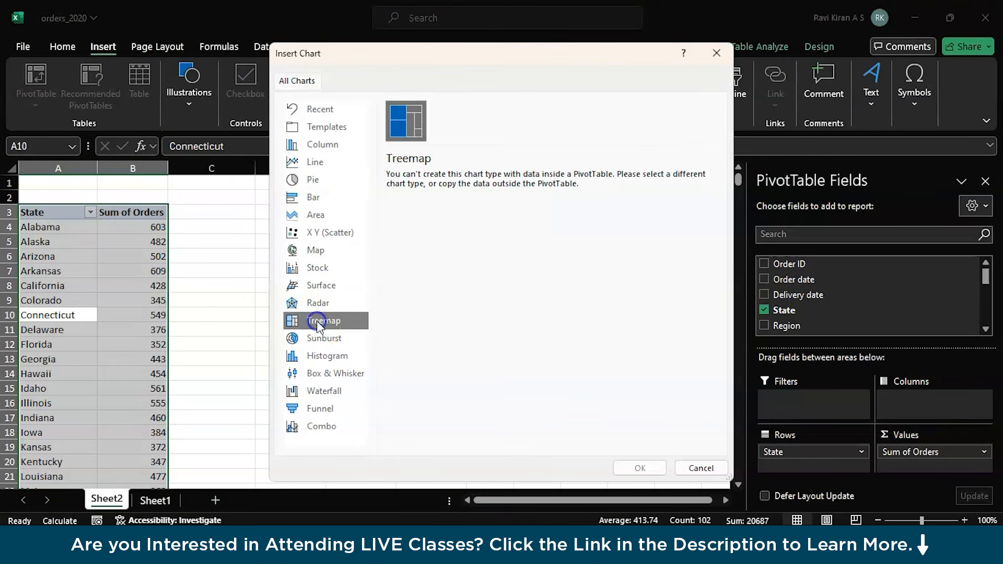
click(687, 466)
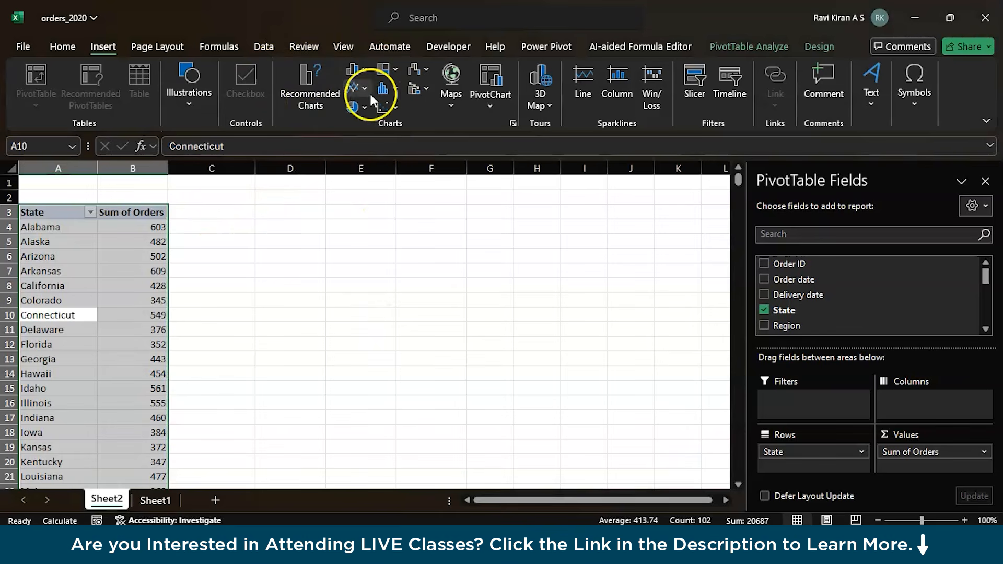
Step: Enlarge the Treemap chart on Sheet1 to inspect its product tiles, and delete the chart
click(155, 500)
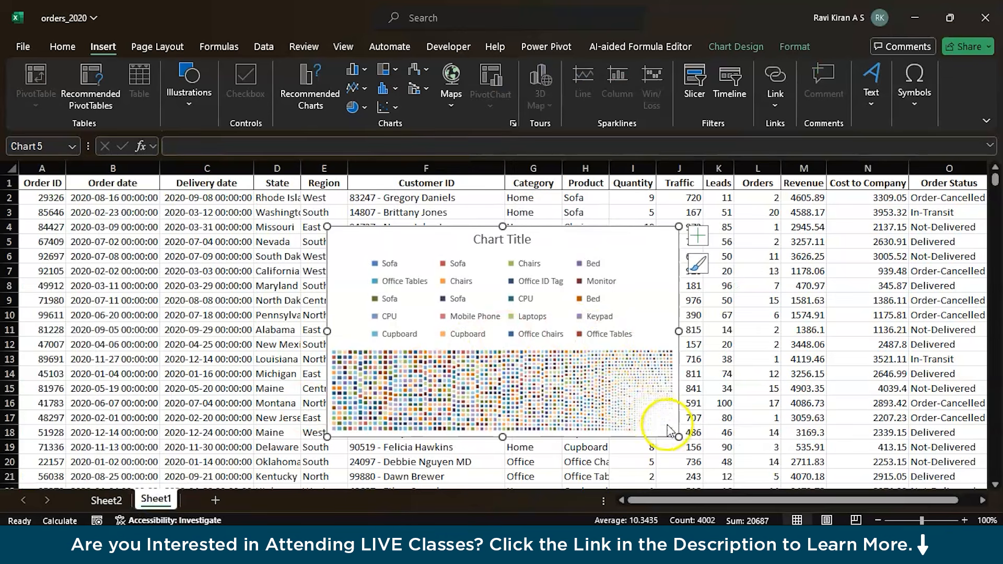
drag(678, 436, 770, 462)
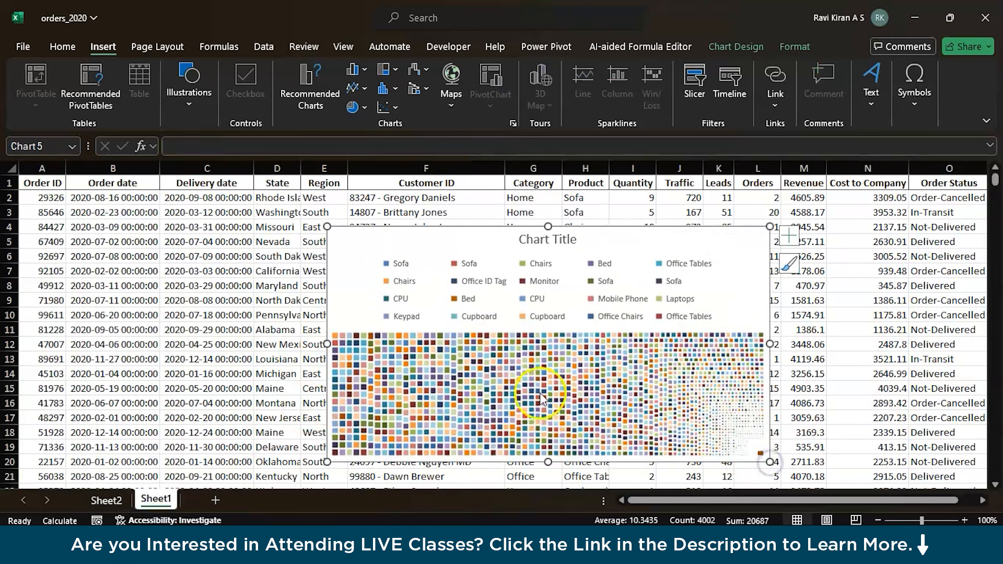
scroll(535, 393, down, 1)
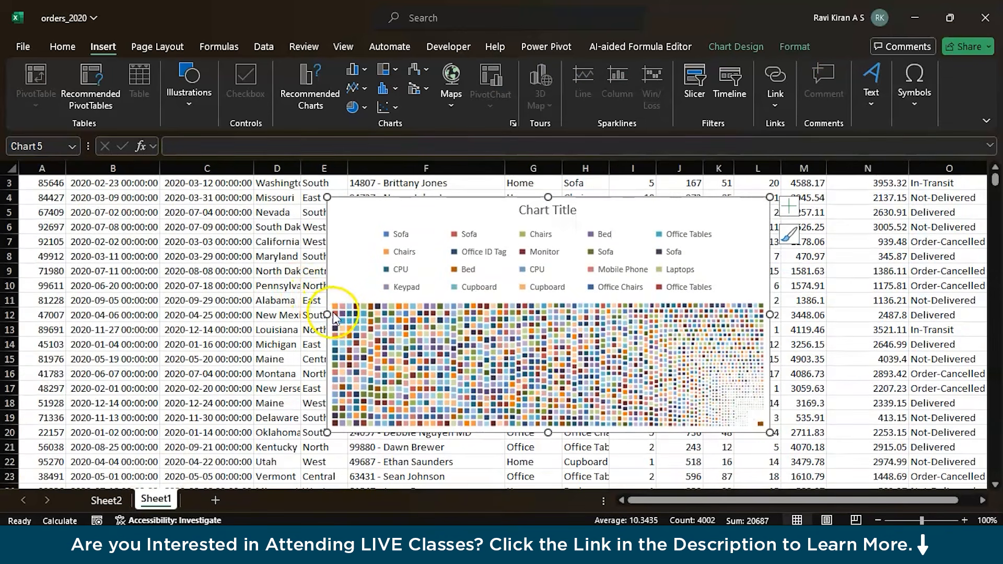
mouse_move(336, 313)
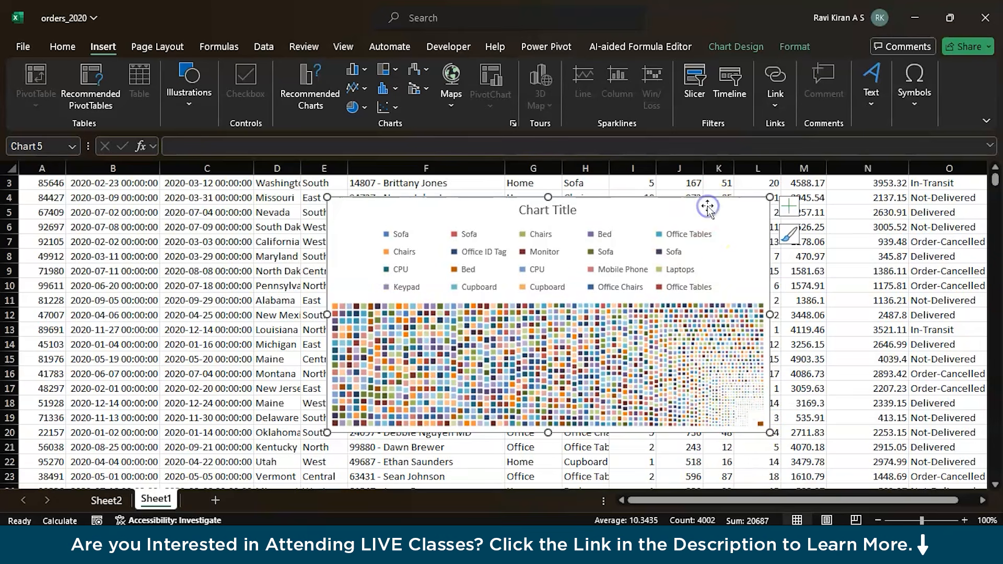
key(Delete)
click(513, 124)
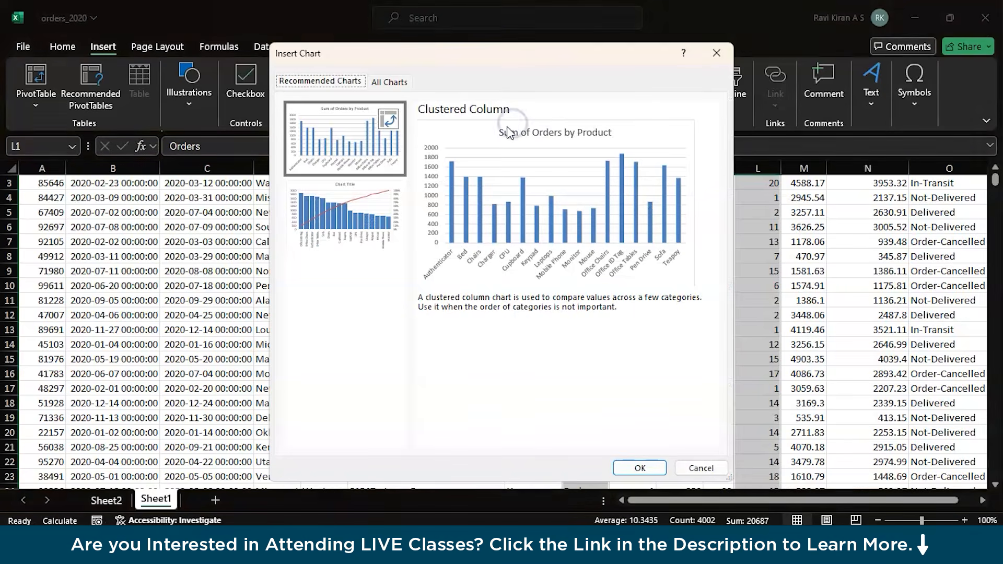
click(394, 82)
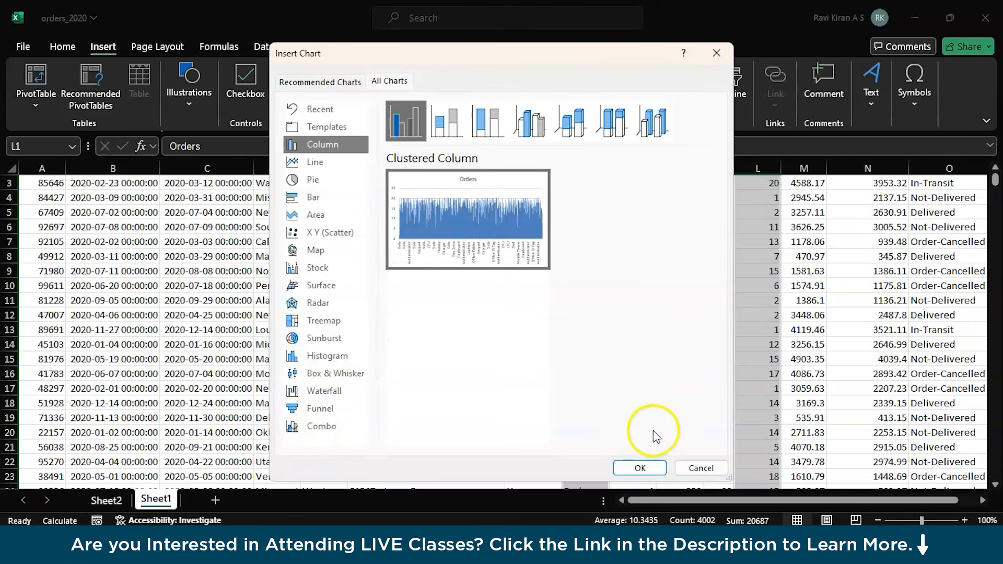
click(700, 468)
Step: Preview the Histogram, Box & Whisker, Waterfall and Combo chart types for the entire Sheet1 data range without inserting a chart
click(752, 403)
key(ctrl+a)
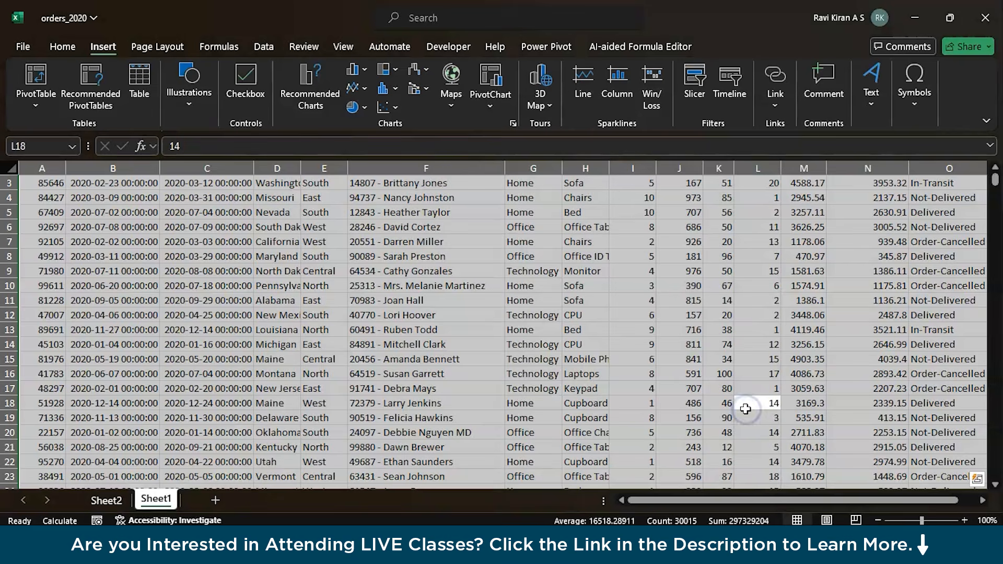
click(513, 123)
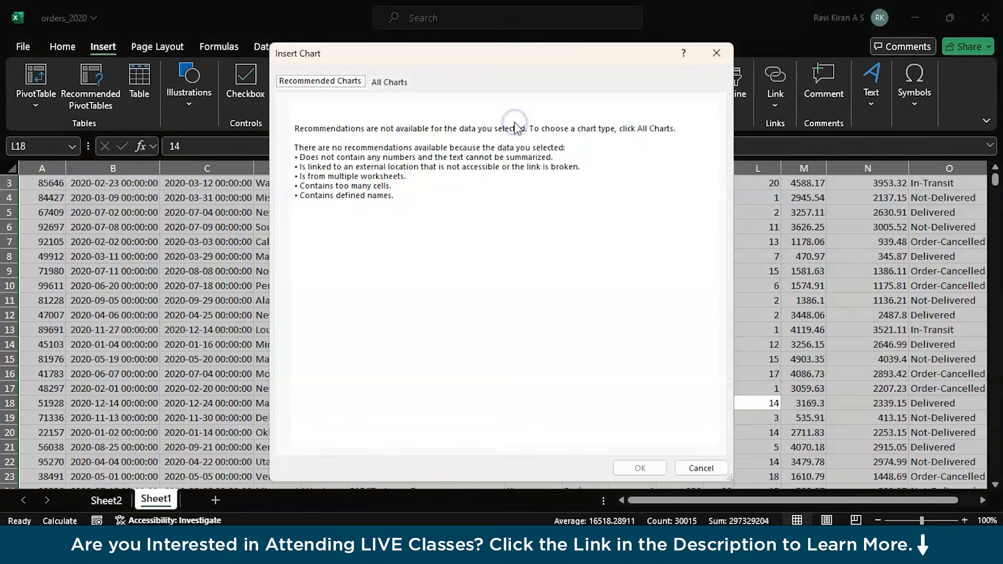
click(379, 80)
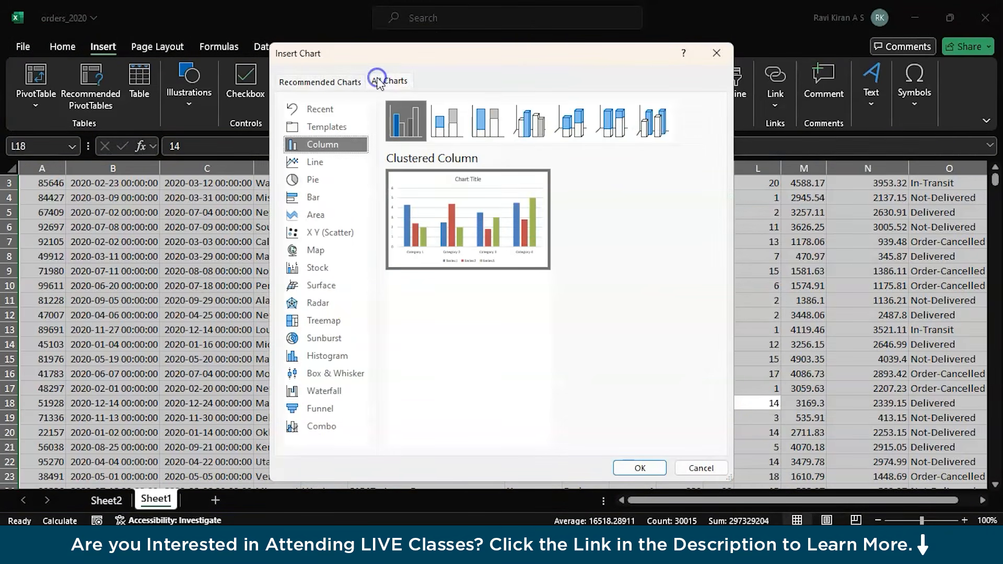
click(320, 356)
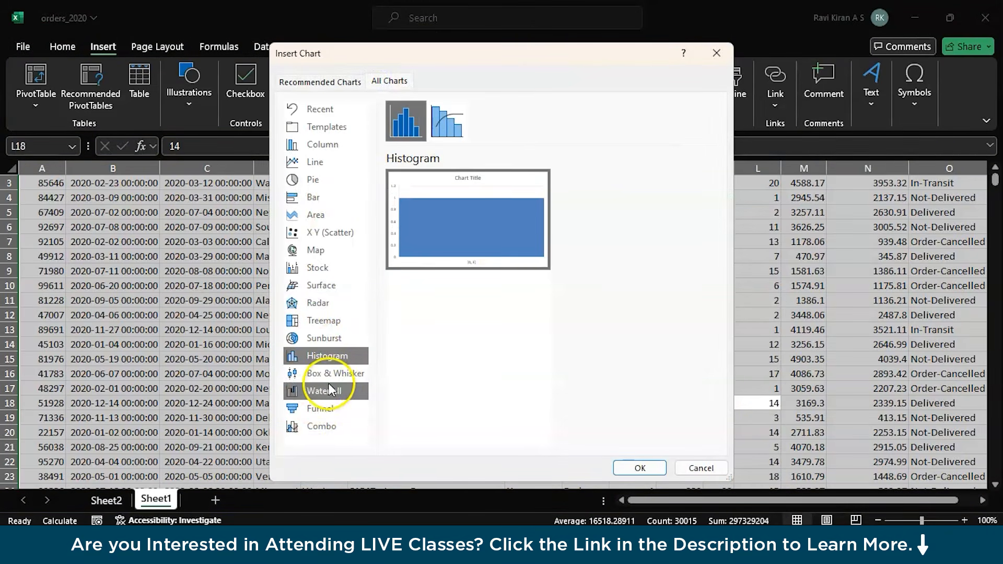
click(328, 374)
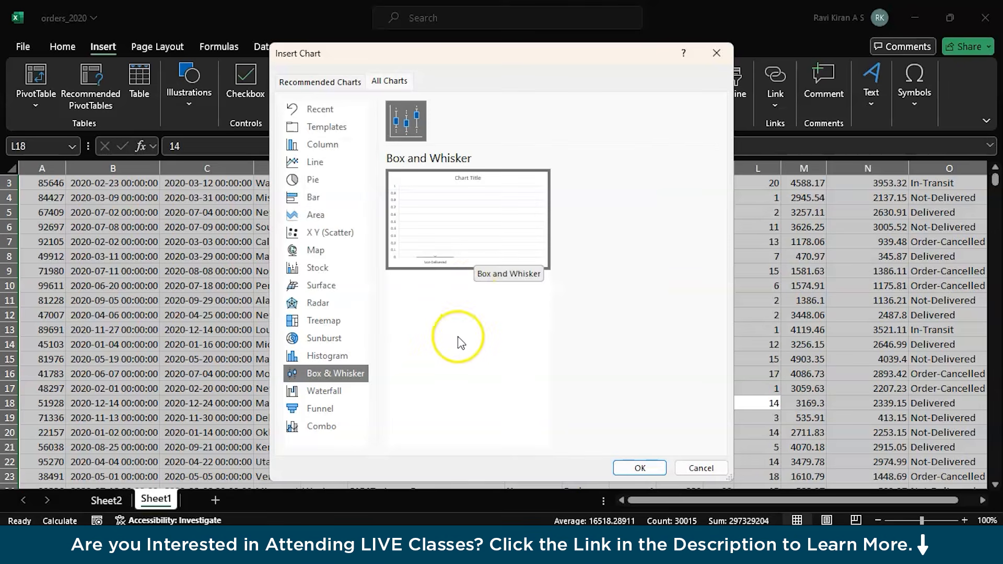
click(340, 391)
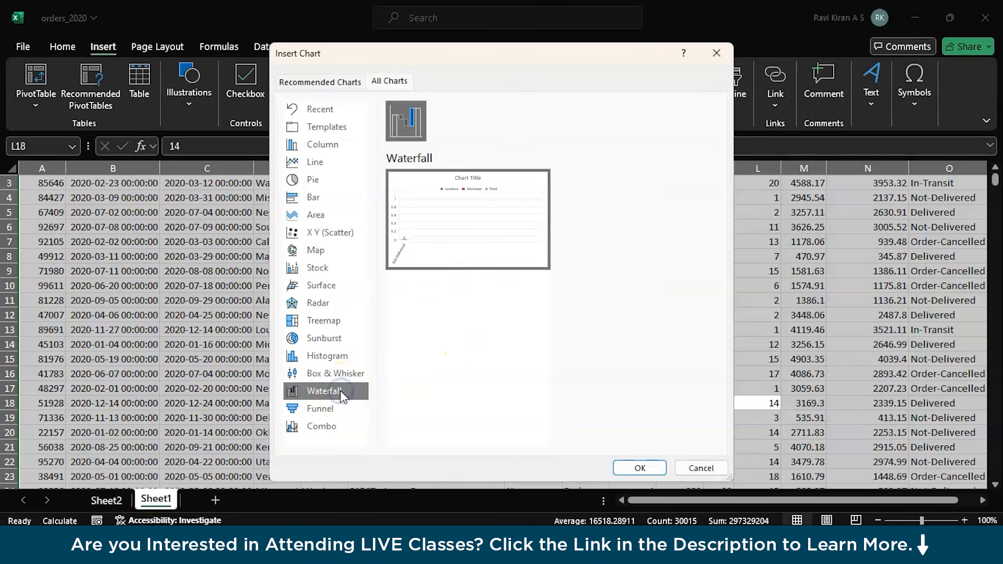
mouse_move(422, 265)
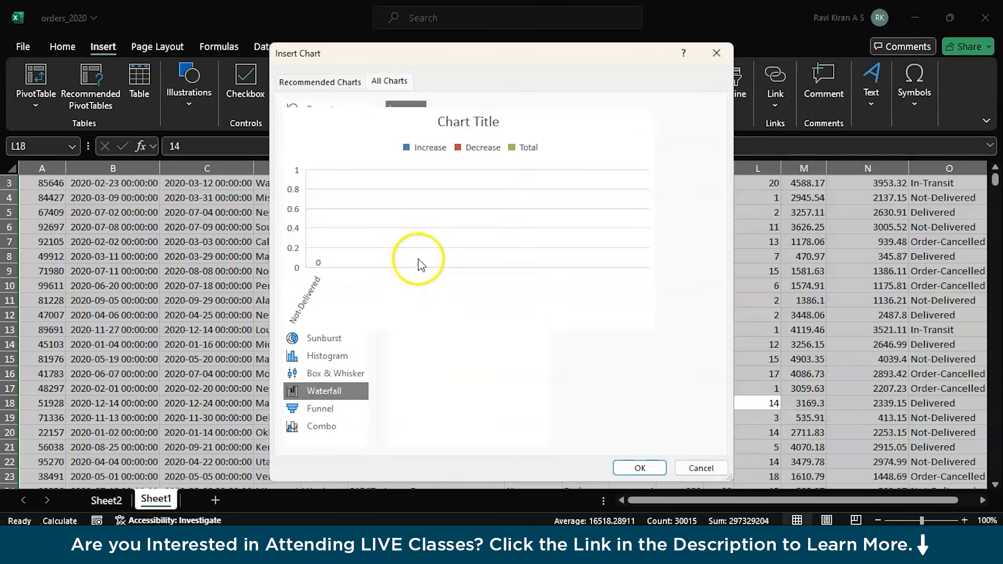
mouse_move(458, 199)
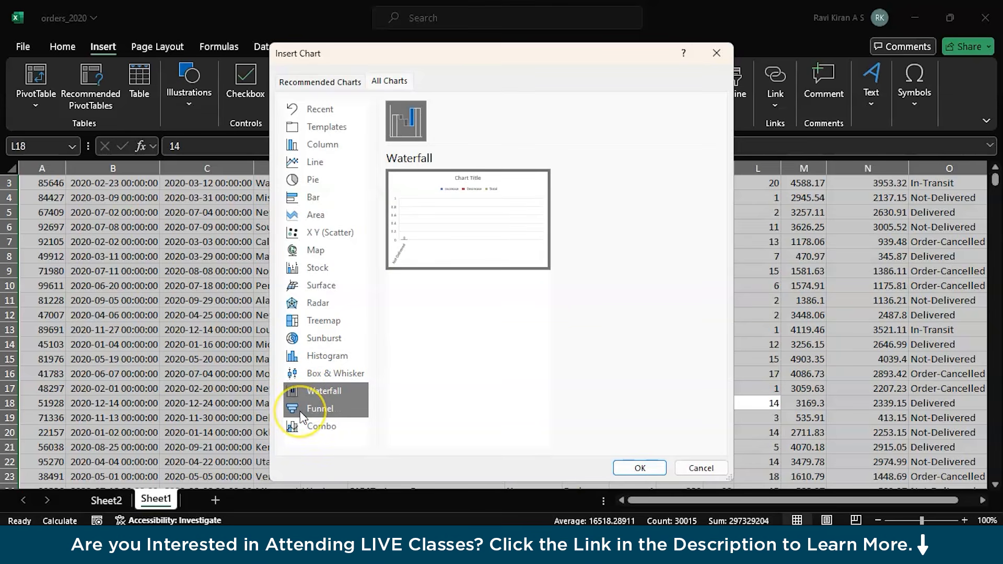
click(310, 428)
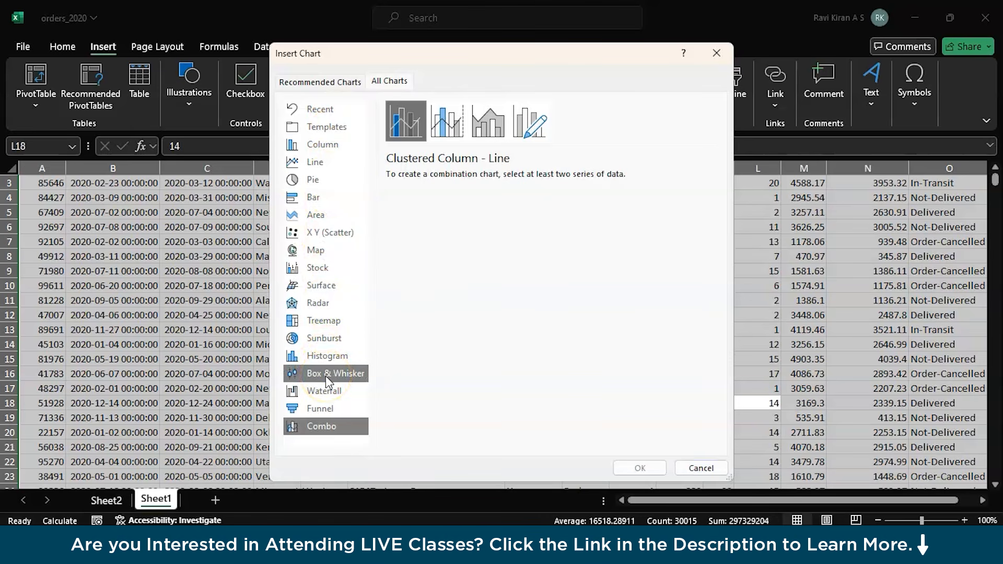
click(691, 468)
click(514, 328)
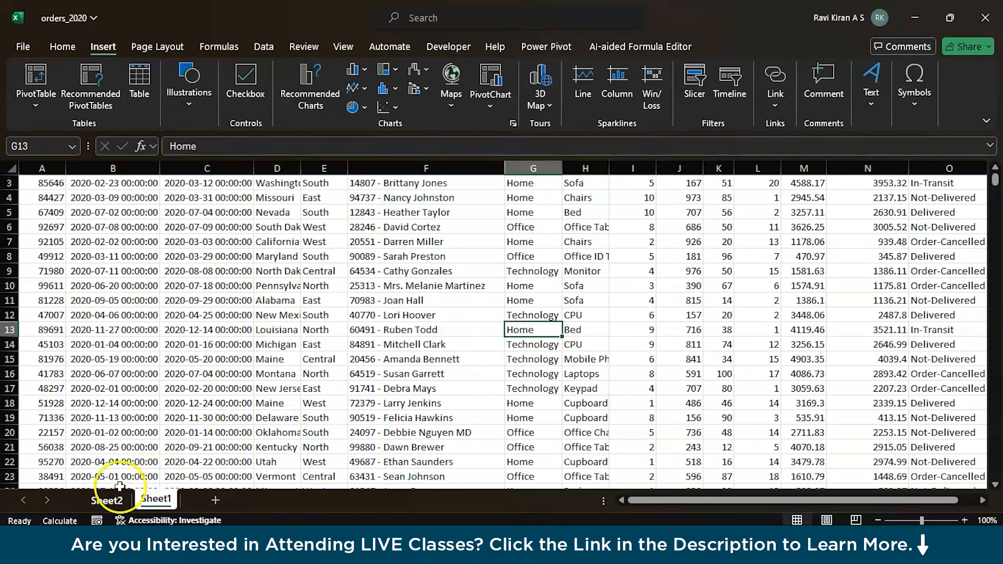
Step: Delete Sheet2 with its PivotTable and close the orders_2020 workbook without saving the changes
right_click(107, 505)
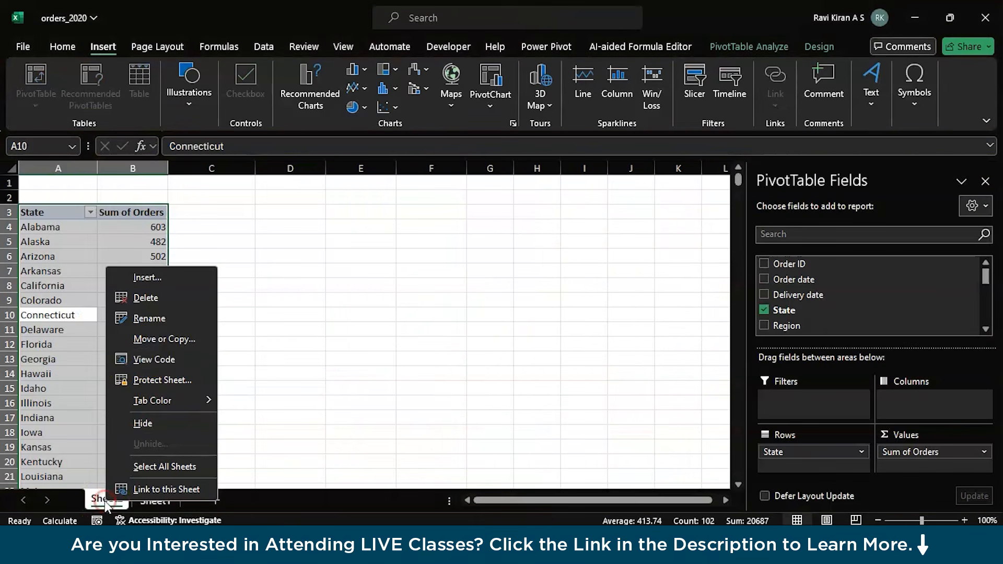
click(163, 294)
click(472, 311)
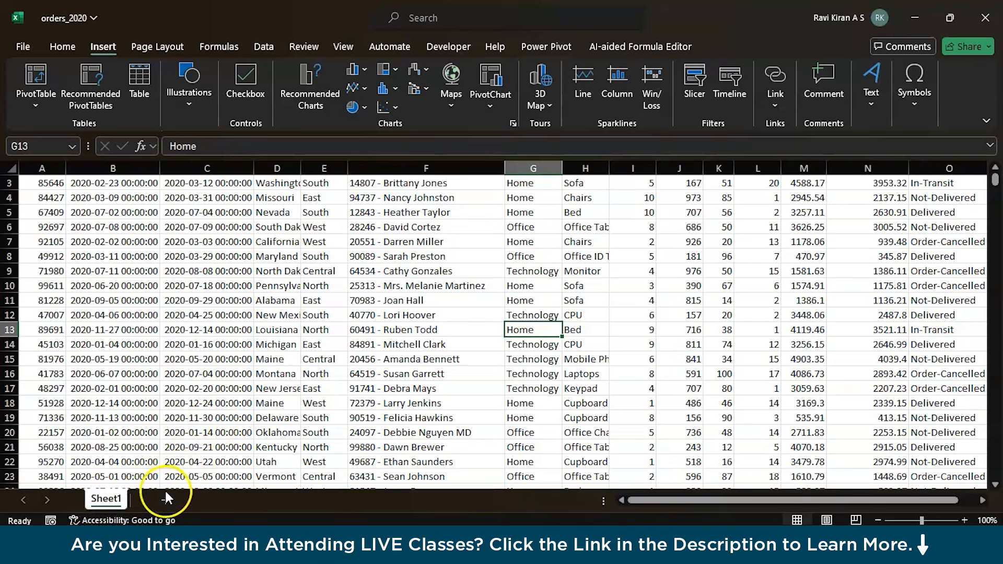
click(241, 343)
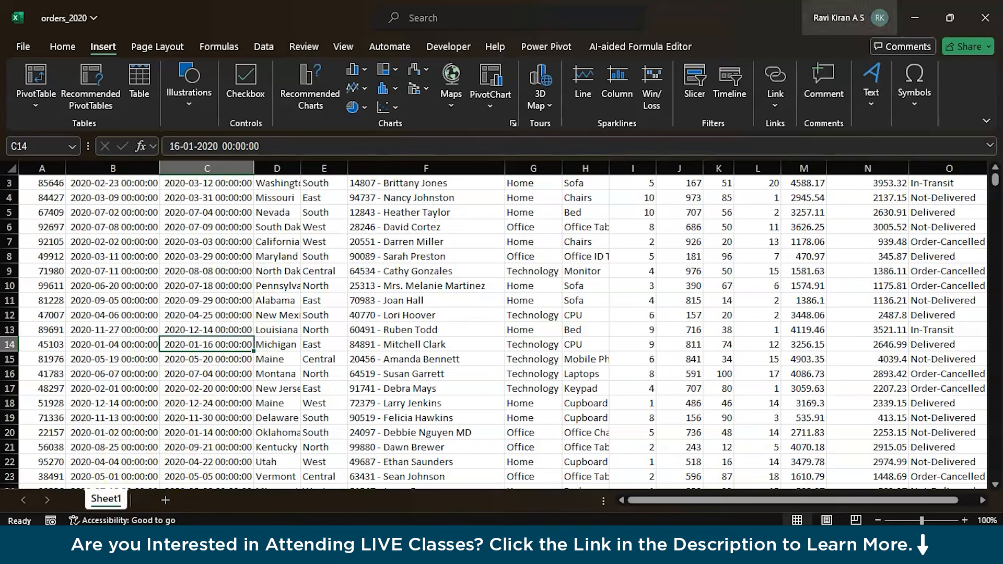
click(985, 18)
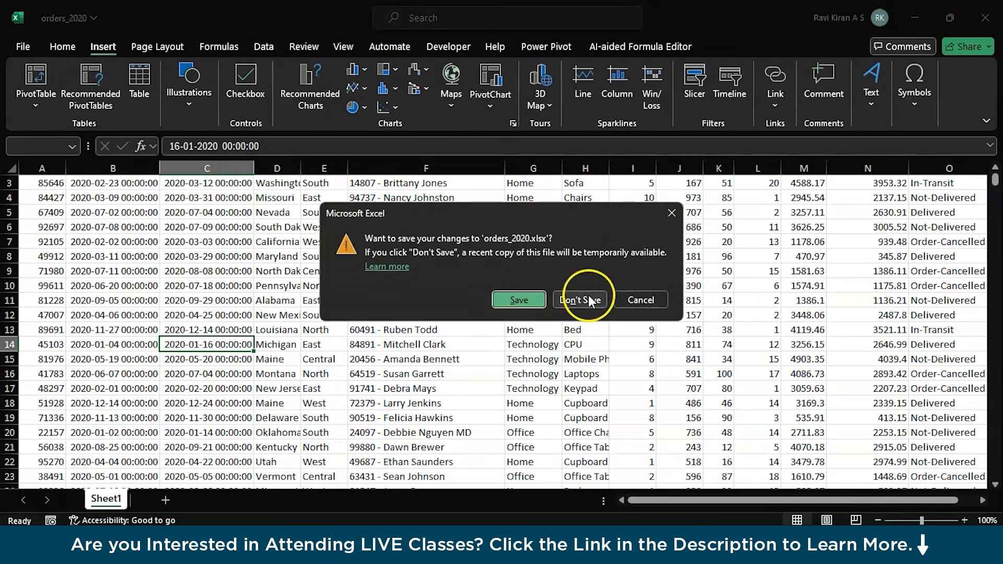
click(580, 300)
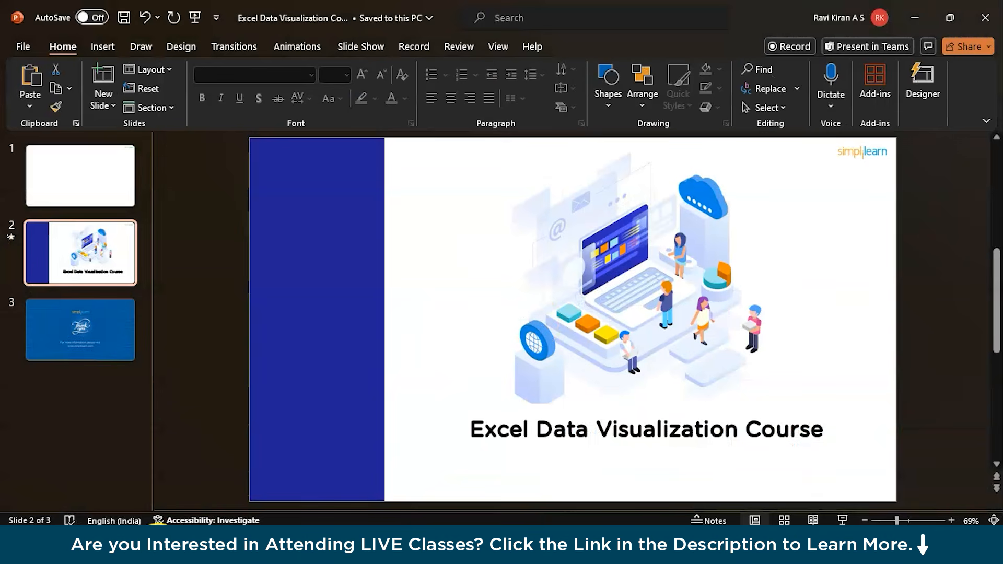
Step: Switch to File Explorer and move the orders_2020 workbook from Downloads into the Sales Data folder
click(68, 543)
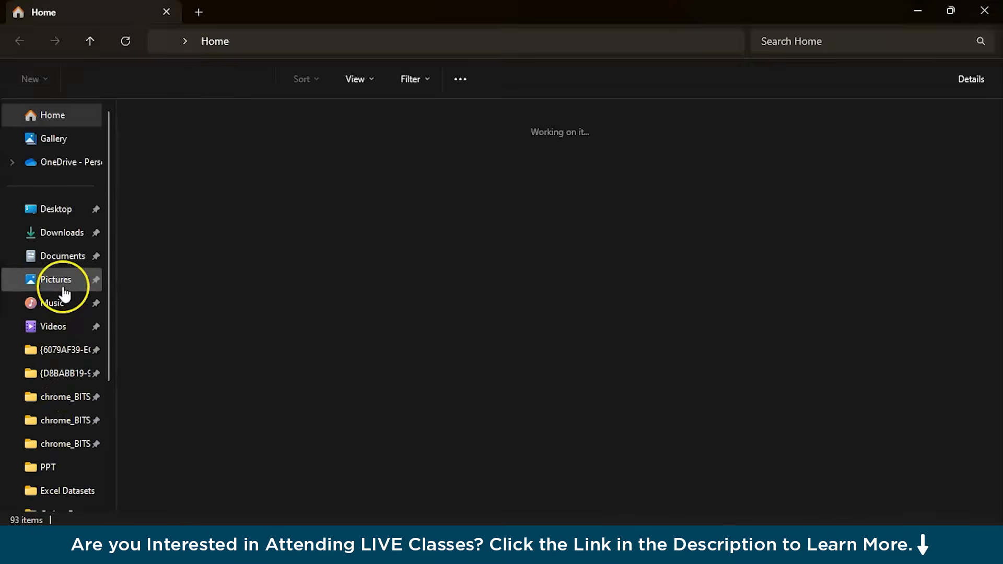
click(72, 238)
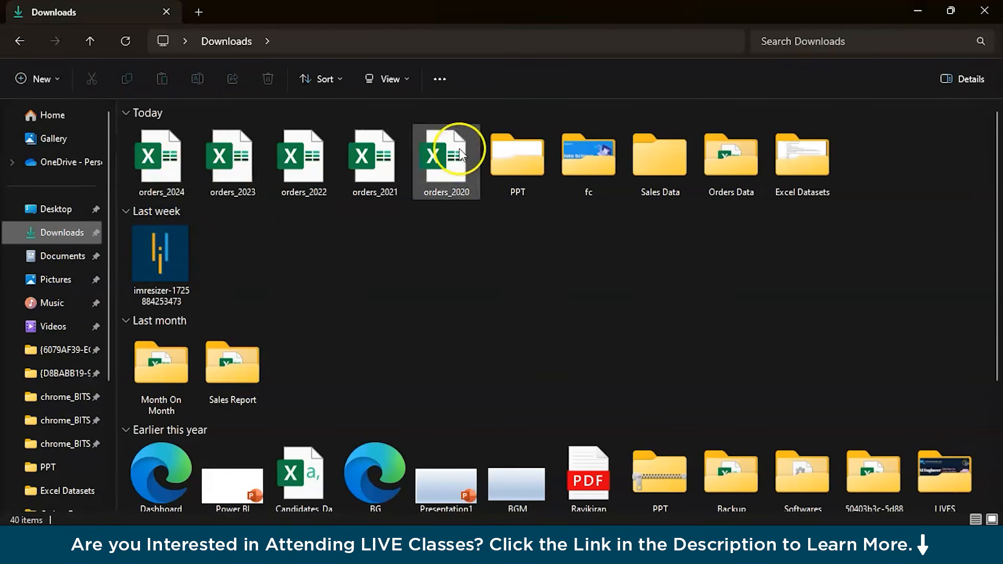
double_click(661, 156)
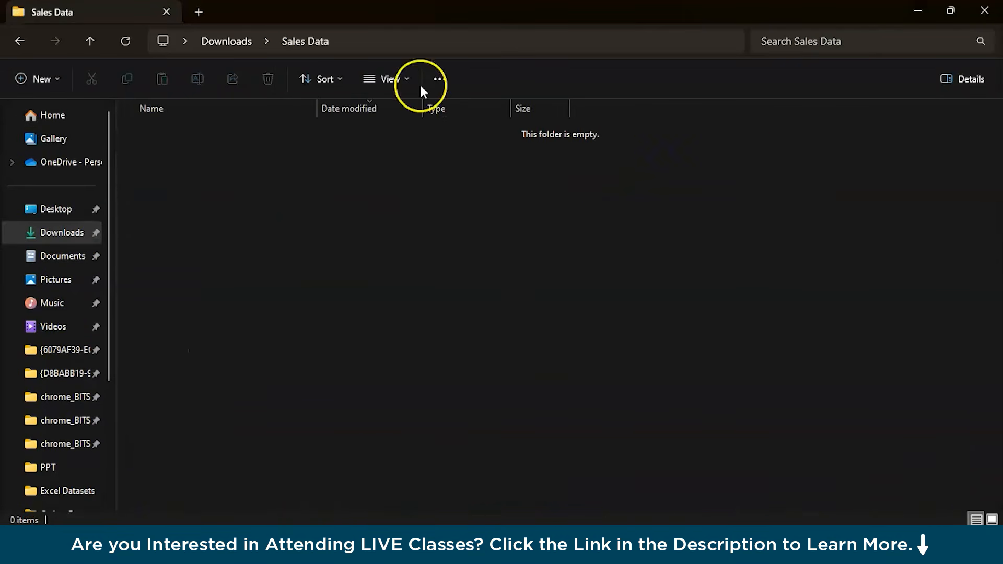
click(240, 44)
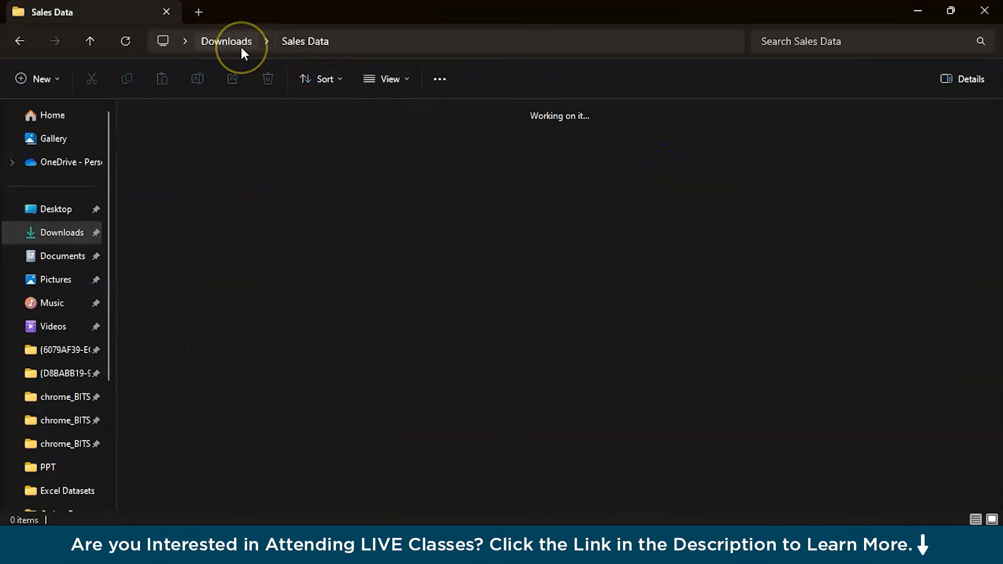
click(427, 174)
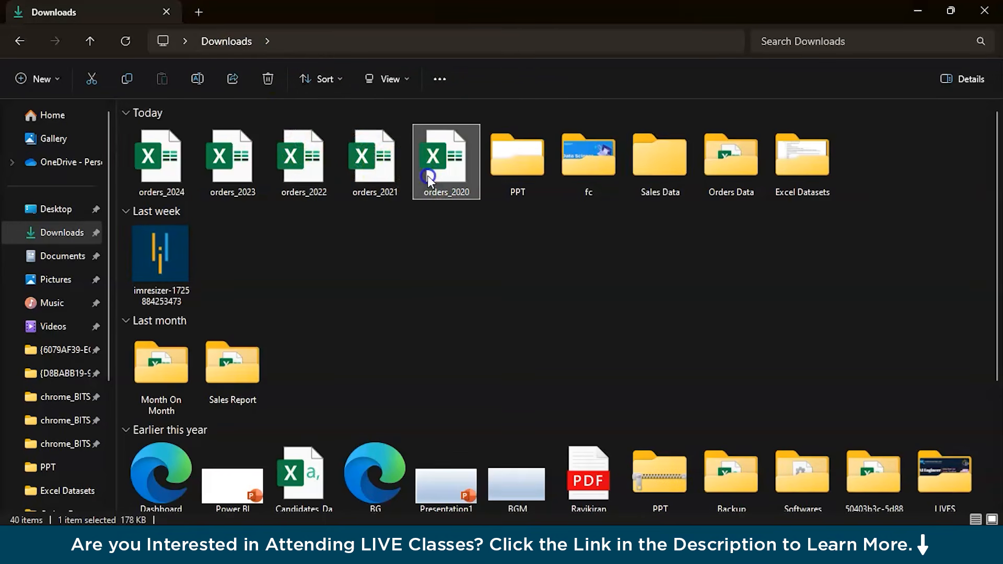
drag(463, 170, 665, 156)
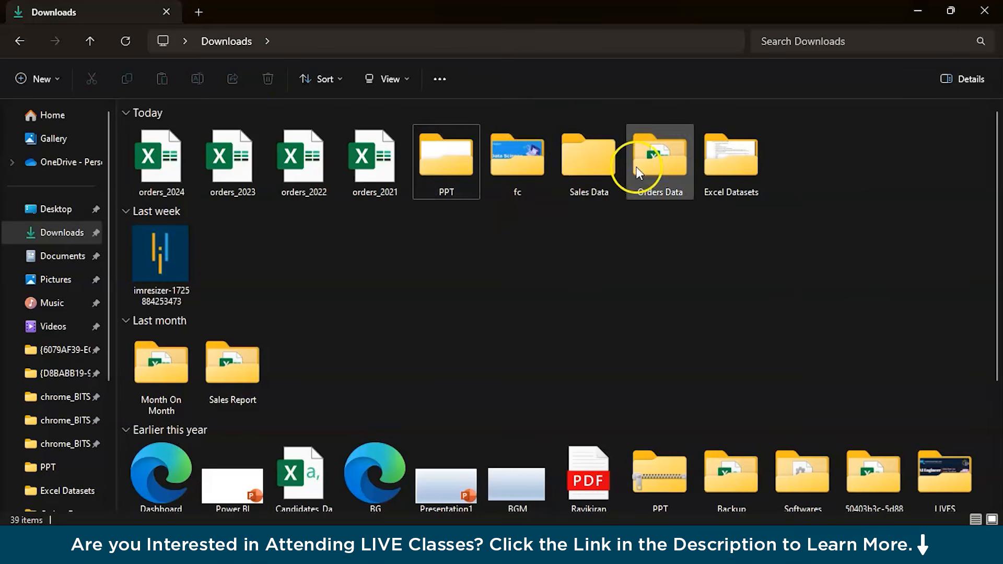
click(592, 171)
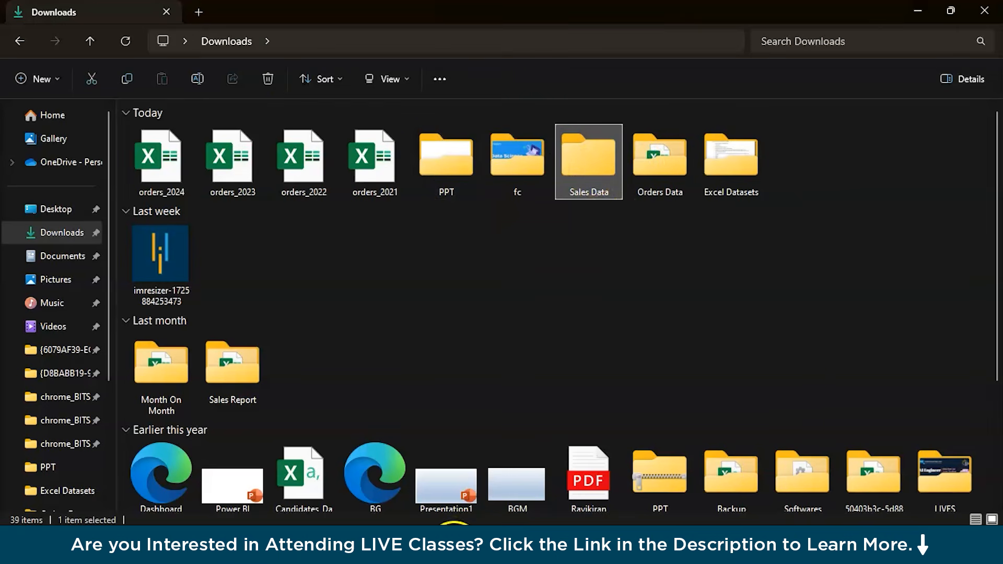
Step: Switch to Excel and create a new blank workbook
click(454, 548)
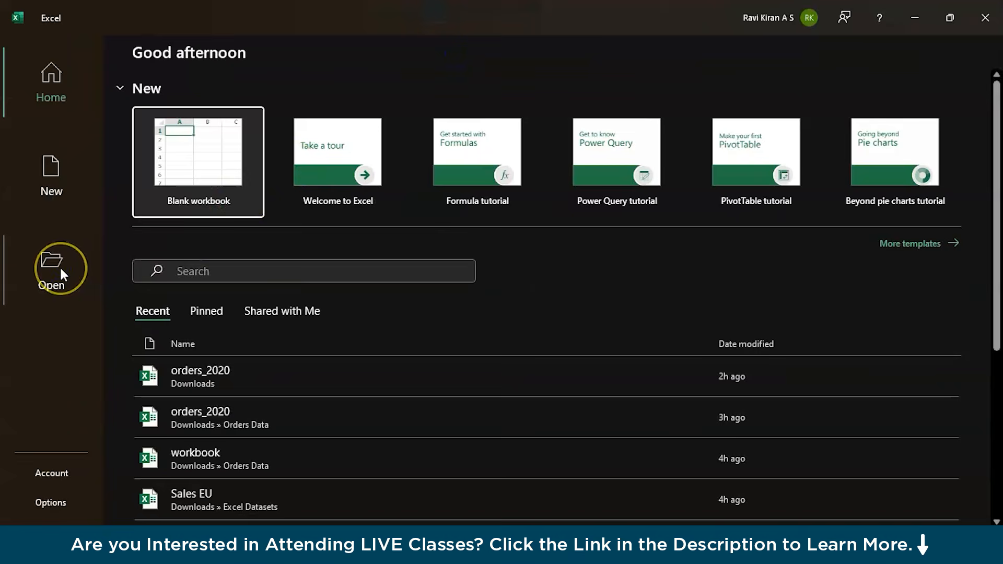
click(61, 269)
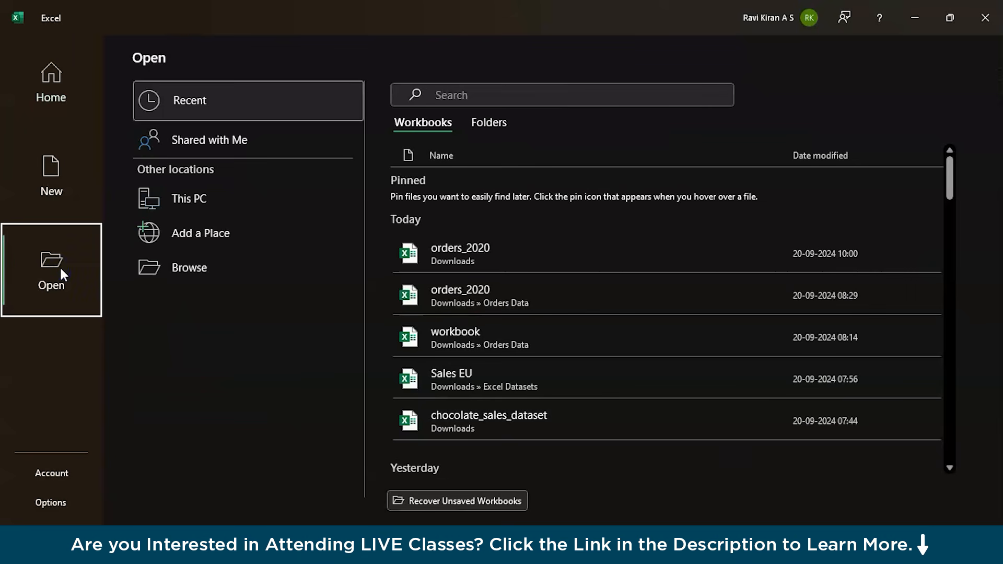
click(41, 170)
click(189, 144)
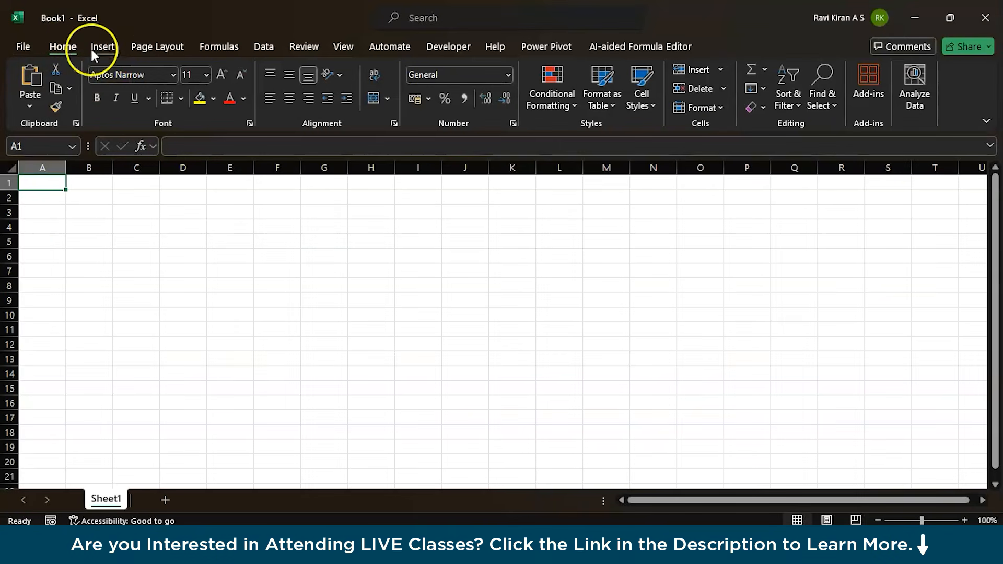
Step: Examine the file-based Get Data sources, including the From Folder import option, without importing anything
click(262, 47)
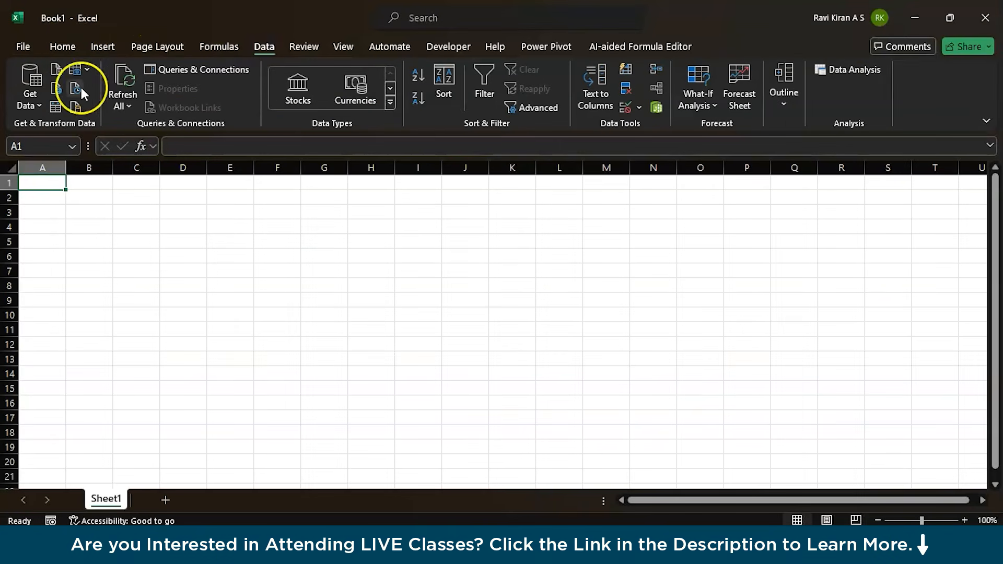
click(32, 87)
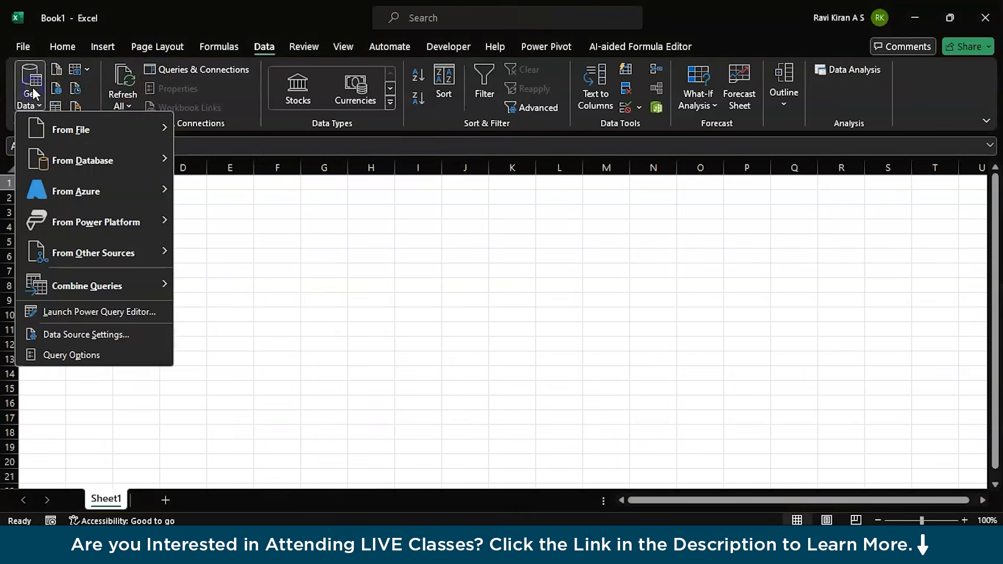
mouse_move(41, 117)
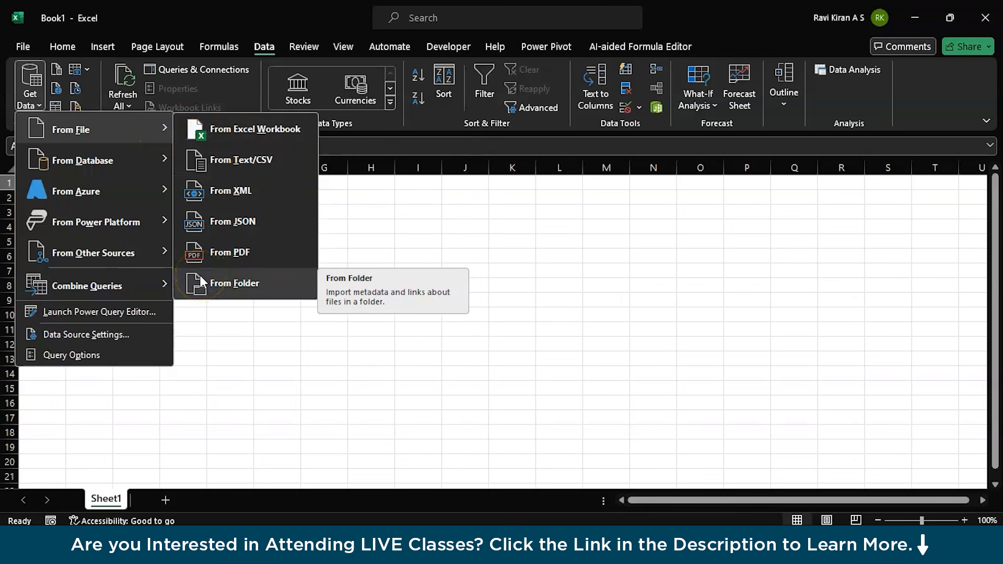
click(315, 213)
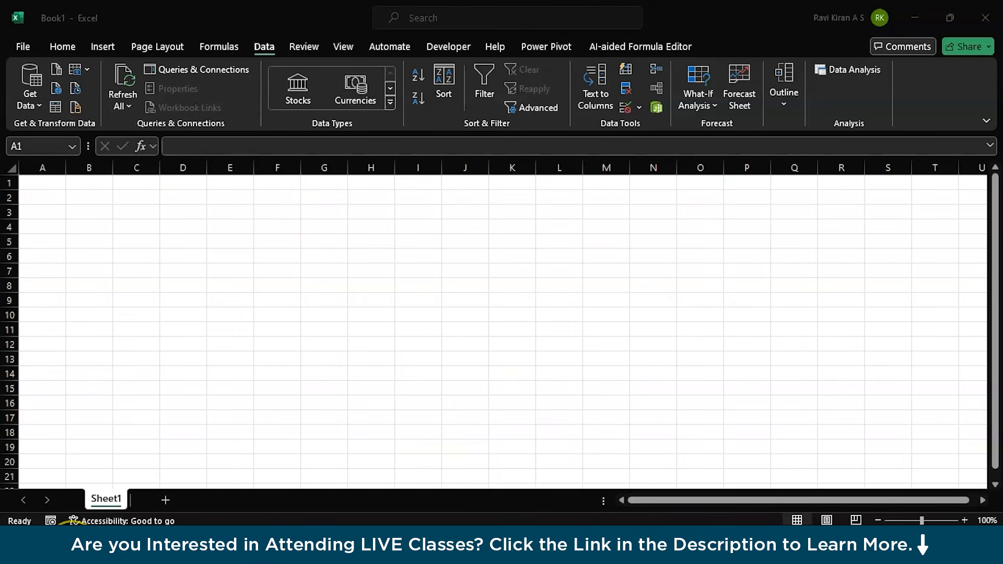
Step: Switch to File Explorer, check the contents of the Sales Data folder, and return to Downloads
click(75, 544)
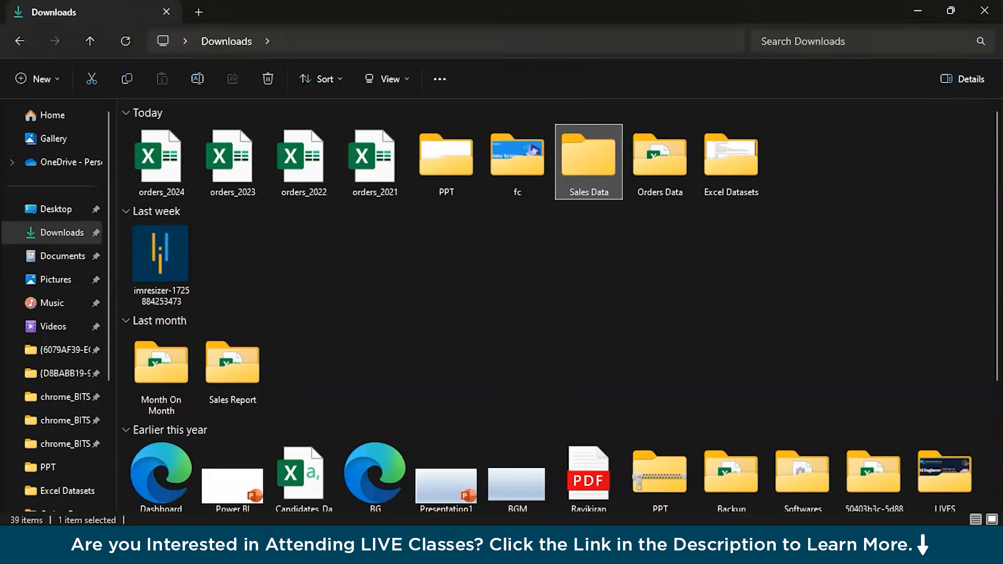
double_click(606, 166)
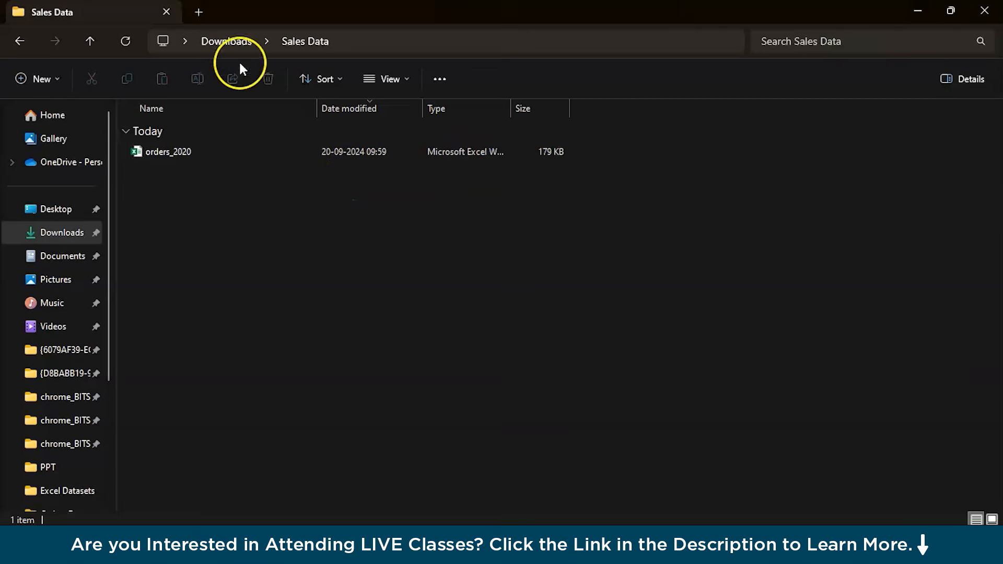
click(236, 39)
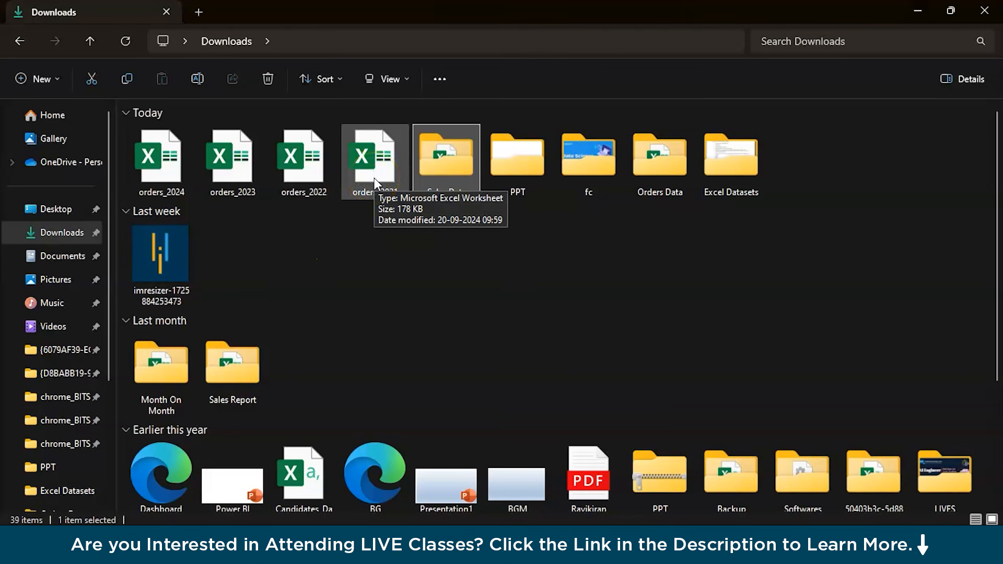
Step: Open the orders_2021 workbook from the Downloads folder
click(342, 194)
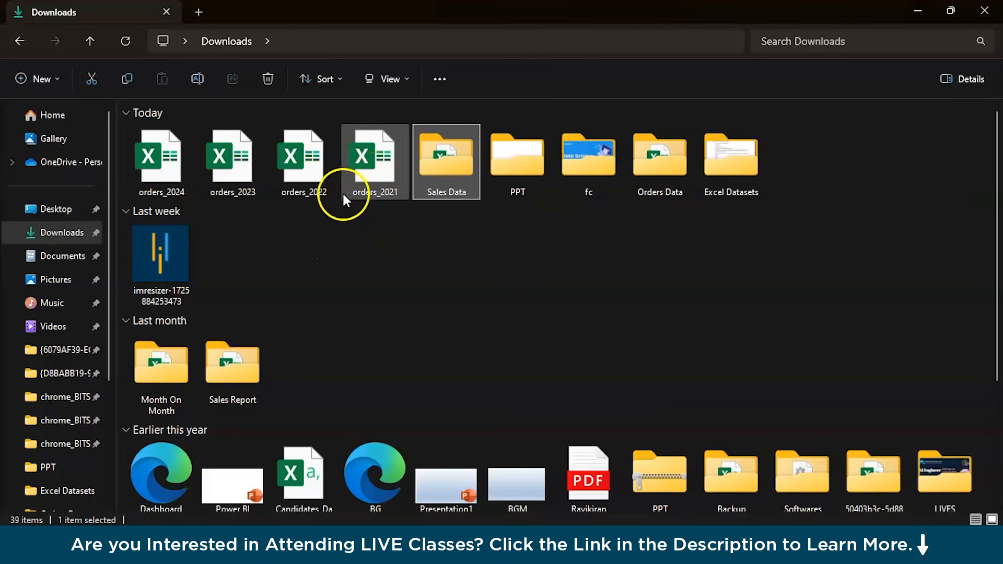
double_click(381, 180)
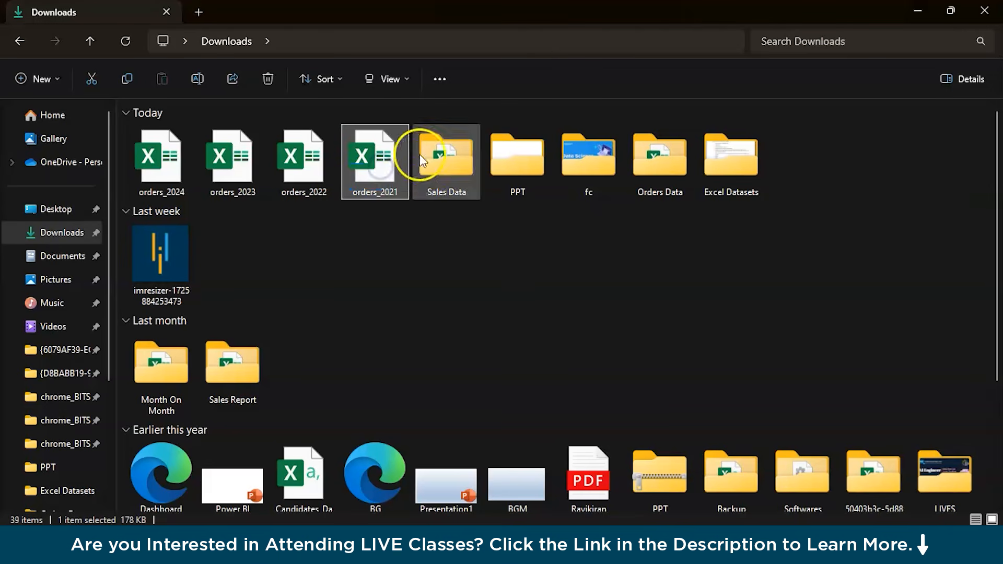
Step: Switch to Excel and import data from the Sales Data folder in Downloads, opening it in Power Query through Transform Data
drag(382, 180, 384, 154)
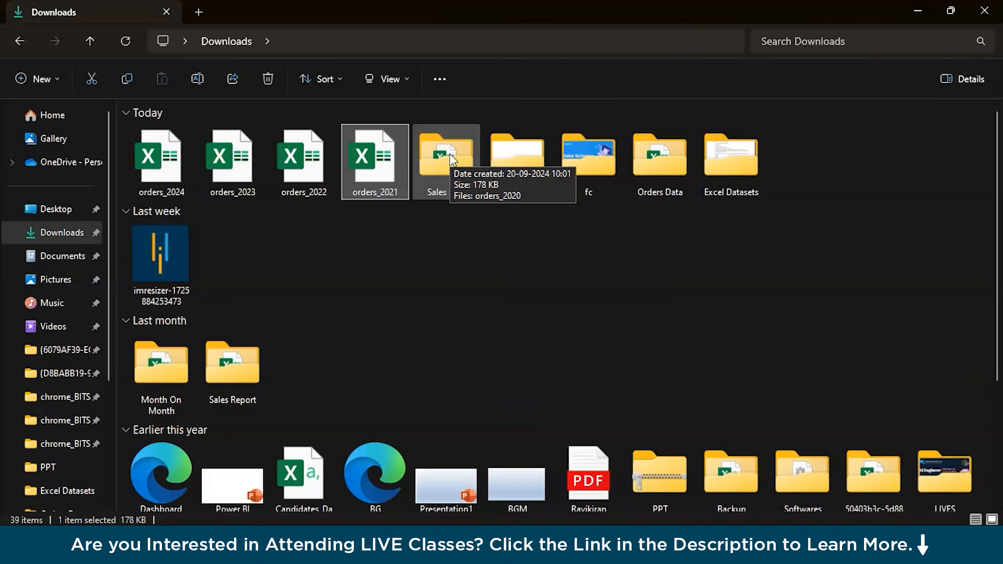
key(alt+Tab)
key(alt+Tab)
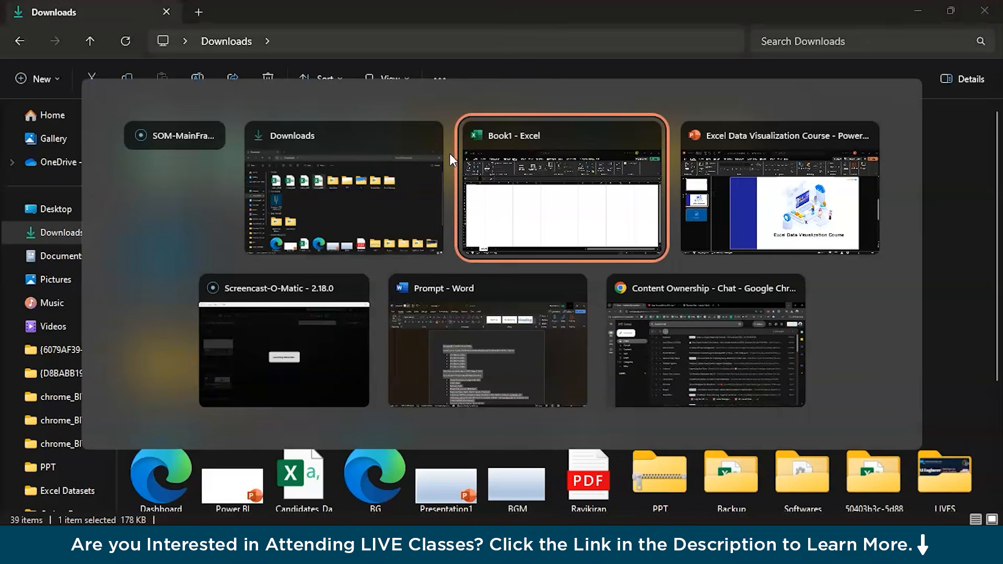
click(32, 86)
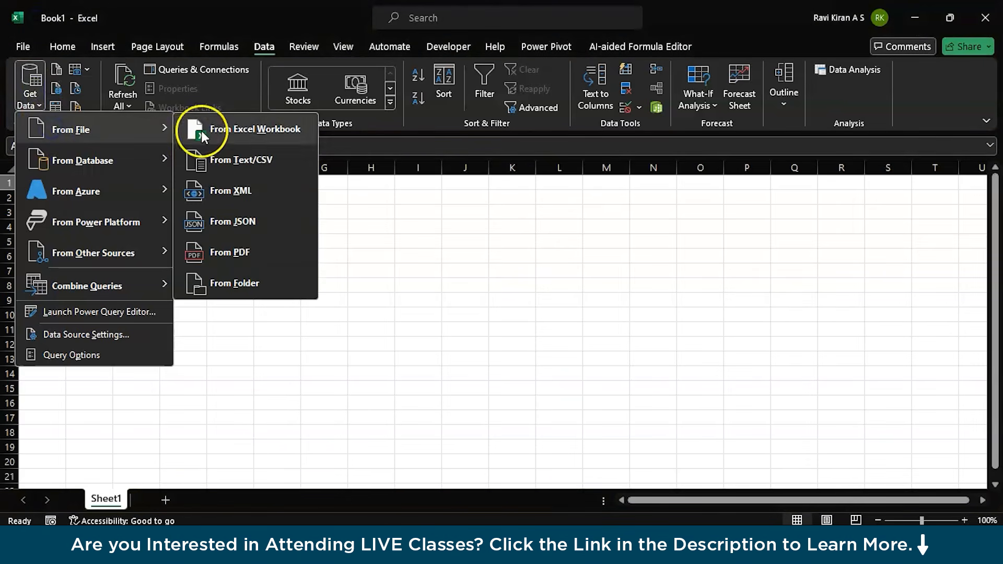
click(203, 268)
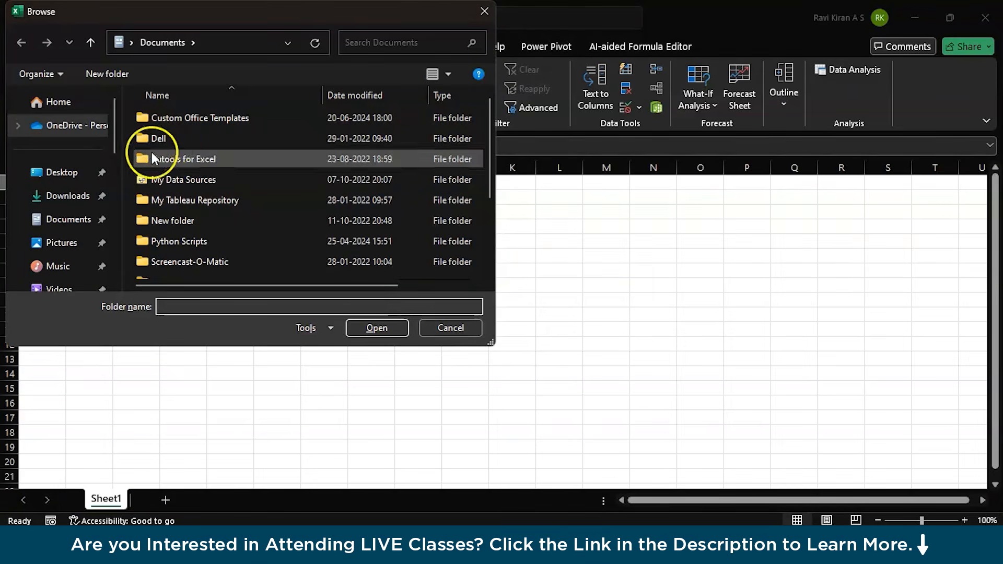
click(73, 197)
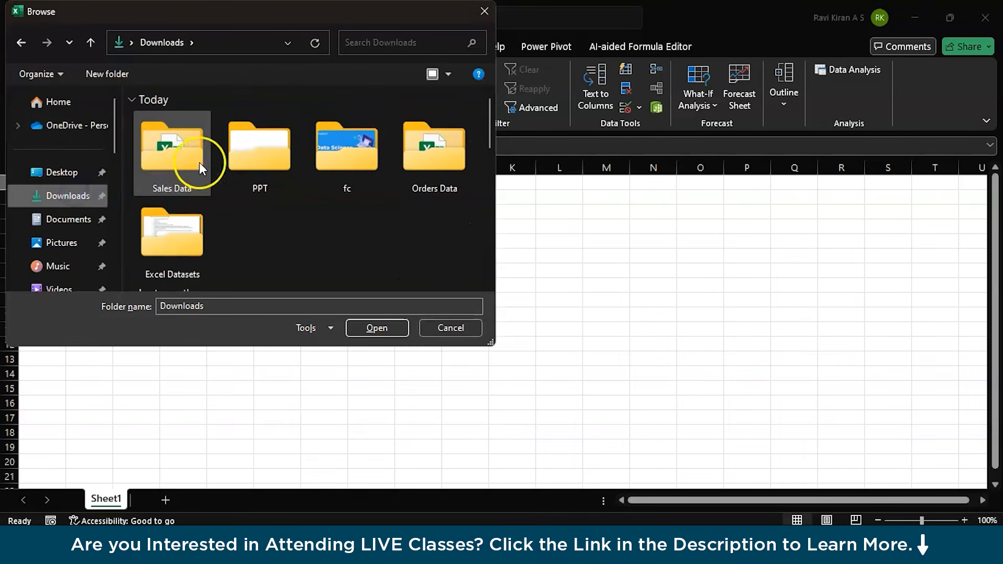
click(181, 166)
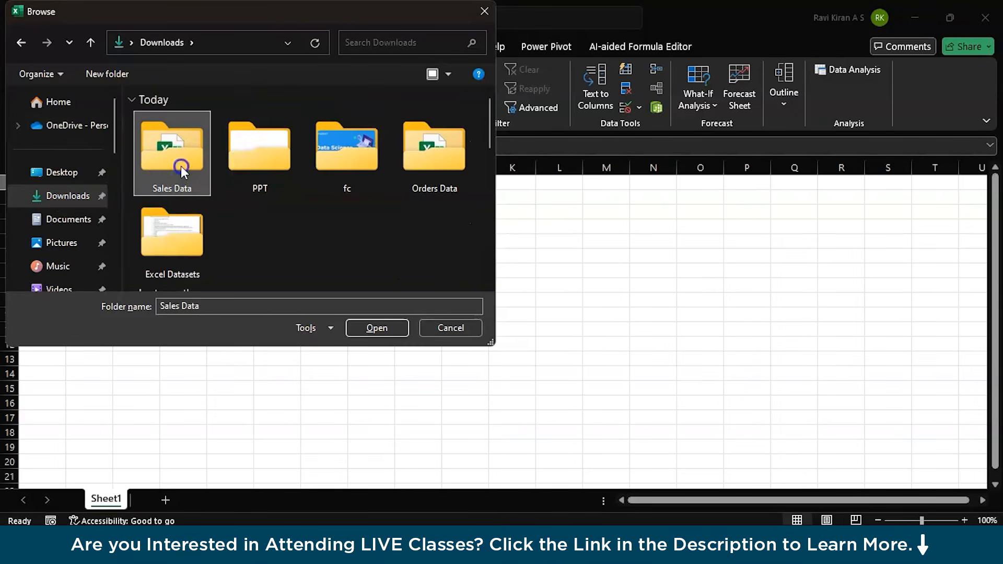
click(365, 326)
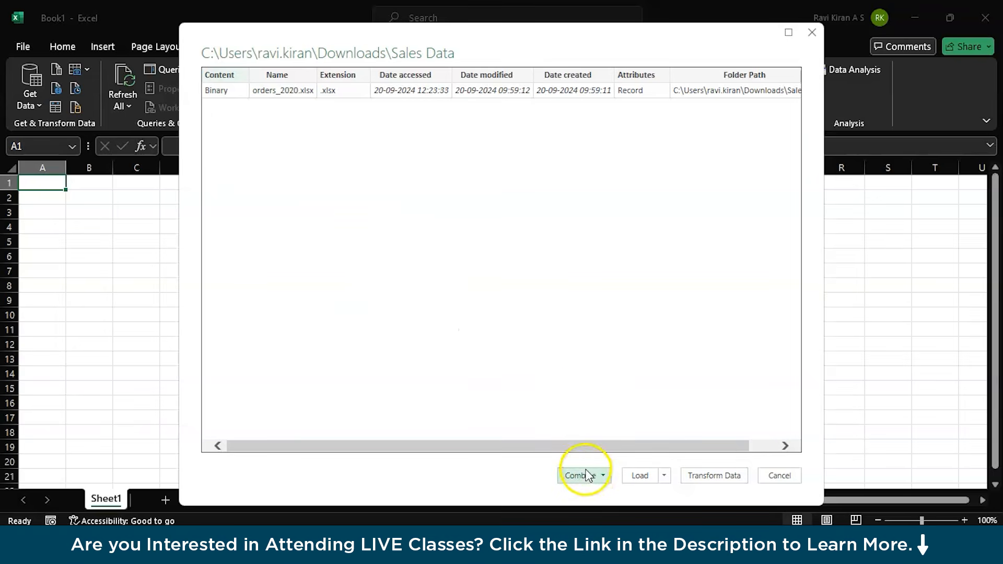
click(717, 481)
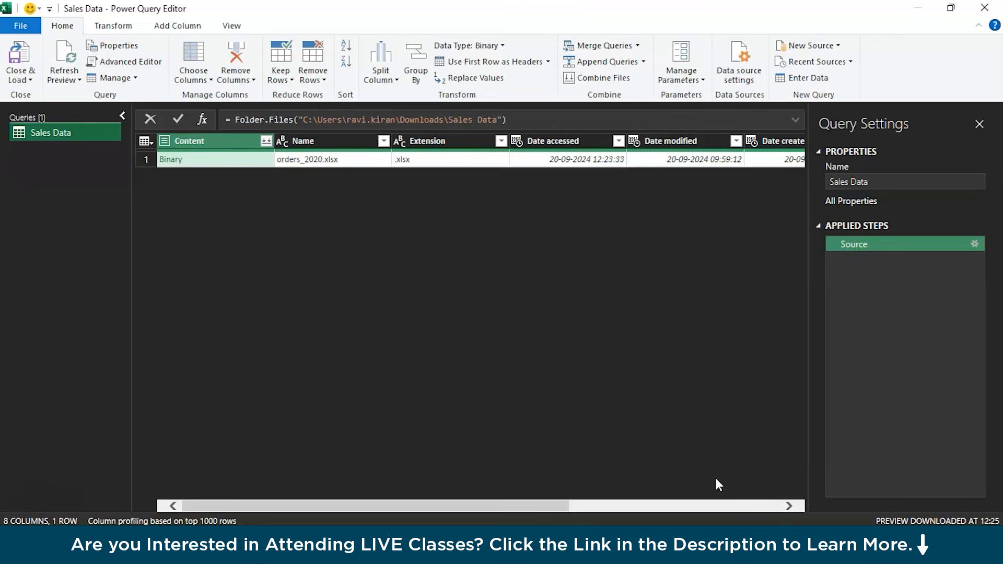
Step: Combine the folder's files using Sheet1 of the first file as the sample, and remove the Source.Name column
click(256, 166)
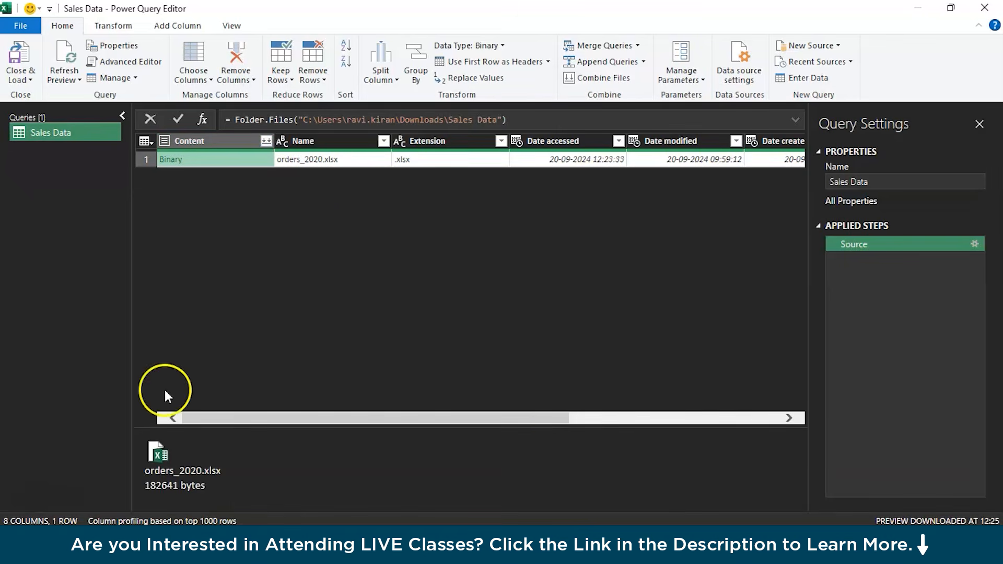
click(163, 454)
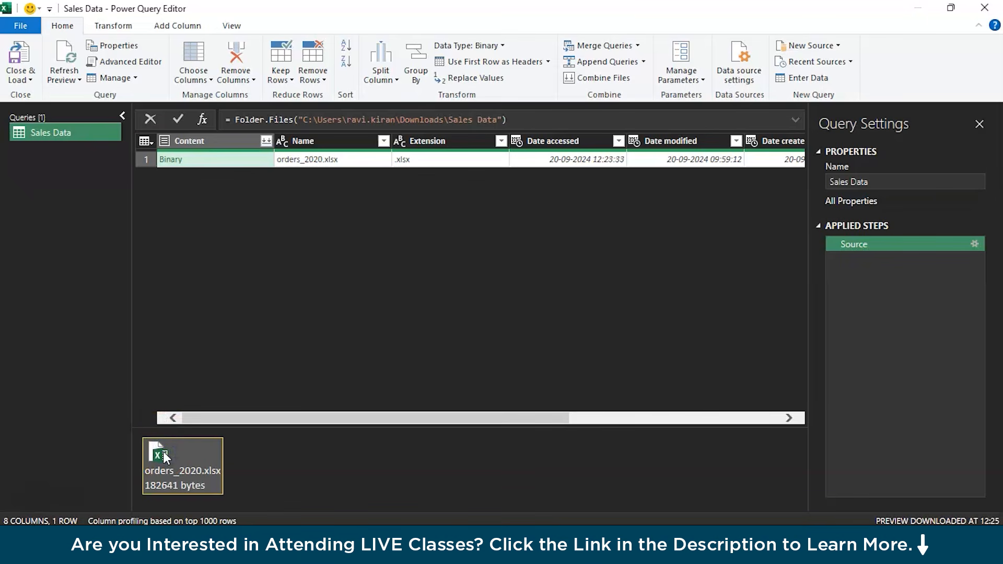
click(267, 140)
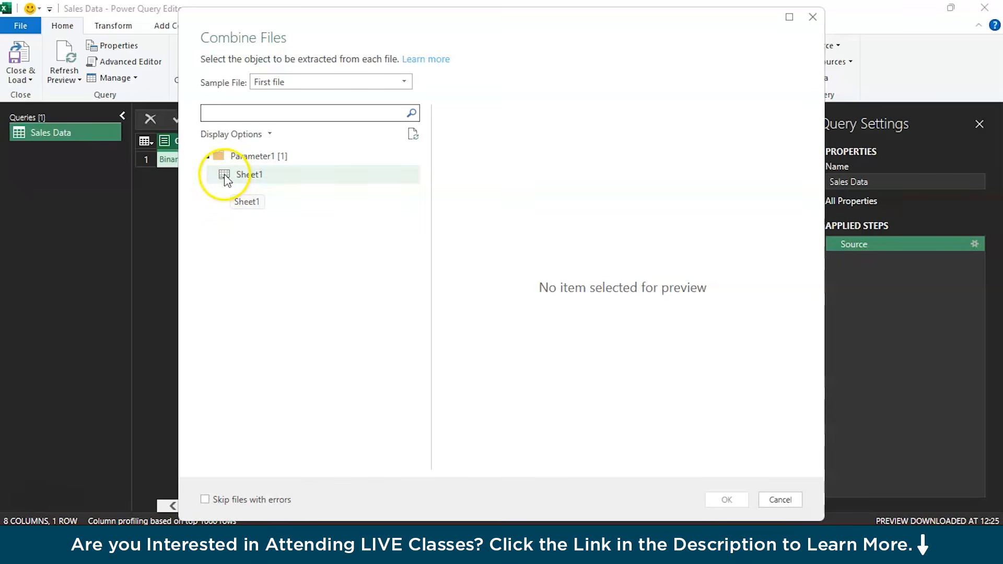
click(224, 175)
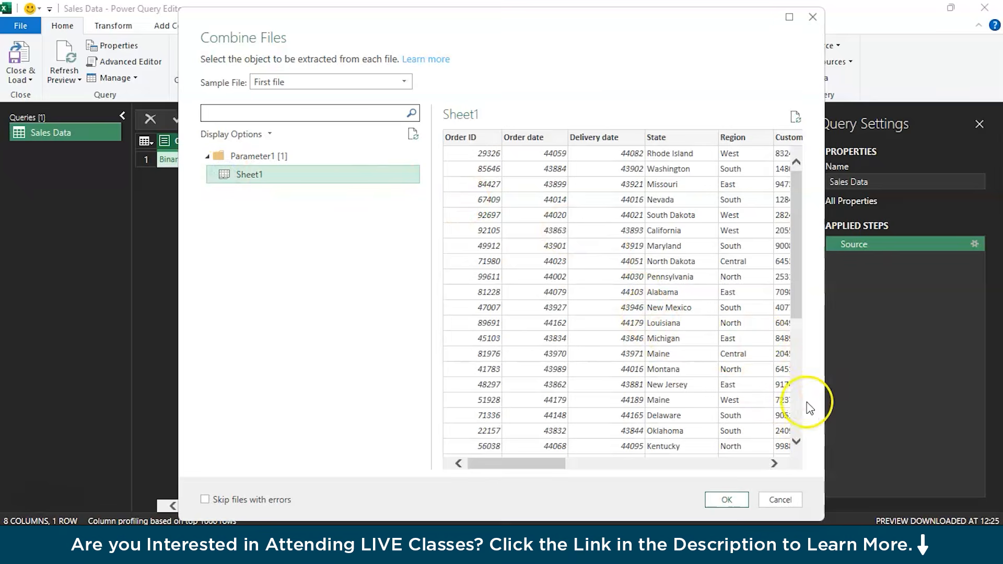
click(724, 499)
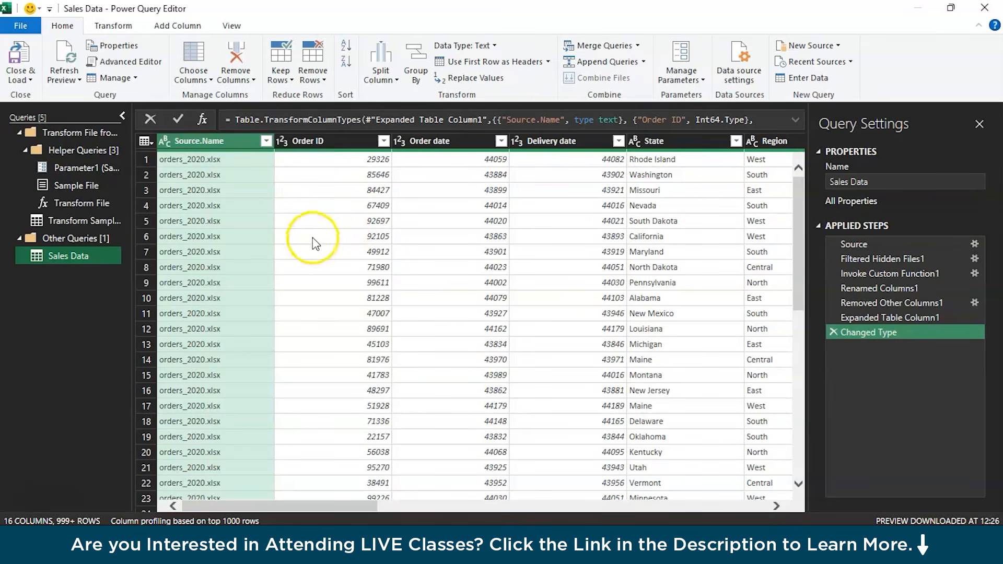
right_click(221, 145)
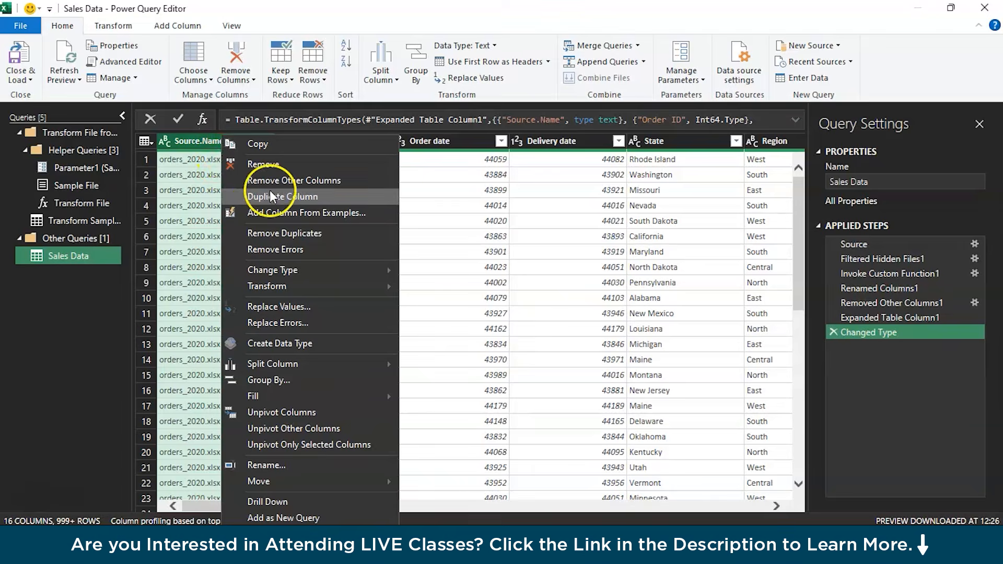
click(268, 169)
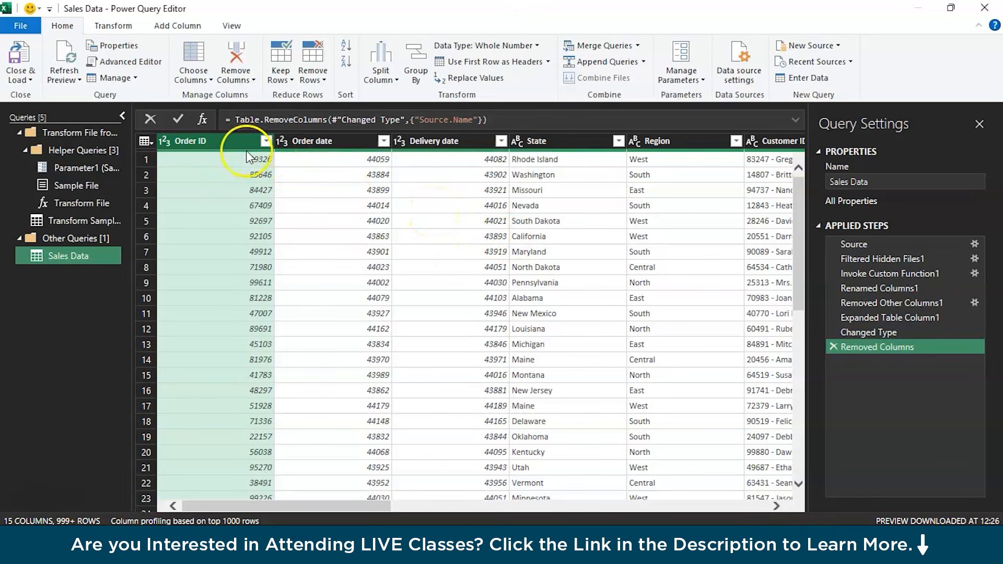
ctrl+click(297, 142)
ctrl+click(412, 140)
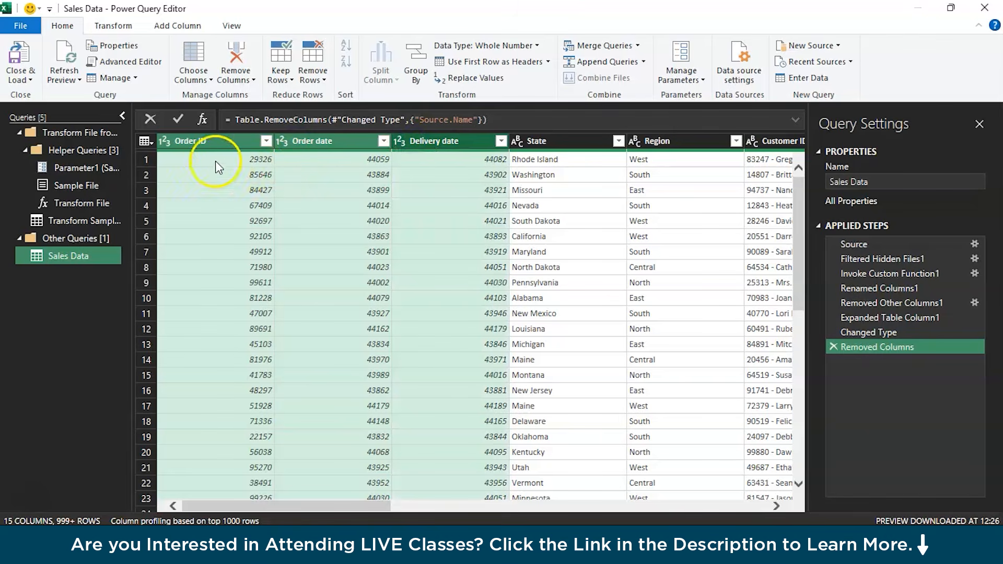
click(232, 143)
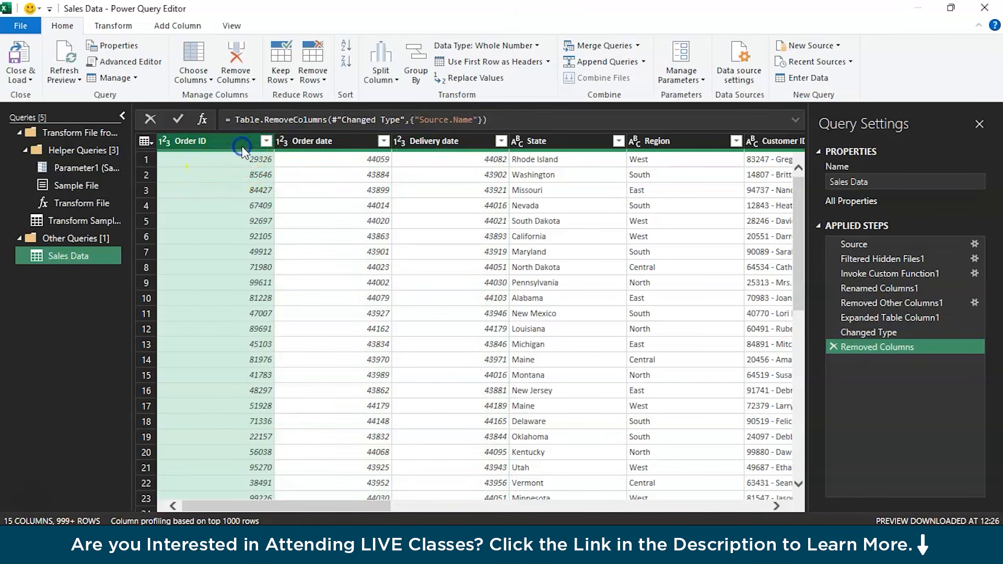
click(301, 178)
click(330, 137)
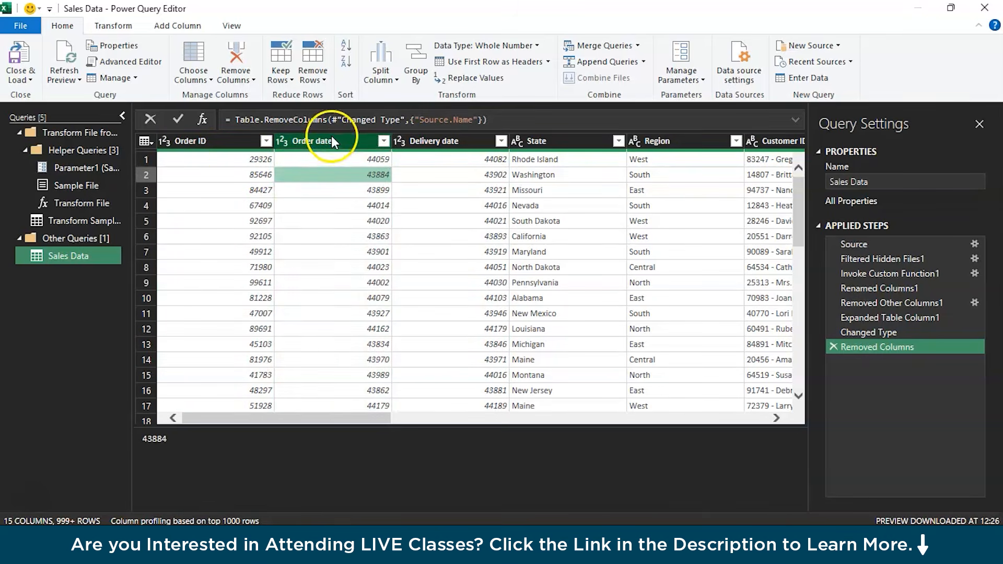
ctrl+click(419, 142)
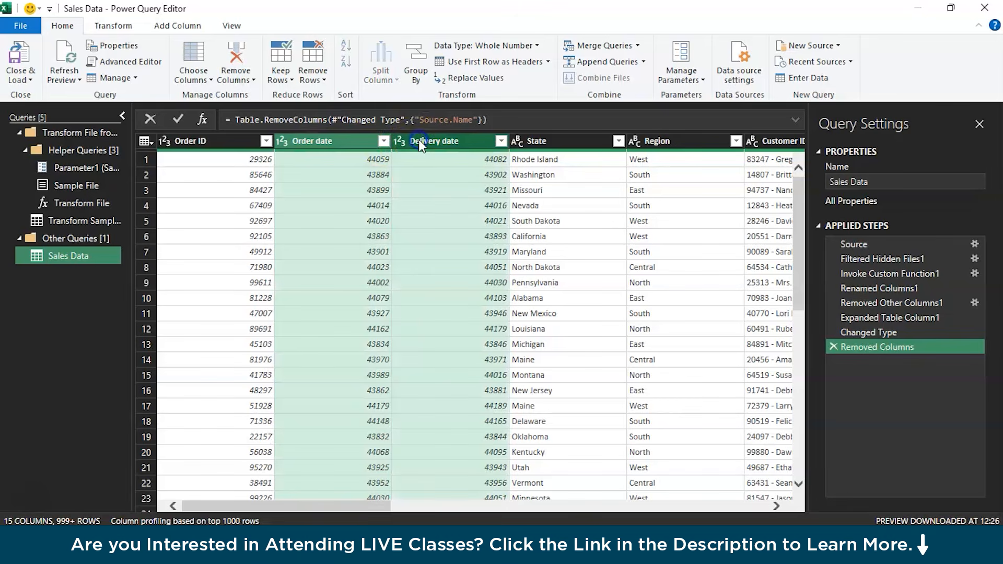
click(250, 81)
right_click(344, 153)
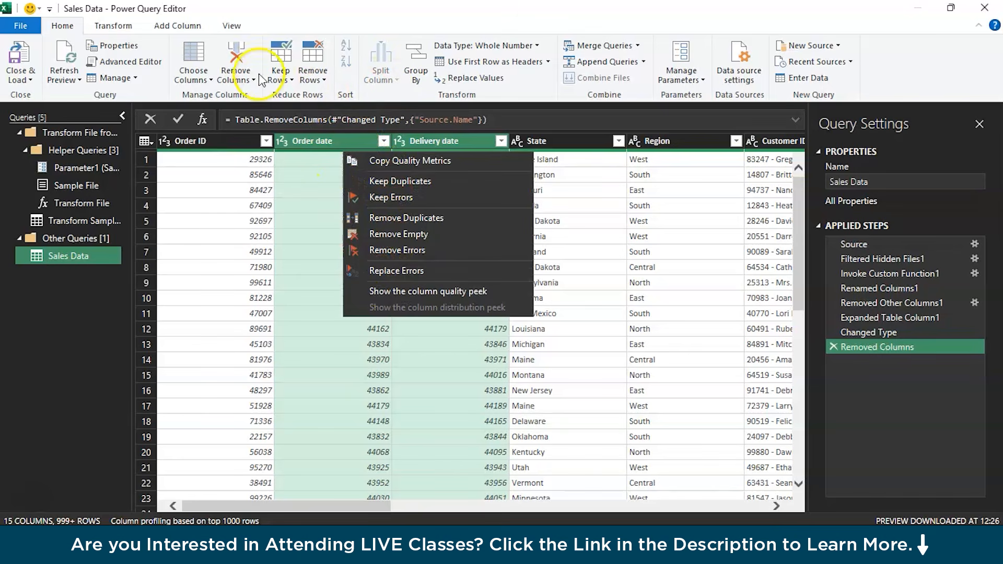
click(120, 30)
click(763, 366)
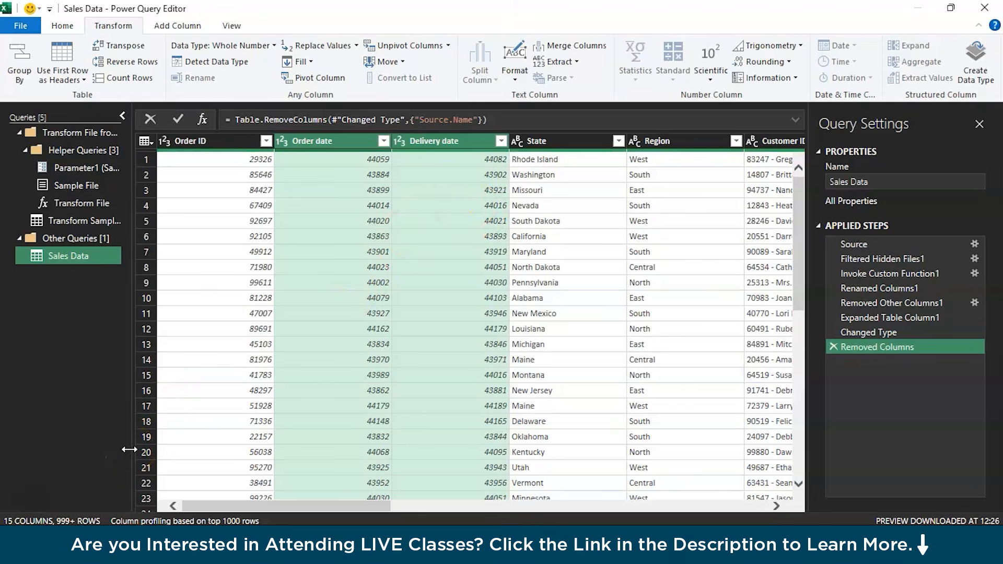
click(333, 313)
click(331, 135)
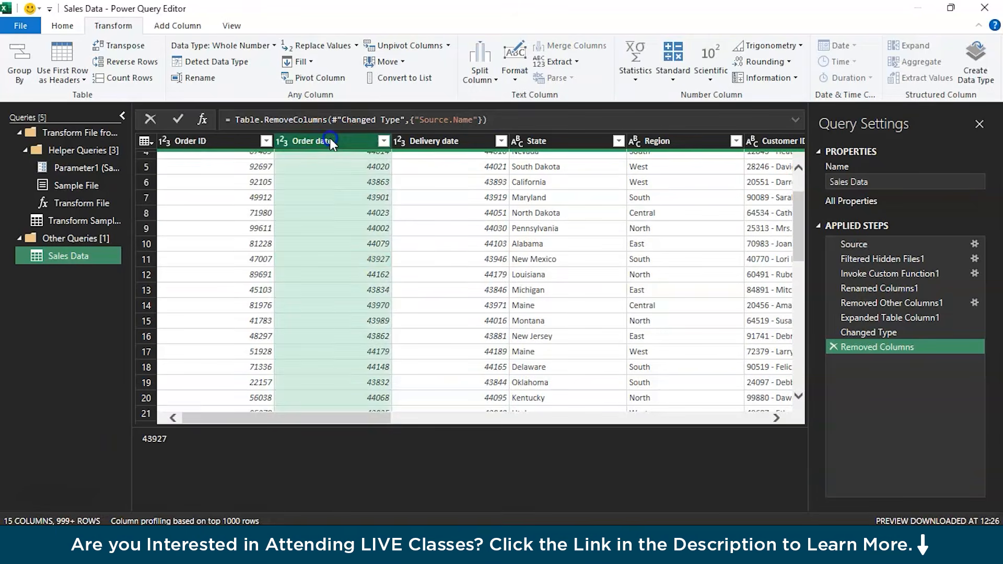
ctrl+click(420, 137)
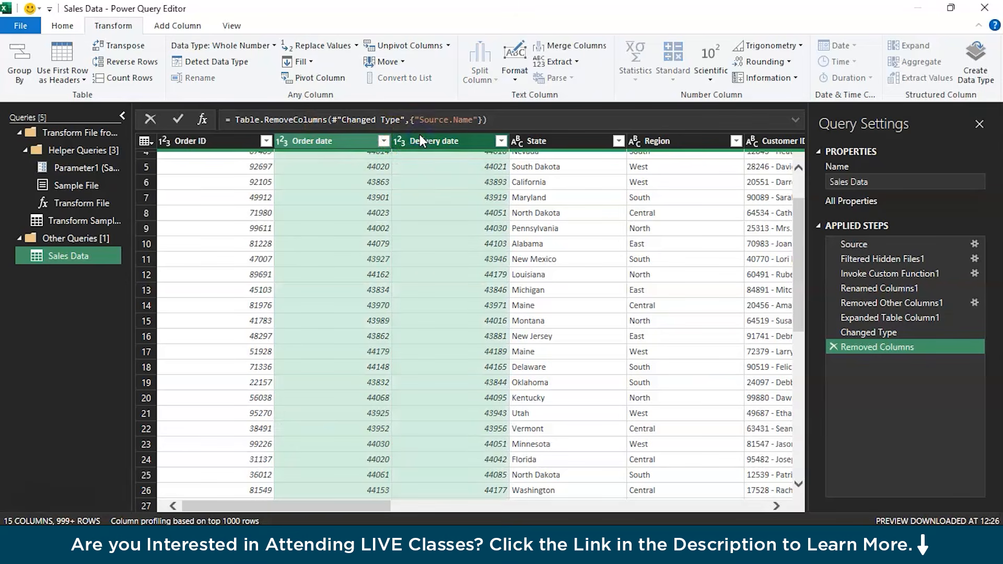
right_click(350, 139)
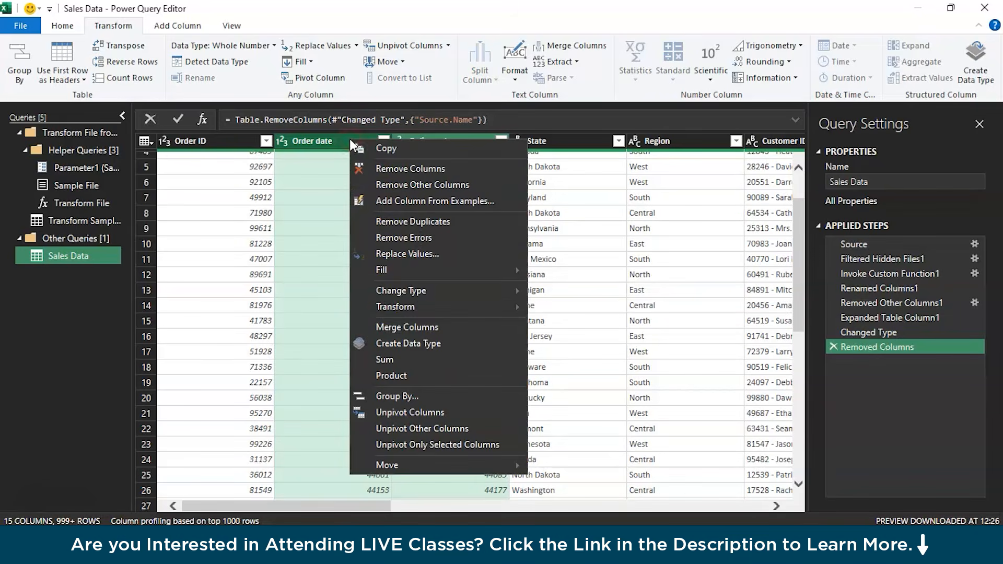
click(398, 344)
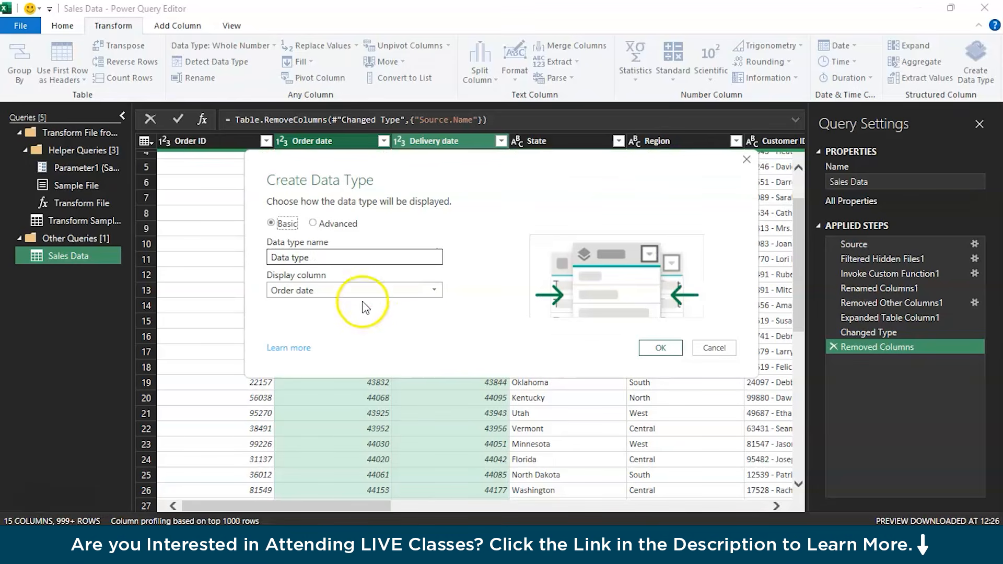
click(321, 228)
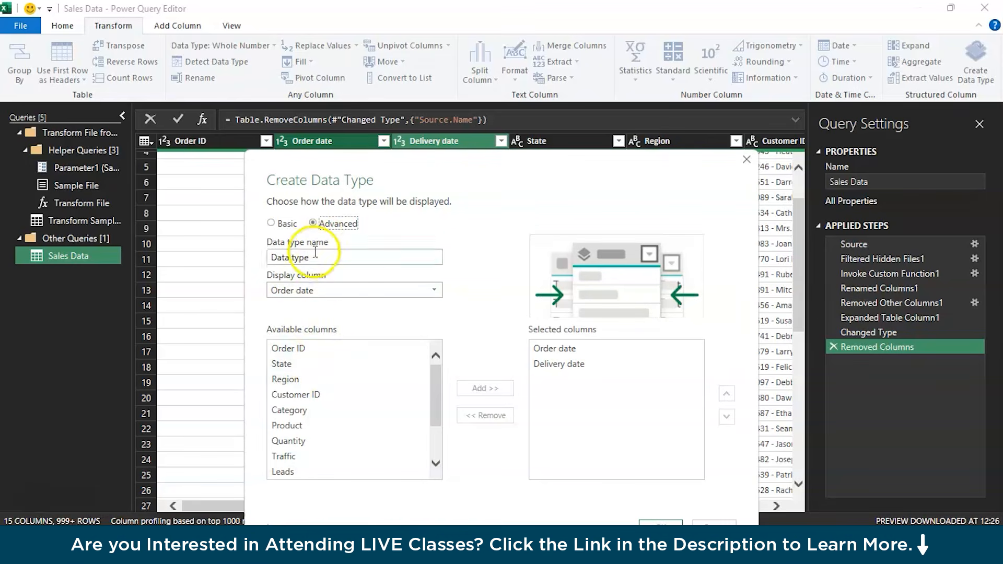
click(322, 290)
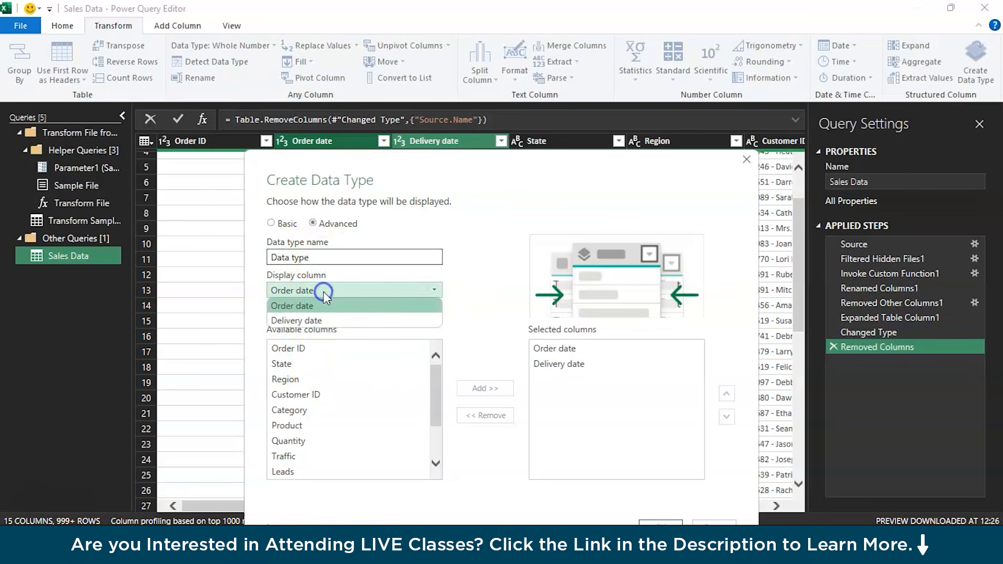
click(720, 523)
click(404, 154)
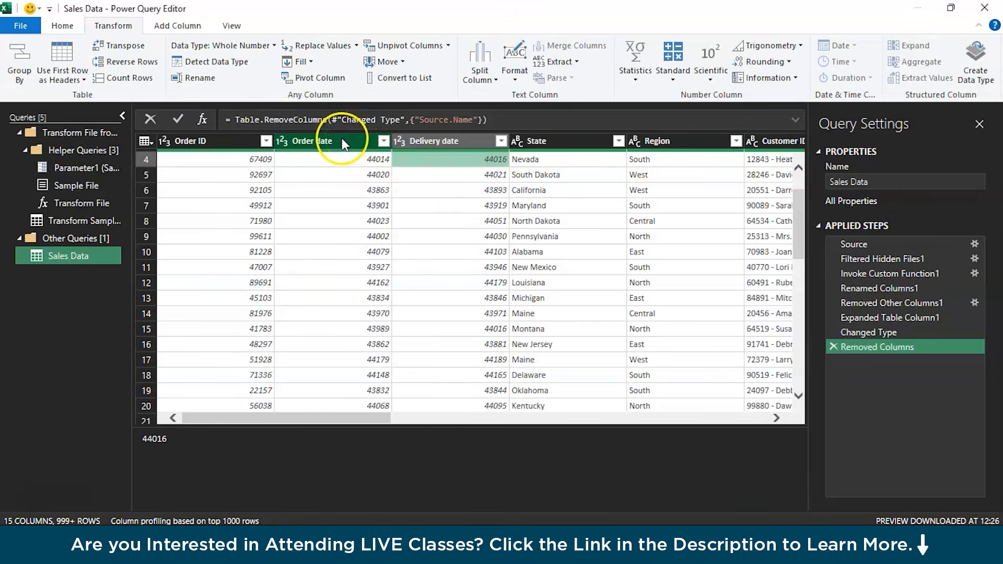
Step: Try changing the Order date column's data type to Time, and remove that applied step from the query
click(341, 140)
right_click(342, 139)
mouse_move(377, 271)
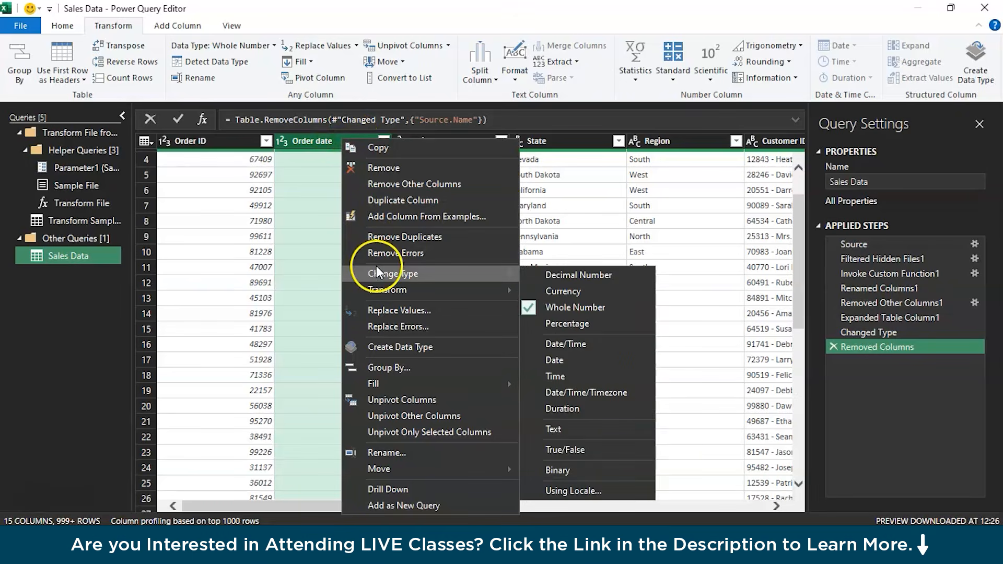
click(561, 376)
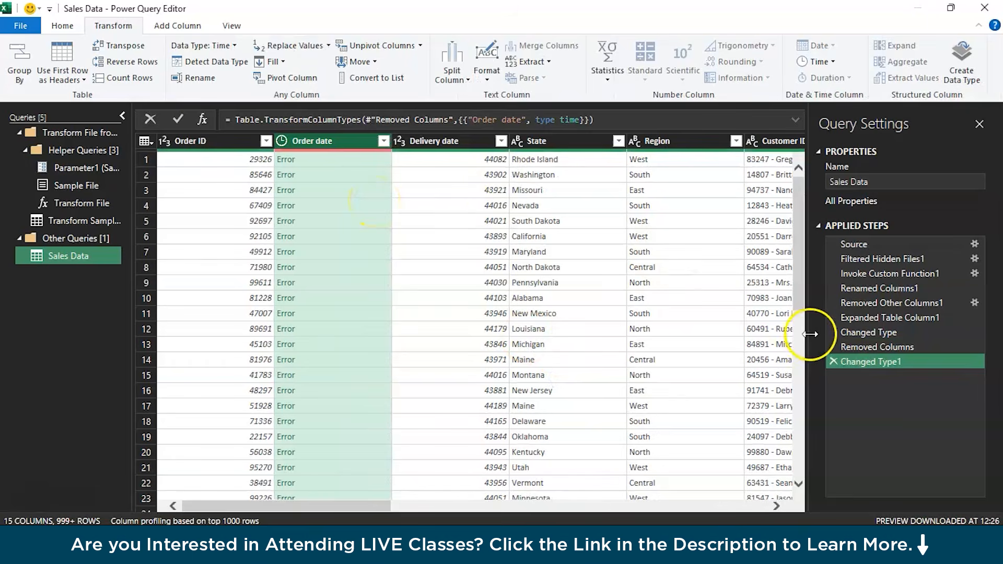
click(835, 360)
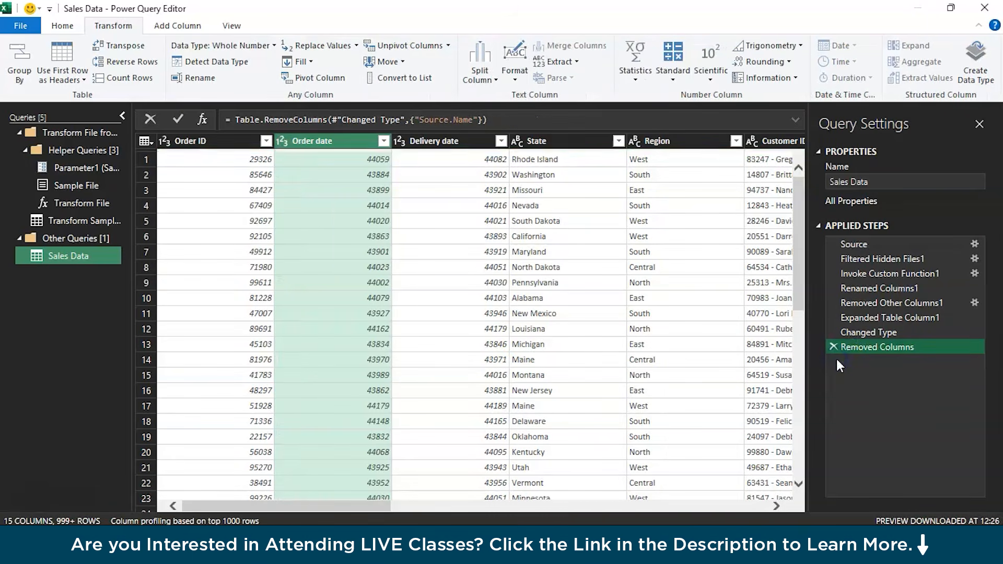
Step: Change the data type of both the Order date and Delivery date columns to Date
ctrl+click(438, 142)
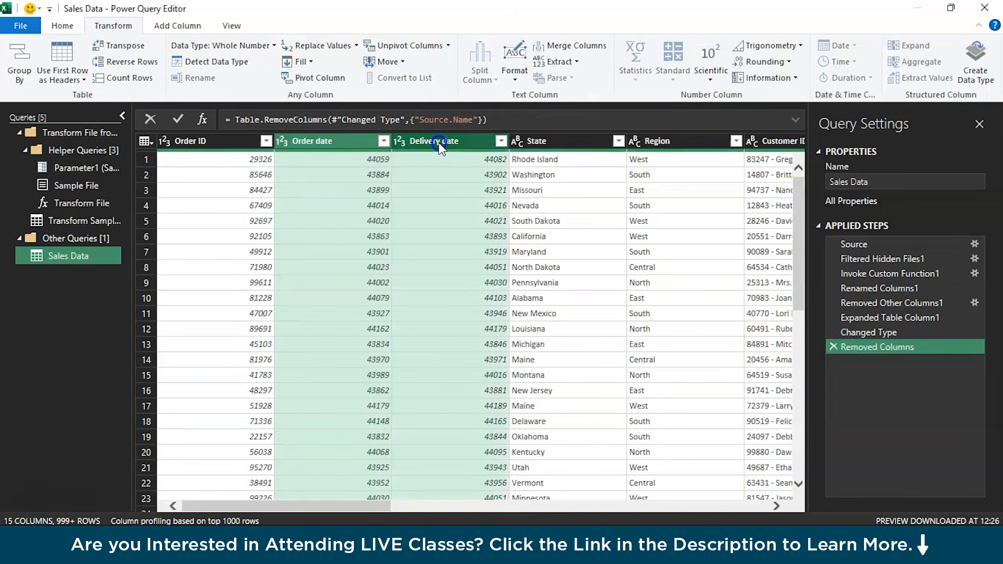
right_click(438, 145)
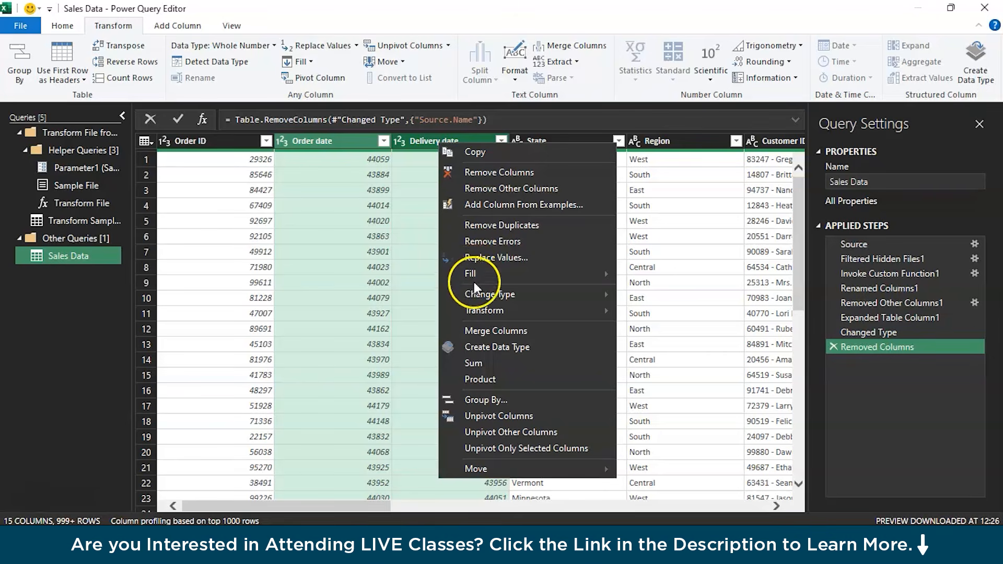
mouse_move(475, 293)
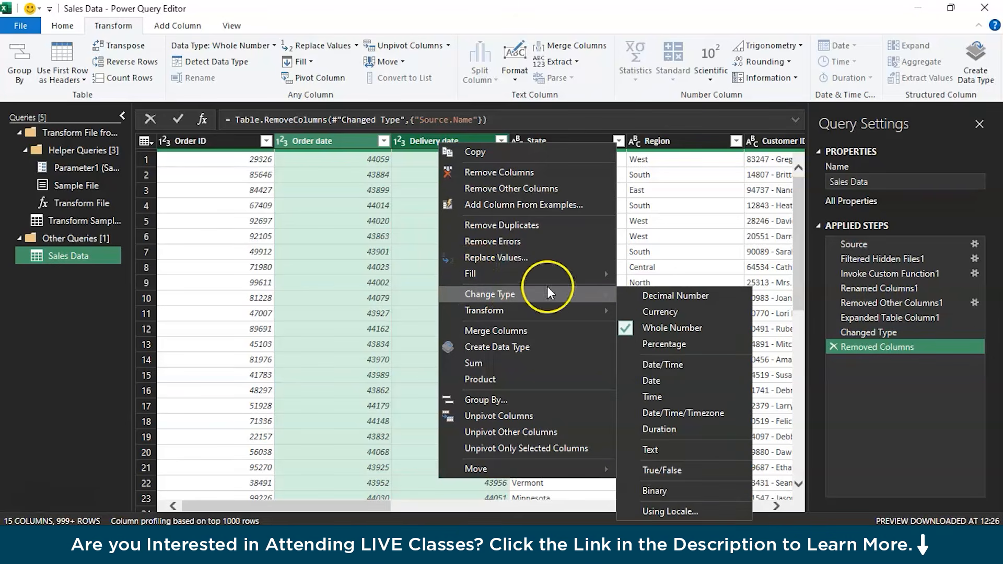
click(651, 381)
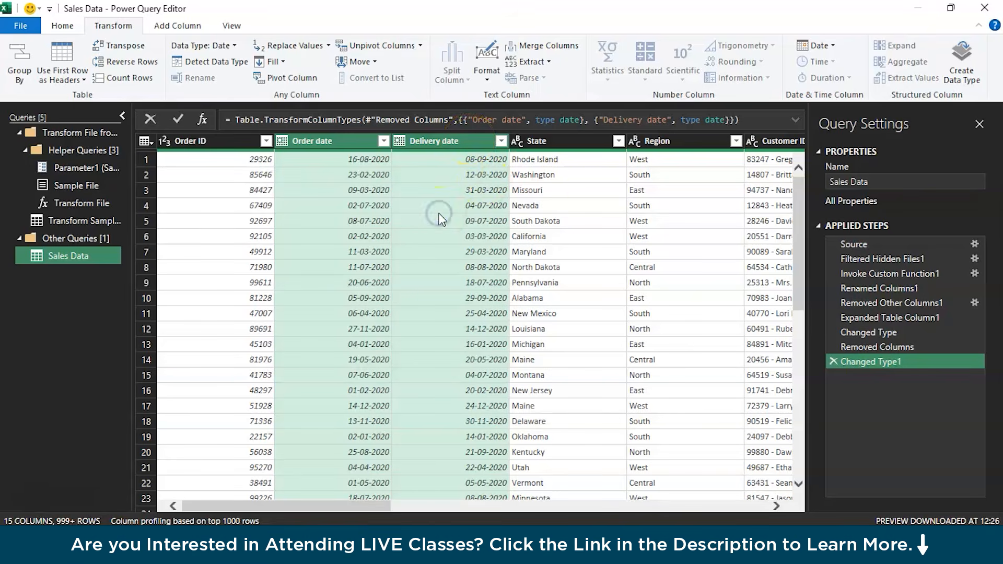
Step: Add a column that subtracts the Order date from the Delivery date in days
click(594, 217)
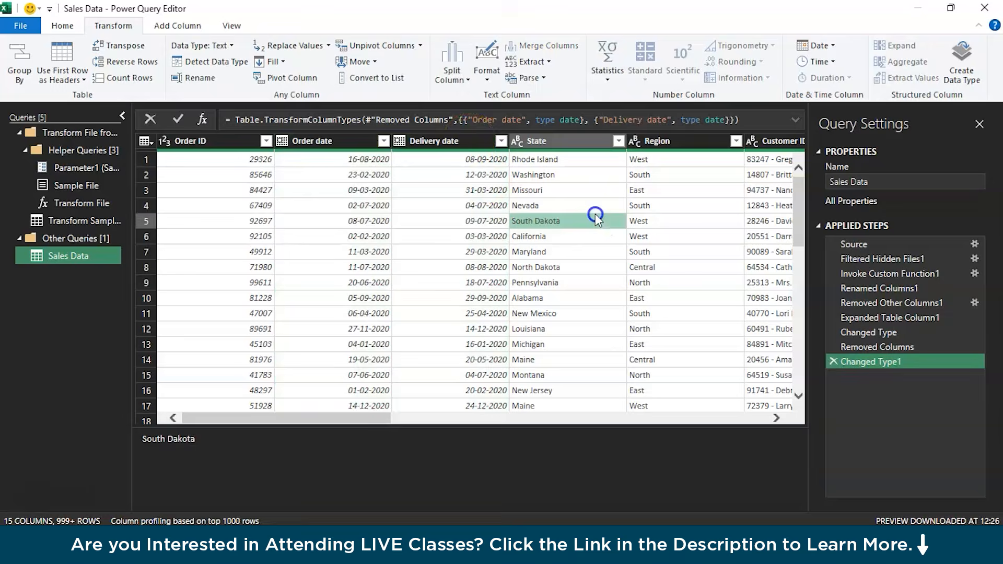
click(459, 147)
ctrl+click(339, 138)
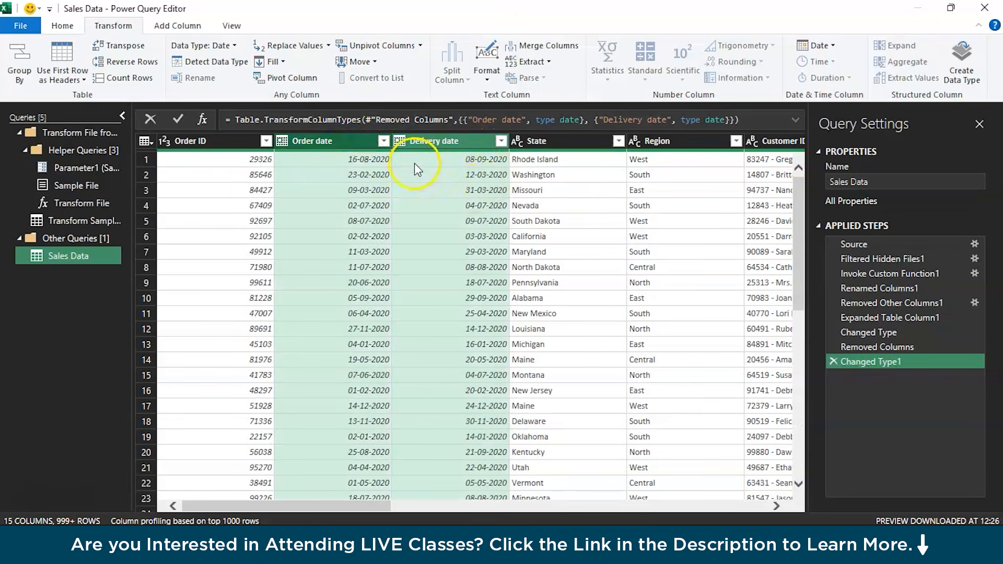
right_click(429, 146)
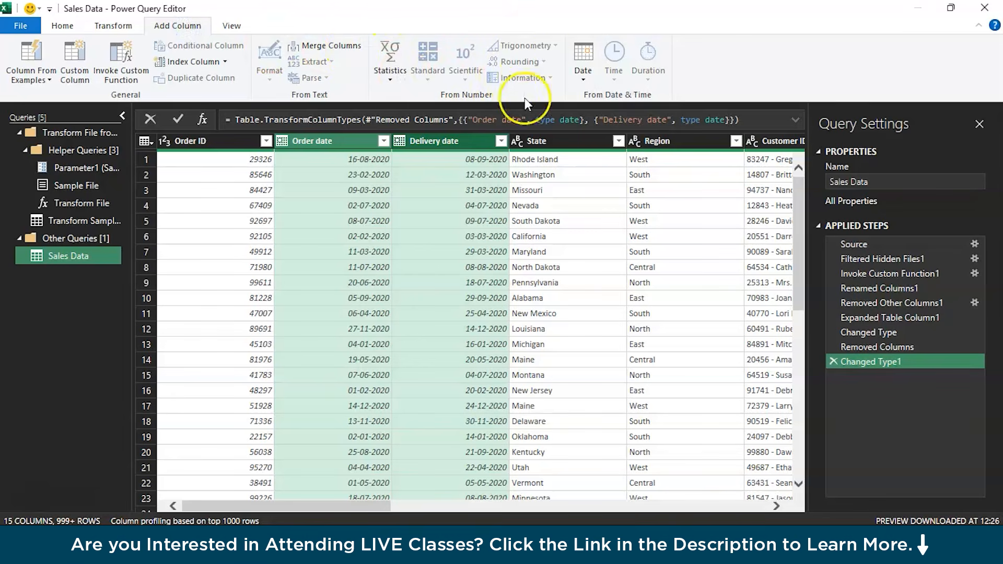
click(583, 73)
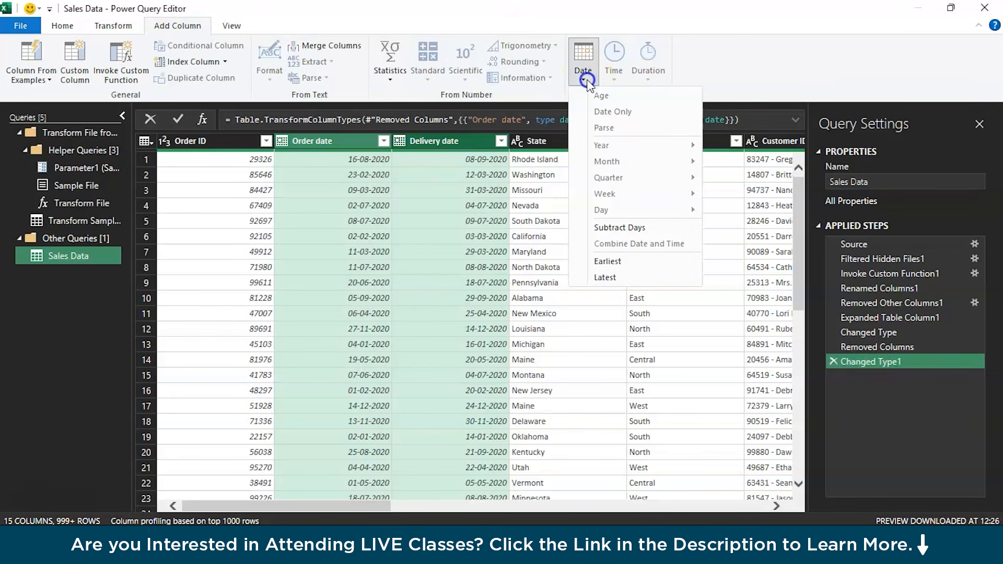
click(618, 228)
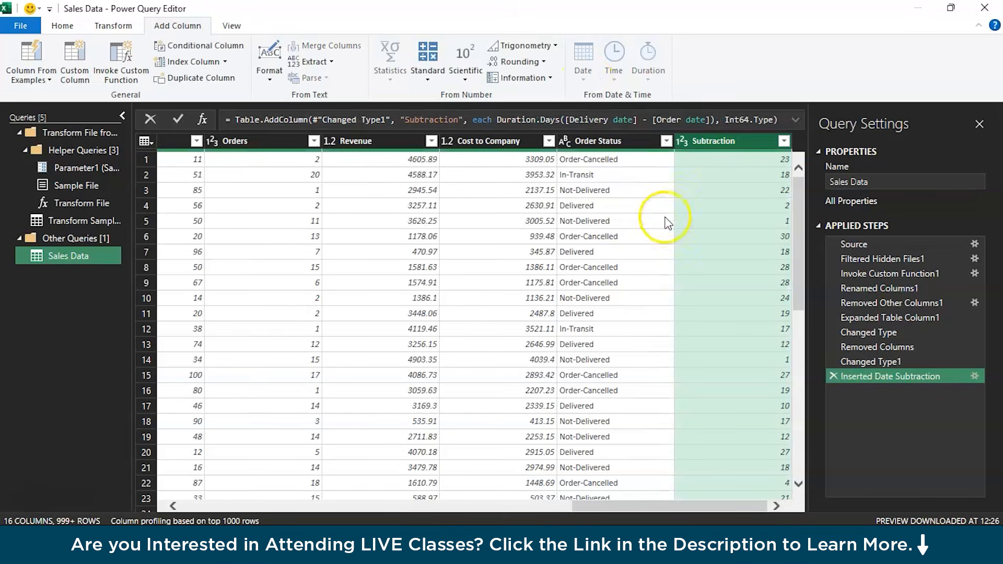
Step: Rename the new date subtraction column Days to Deliver and move it between the Delivery date and State columns
double_click(710, 141)
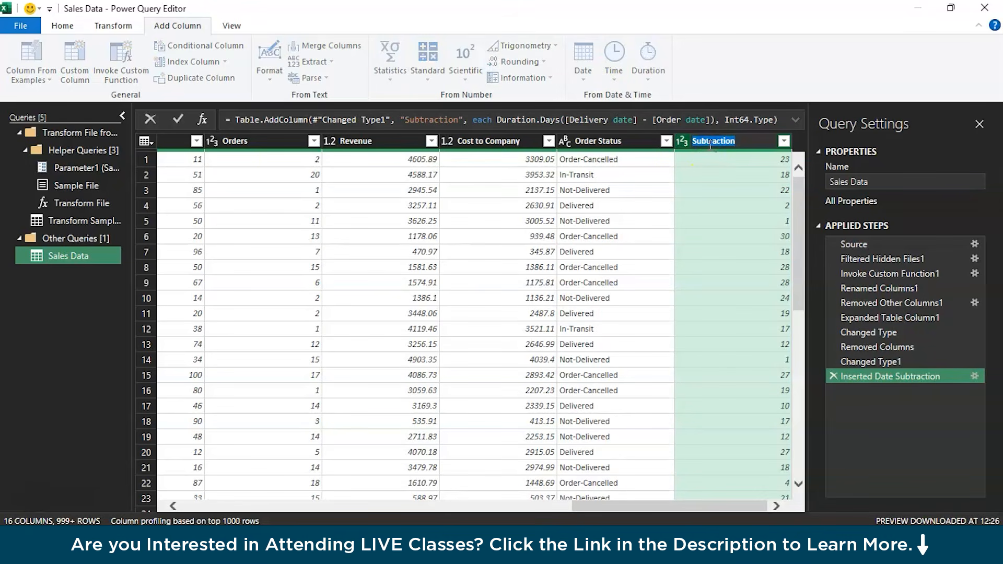
text(N)
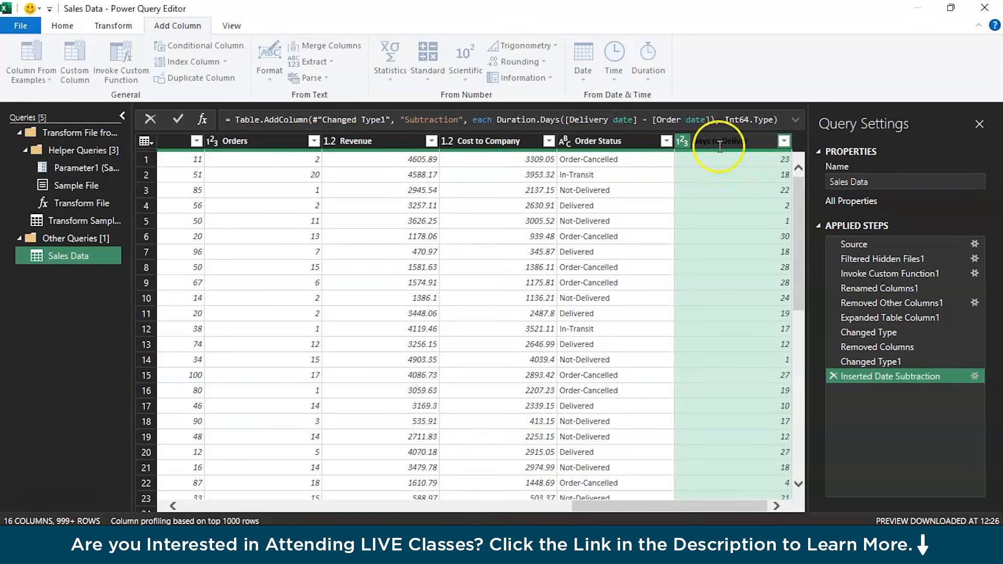
key(Return)
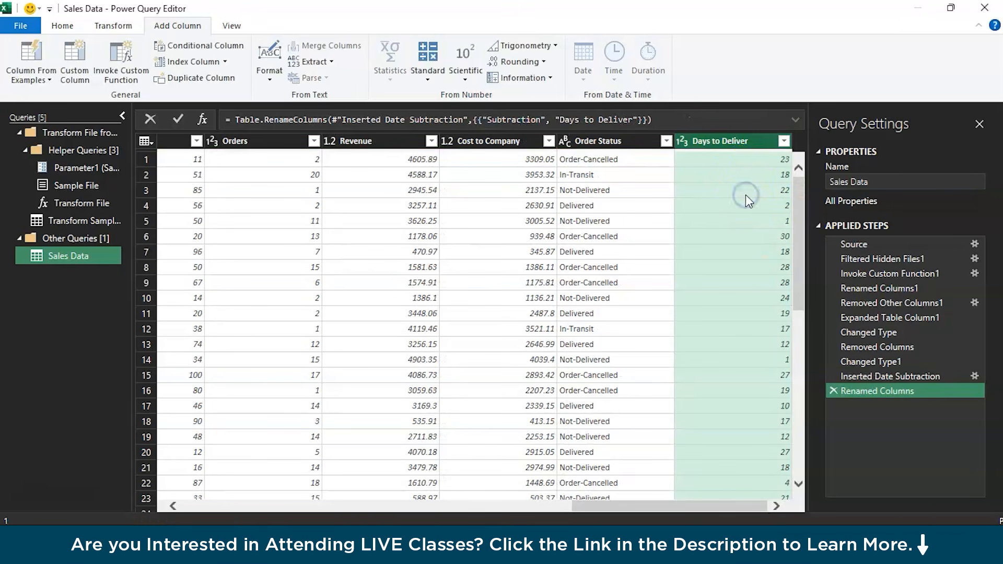
mouse_move(738, 149)
mouse_down()
mouse_move(387, 193)
mouse_move(329, 180)
mouse_move(21, 179)
mouse_move(201, 168)
mouse_move(162, 196)
mouse_move(163, 176)
mouse_move(307, 159)
mouse_up()
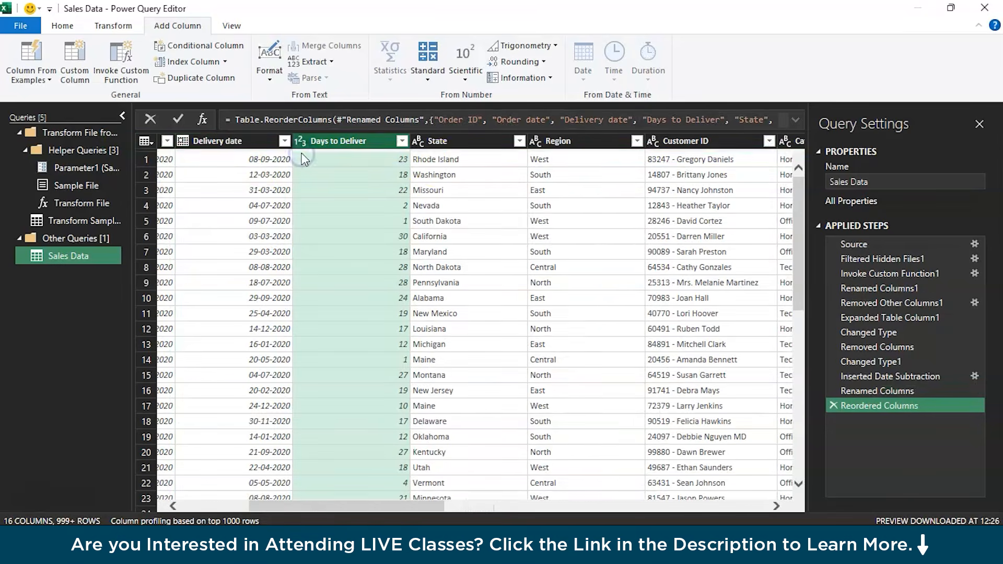
Step: Split the Customer ID column at each occurrence of the custom delimiter " - ", with a space on both sides of the hyphen
scroll(609, 179, right, 5)
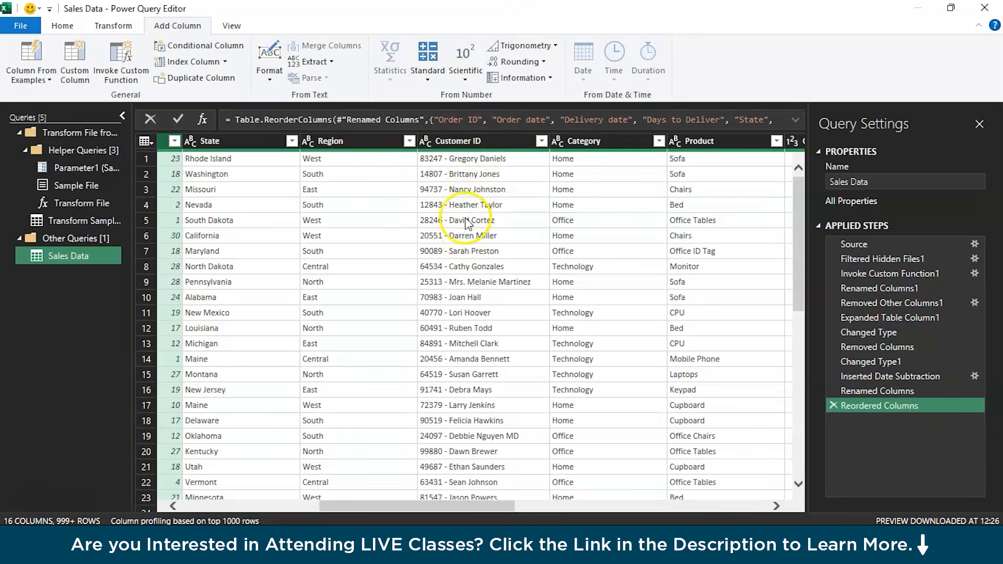
click(489, 145)
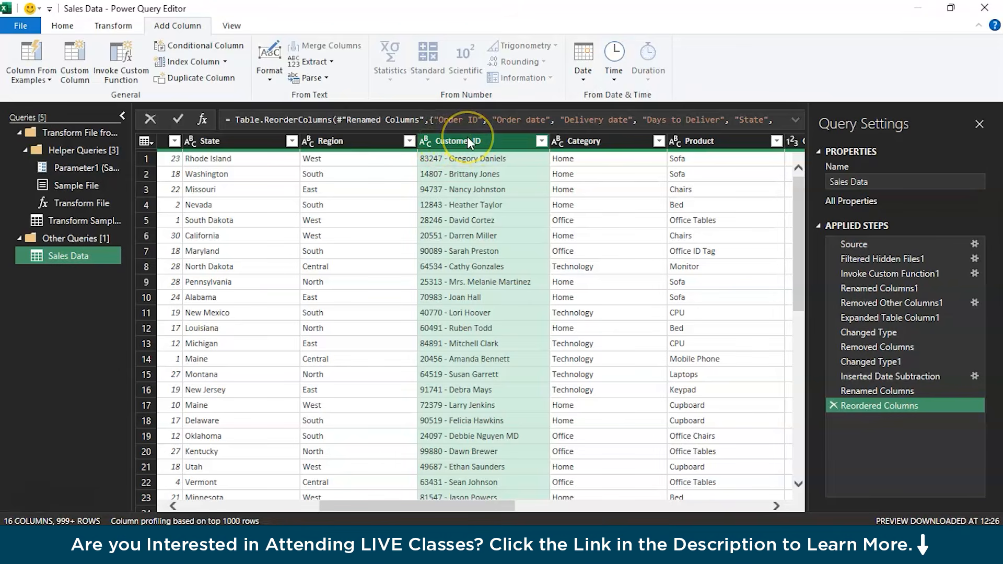
right_click(467, 137)
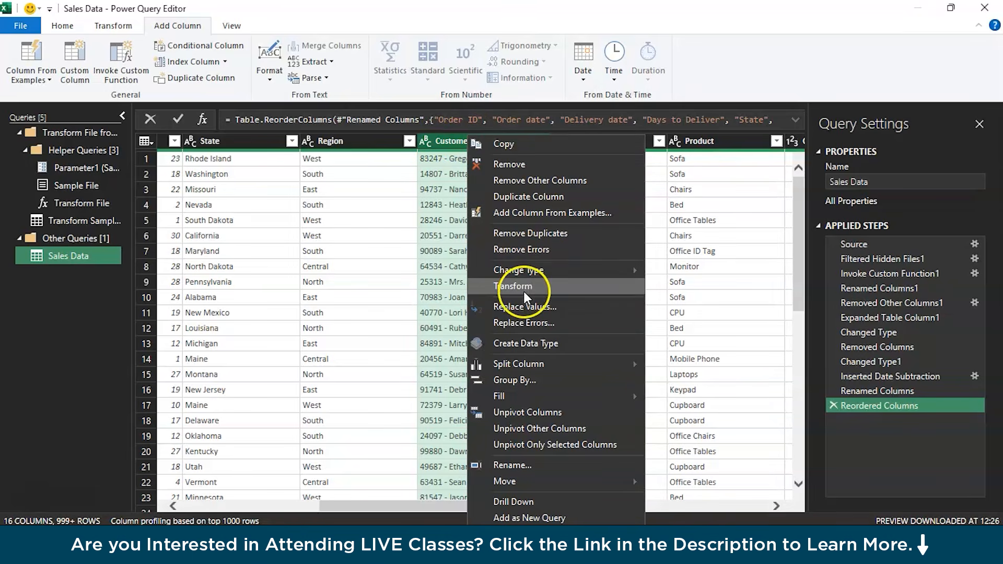
mouse_move(526, 366)
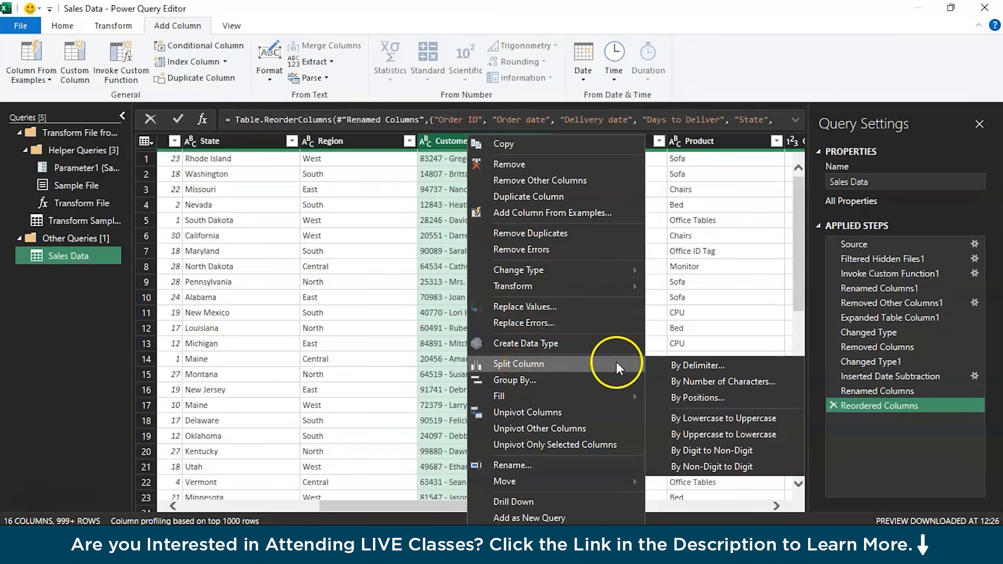
click(655, 364)
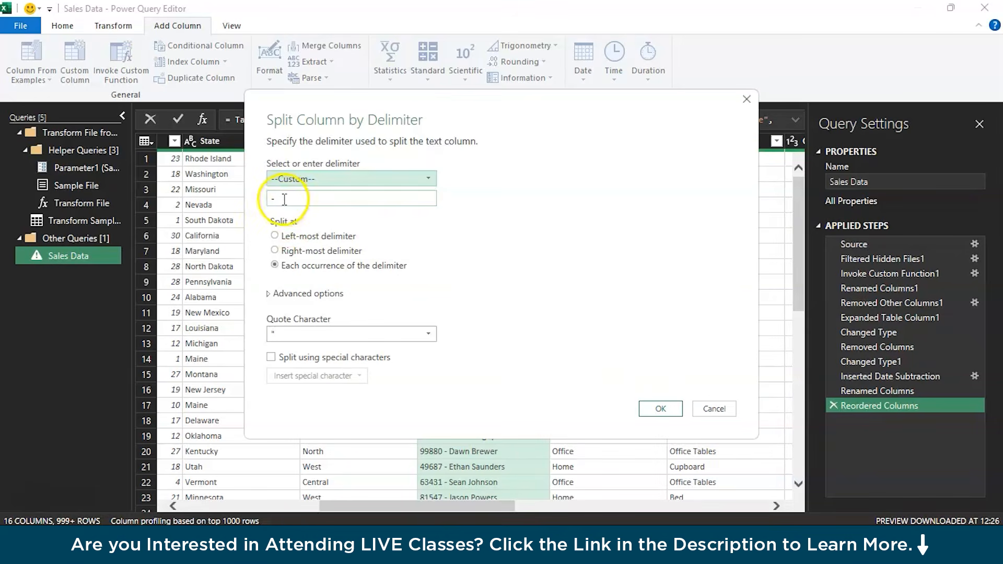
click(285, 198)
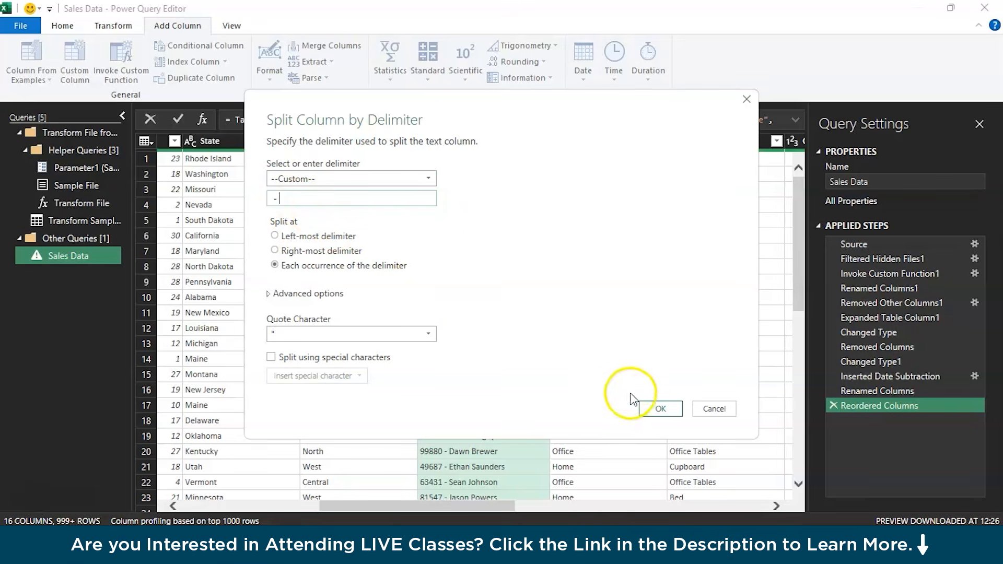
click(662, 410)
Step: Rename the two columns produced by the split Customer ID and Customer Name
double_click(490, 141)
click(491, 140)
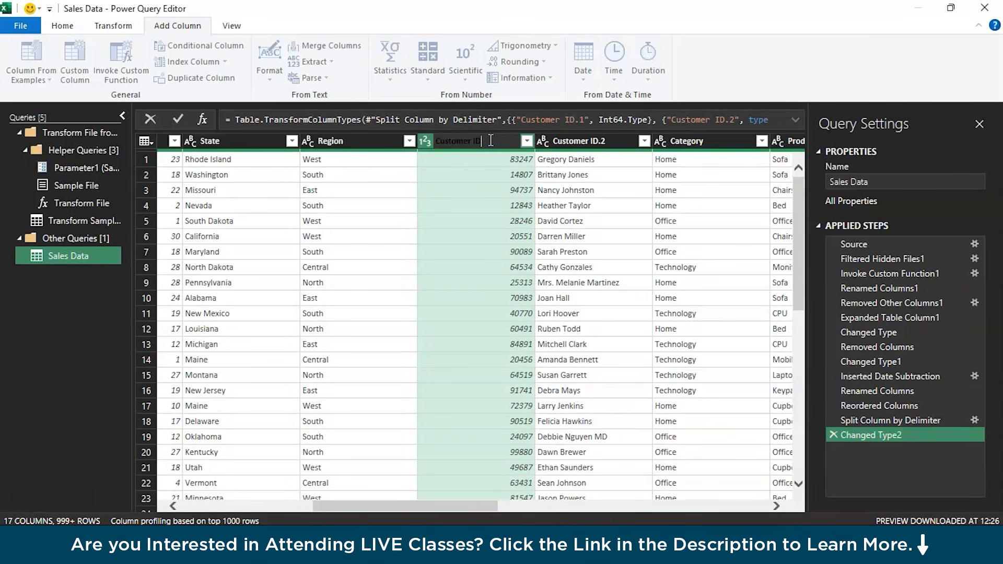
double_click(608, 141)
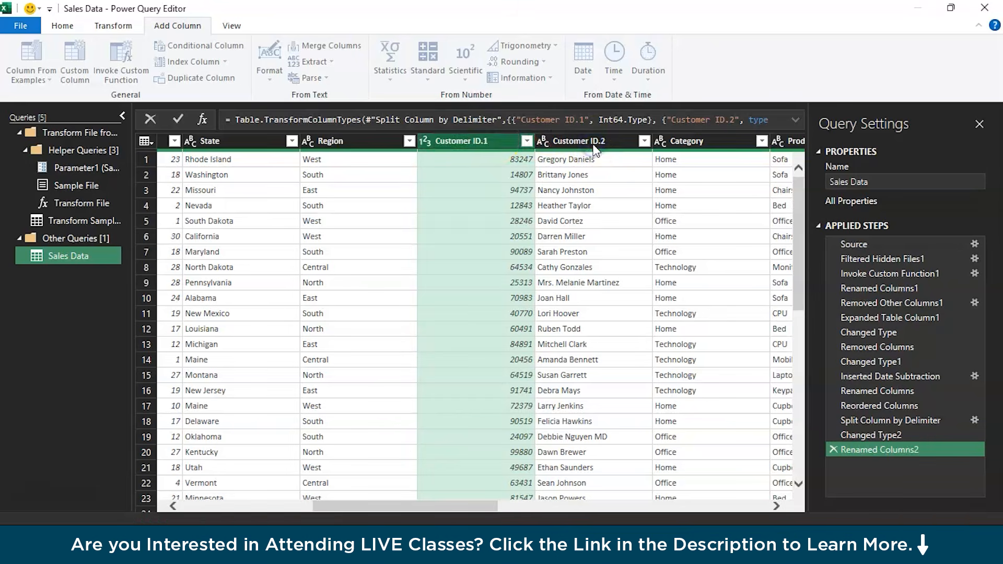
click(619, 141)
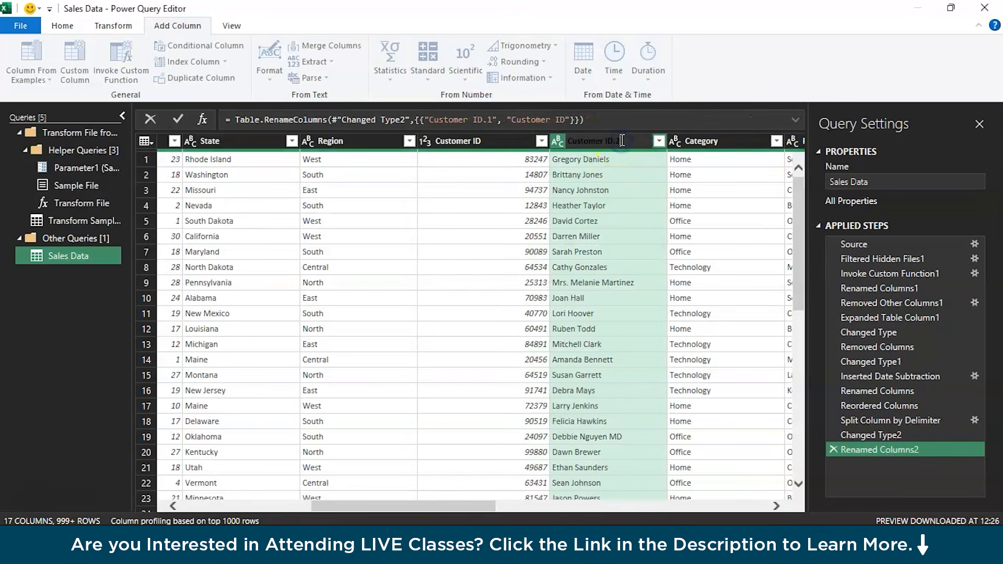
text(Name)
click(623, 163)
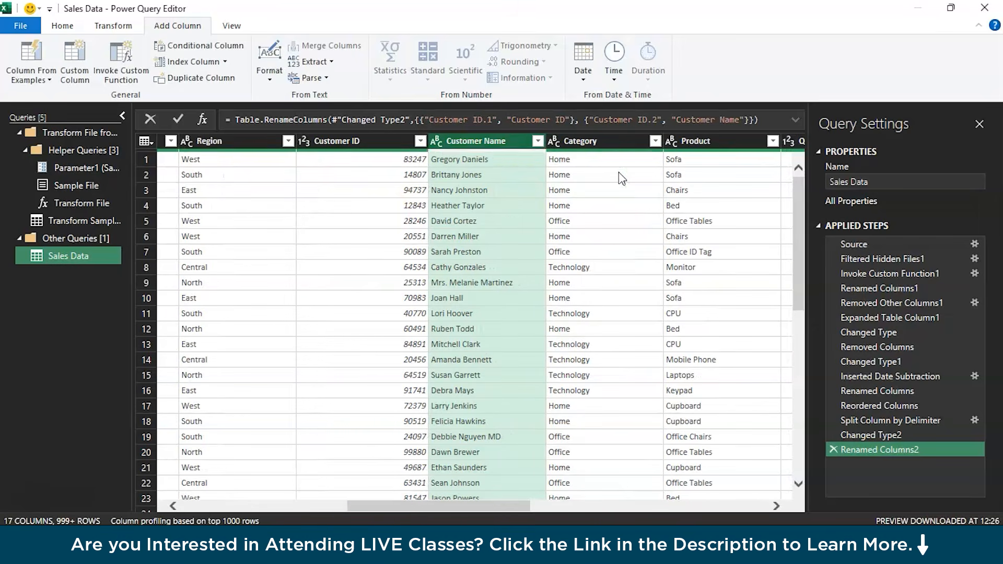
Step: Filter the Order Status column to exclude Not-Delivered and Order-Cancelled, keeping only Delivered and In-Transit rows
click(565, 377)
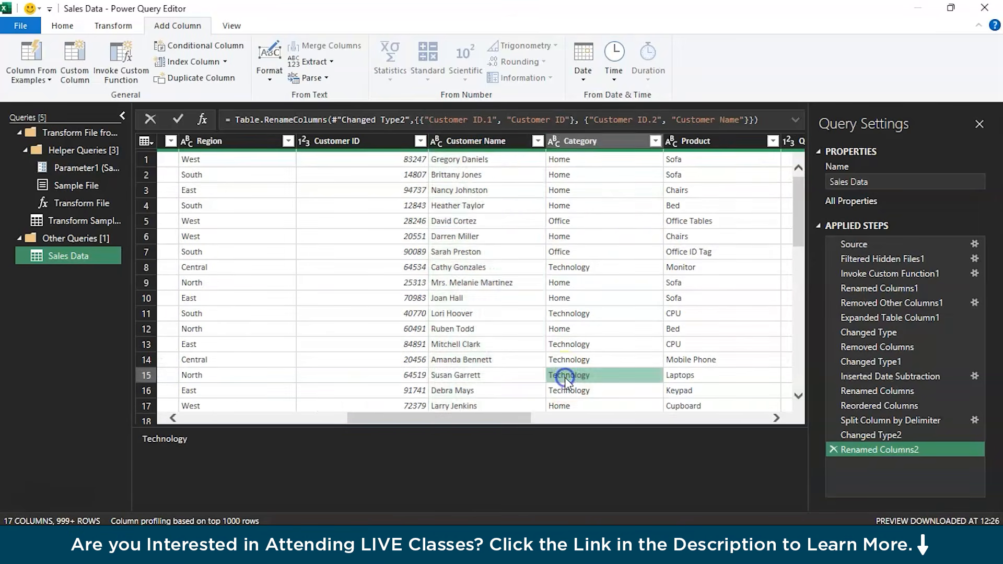
scroll(567, 380, right, 3)
scroll(568, 384, right, 2)
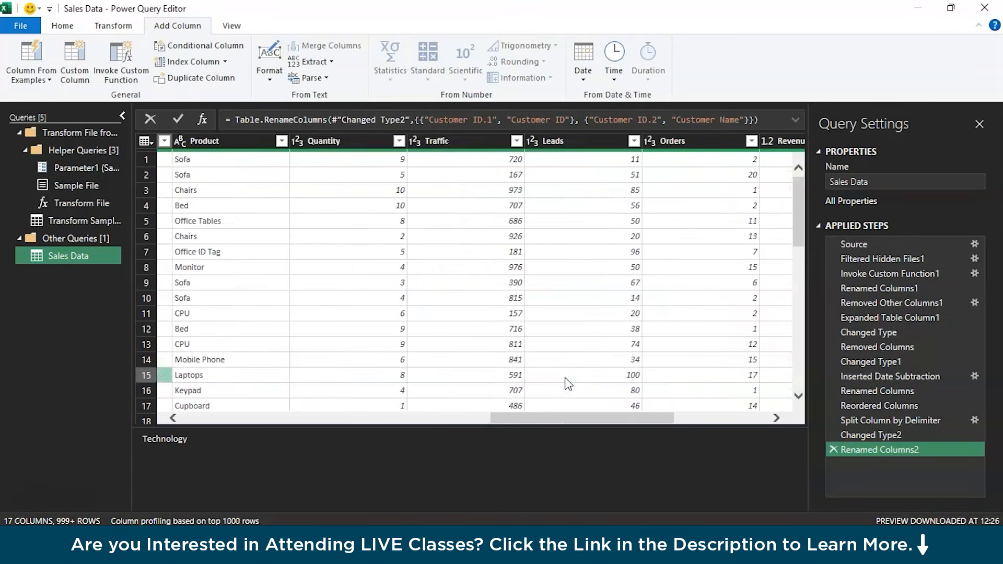
scroll(568, 384, right, 4)
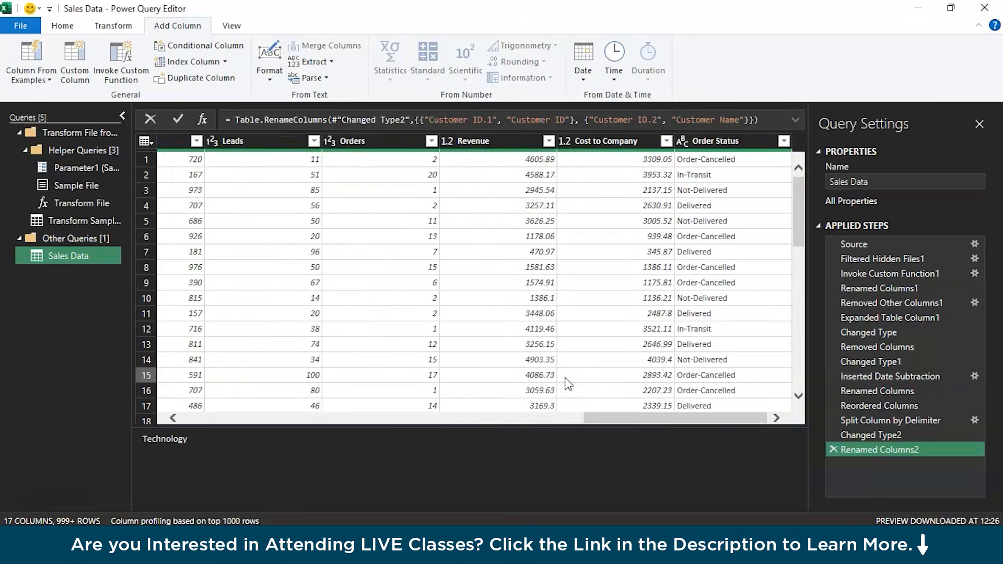
click(743, 141)
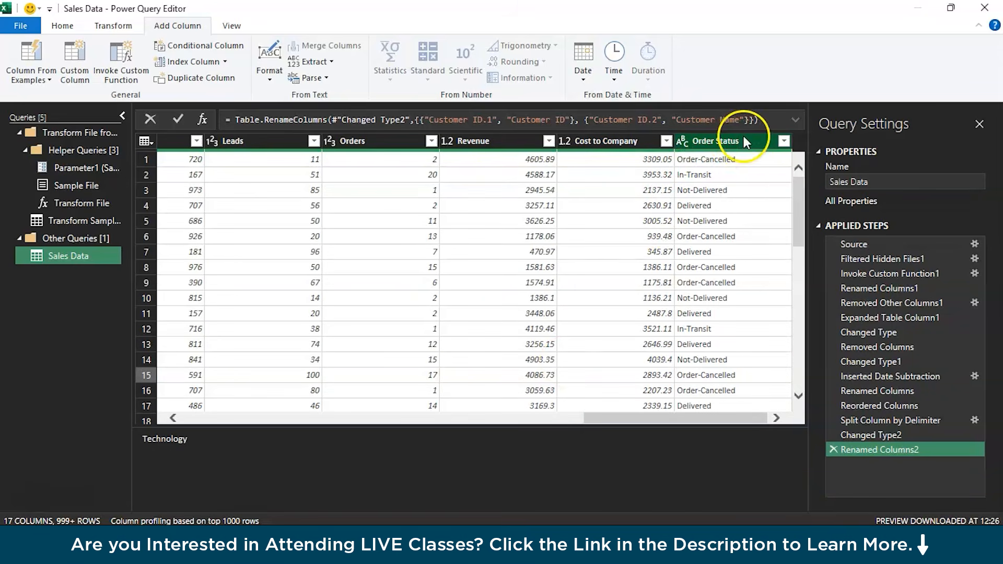
click(783, 141)
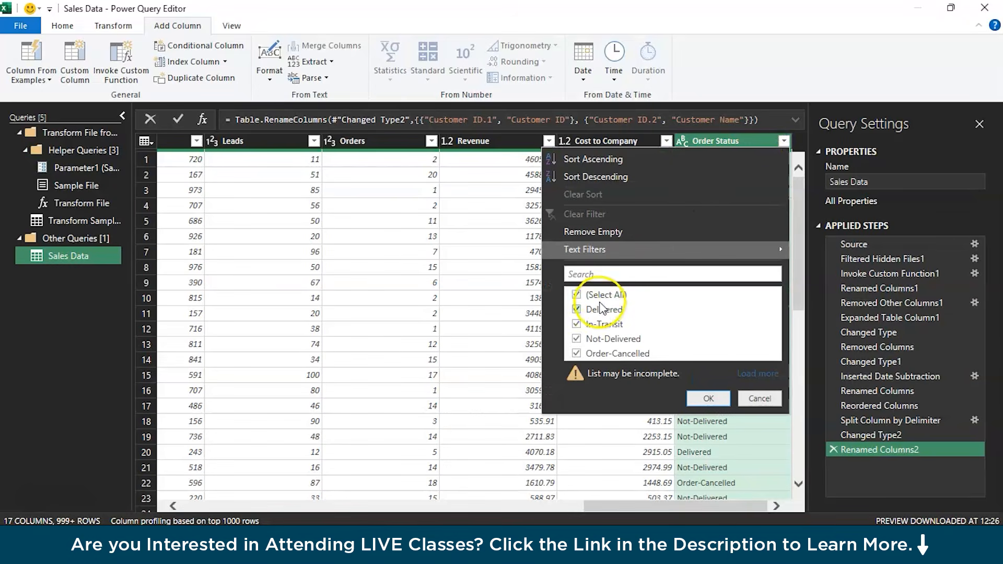
click(579, 339)
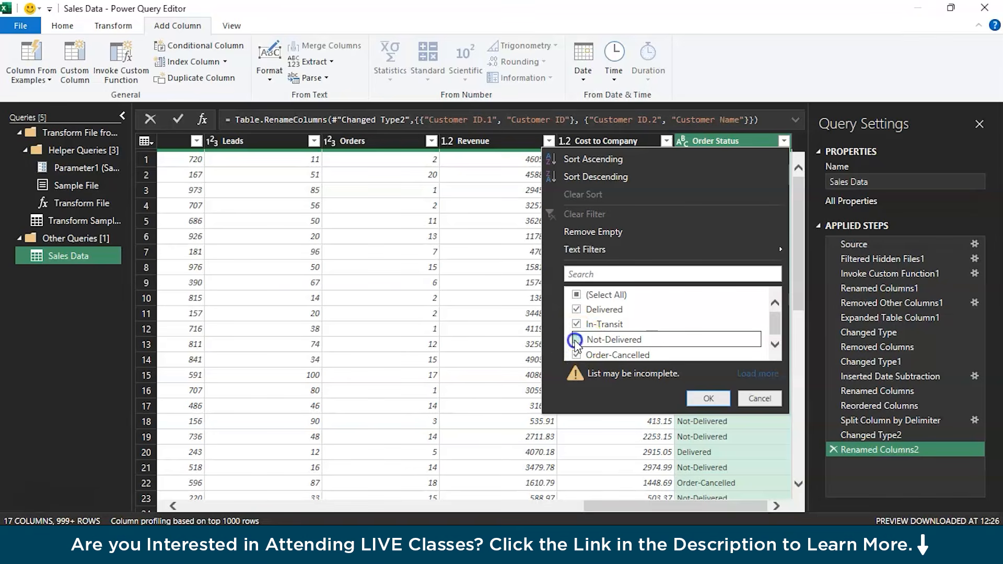
click(576, 354)
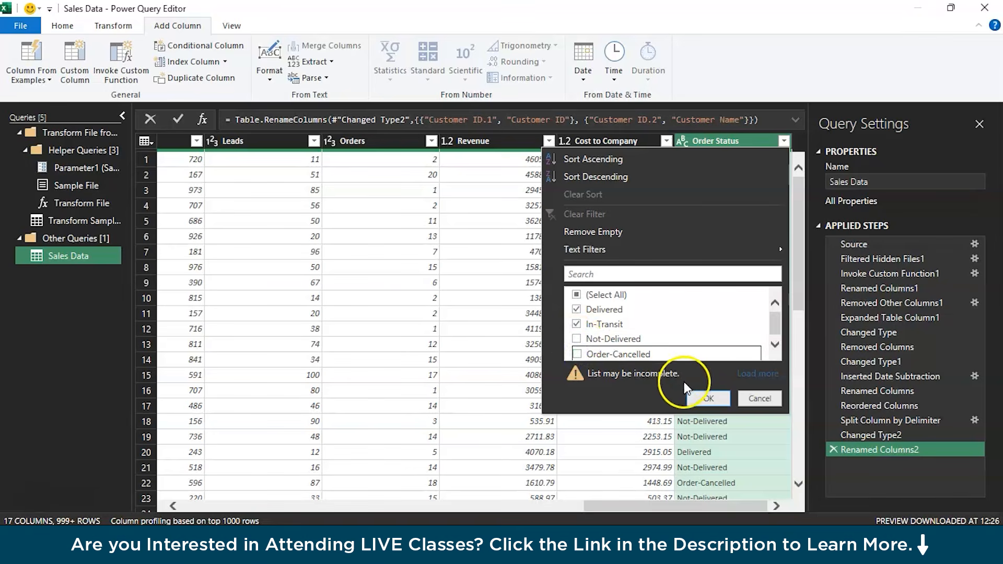
click(696, 399)
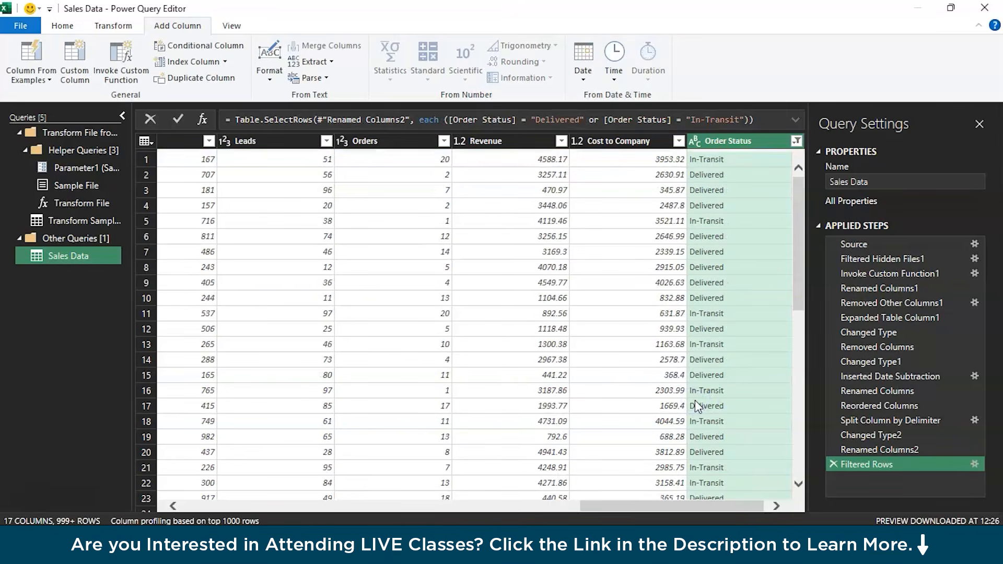
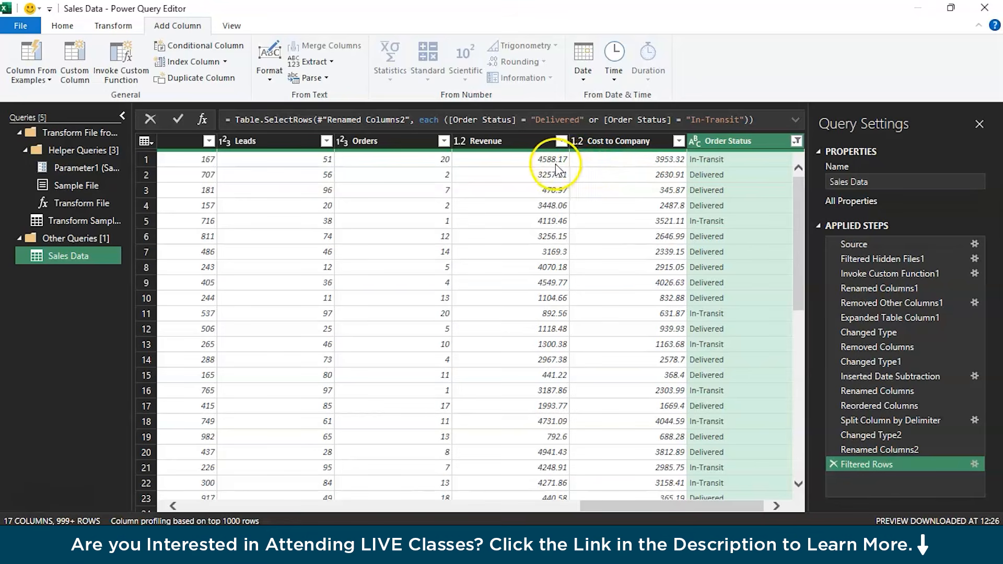
Step: Add a column that subtracts Cost to Company from Revenue
click(521, 148)
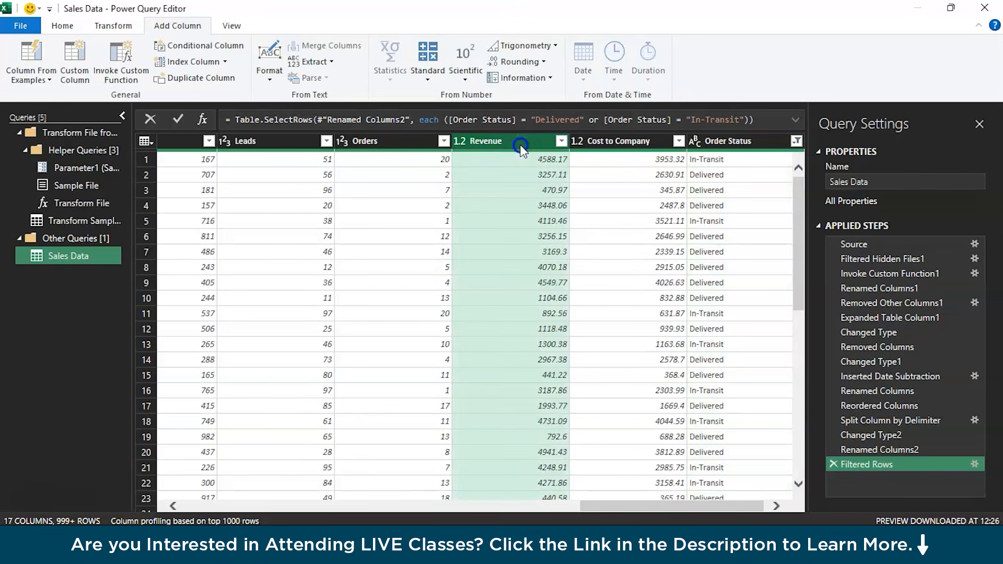
ctrl+click(596, 139)
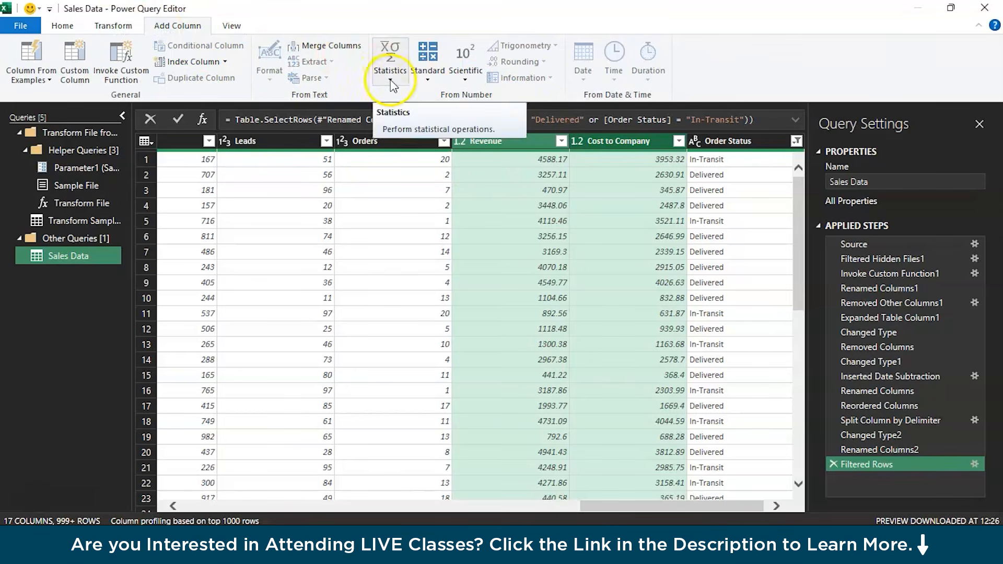
click(418, 80)
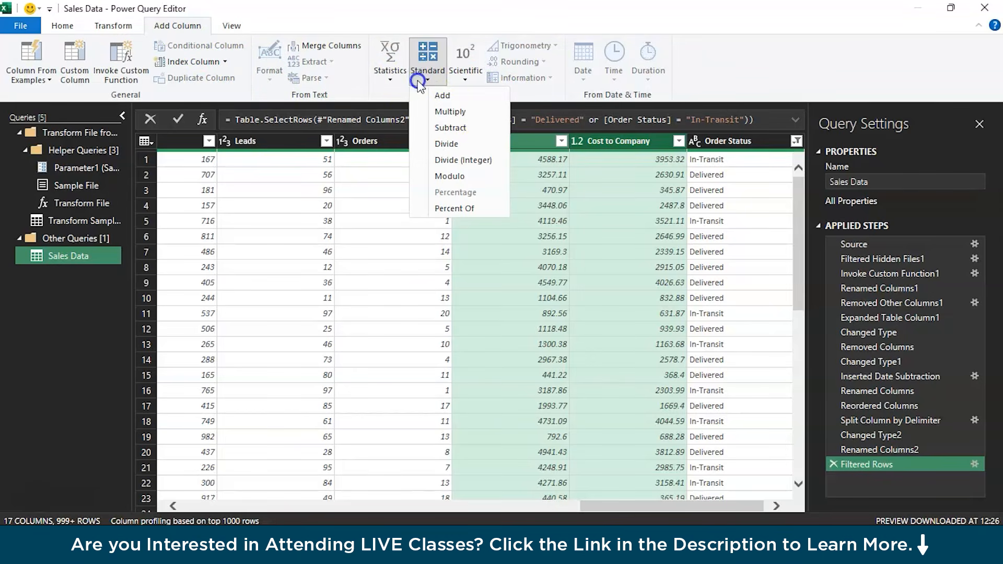
click(441, 128)
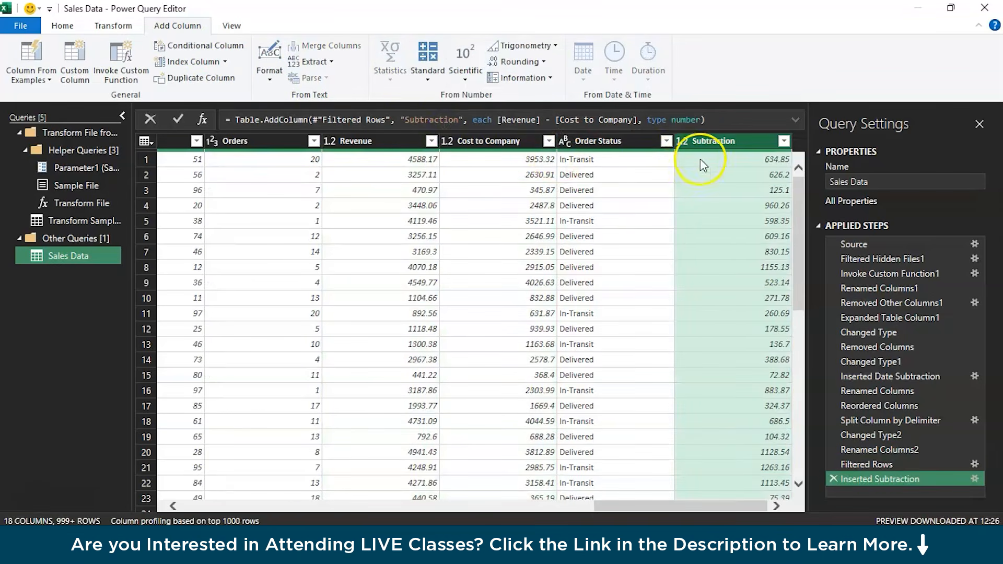
Step: Rename the new subtraction column Profit and move it between the Cost to Company and Order Status columns
double_click(703, 138)
text(Profit)
click(734, 210)
drag(725, 141, 590, 146)
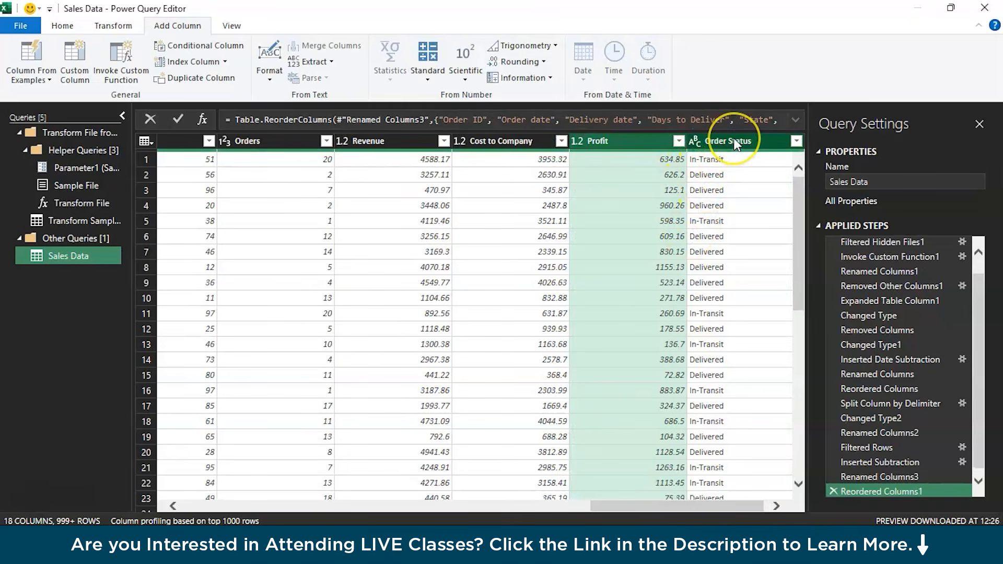
scroll(566, 278, left, 10)
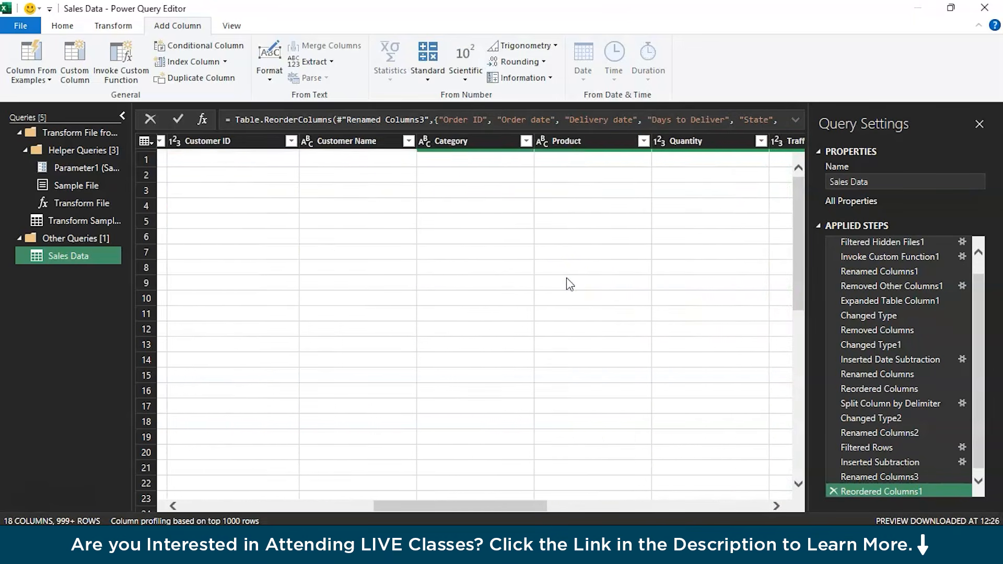
scroll(566, 277, left, 5)
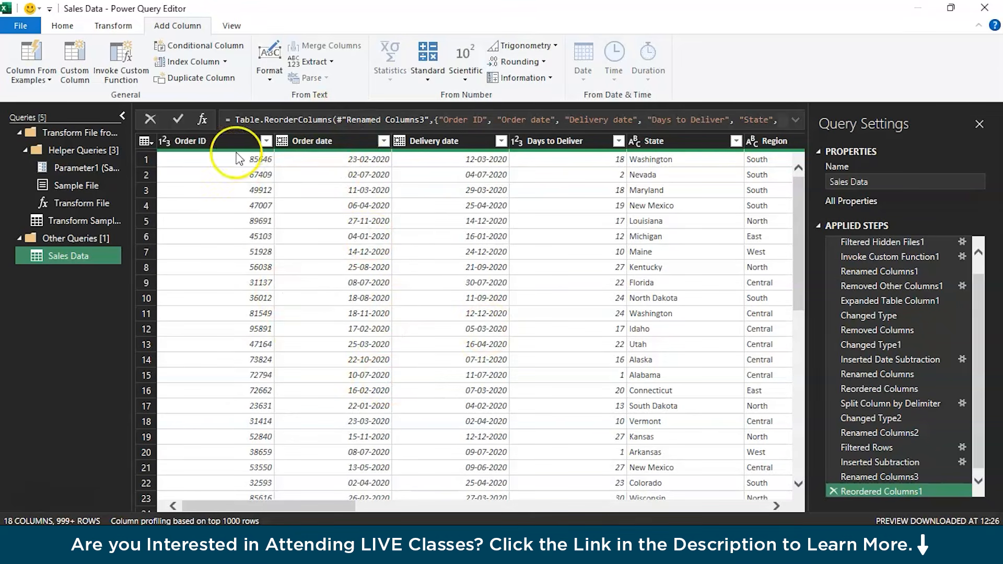
Step: Close the query editor and load the Sales Data query as a table on a new worksheet, adding it to the Data Model
click(77, 26)
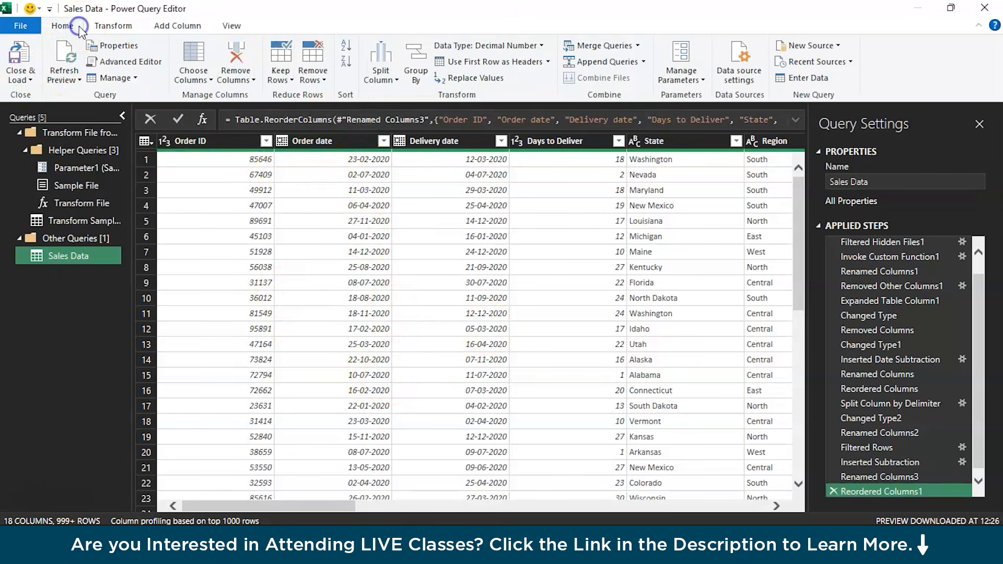
click(31, 78)
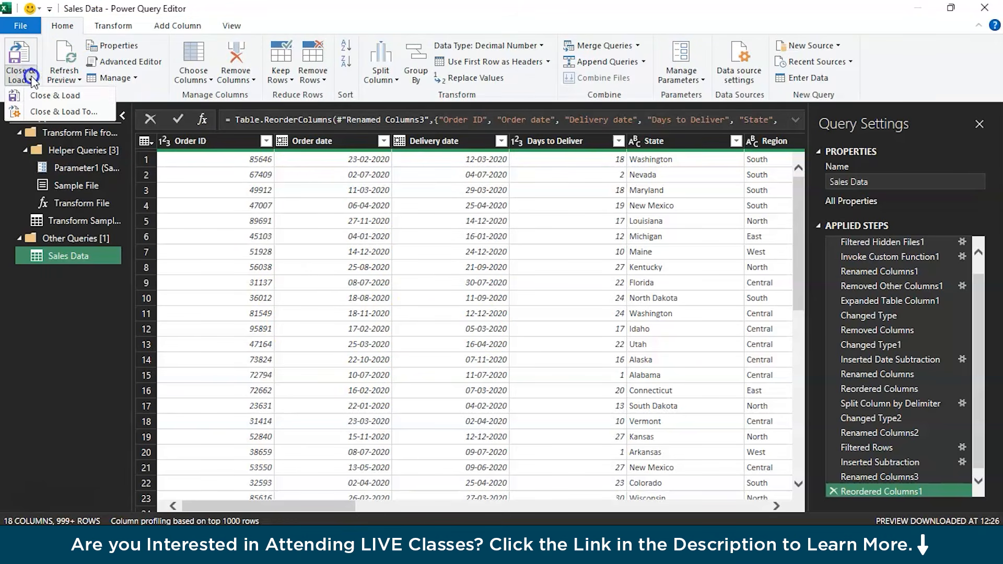
click(36, 114)
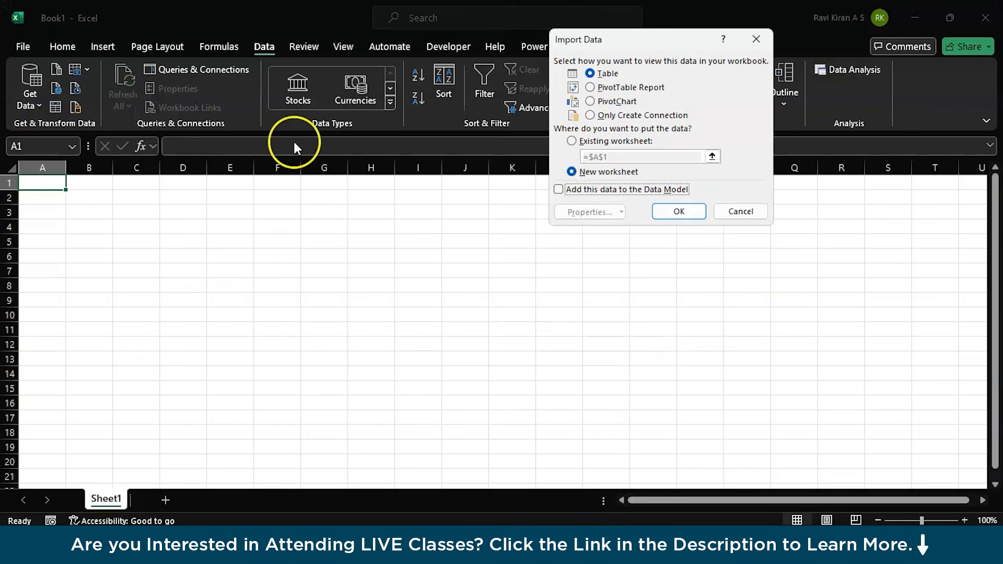
click(559, 190)
click(668, 212)
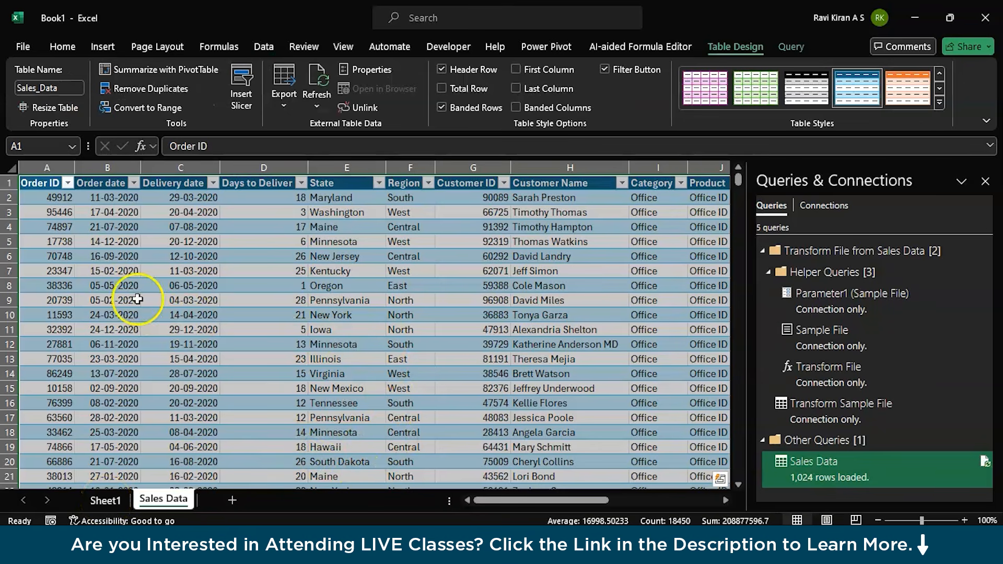
Step: Review the loaded Sales Data table's columns from Order ID across to Order Status
scroll(171, 224, right, 1)
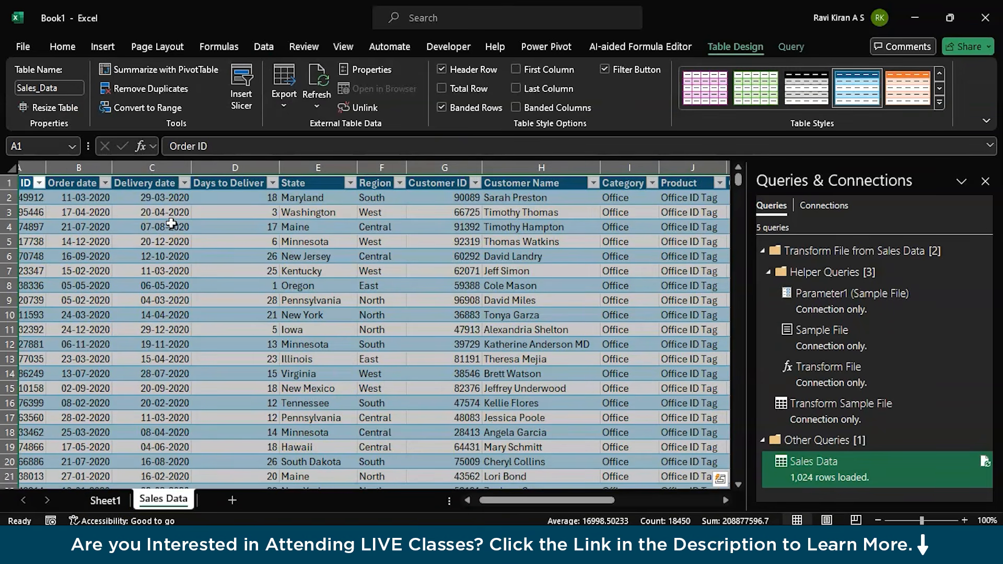
scroll(234, 199, right, 1)
scroll(234, 199, right, 2)
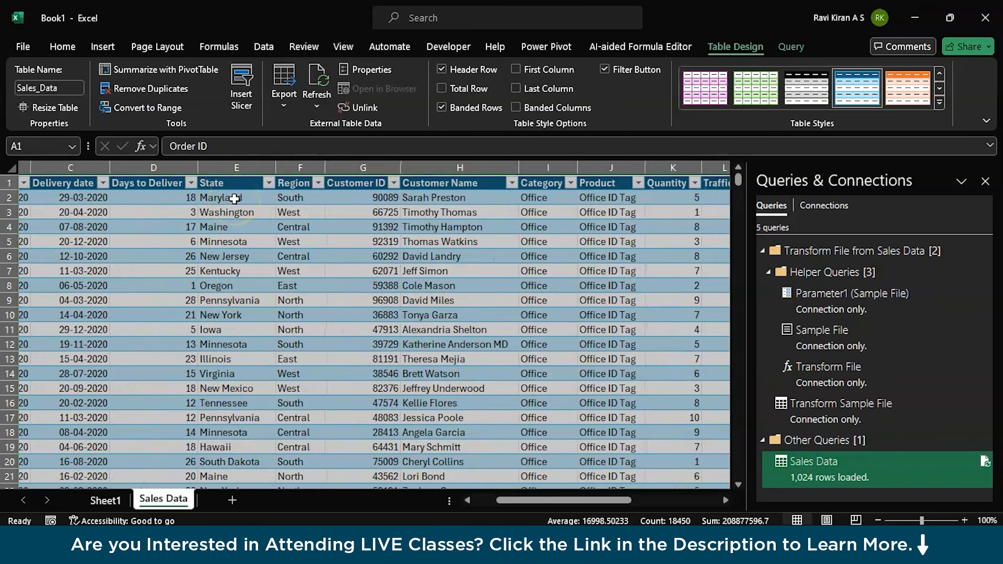
scroll(331, 202, right, 3)
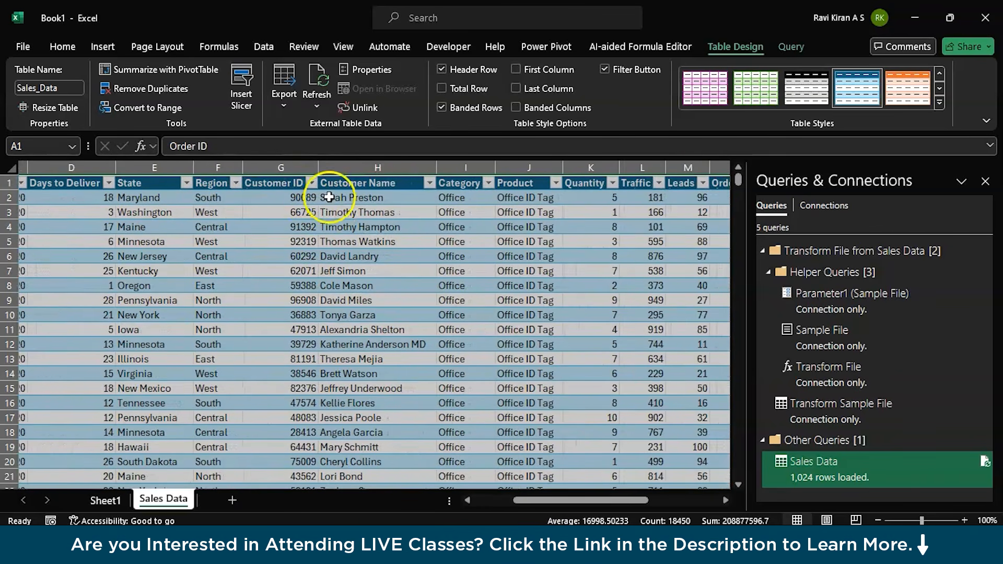
scroll(408, 210, right, 4)
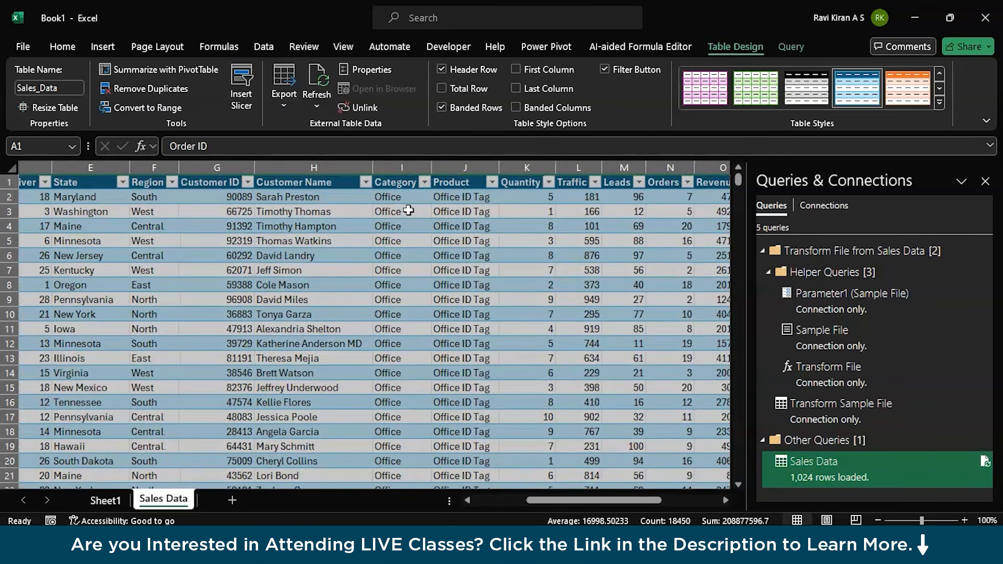
scroll(409, 210, right, 8)
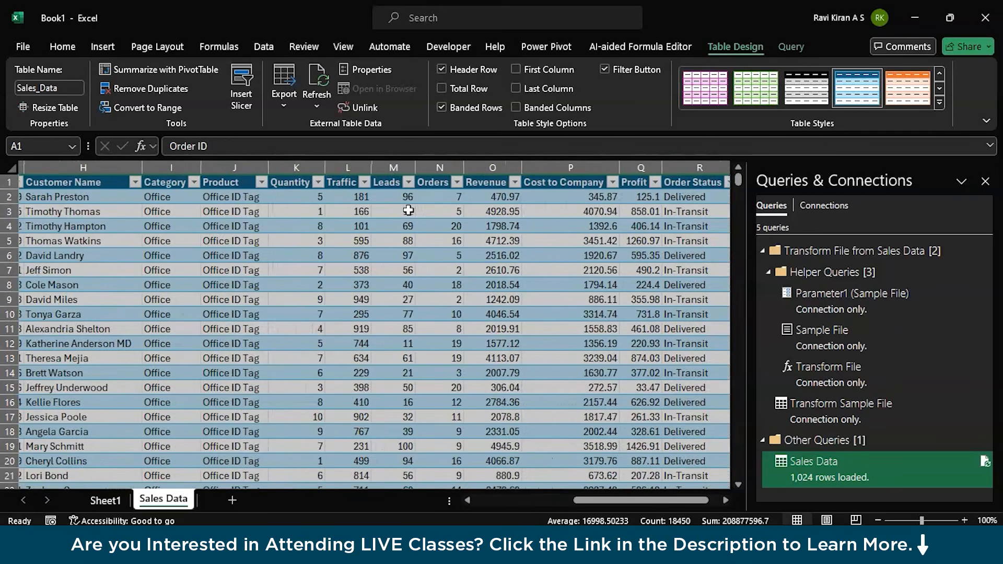
scroll(408, 210, right, 2)
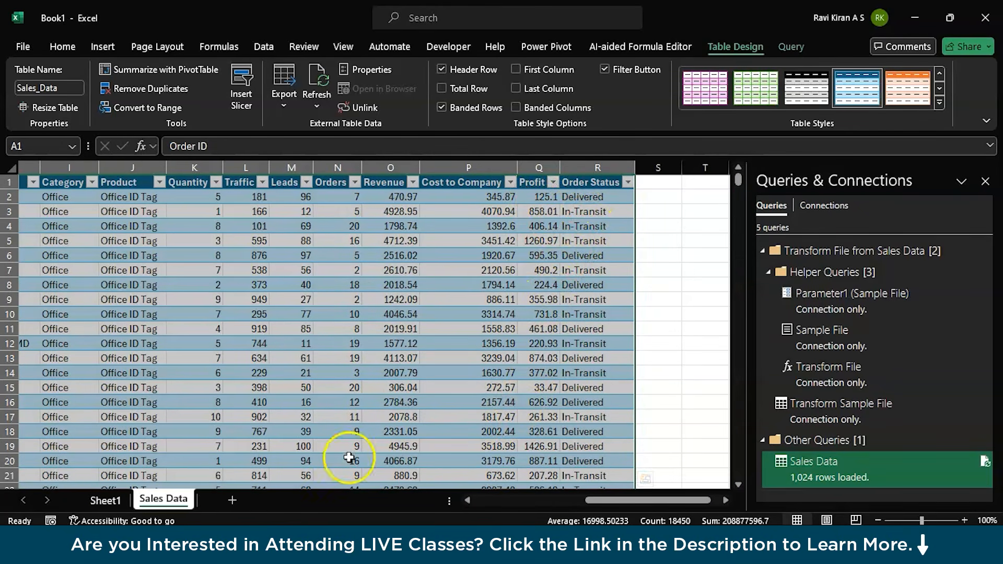
click(103, 500)
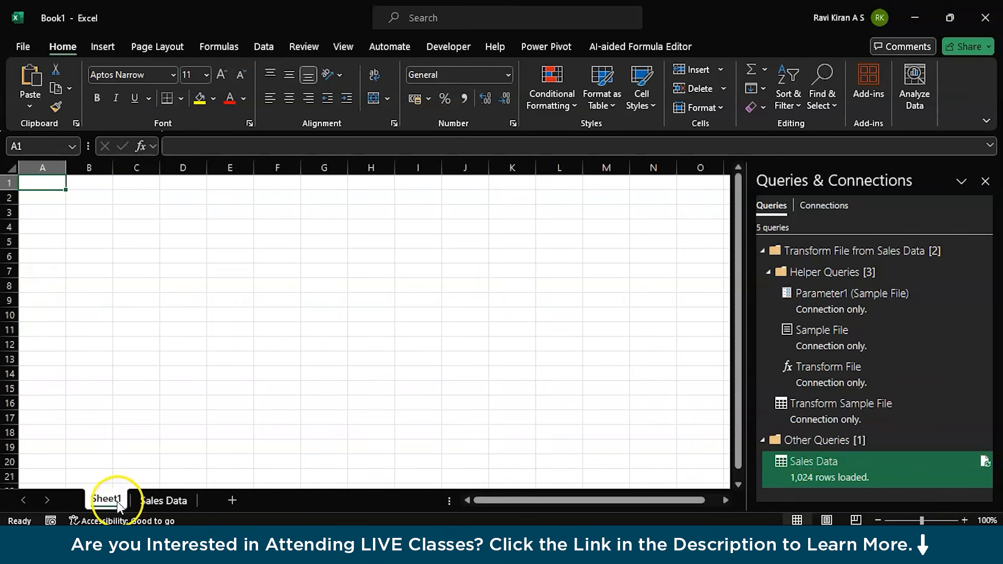
click(166, 499)
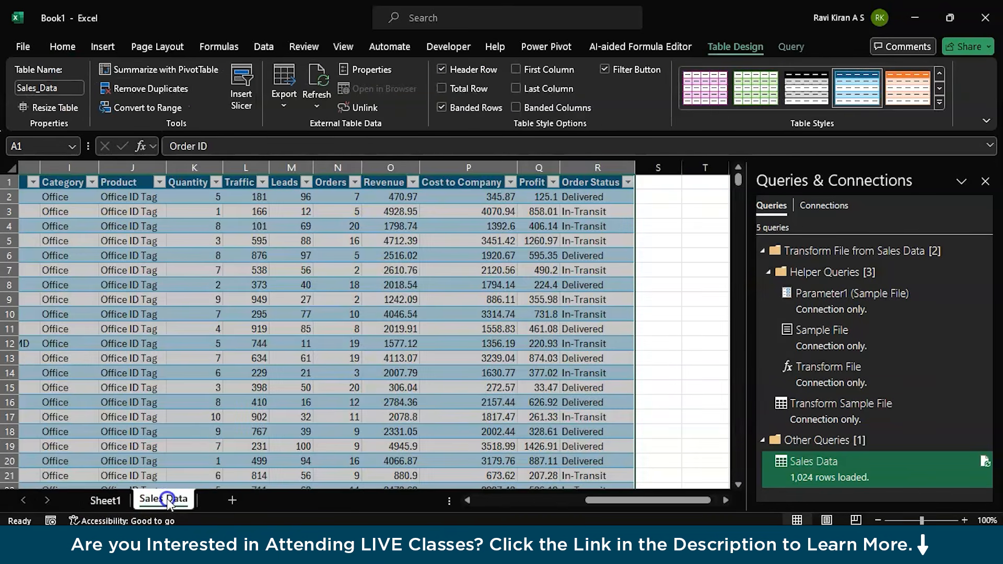
click(263, 358)
key(ctrl+a)
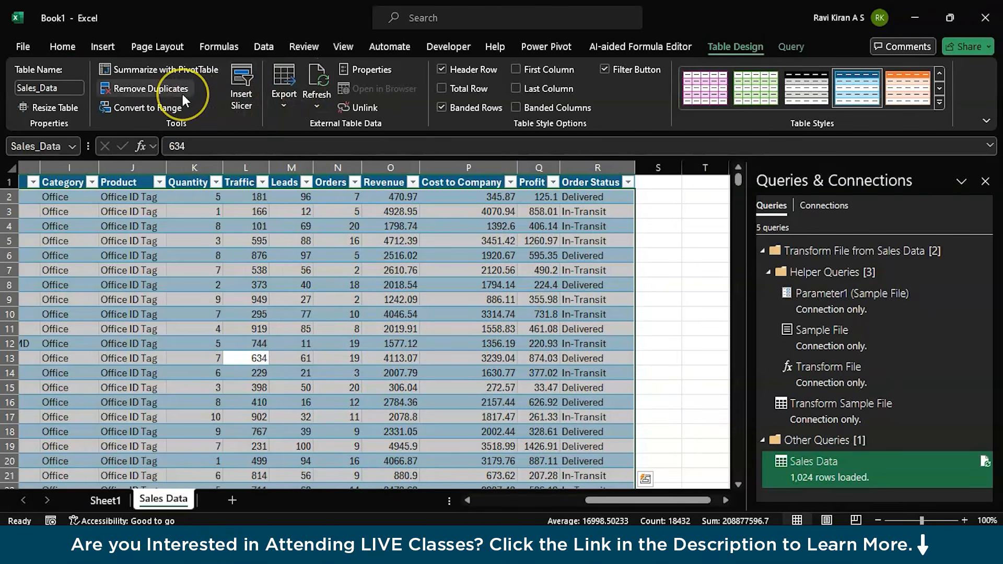
click(299, 254)
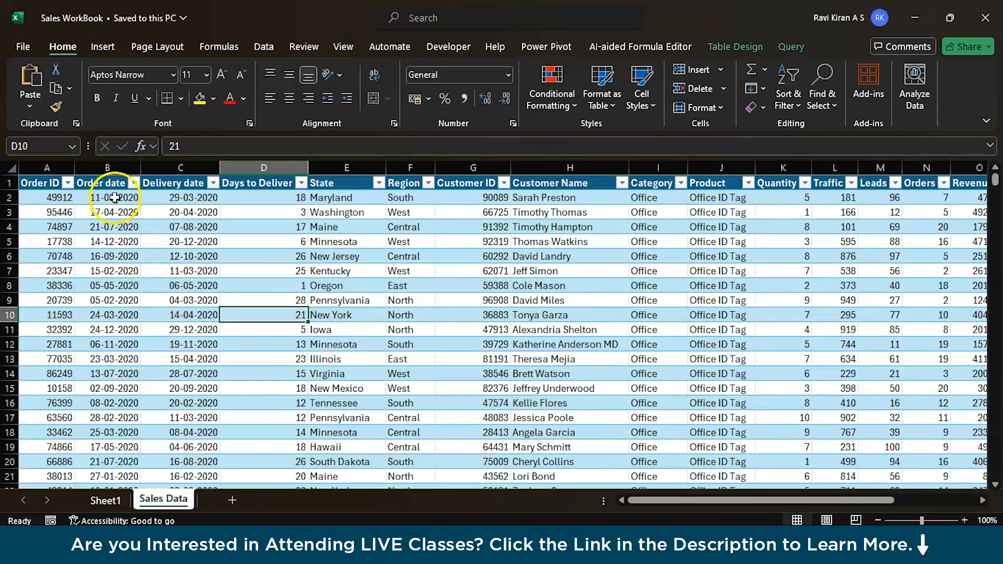
Step: Inspect the year and month grouping in the Order date column's filter without applying a filter
click(132, 186)
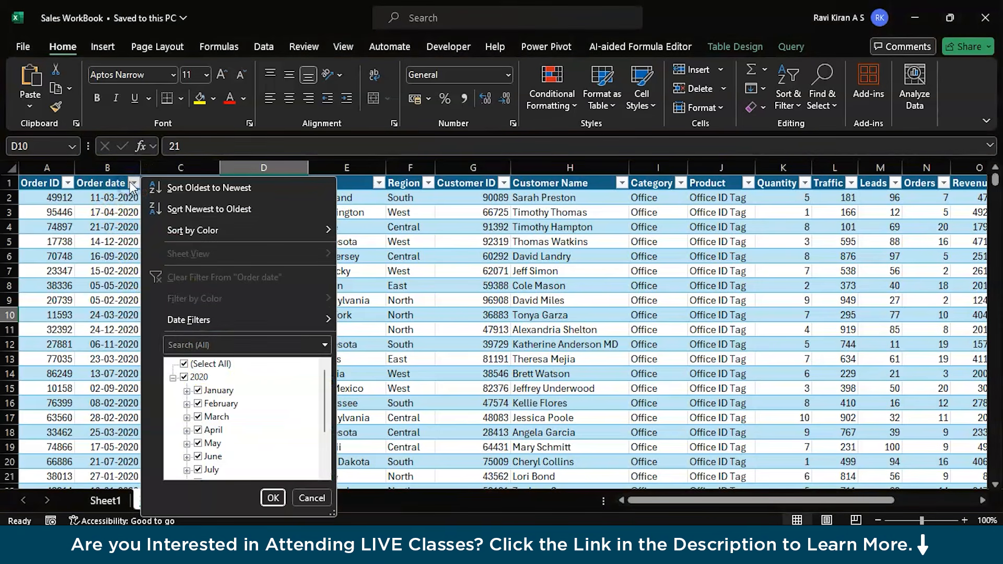
click(173, 377)
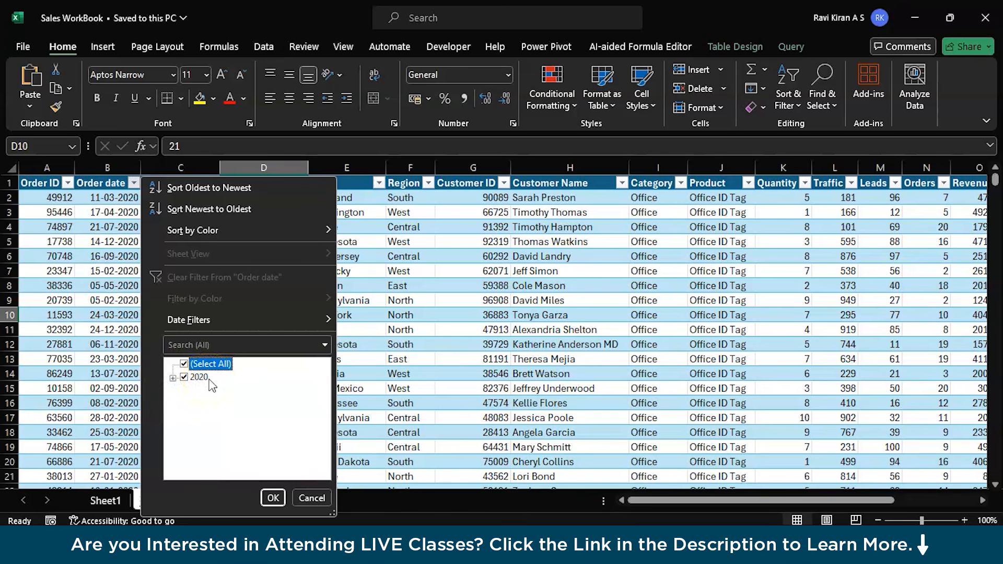
click(210, 401)
click(310, 498)
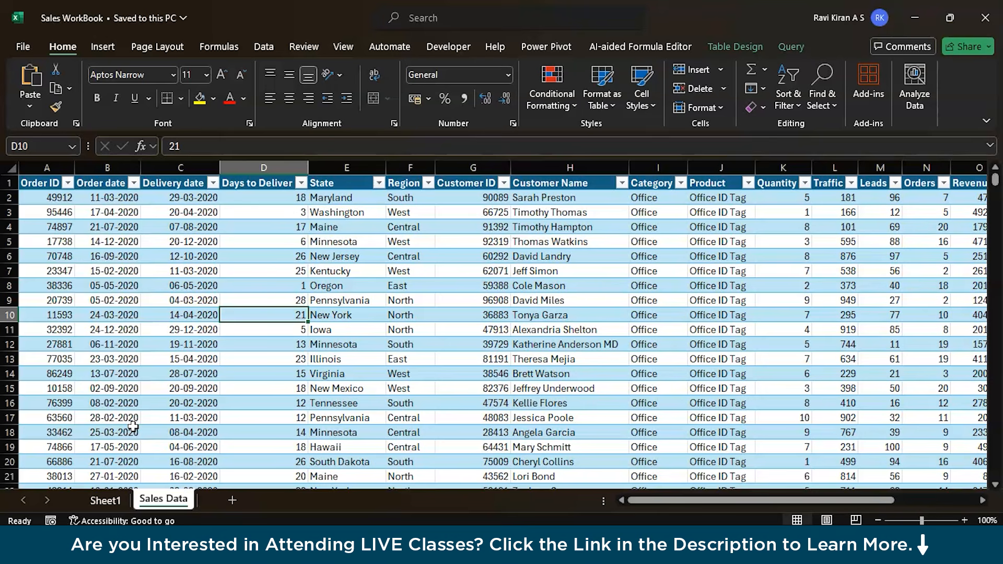
click(264, 47)
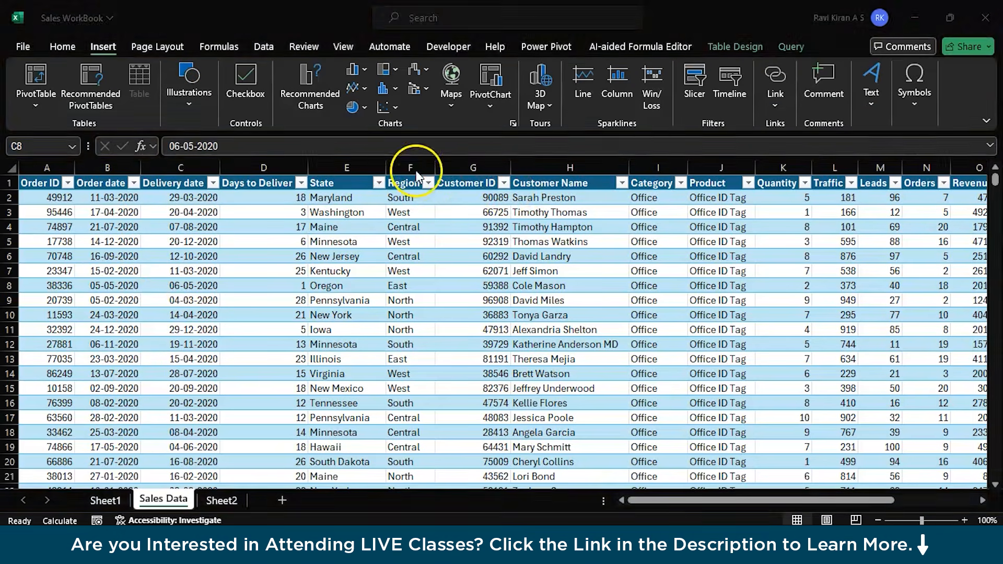
Step: Insert the recommended clustered column PivotChart of average Revenue by Region and move it up beside the Region labels of its pivot table
click(411, 167)
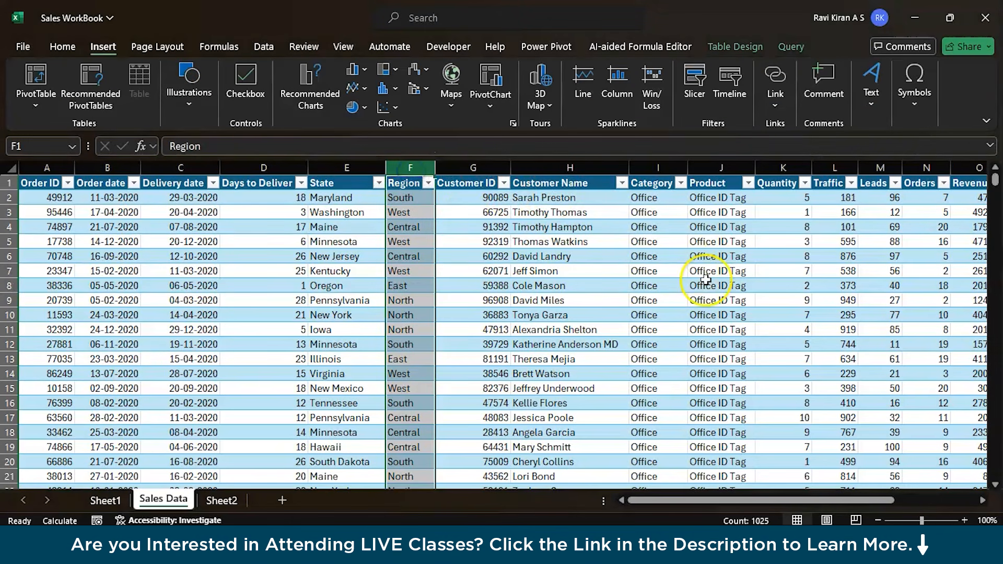
scroll(705, 280, right, 4)
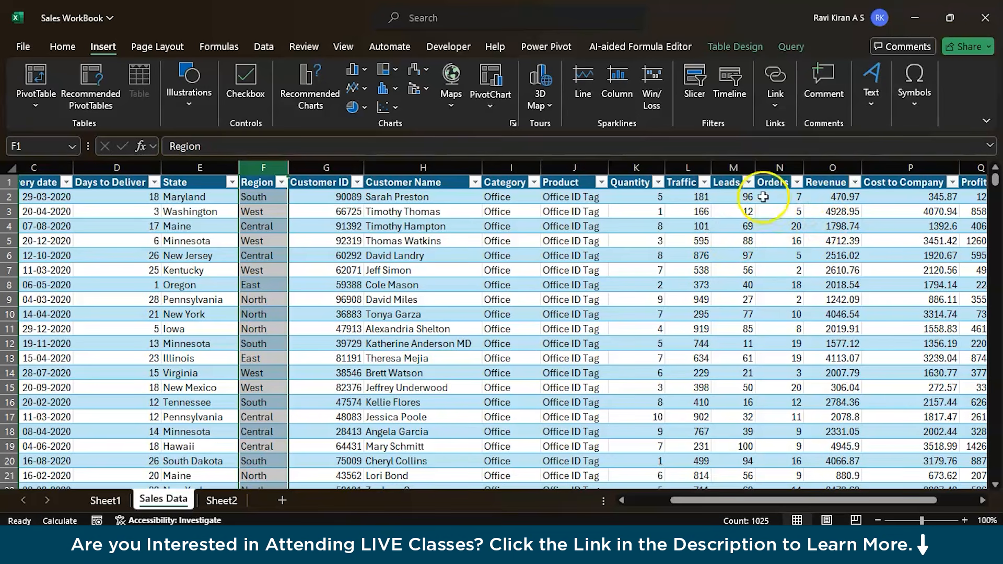
click(833, 167)
ctrl+click(263, 167)
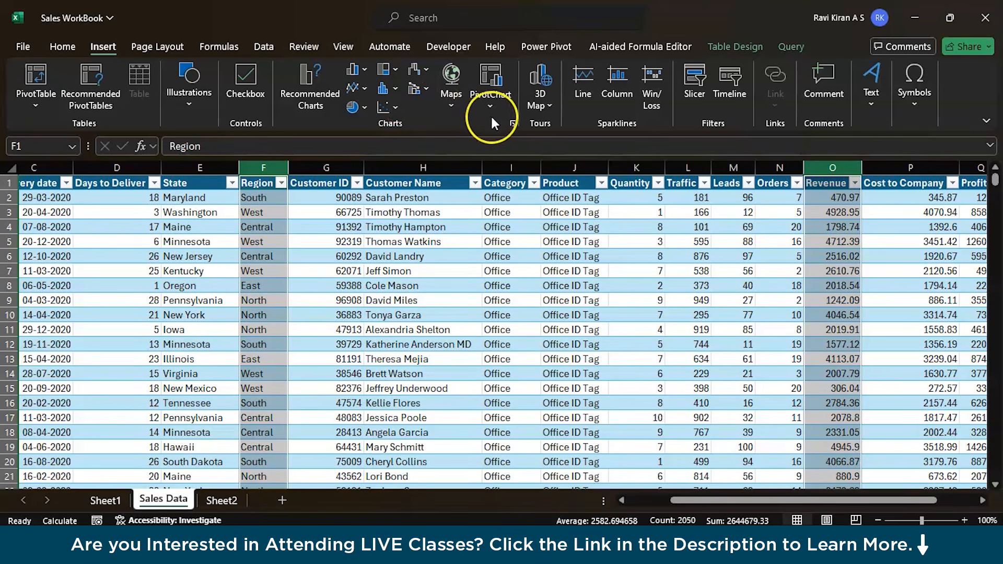
click(518, 125)
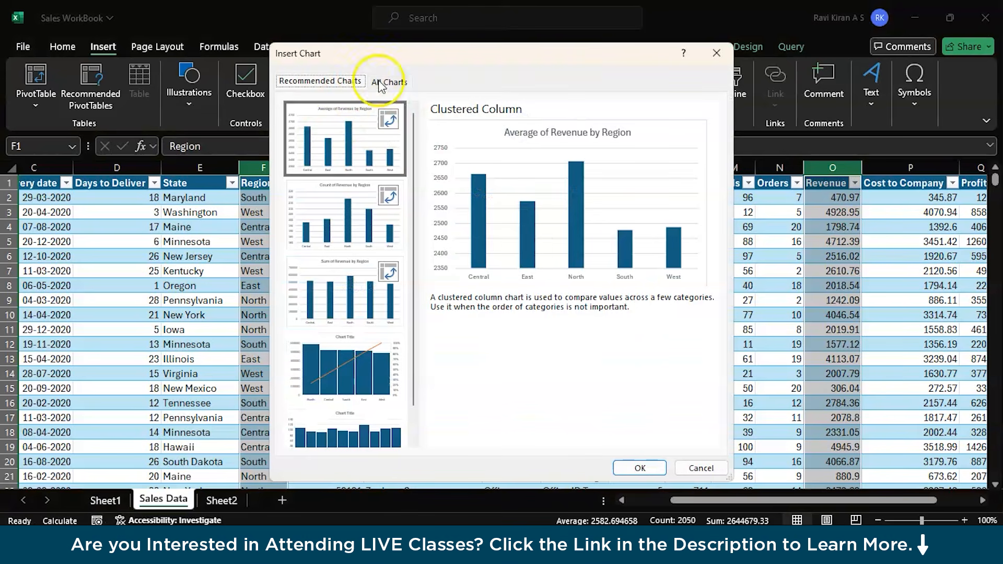
click(630, 467)
drag(504, 279, 274, 237)
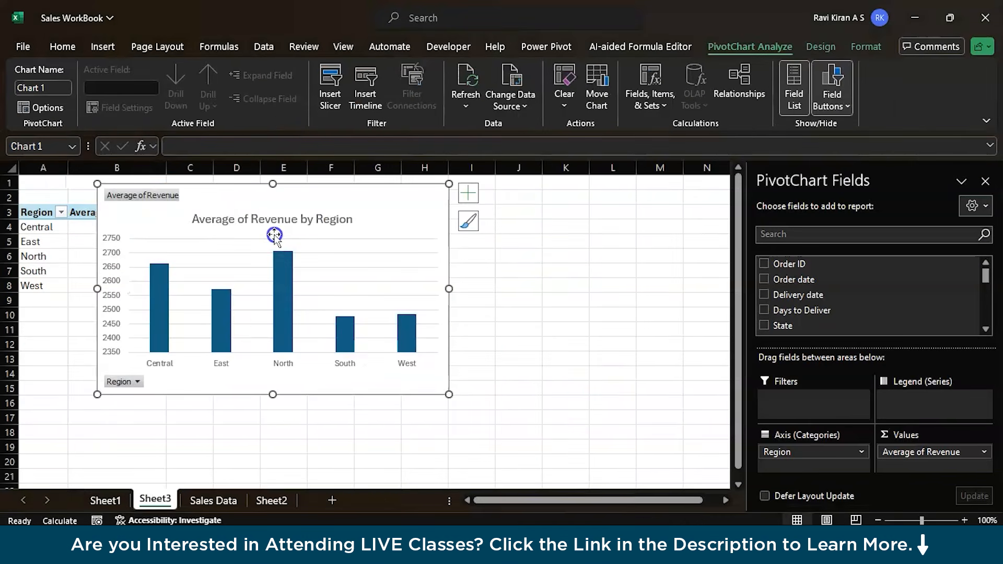
Step: Try charting Revenue by Category as a 2-D pie on the Sales Data sheet and remove the chart
click(199, 499)
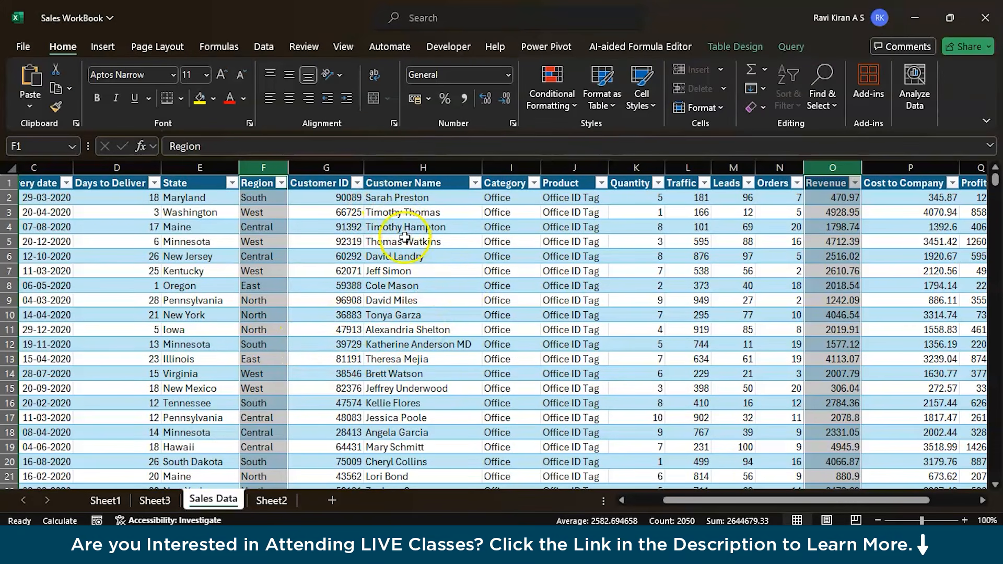
key(ctrl+a)
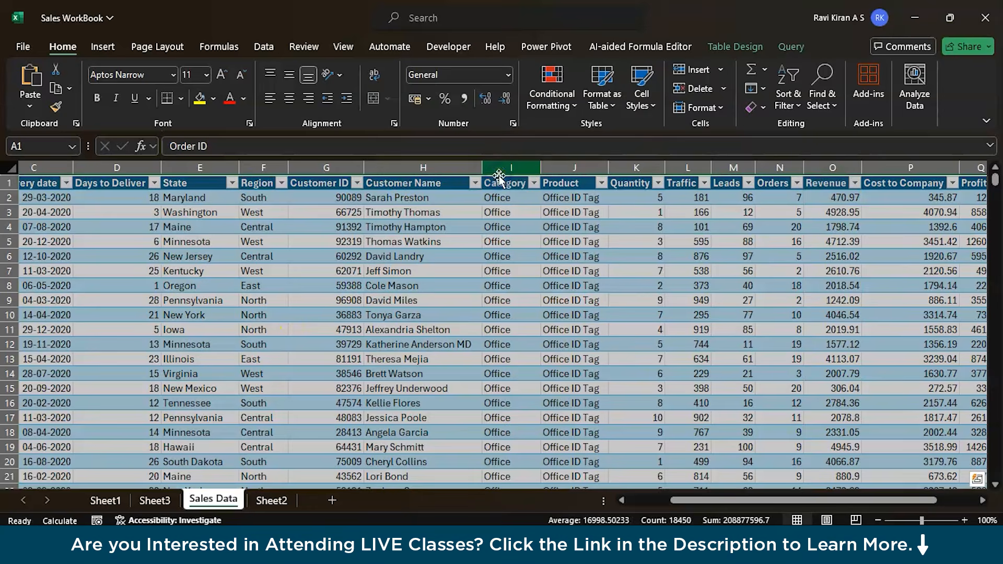
click(497, 176)
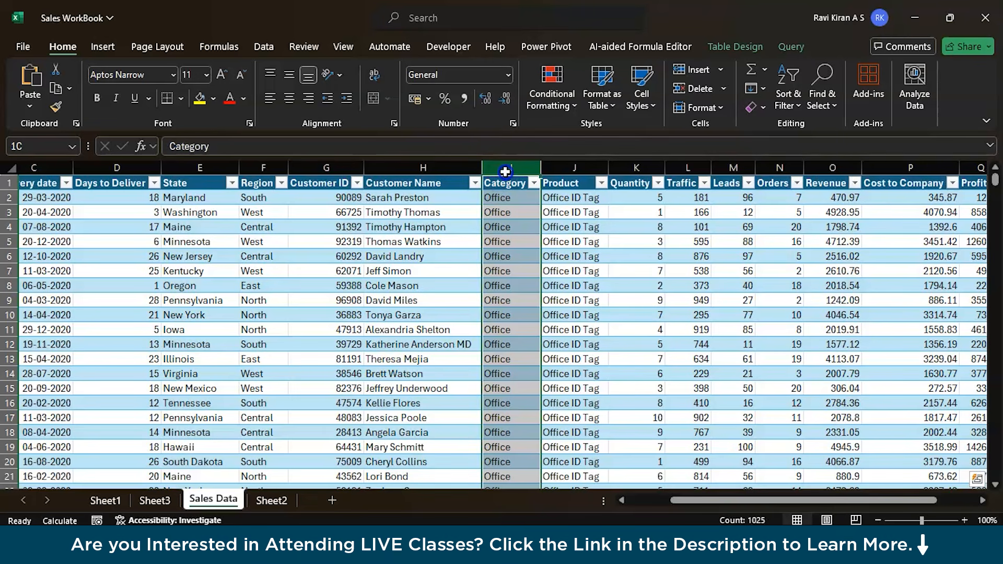
ctrl+click(799, 158)
click(104, 46)
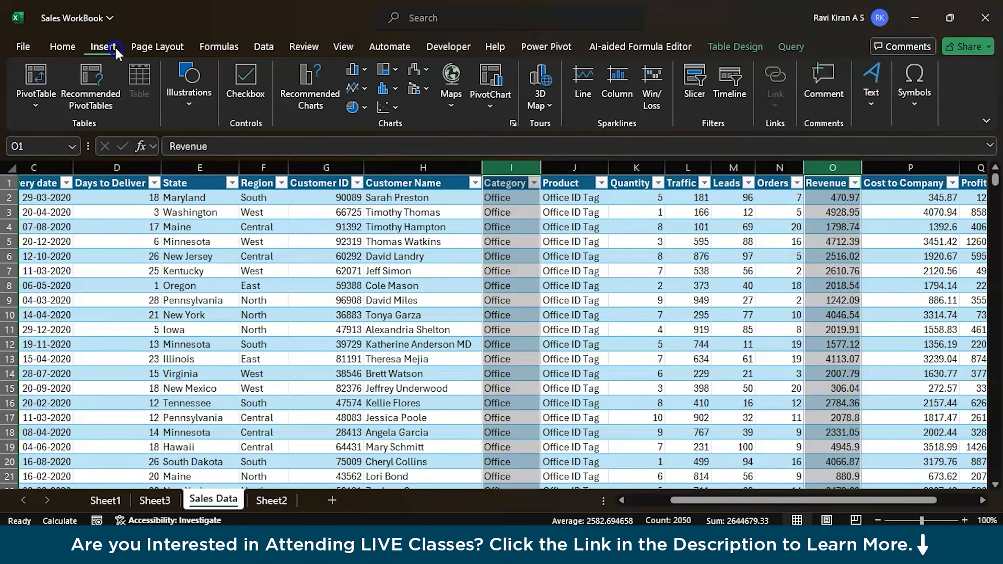
click(354, 107)
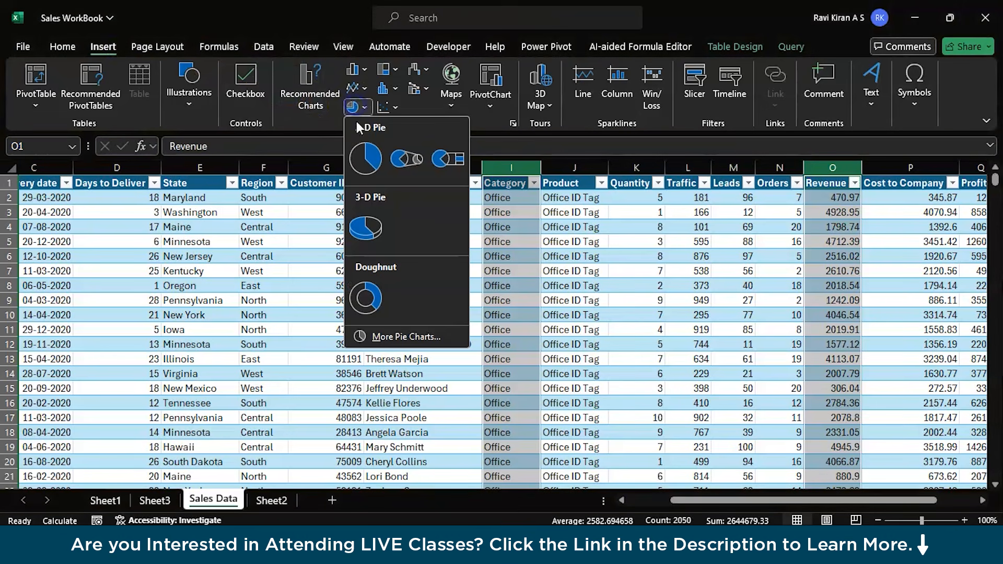
click(377, 165)
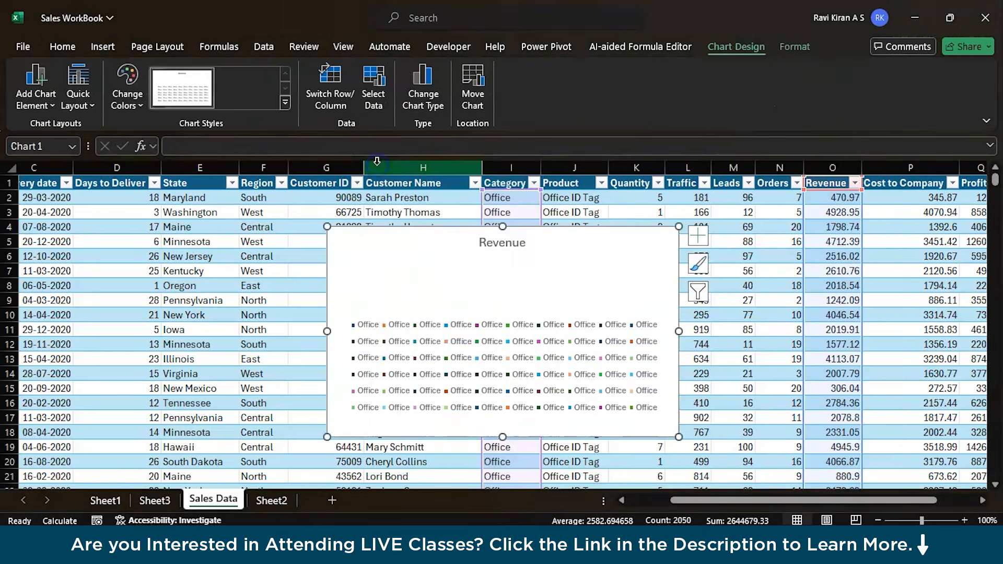
key(Delete)
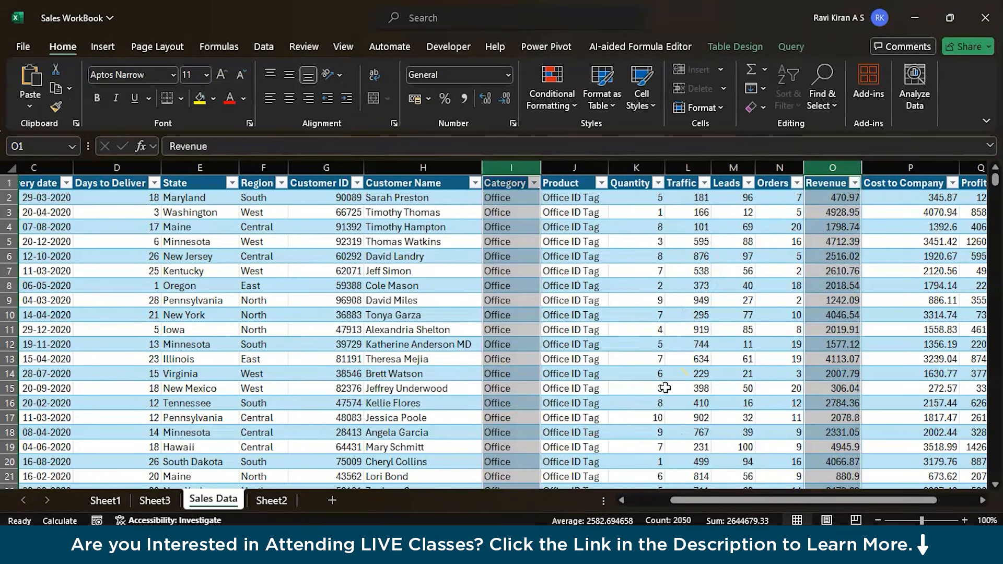
Step: Rename Sheet3, which holds the average revenue PivotChart, as Regionwise sales
click(165, 502)
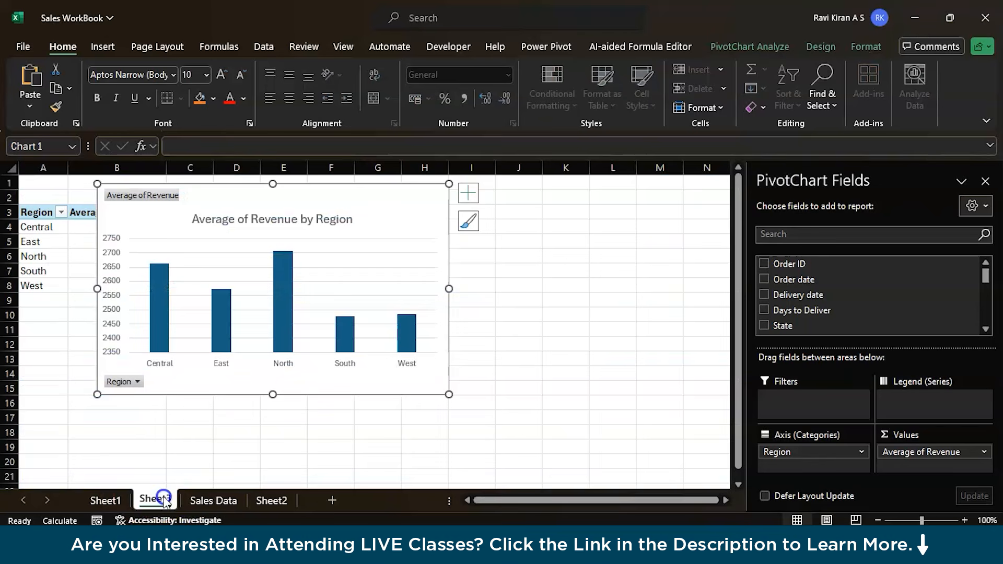
double_click(164, 499)
text(Regionwise sa)
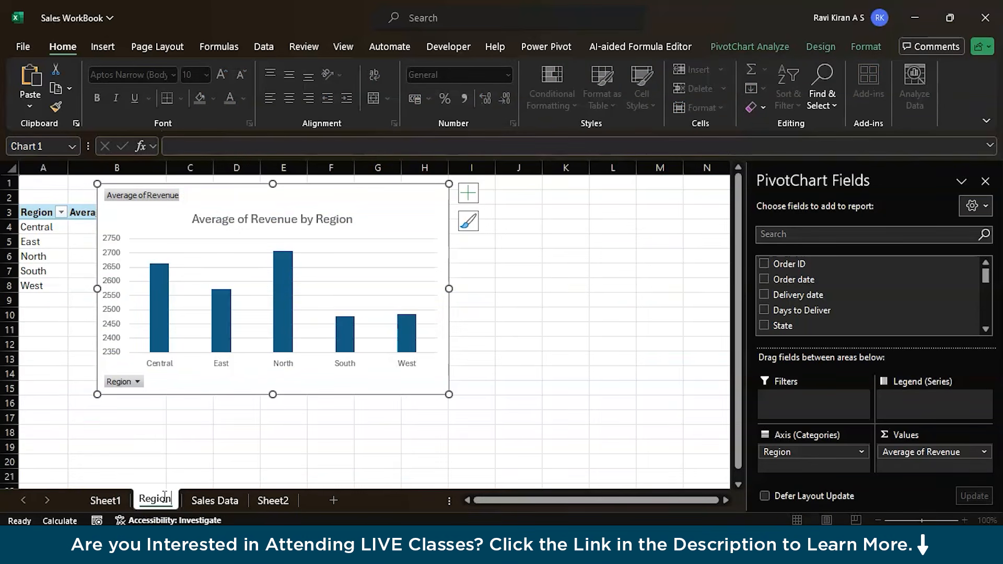
text(les)
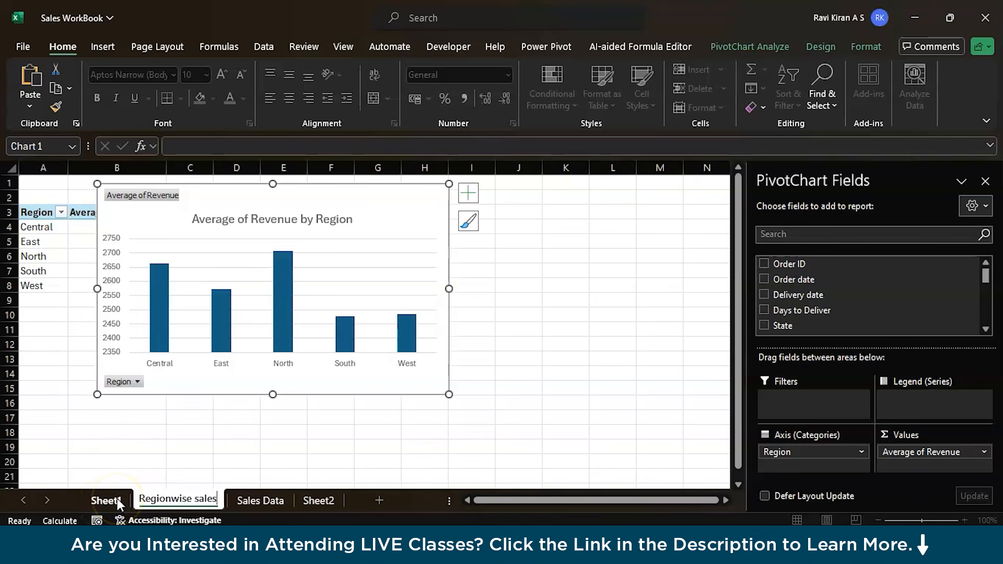
click(236, 500)
Step: Delete the blank Sheet1 from the workbook
click(119, 504)
right_click(119, 505)
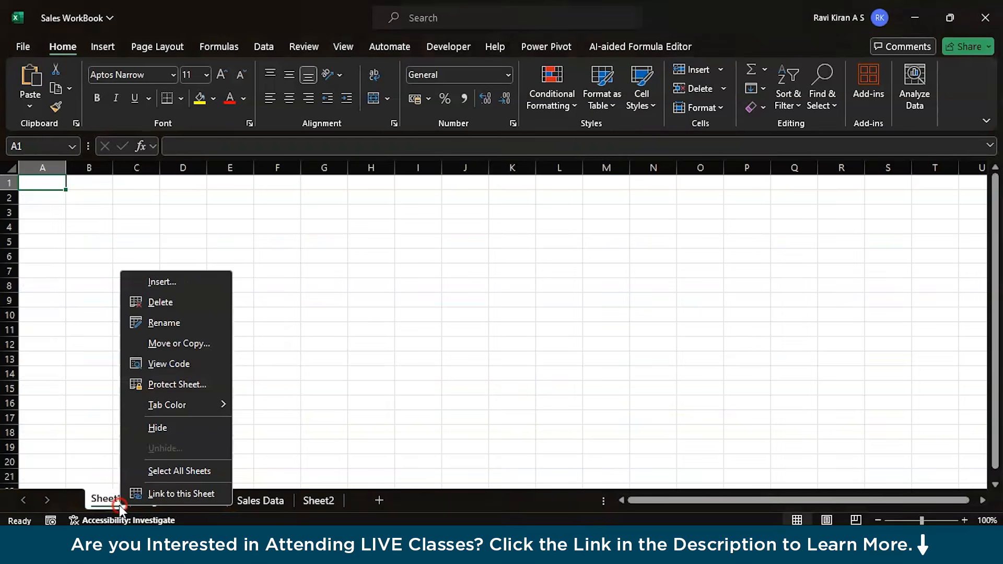
click(162, 301)
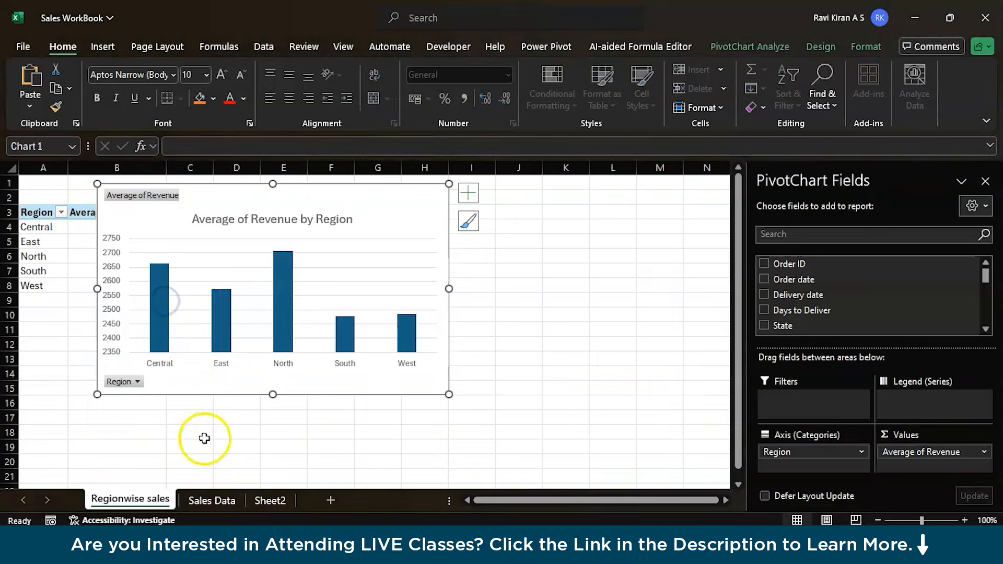
Step: Delete the blank Sheet2 from the workbook
click(216, 501)
click(265, 500)
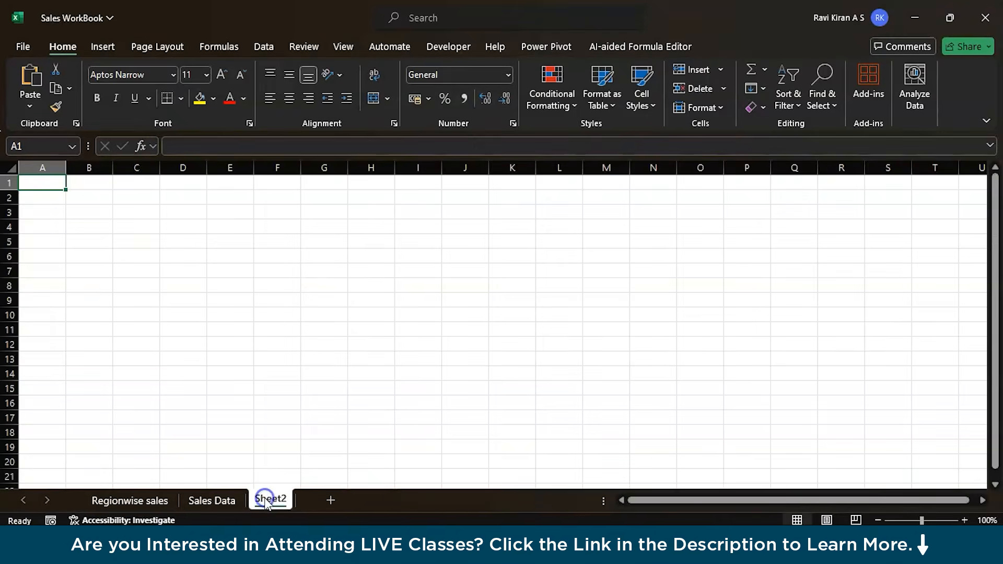
right_click(266, 500)
click(306, 294)
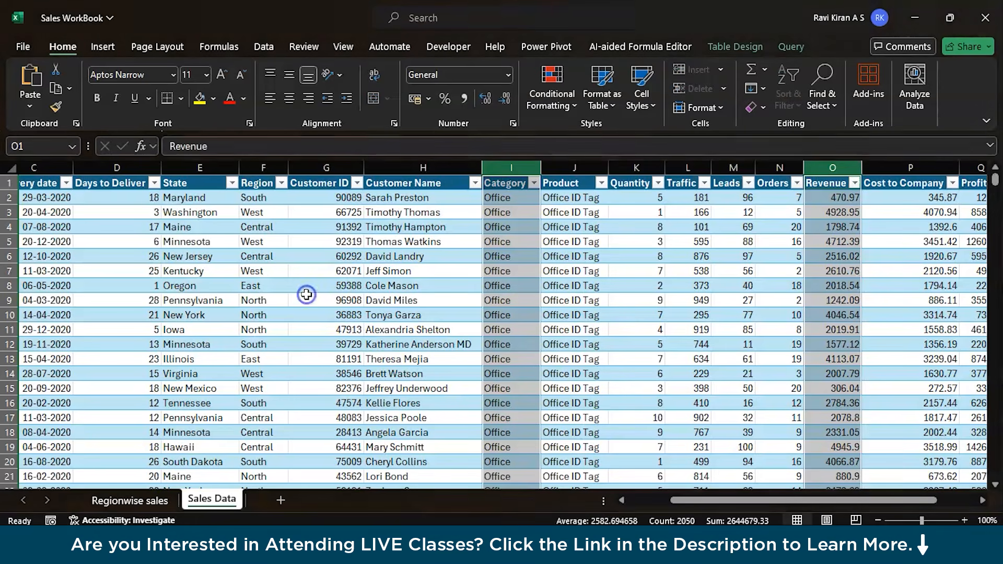
key(ctrl+a)
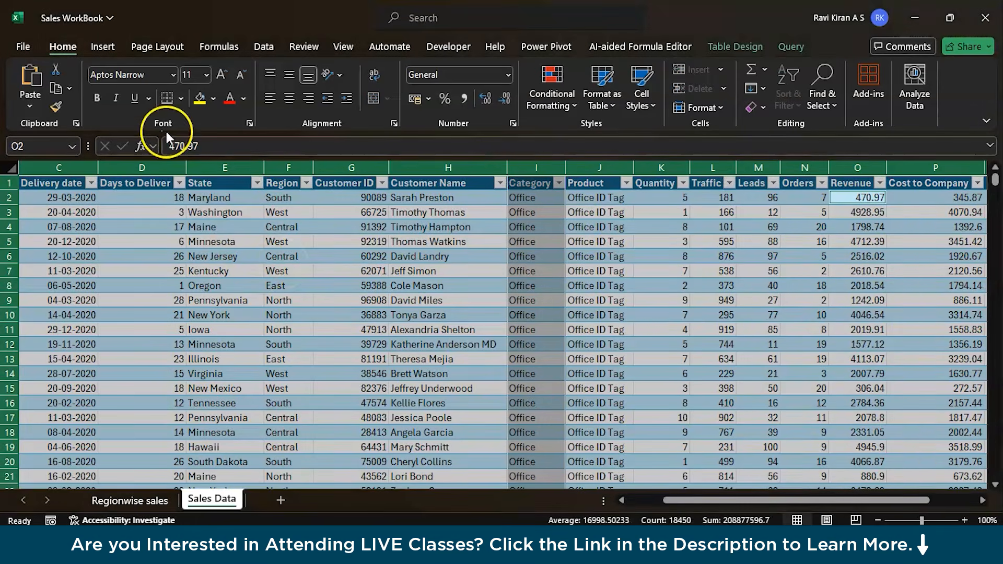
click(101, 46)
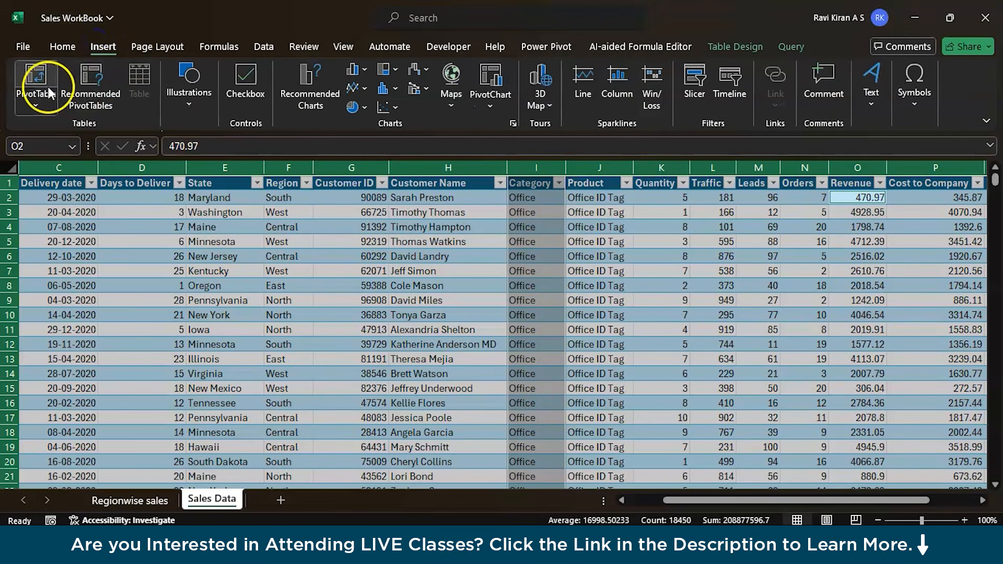
click(35, 78)
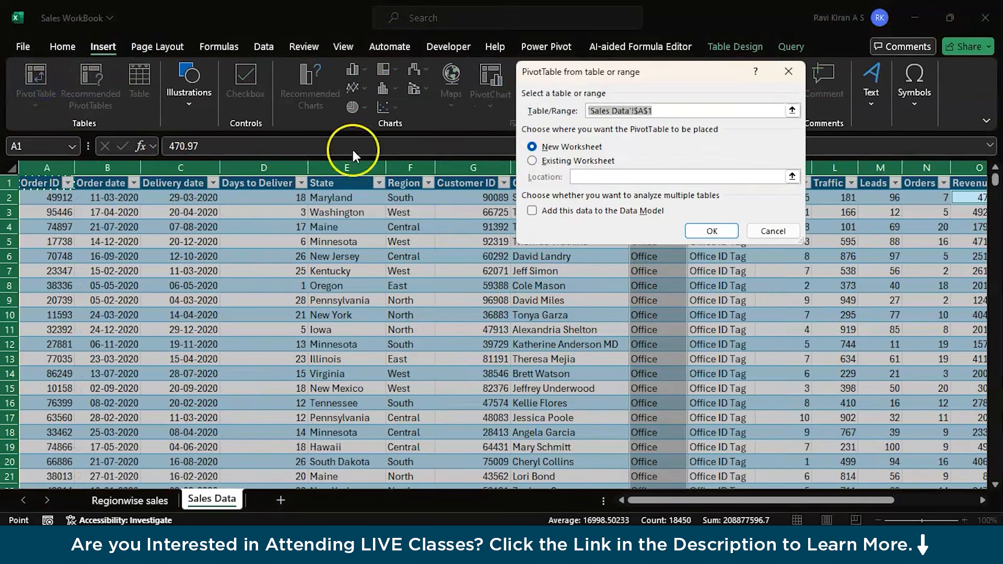
click(712, 232)
click(499, 319)
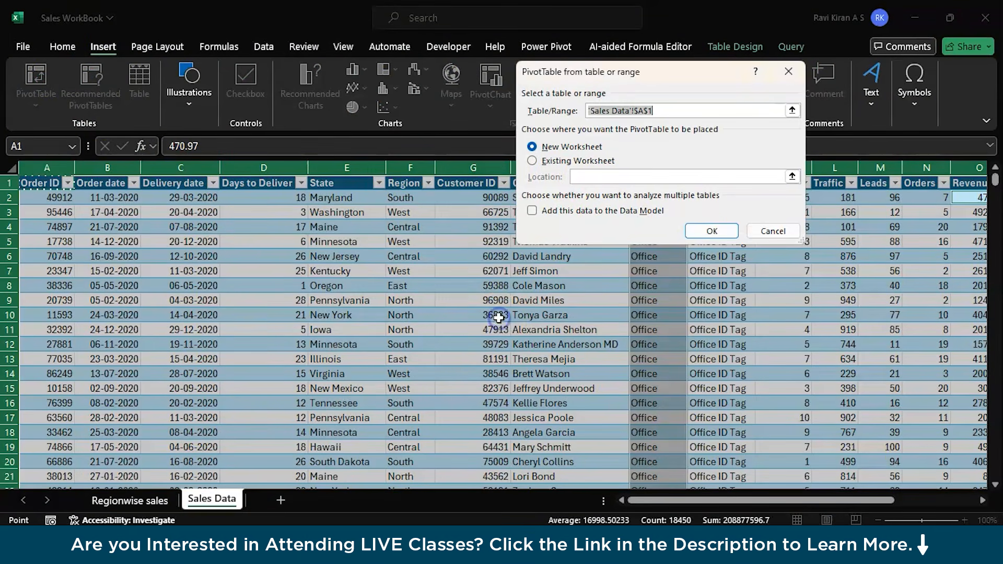
click(776, 229)
Step: Insert a PivotTable based on the Sales_Data table on a new worksheet and rename that sheet Categorywise sales
click(460, 299)
key(ctrl+a)
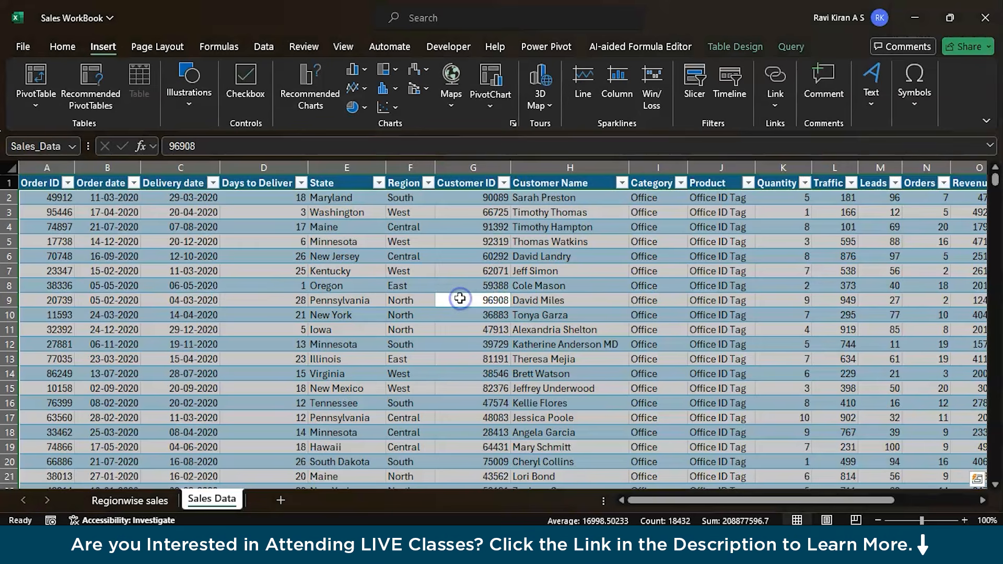
click(34, 95)
click(42, 128)
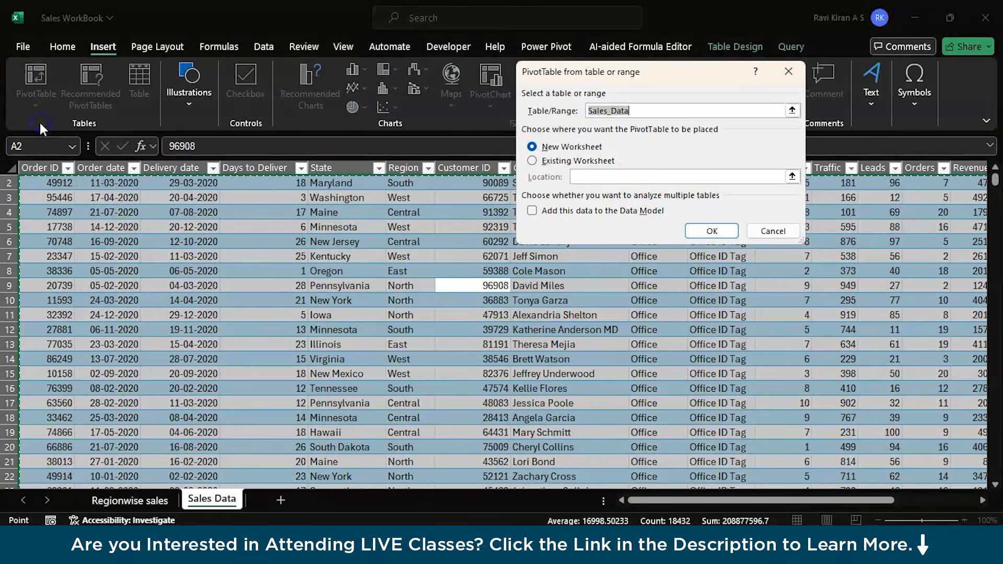
click(711, 230)
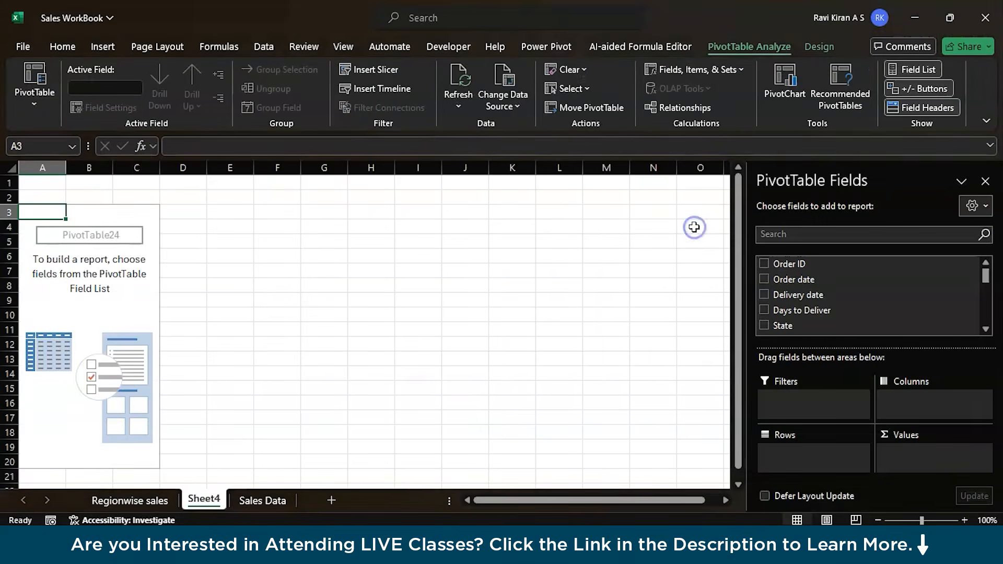
double_click(191, 497)
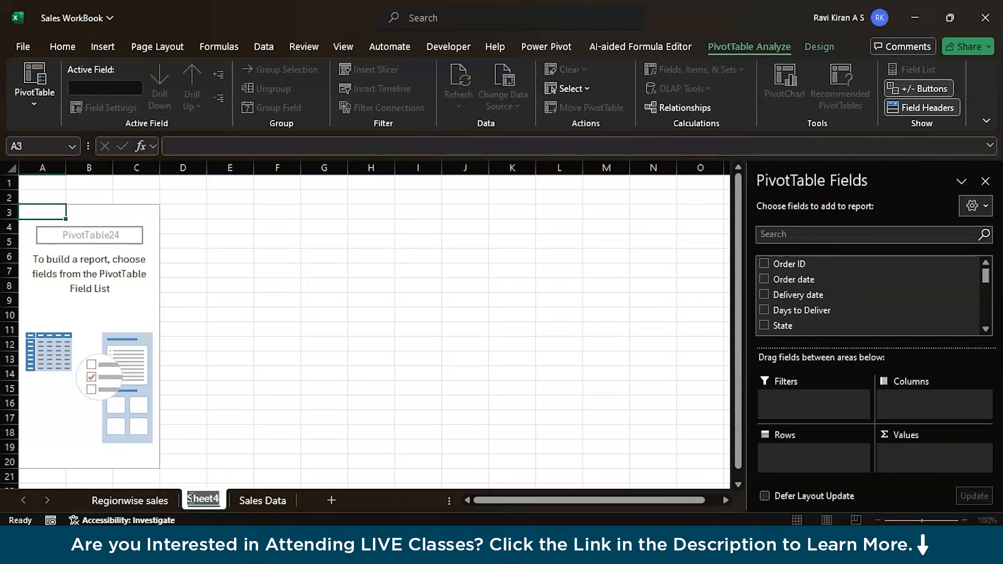
text(Categorywise sales)
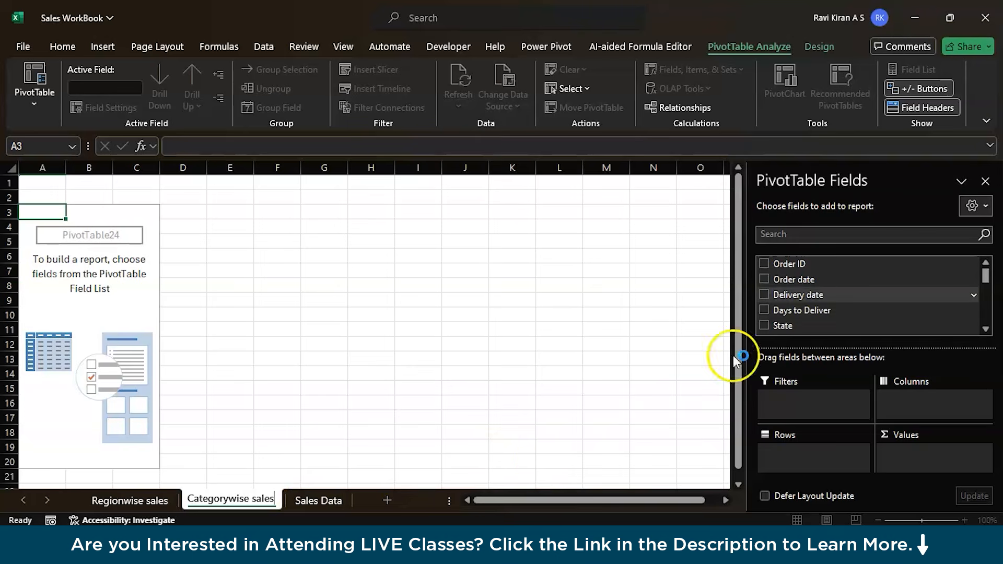
Step: Set Category as the rows and the sum of Revenue as the values of the PivotTable on Categorywise sales
scroll(801, 305, down, 1)
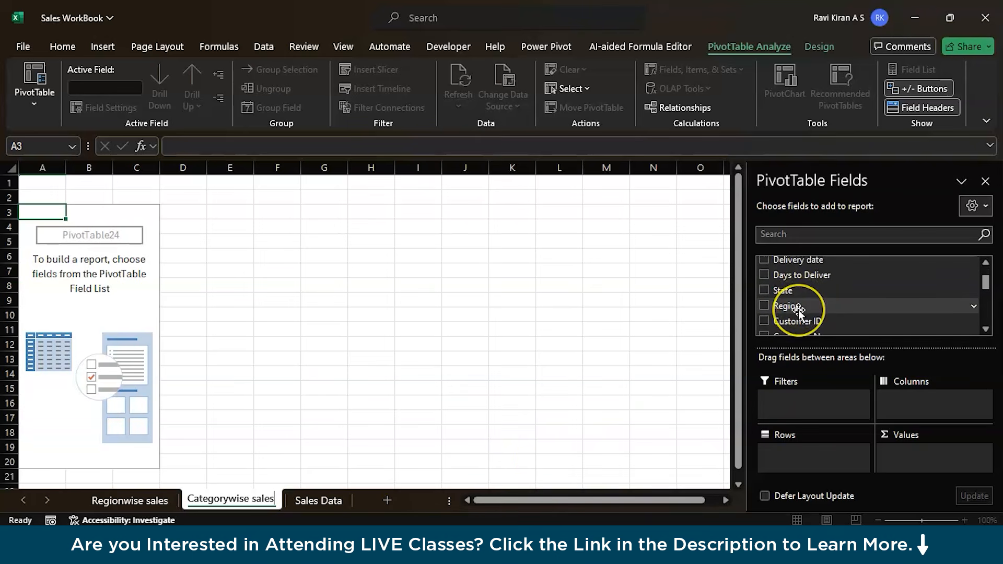
scroll(802, 308, down, 1)
drag(796, 316, 794, 391)
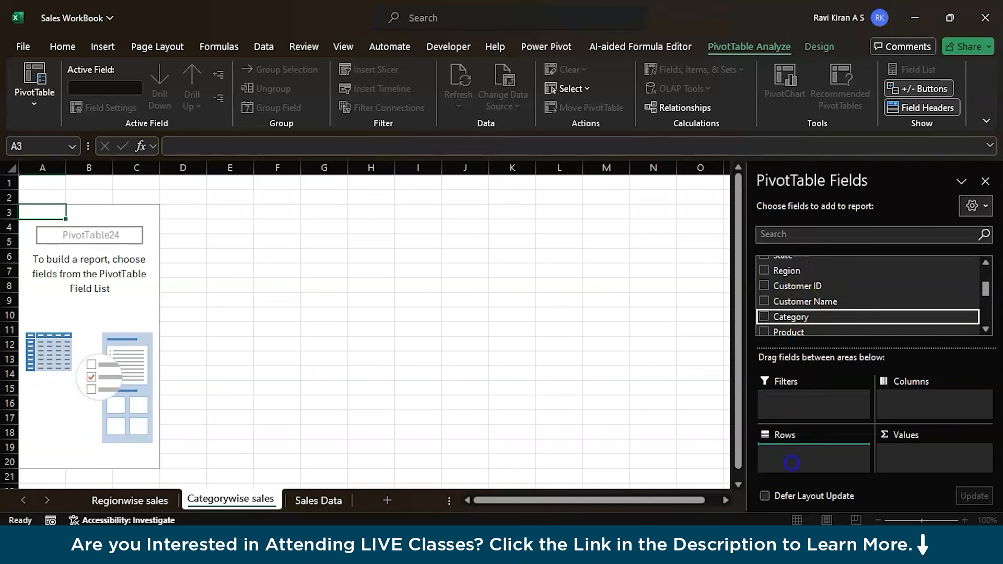
scroll(814, 324, down, 2)
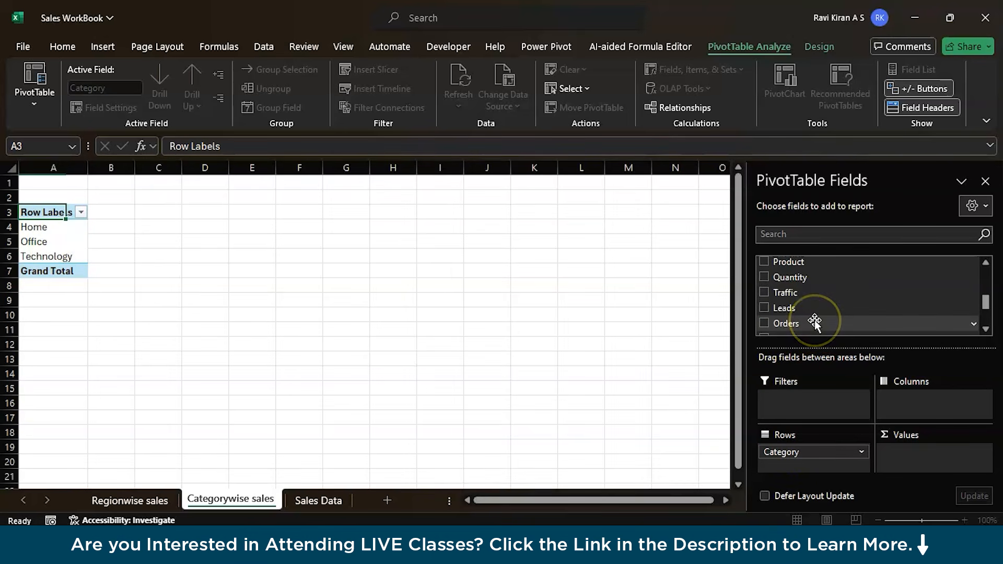
scroll(810, 323, down, 1)
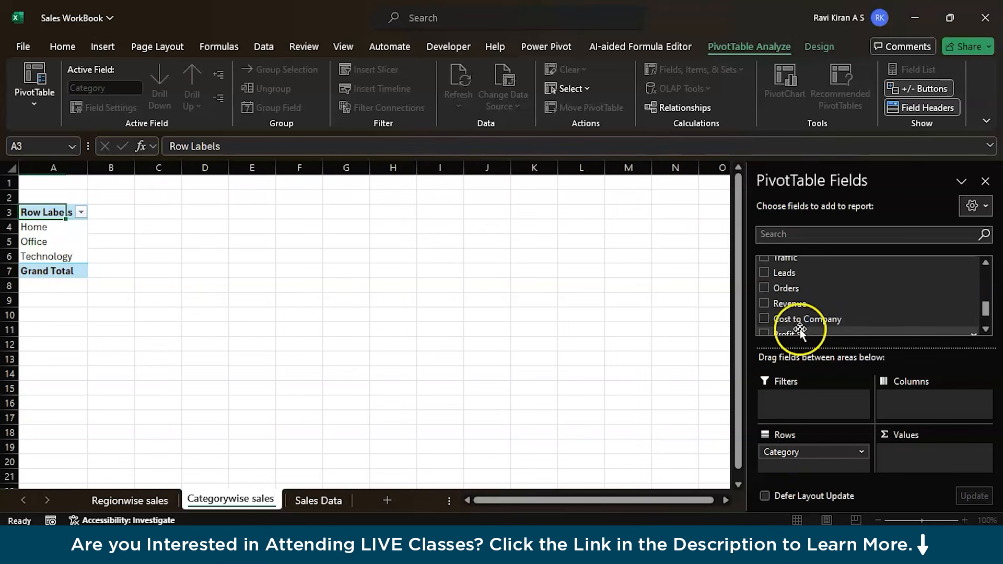
drag(806, 307, 881, 375)
drag(904, 430, 895, 444)
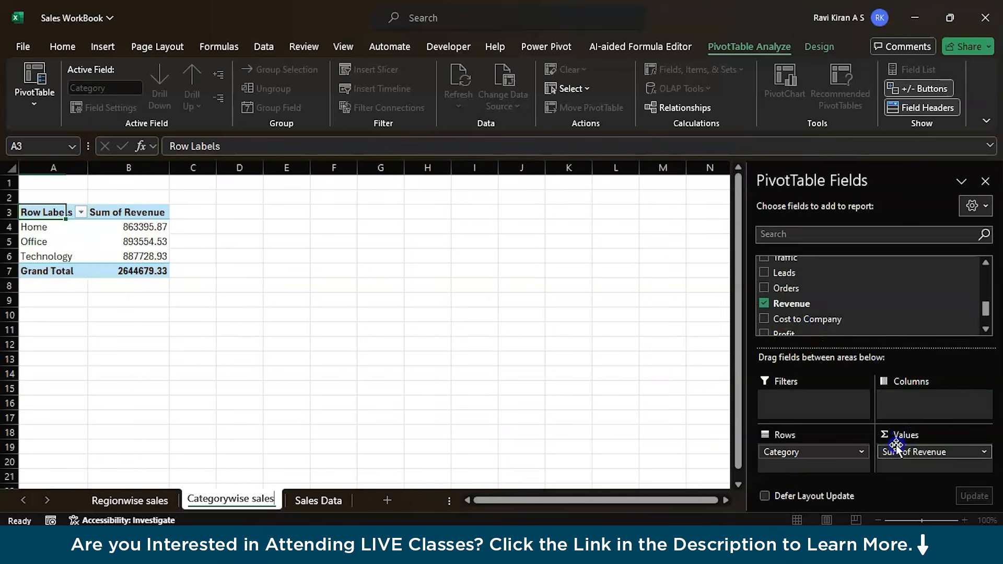
Step: Insert a 2-D pie PivotChart from the Category revenue pivot table
click(64, 247)
key(ctrl+a)
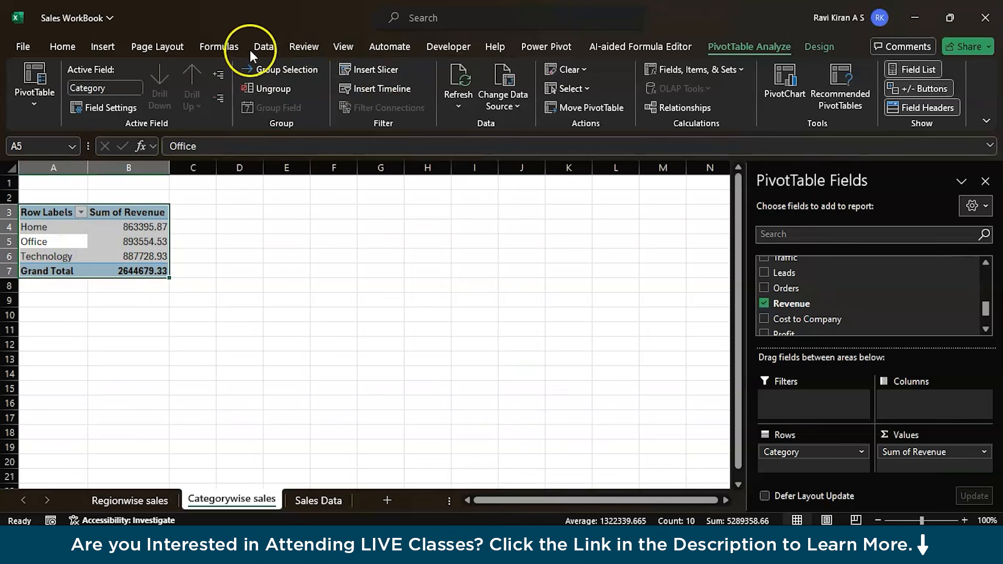
click(110, 48)
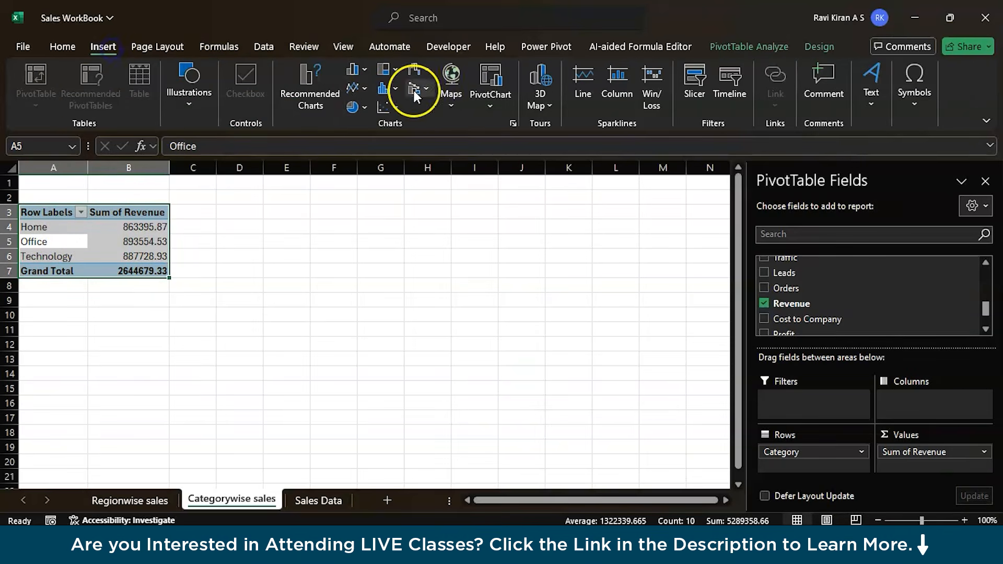
click(355, 99)
click(365, 162)
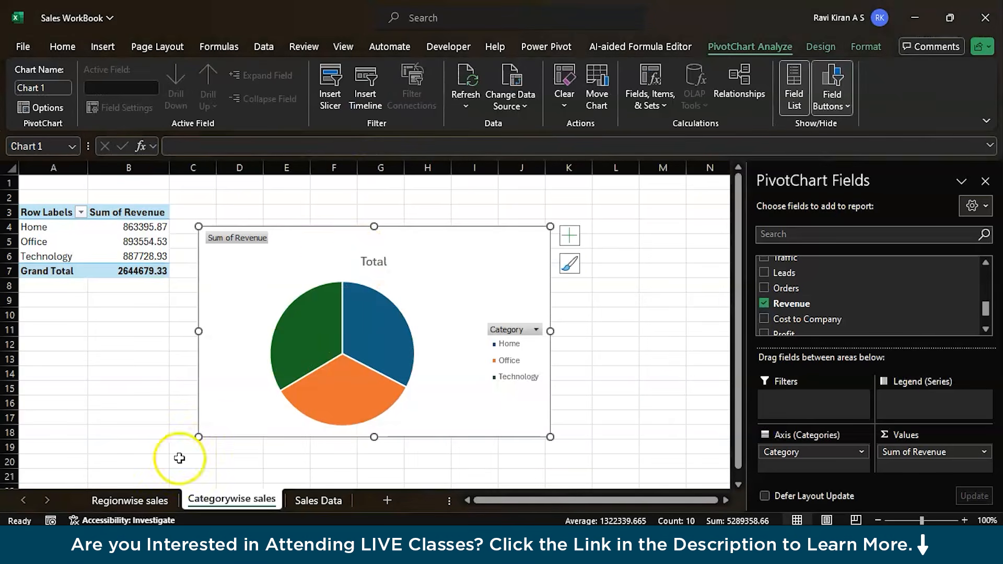
Step: Review the Regionwise sales and Categorywise sales sheets and examine the columns of the Sales Data table for the next analysis
click(139, 499)
click(221, 498)
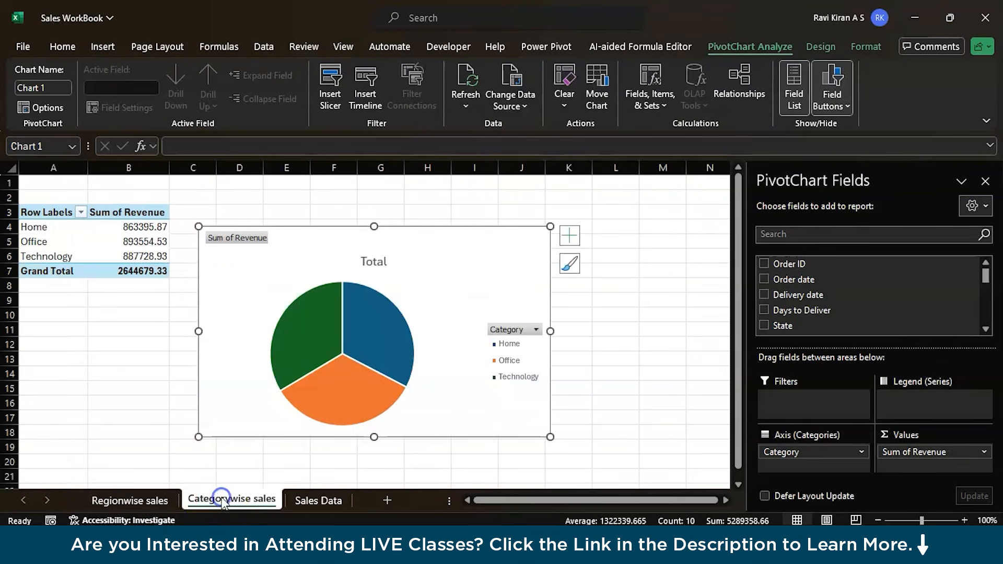
click(313, 499)
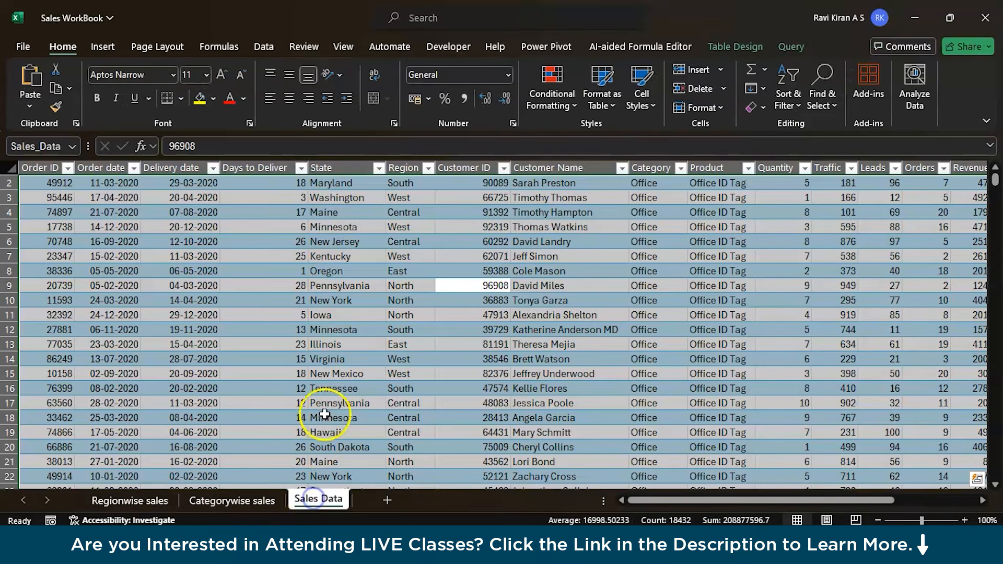
click(341, 382)
scroll(381, 265, right, 2)
scroll(382, 267, right, 3)
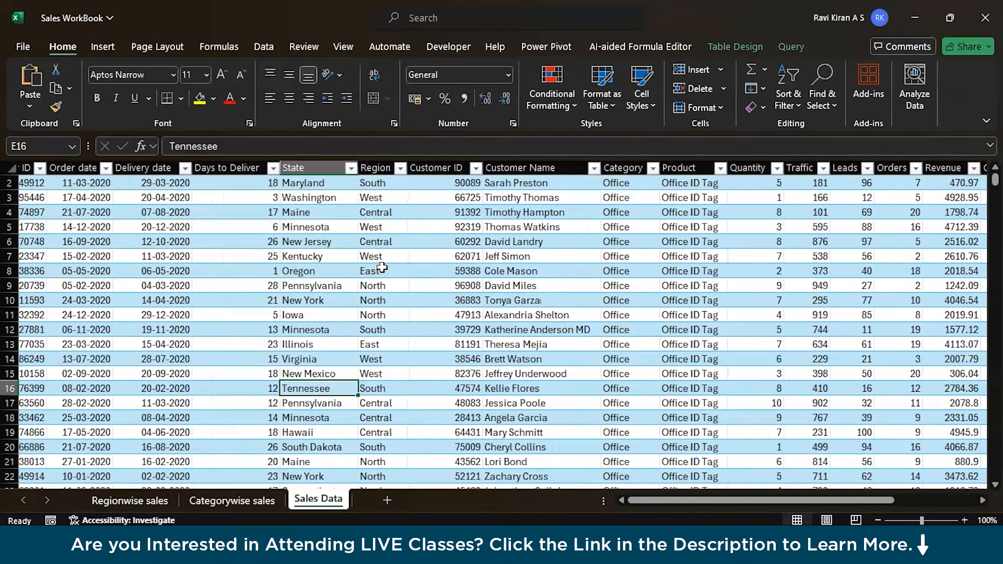
scroll(381, 267, right, 5)
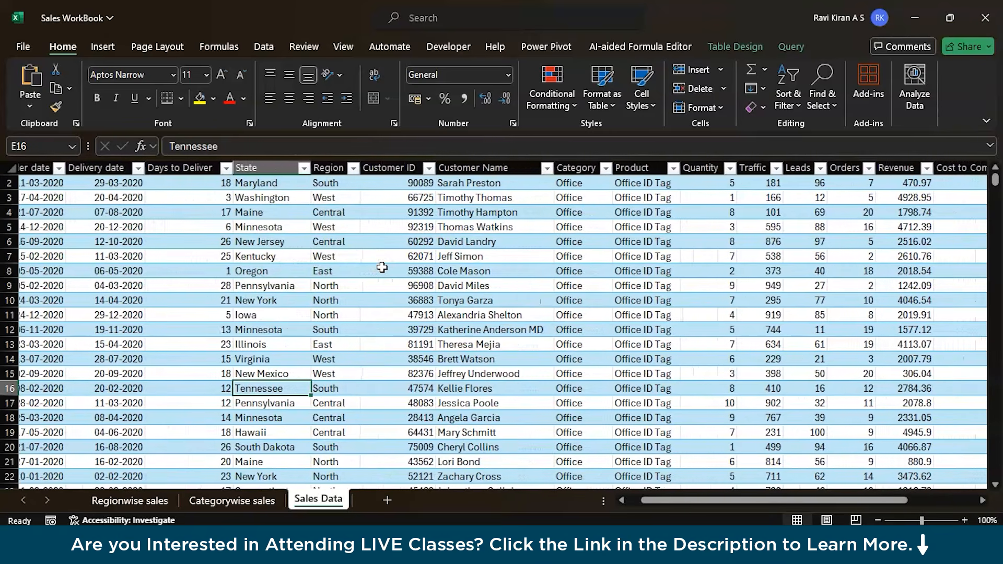
scroll(382, 267, right, 6)
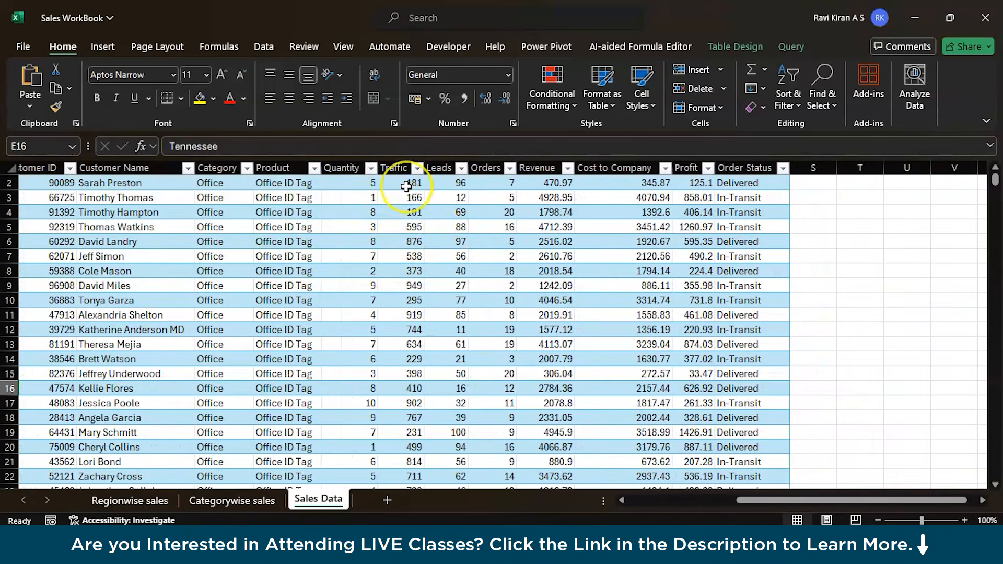
scroll(406, 186, left, 1)
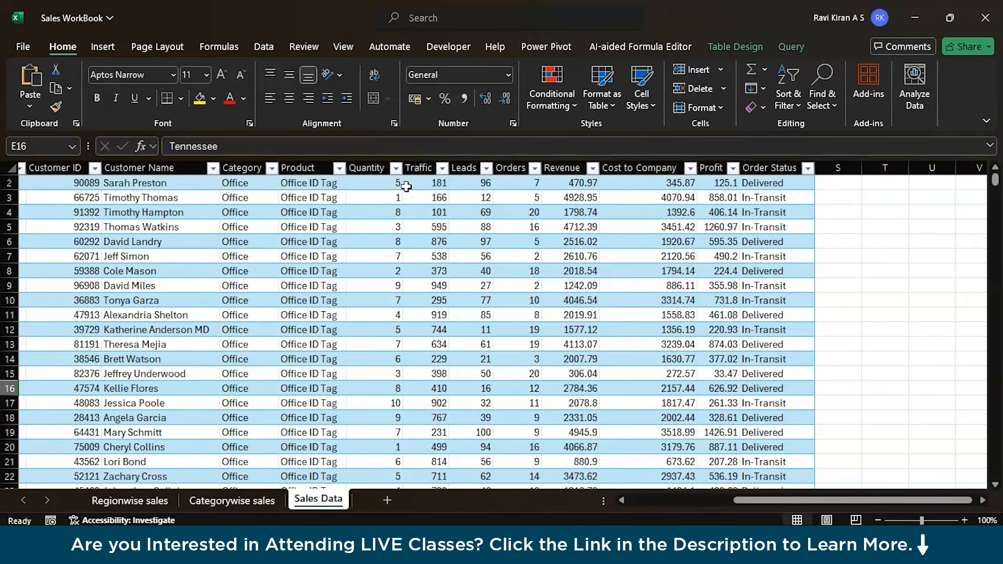
scroll(149, 176, left, 7)
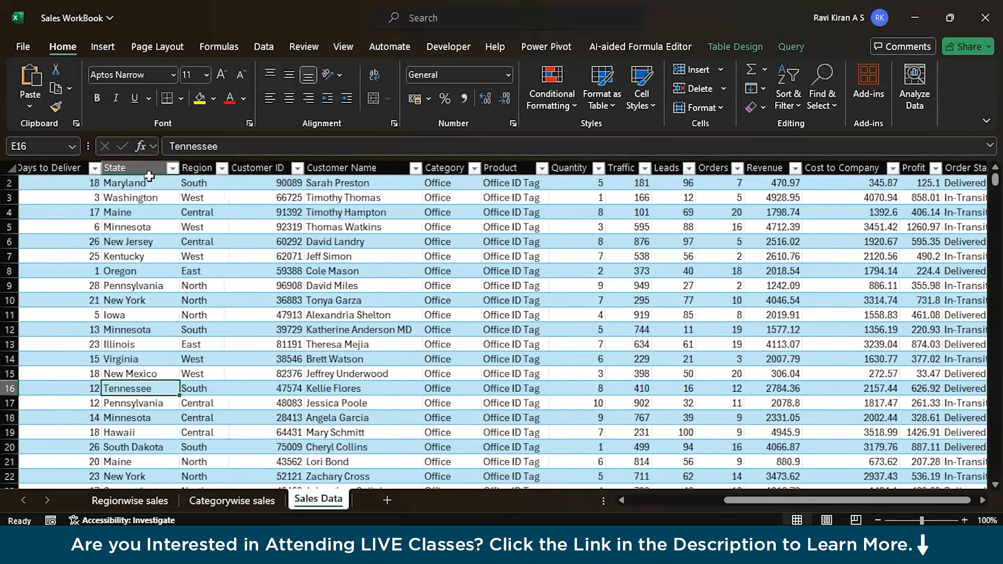
scroll(148, 176, left, 4)
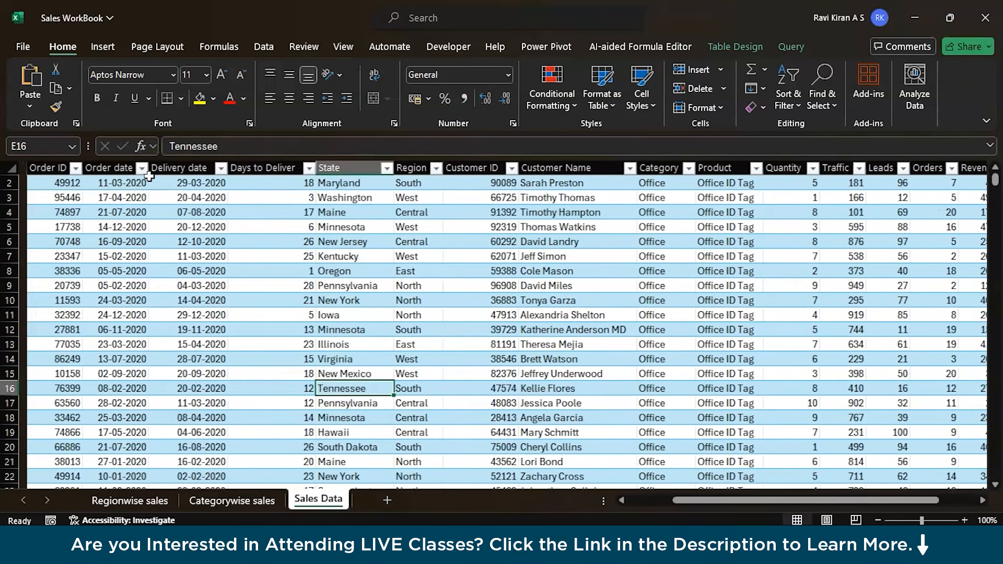
scroll(150, 230, right, 10)
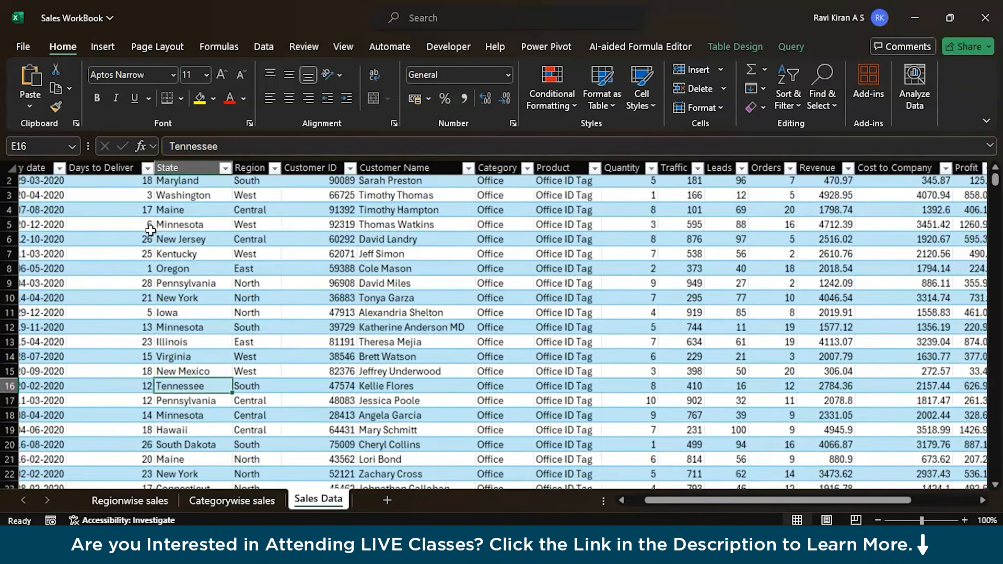
scroll(179, 274, up, 1)
scroll(178, 273, left, 6)
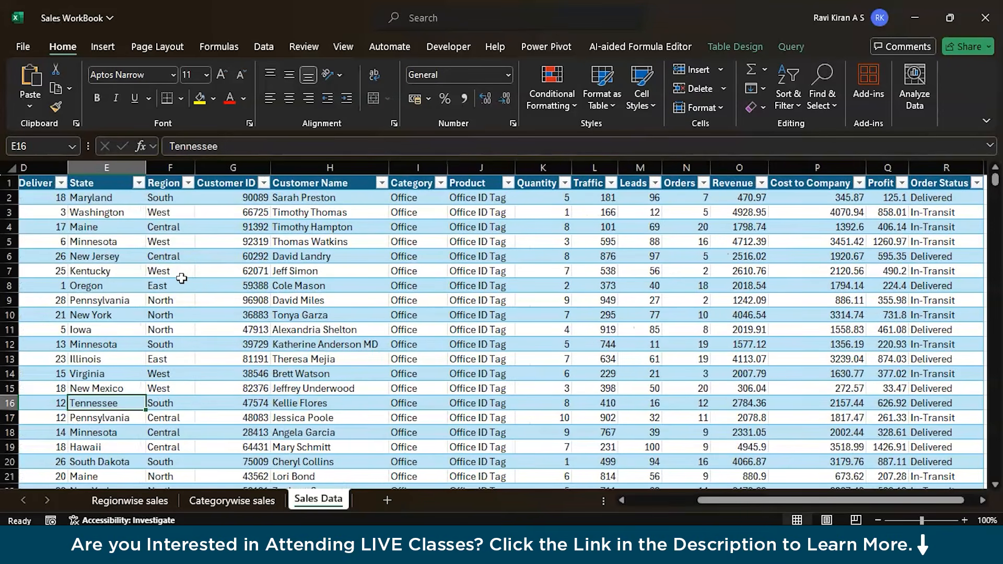
Step: Insert another PivotTable based on the whole Sales_Data table, placed on a new worksheet
click(251, 390)
key(ctrl+a)
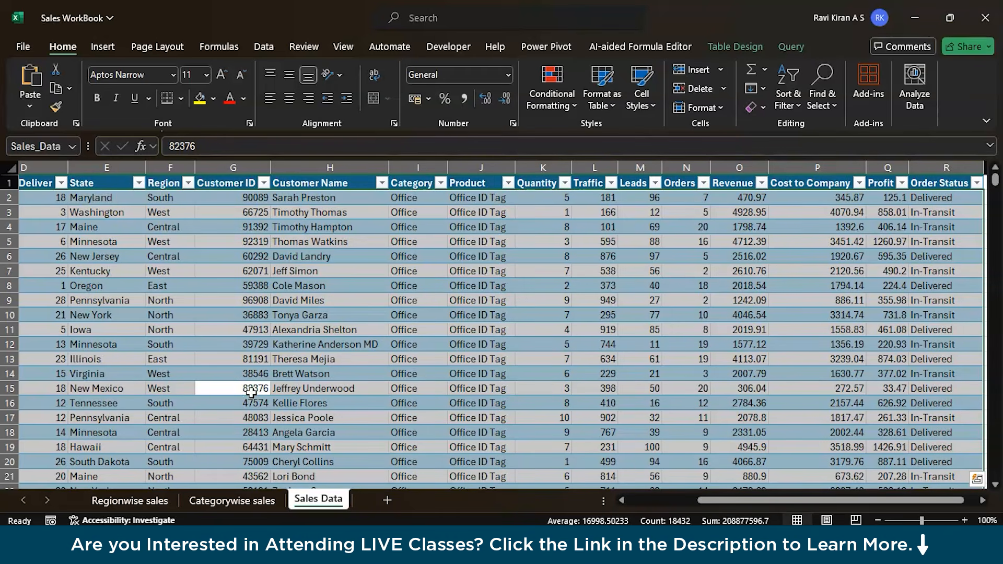
click(104, 47)
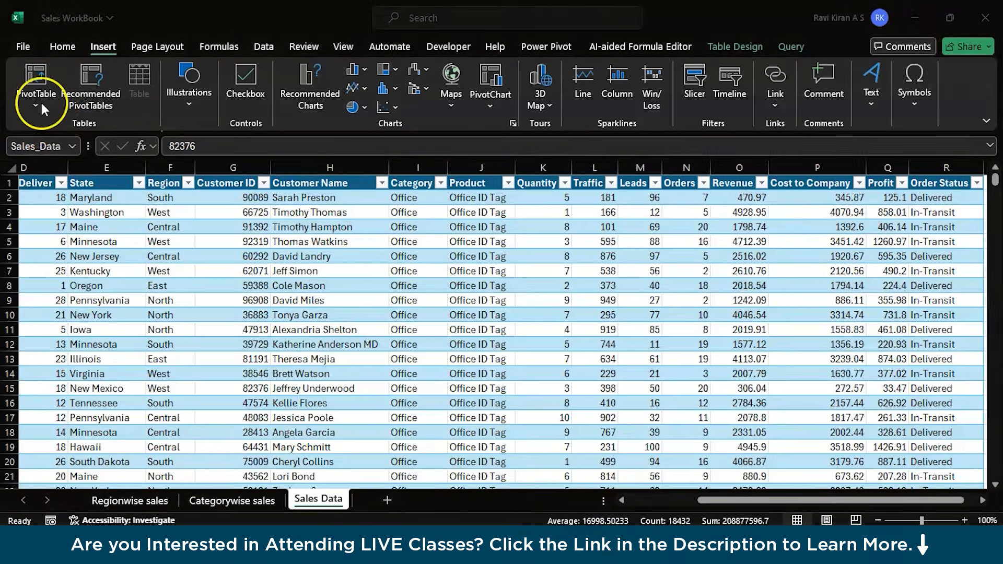
click(40, 101)
click(54, 131)
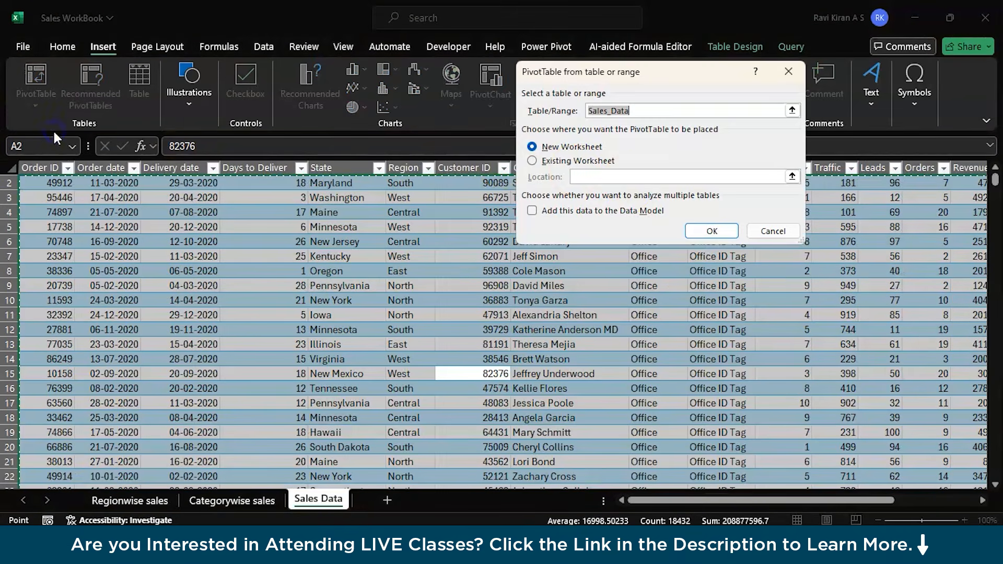
click(702, 230)
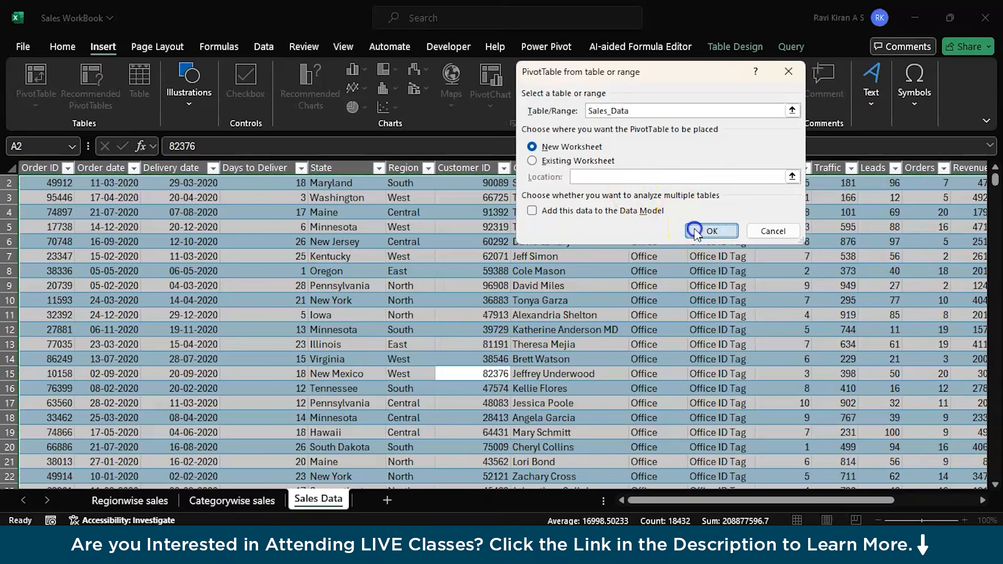
Step: Rename the new PivotTable sheet as Month On Month Sales
double_click(310, 498)
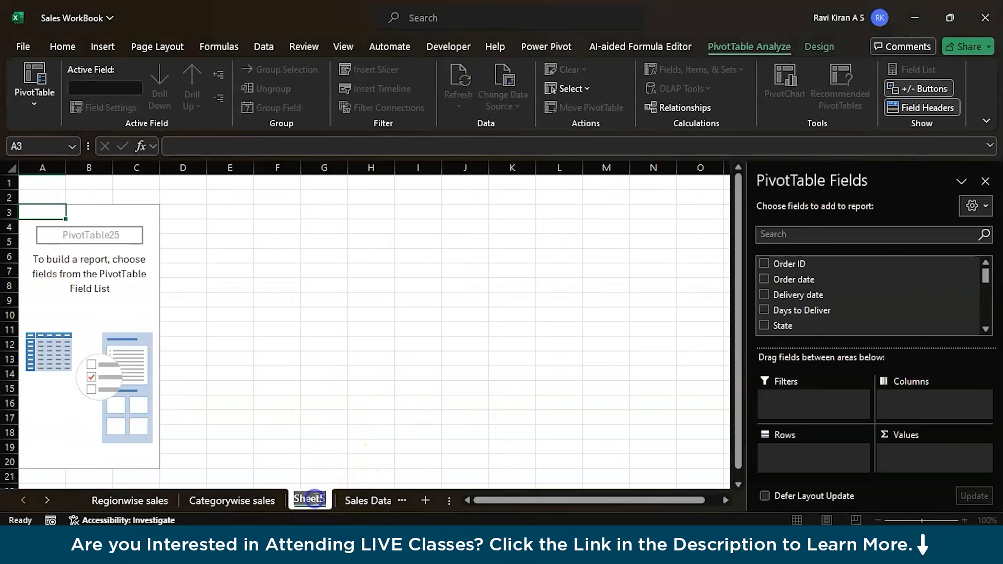
text(Month On)
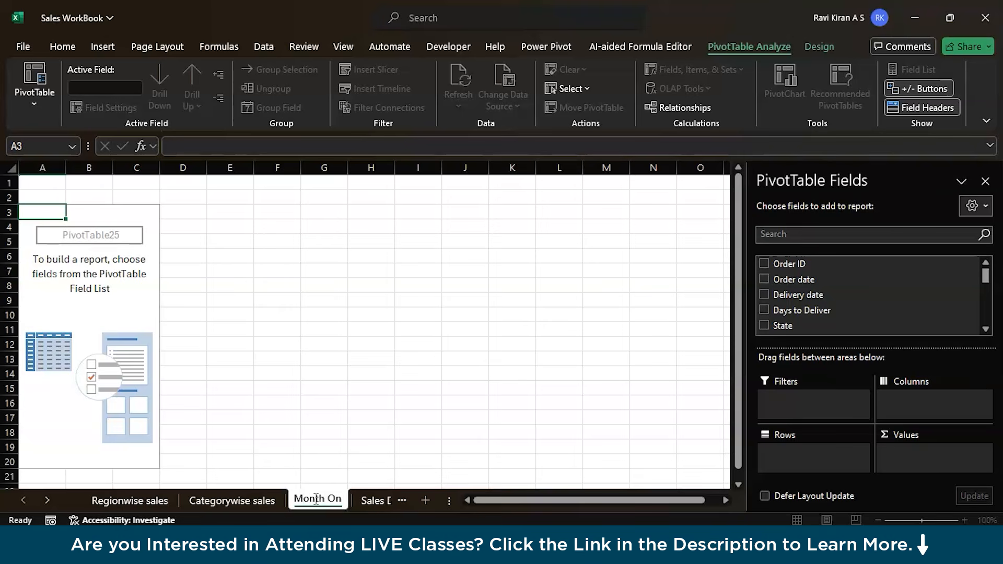
text( Month)
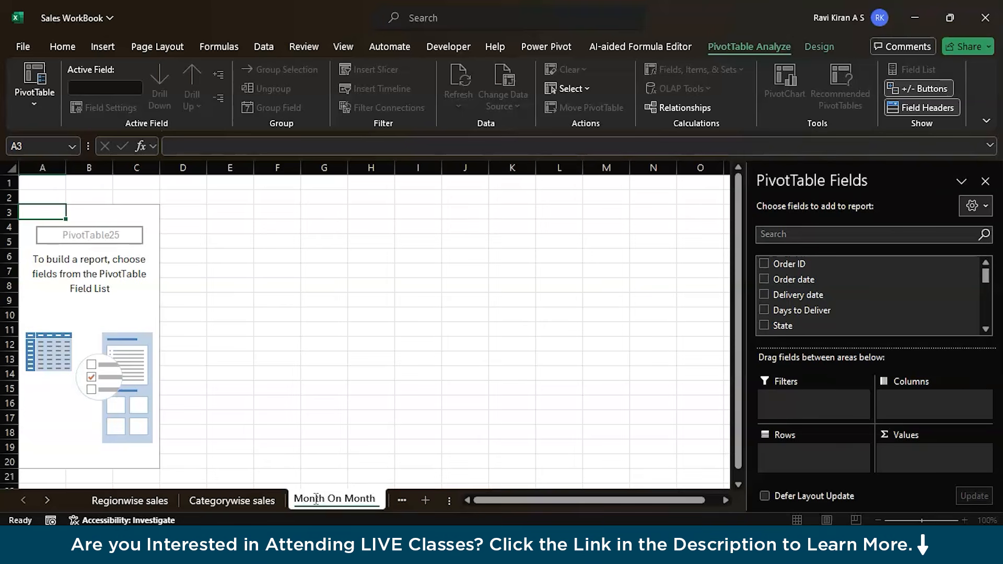
text( Sales)
Step: Set Order date, grouped by months, as the rows and the sum of Revenue as the values of the PivotTable
scroll(801, 296, down, 1)
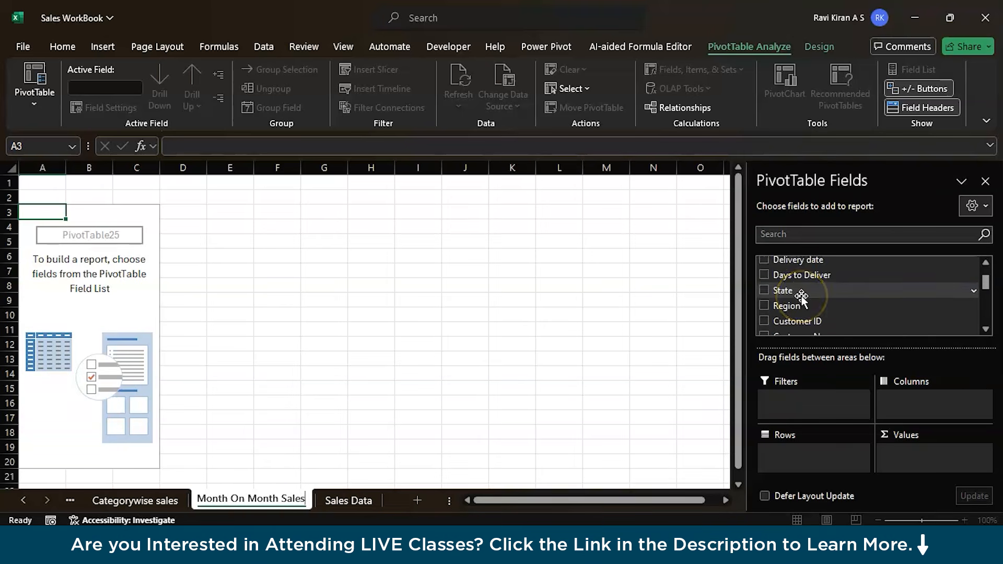
scroll(801, 295, down, 1)
scroll(801, 298, up, 2)
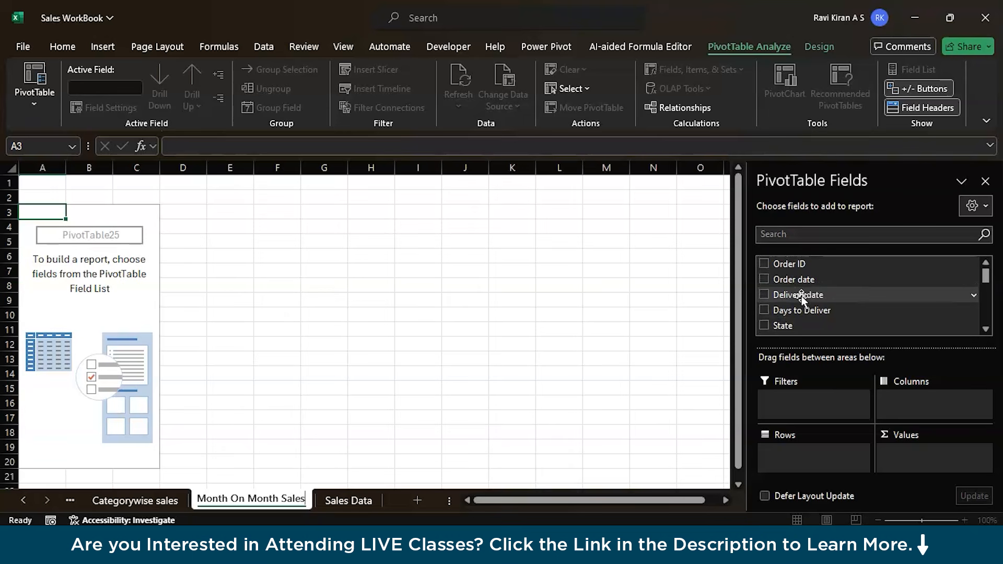
drag(799, 280, 794, 415)
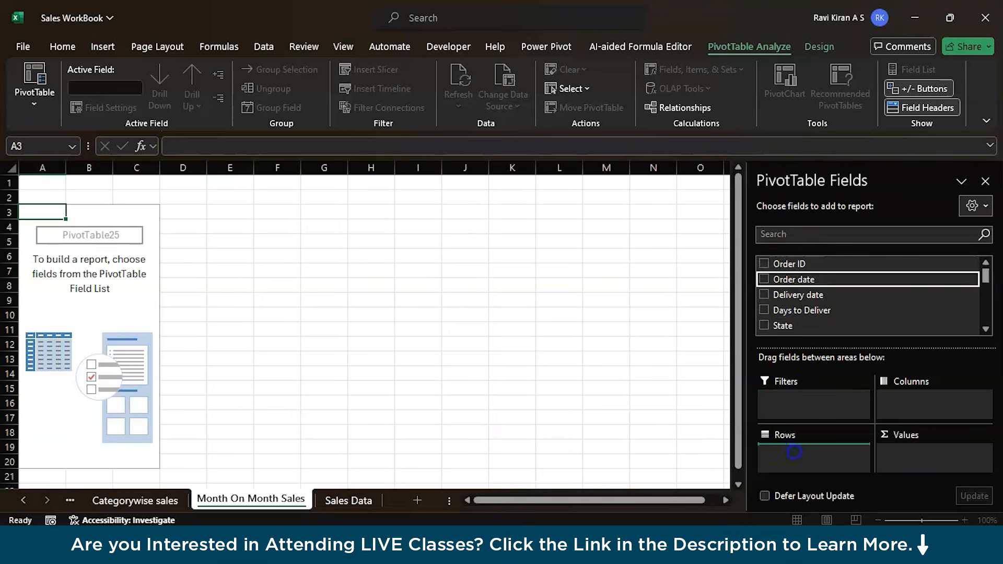
drag(793, 451, 793, 452)
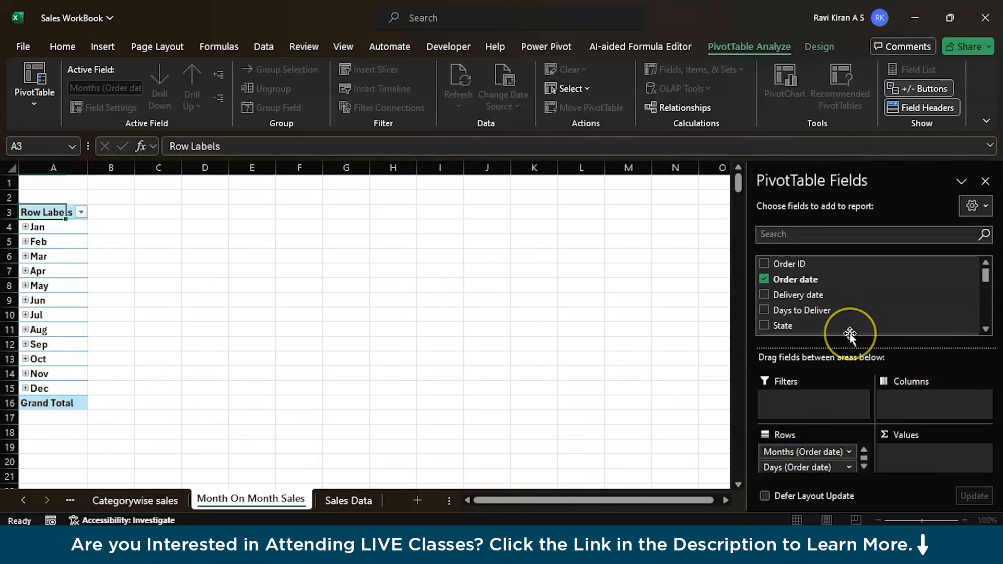
scroll(850, 334, down, 1)
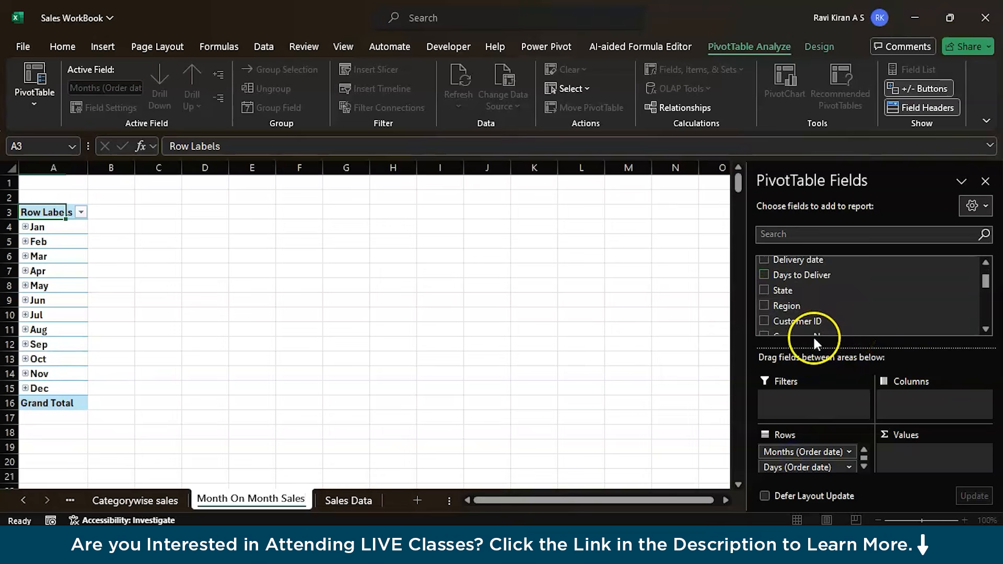
scroll(817, 302, down, 2)
scroll(817, 302, down, 1)
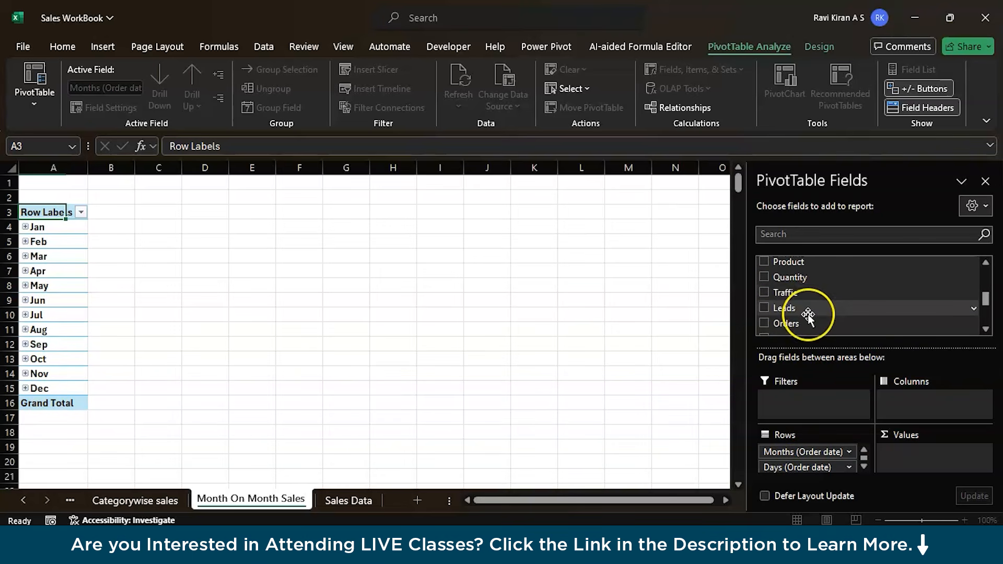
scroll(808, 315, down, 1)
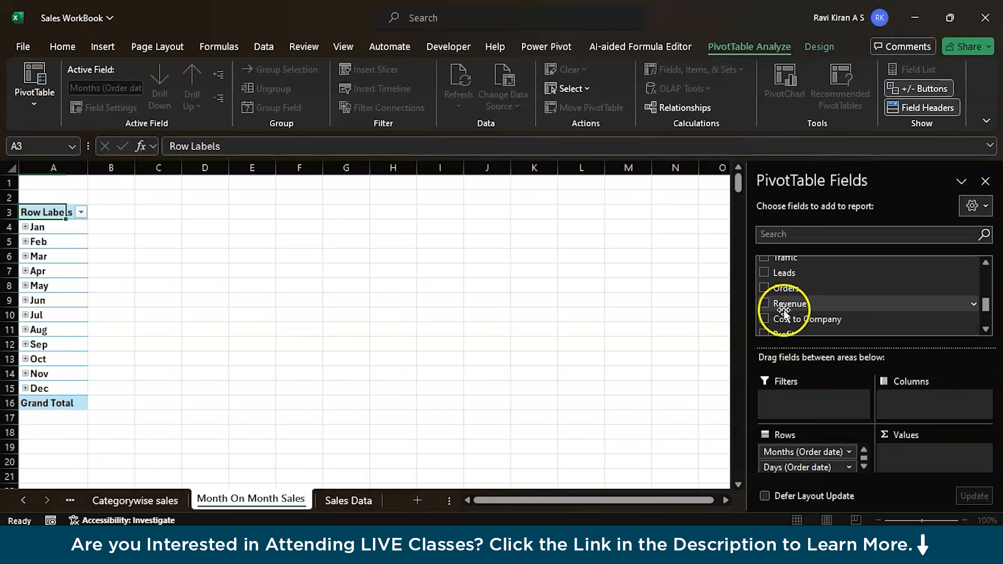
drag(787, 305, 902, 461)
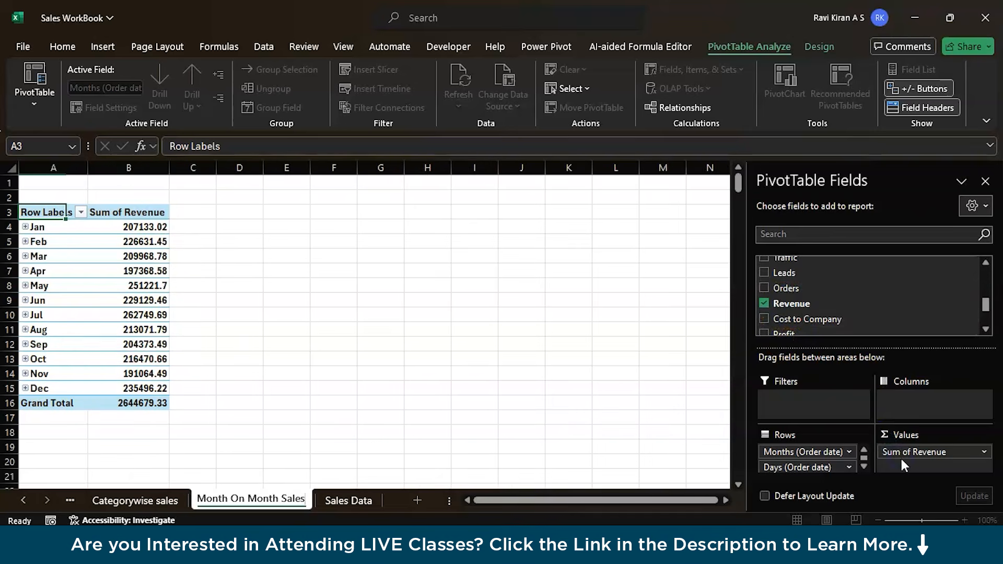
Step: Insert a 2-D line PivotChart from the monthly revenue pivot table and place it beside the table
click(78, 300)
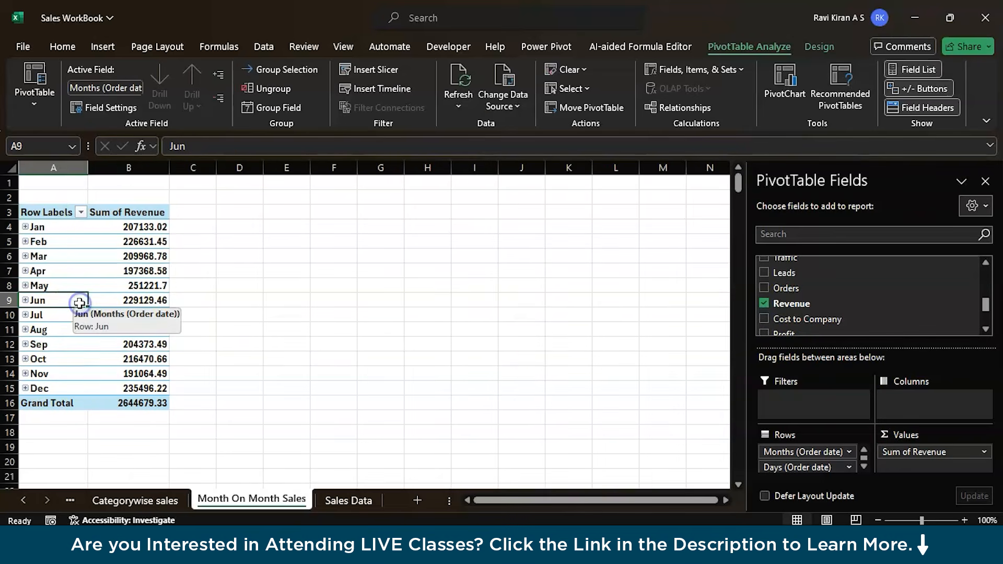
key(ctrl+a)
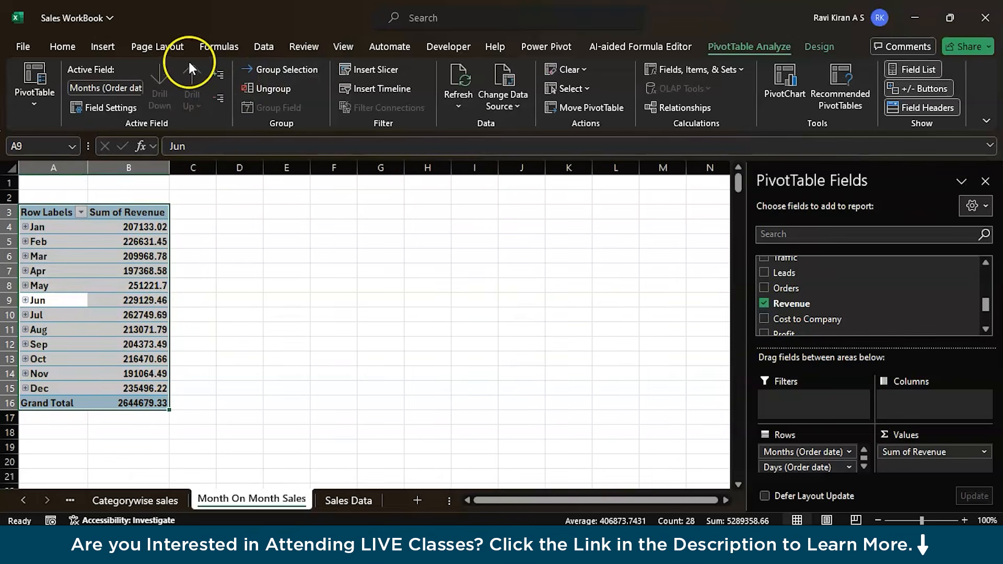
click(103, 46)
click(356, 86)
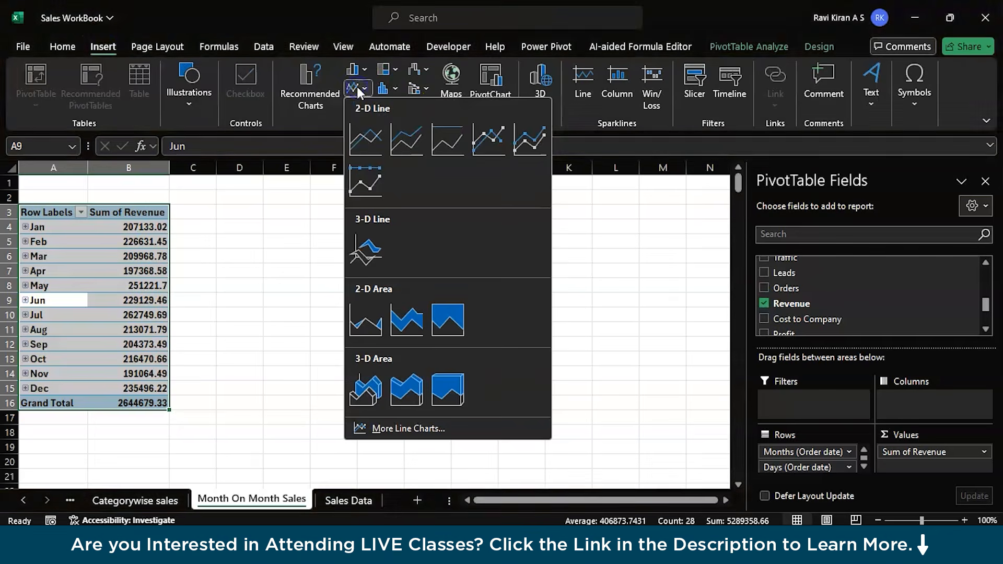
click(367, 143)
drag(419, 270, 456, 271)
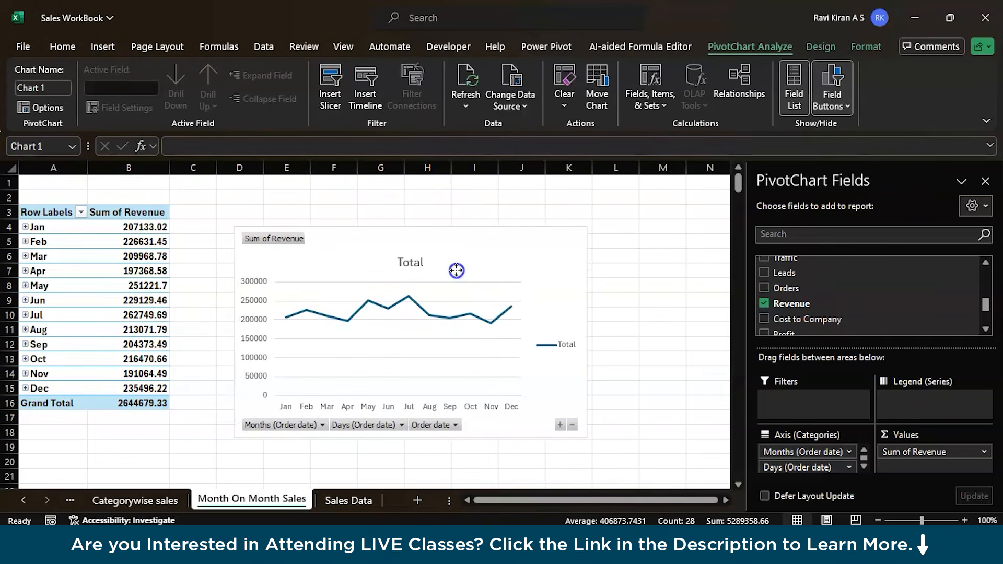
Step: Apply the second chart style with markers and data labels to the monthly line chart, and reapply the first style over it
click(606, 264)
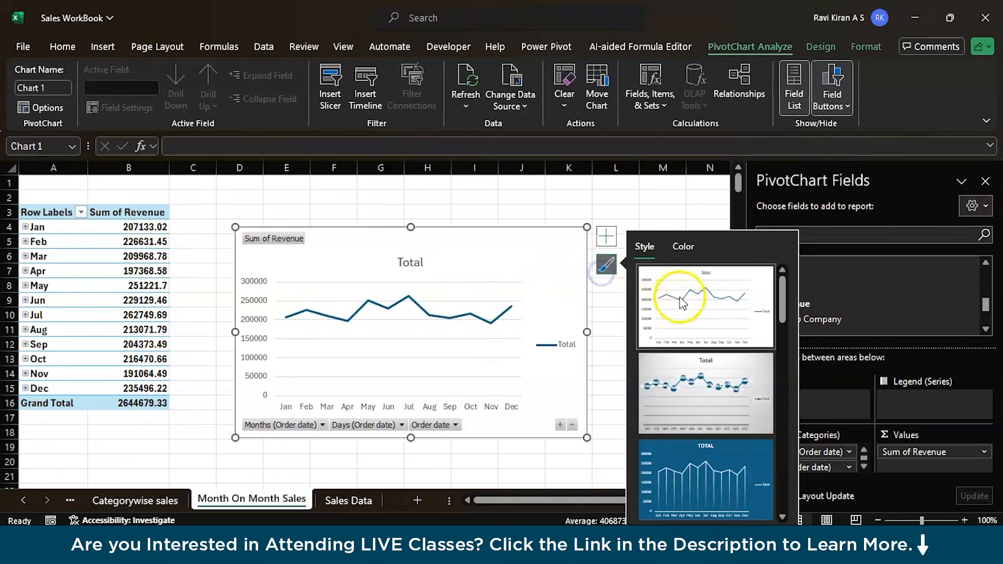
click(683, 387)
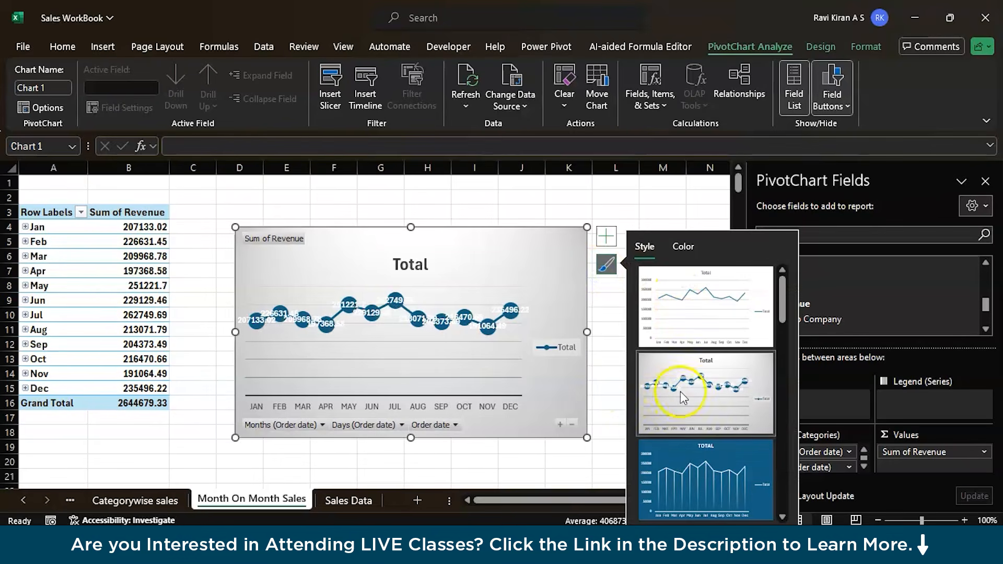
click(711, 332)
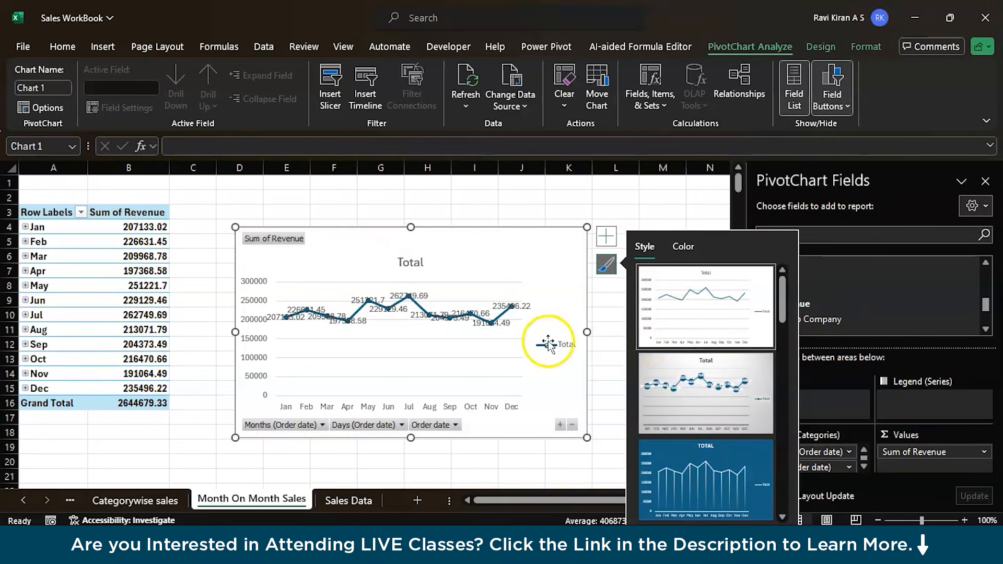
click(500, 212)
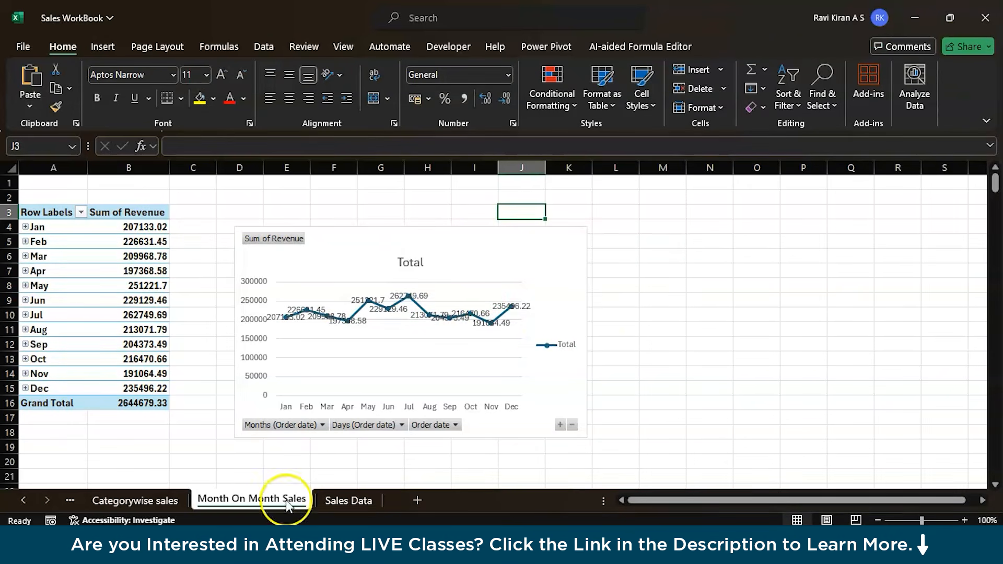
Step: Add a new blank worksheet and copy the category revenue pie chart from Categorywise sales onto it
scroll(266, 503, up, 1)
scroll(266, 503, down, 1)
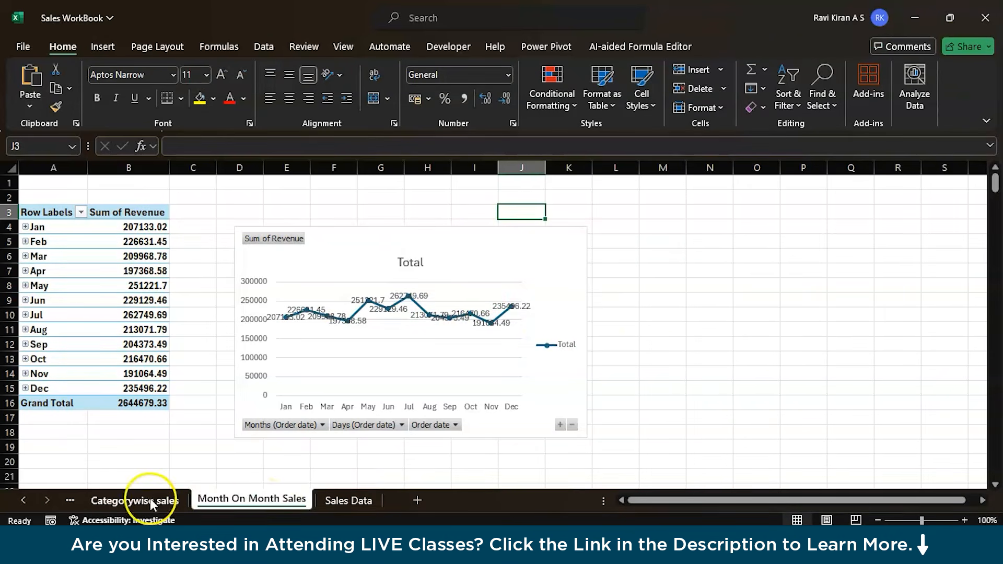
click(416, 500)
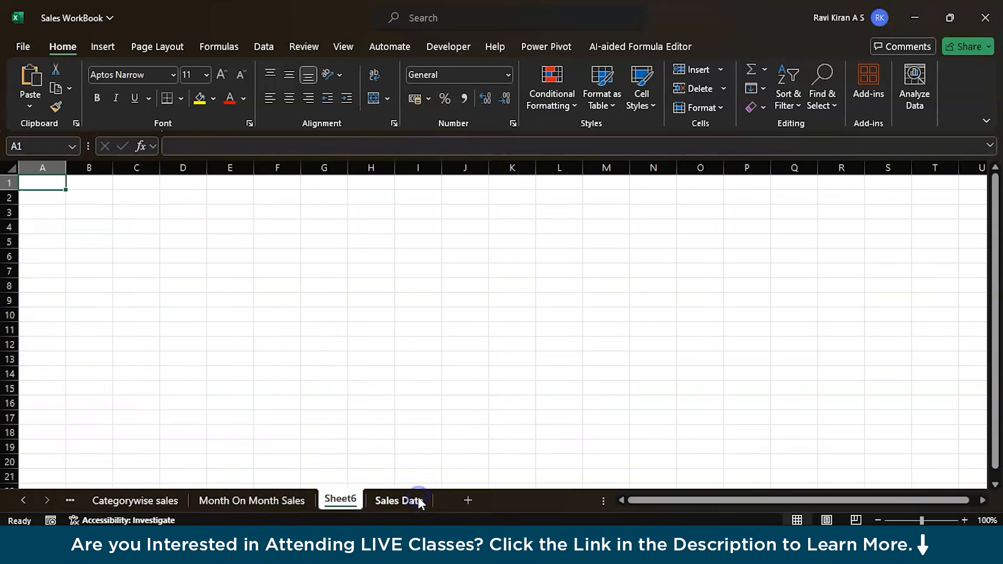
click(158, 500)
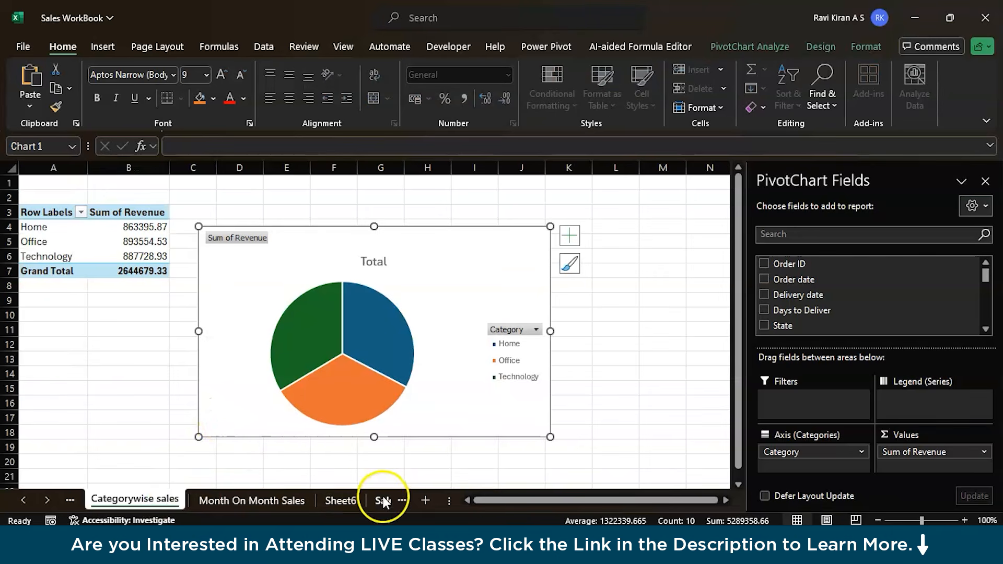
click(345, 500)
key(ctrl+v)
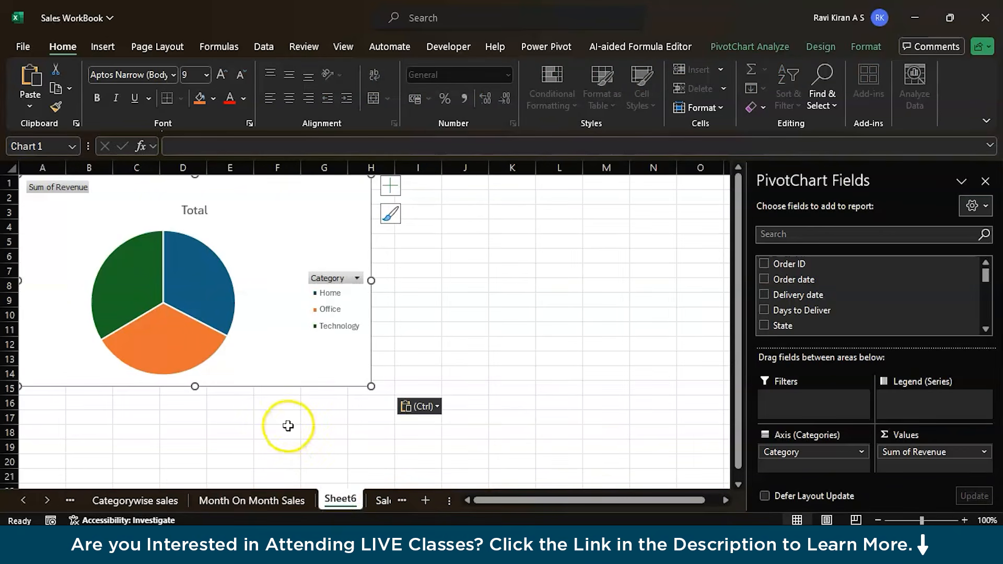
Step: Copy the line chart from Month On Month Sales onto Sheet6 and align it directly beside the pie chart
click(226, 499)
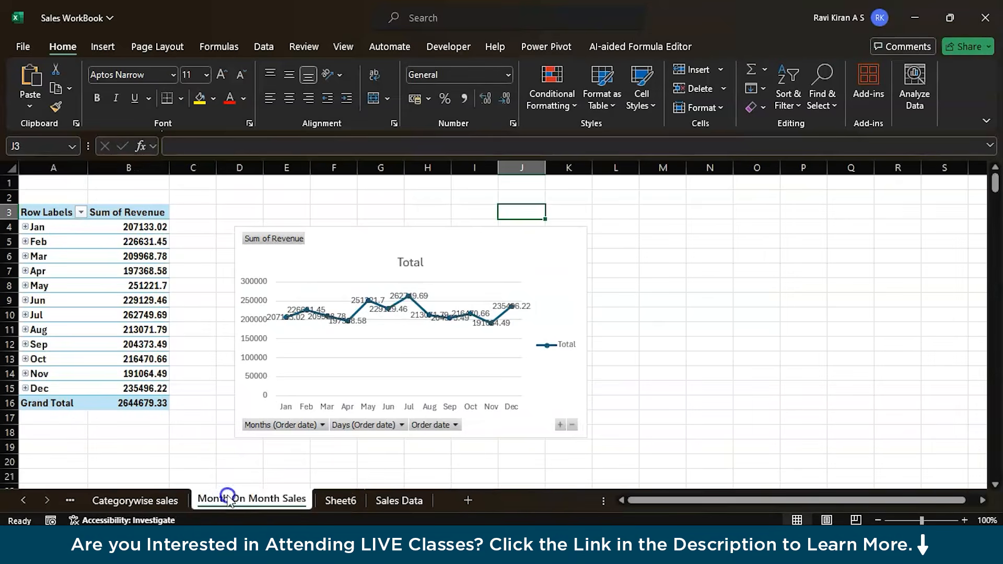
click(301, 294)
click(314, 239)
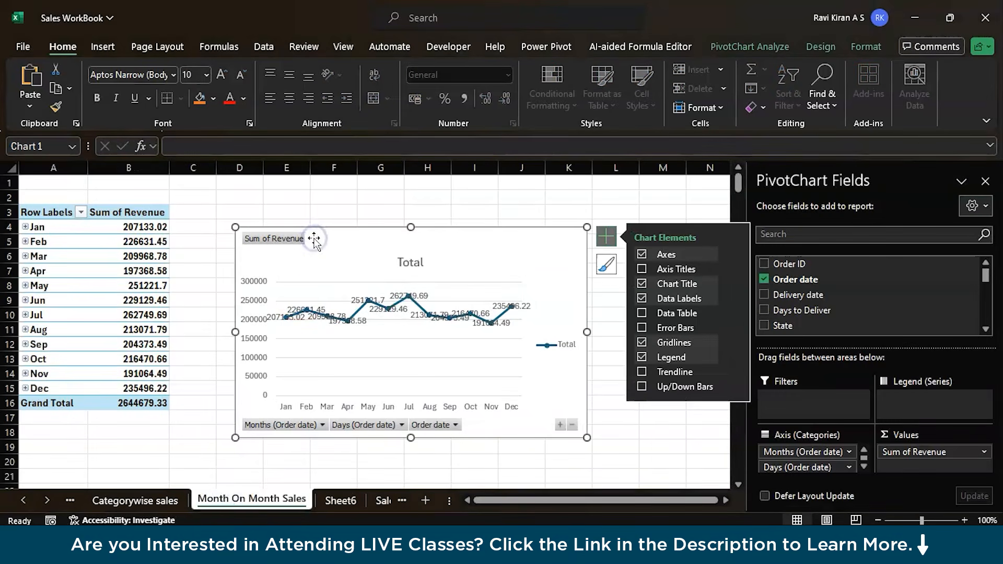
click(337, 502)
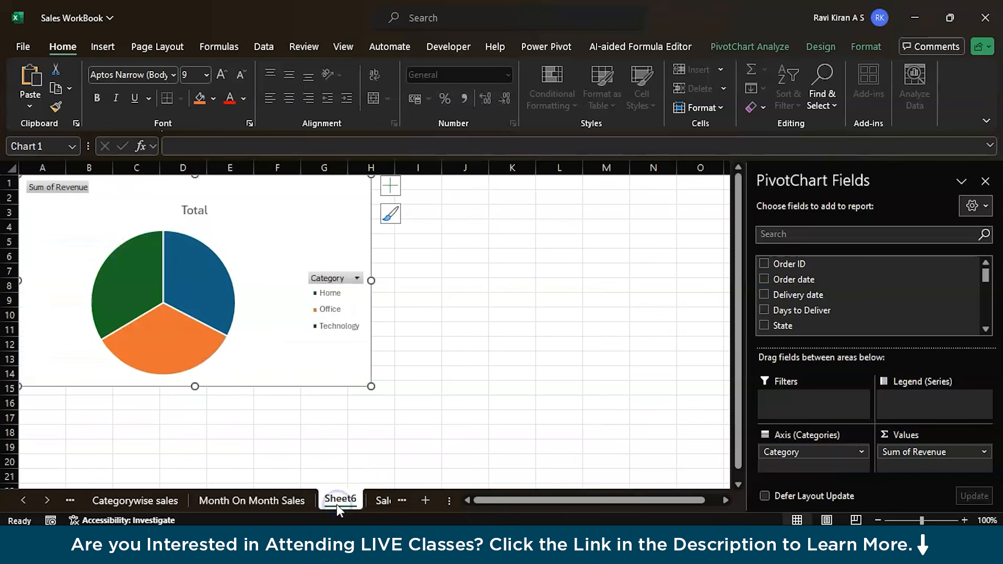
click(452, 256)
key(ctrl+v)
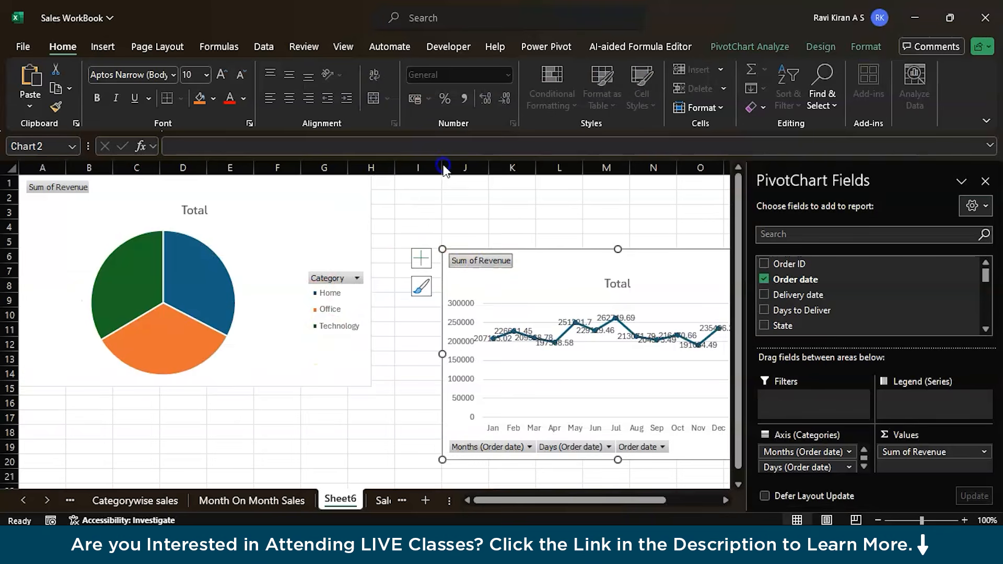
drag(542, 259, 472, 188)
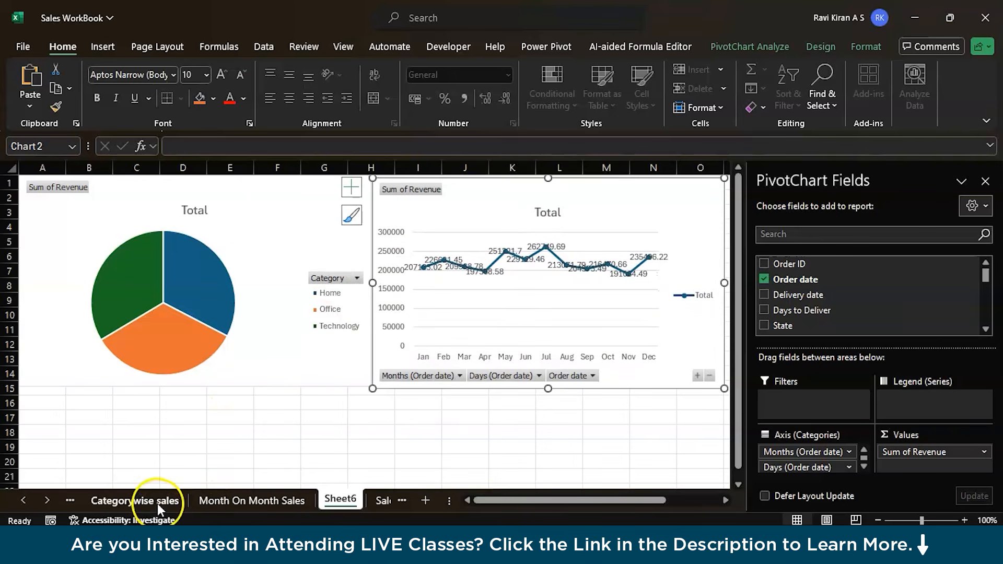
Step: Reorder the sheets so that Month On Month Sales comes before Categorywise sales and Sheet6 comes after Sales Data
click(382, 499)
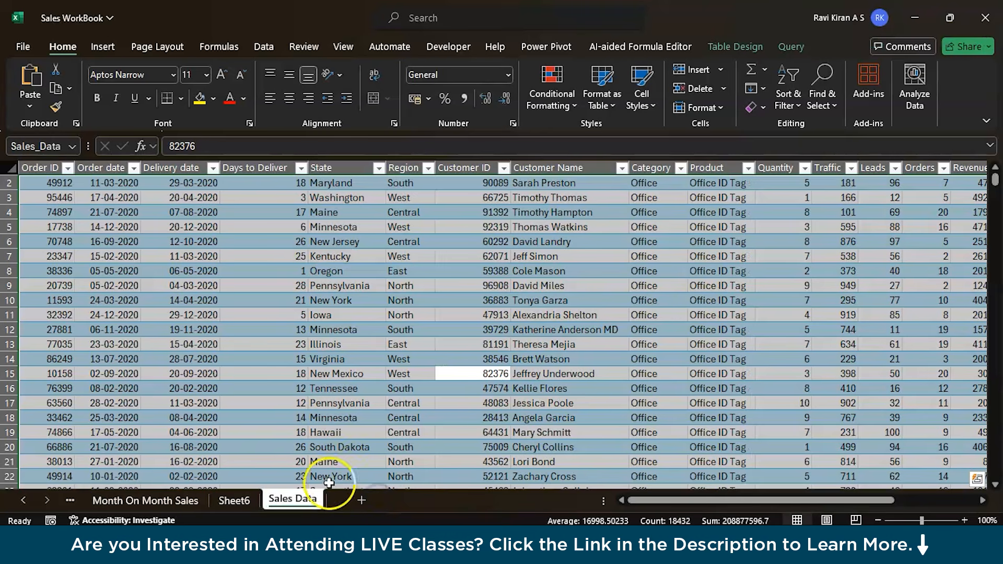
scroll(234, 502, up, 2)
scroll(234, 503, down, 2)
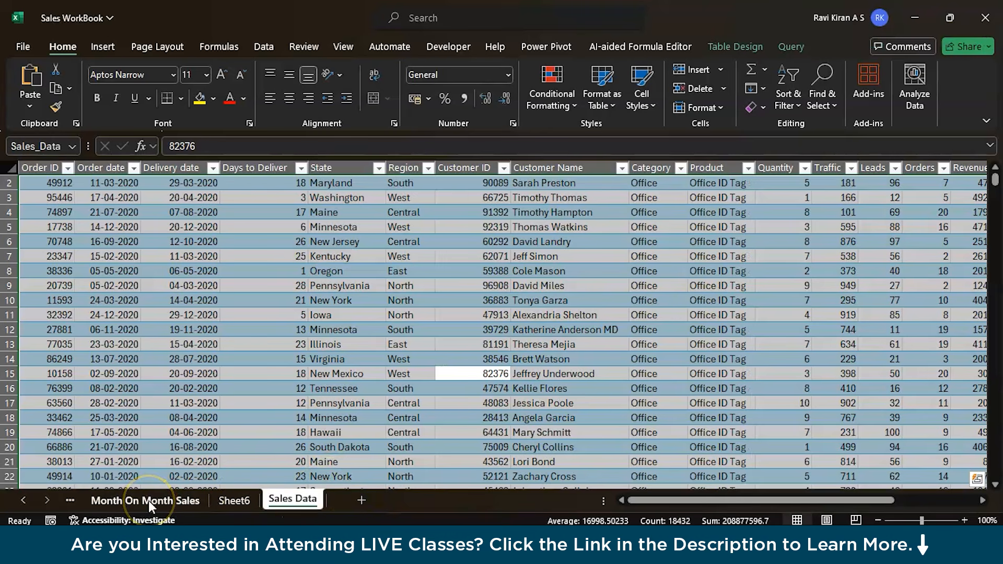
scroll(148, 500, up, 2)
scroll(117, 502, down, 2)
drag(117, 503, 271, 501)
click(355, 498)
drag(204, 493, 336, 497)
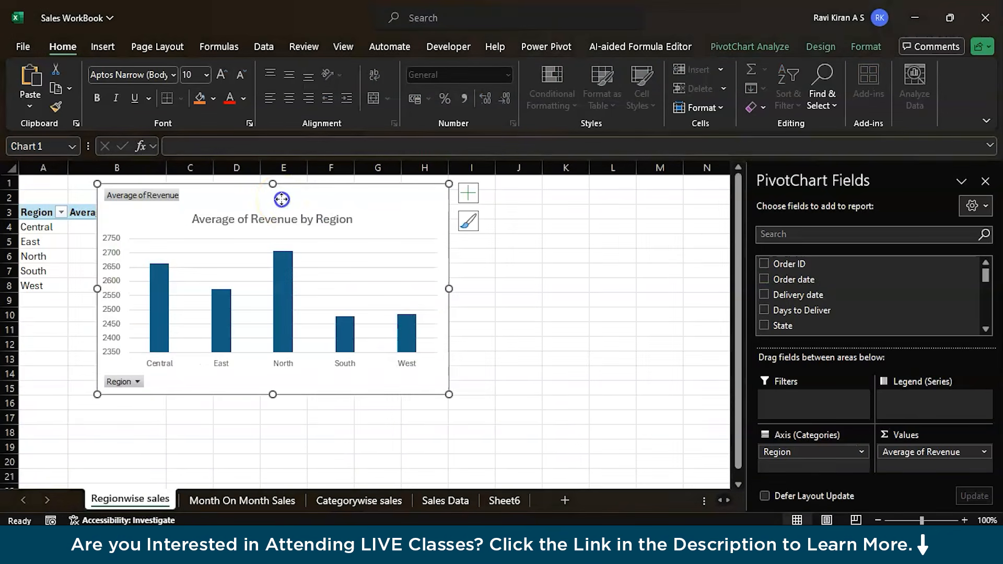
Step: Paste the copied Average of Revenue by Region chart onto Sheet6 and place it centred directly below the pie and line charts
click(502, 500)
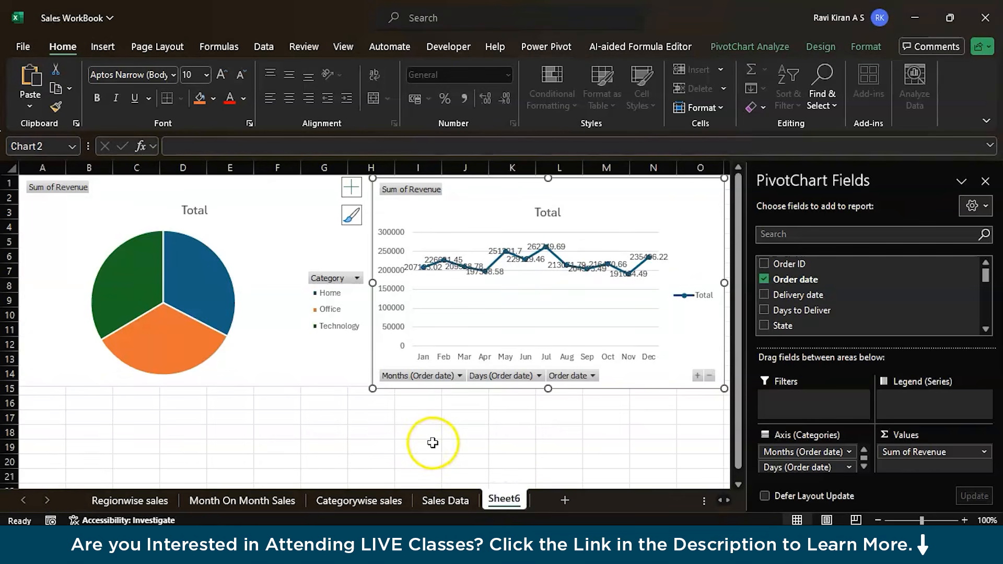
click(376, 435)
key(ctrl+v)
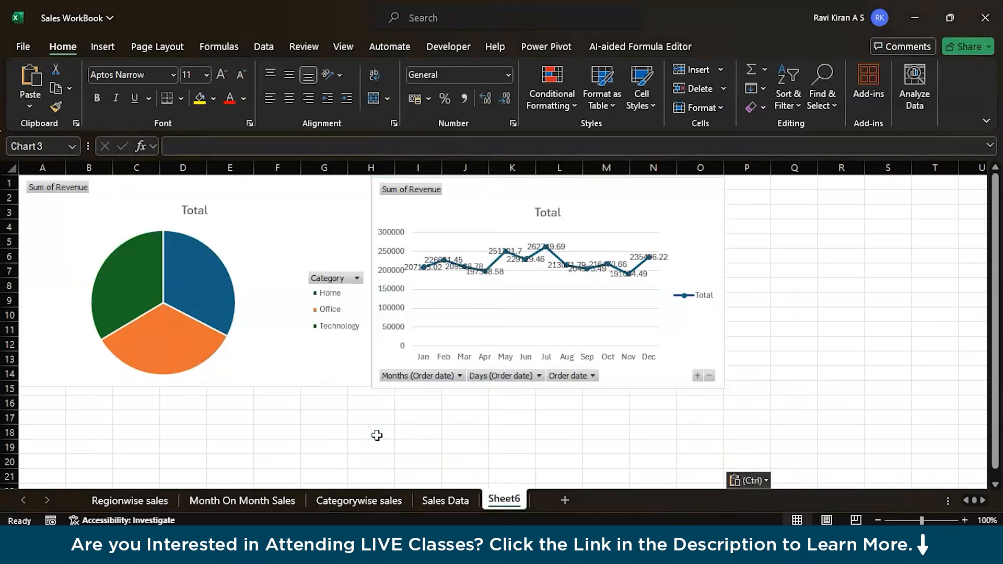
scroll(426, 407, down, 2)
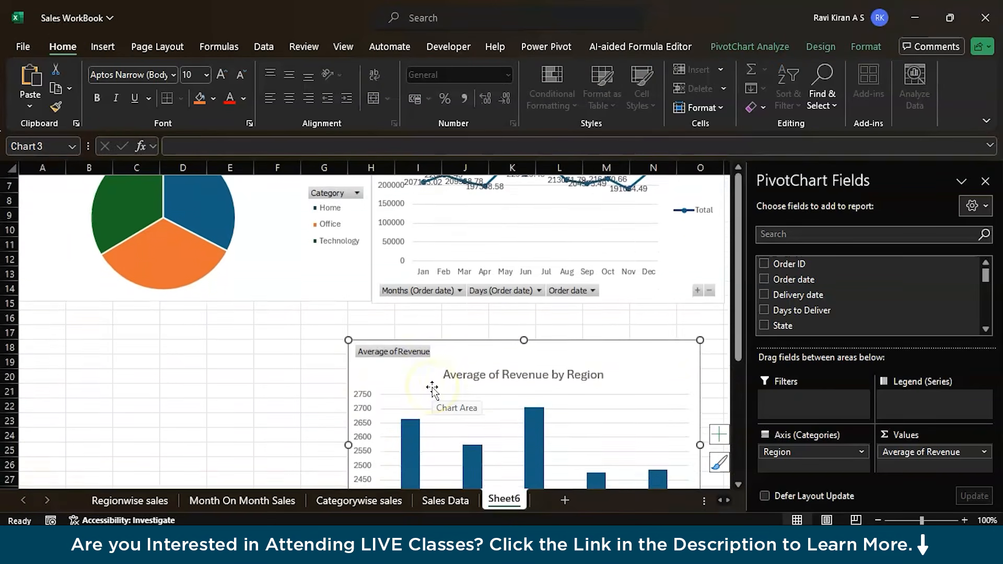
scroll(432, 389, down, 1)
drag(454, 336, 318, 294)
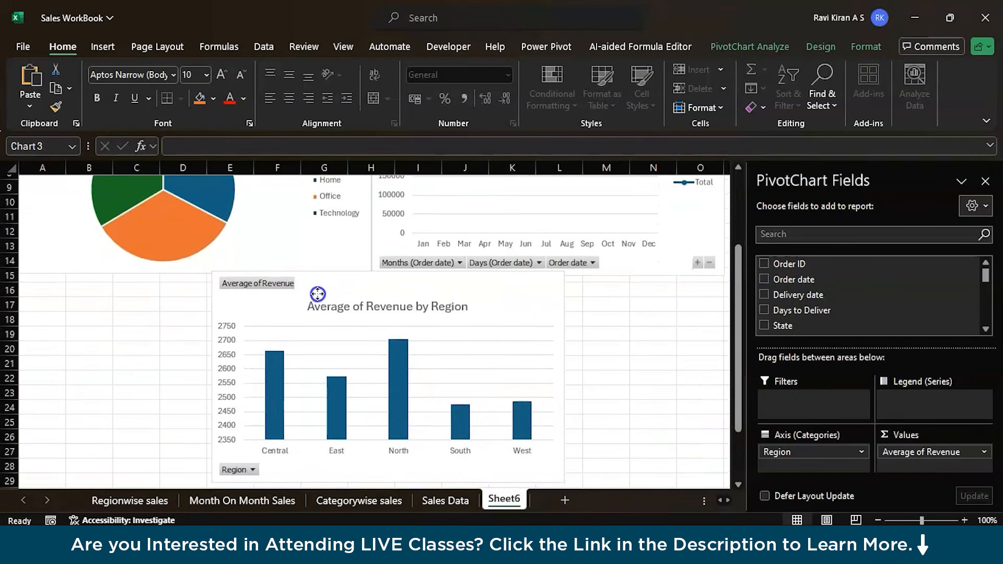
scroll(549, 291, up, 2)
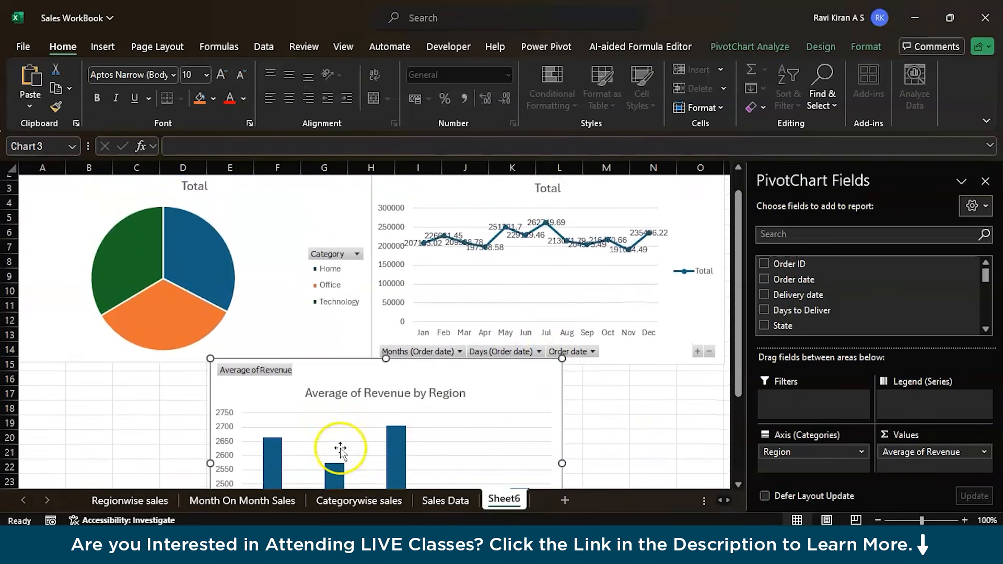
Step: Rename Sheet6 as Dashboard and save the workbook
drag(500, 499, 491, 499)
text(Dashboard)
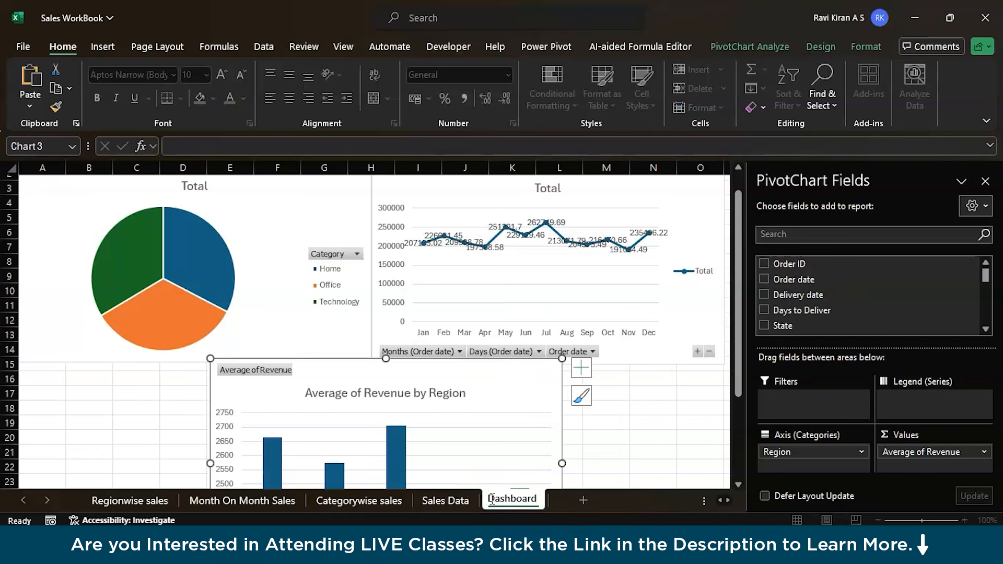
click(644, 452)
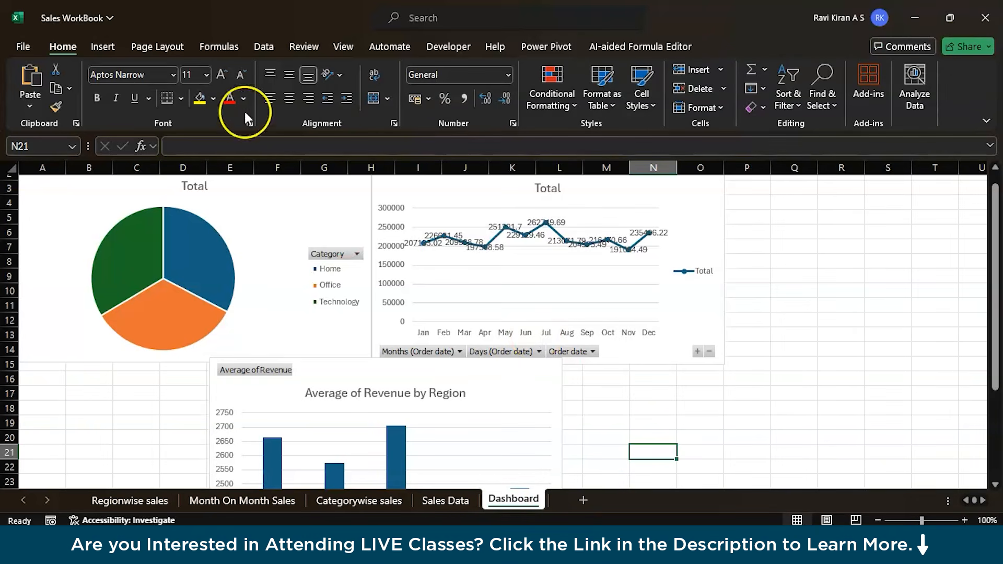
click(25, 50)
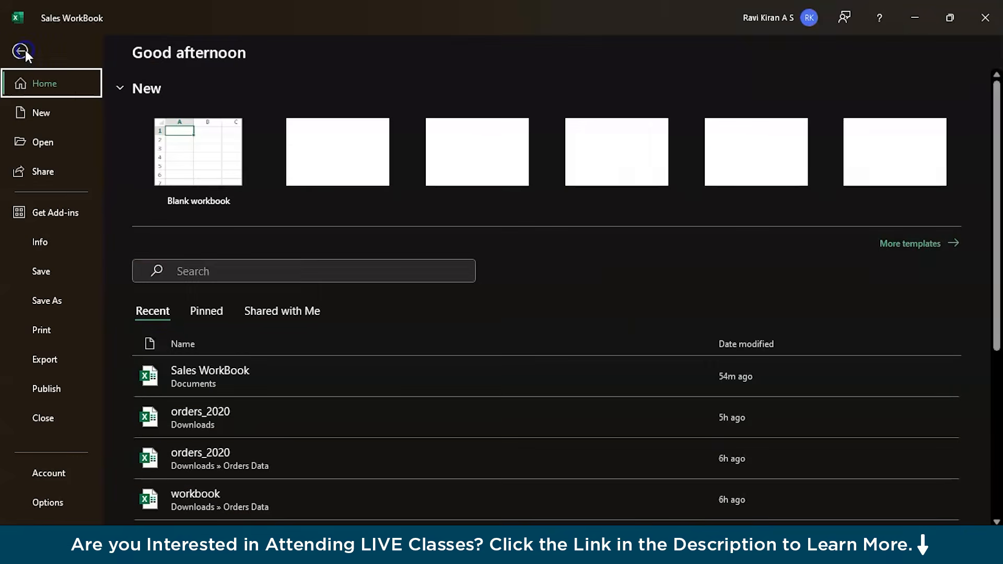
click(49, 268)
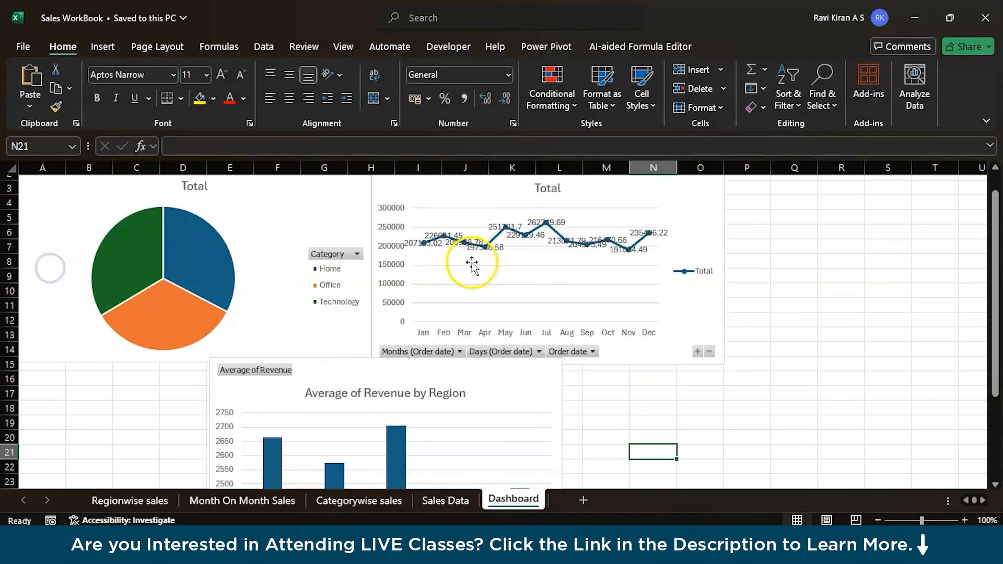
Step: Look over the Dashboard charts and check which years the Order date column on the Sales Data sheet covers
scroll(462, 292, up, 1)
scroll(463, 296, down, 4)
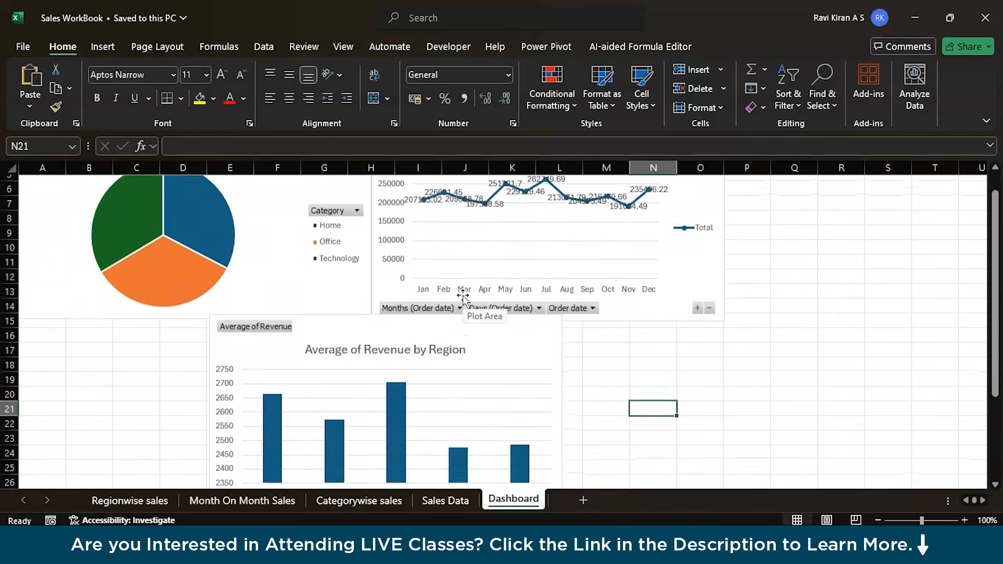
scroll(463, 296, up, 4)
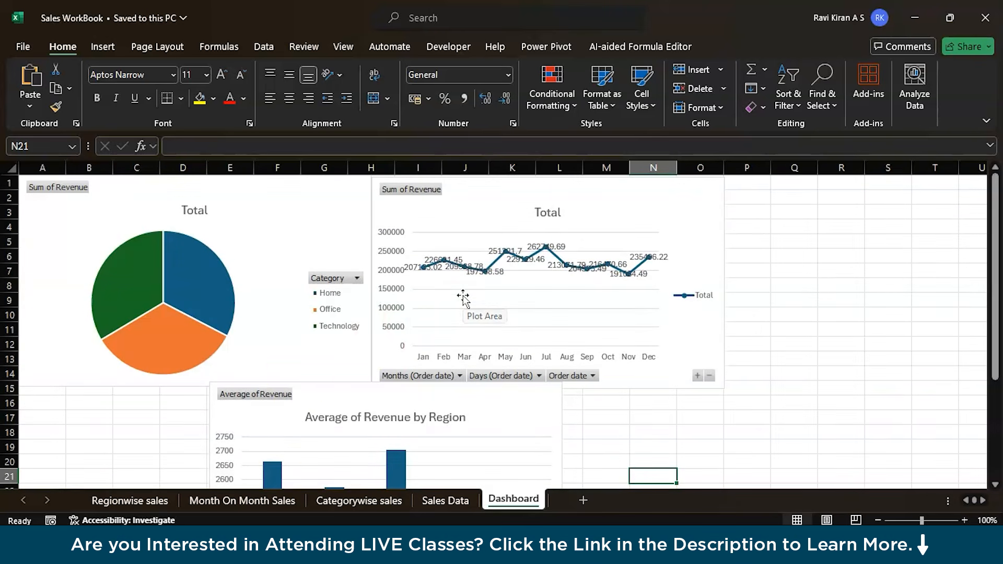
click(421, 500)
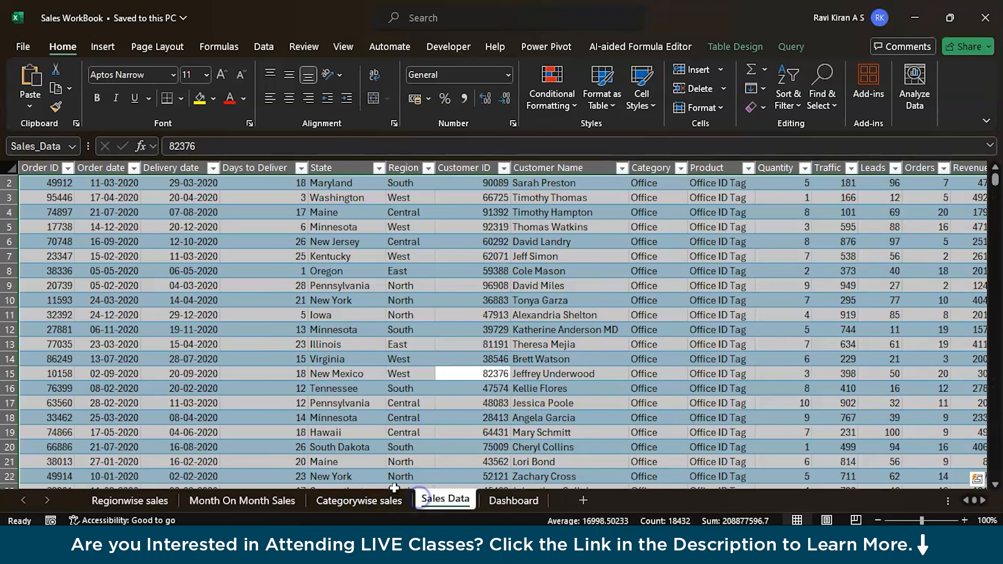
click(132, 168)
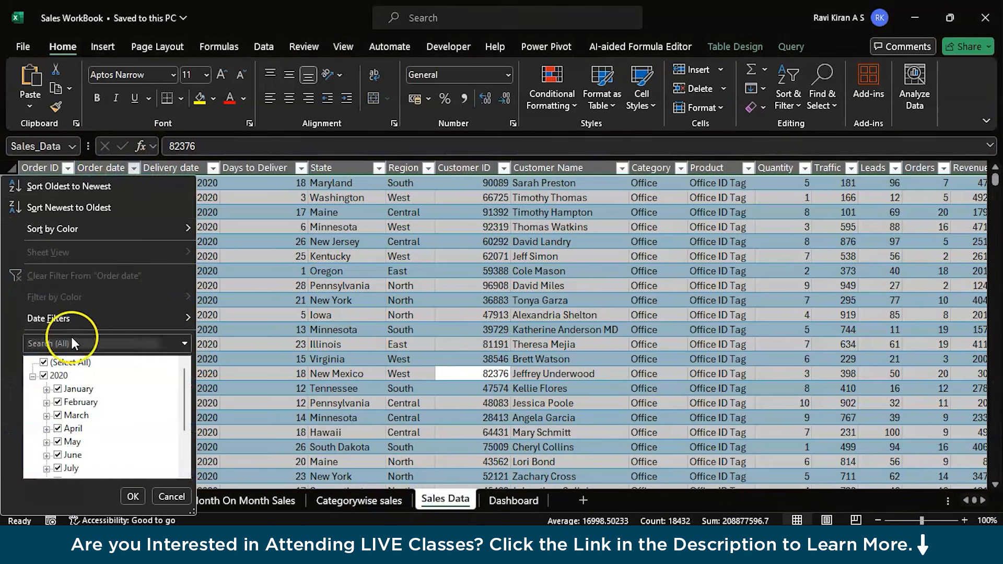
click(32, 376)
click(132, 496)
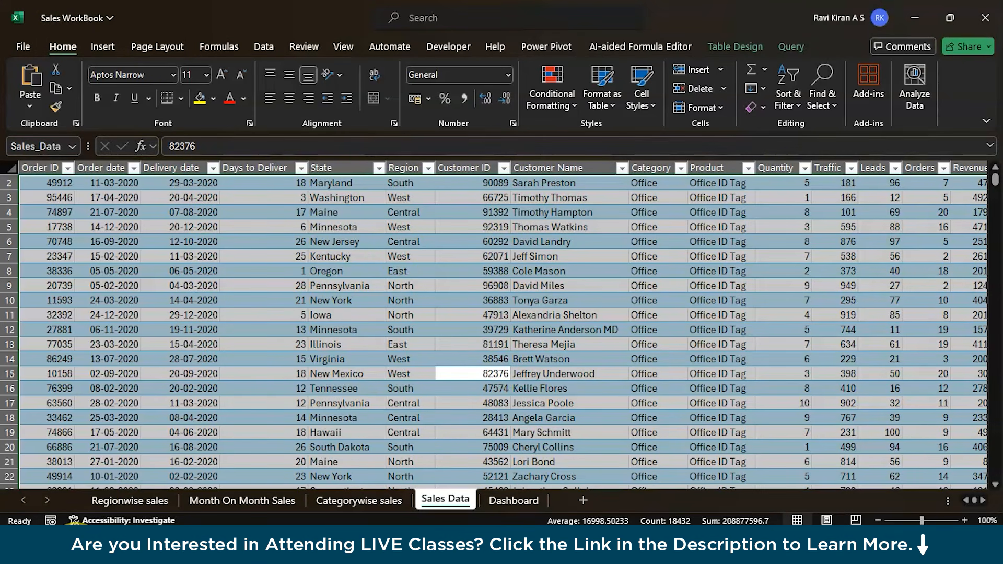
Step: In File Explorer, move orders_2021, orders_2022, orders_2023 and orders_2024 from Downloads into its Sales Data folder, and close the window
click(74, 549)
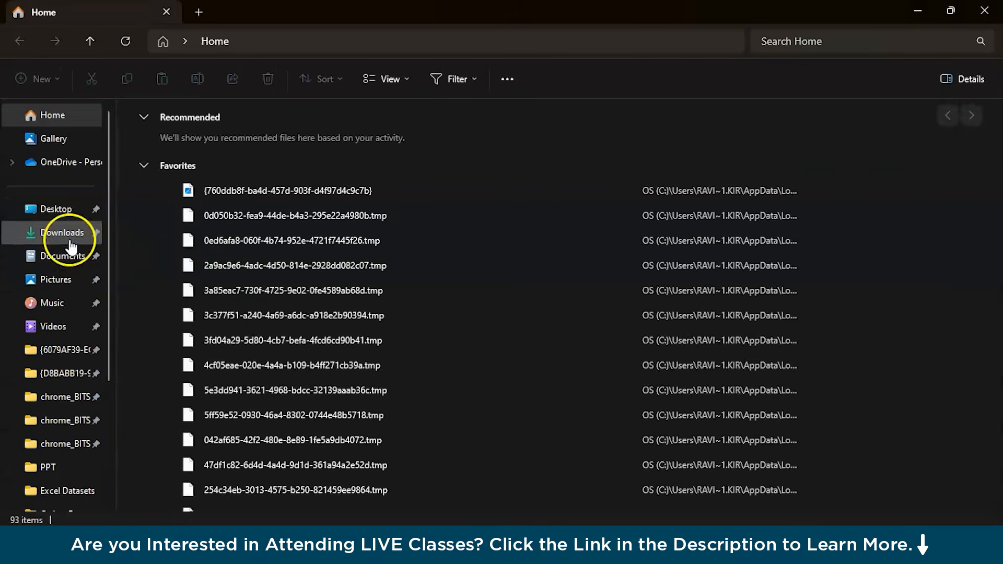
click(70, 235)
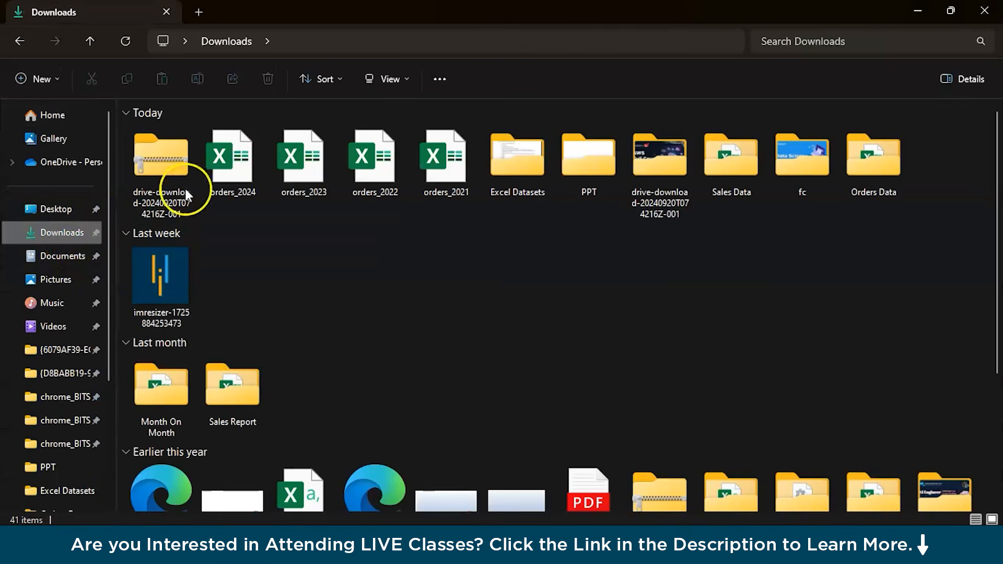
double_click(211, 174)
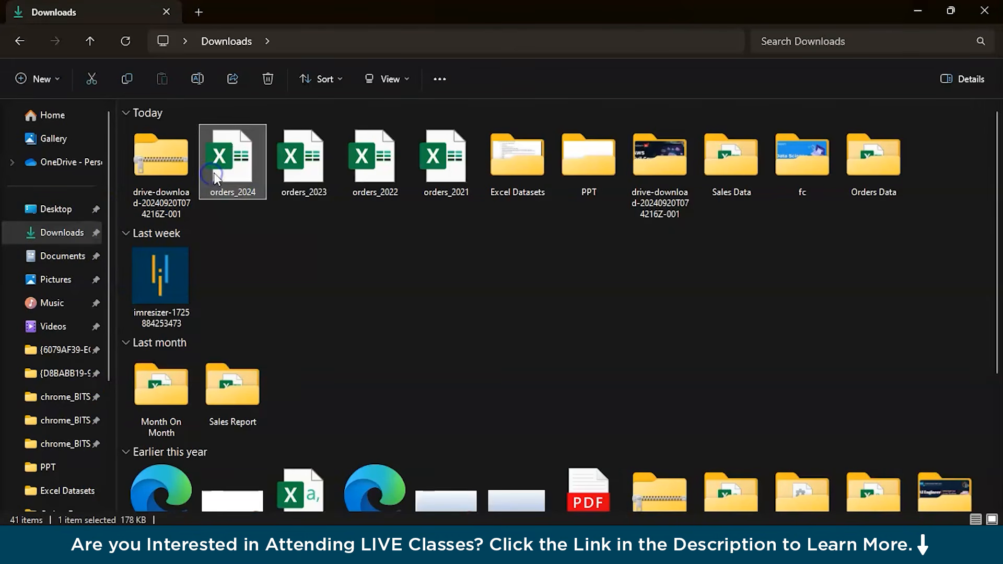
ctrl+click(286, 159)
ctrl+click(381, 164)
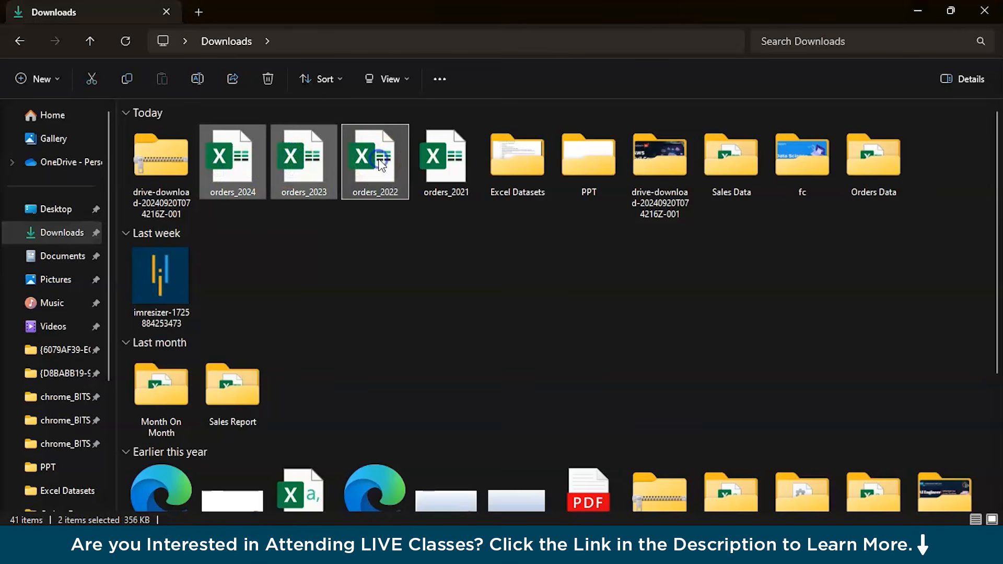
ctrl+click(442, 166)
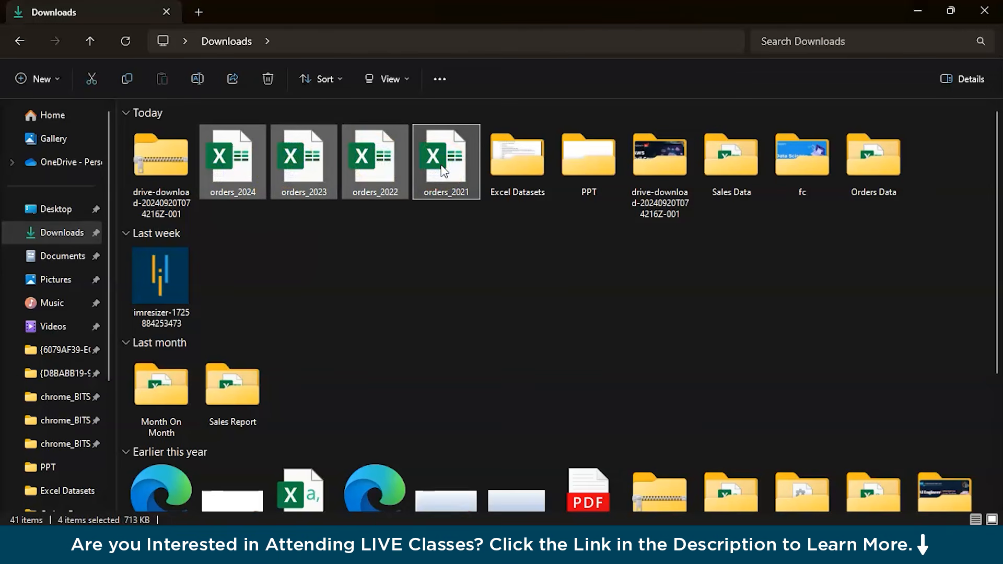
key(ctrl+x)
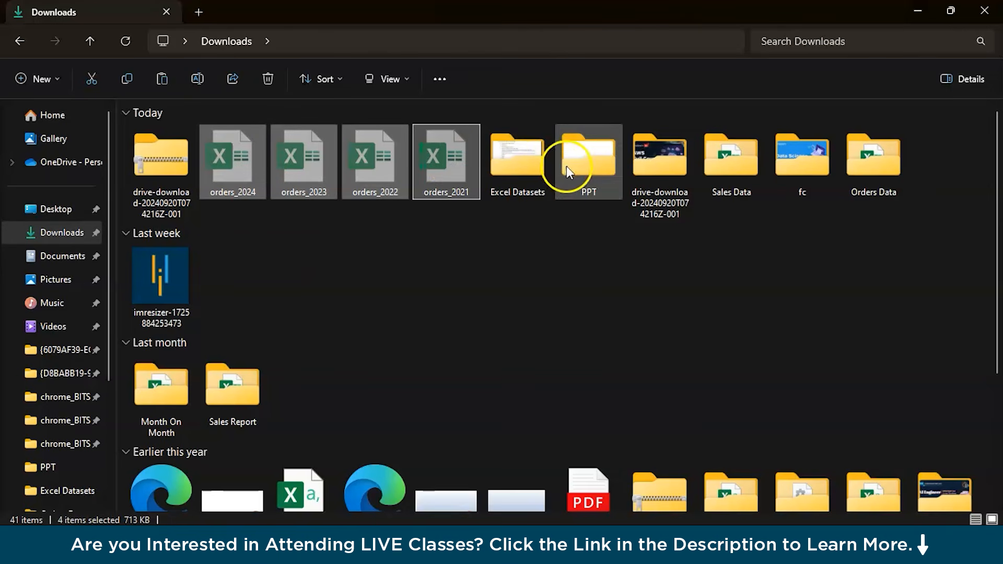
double_click(713, 168)
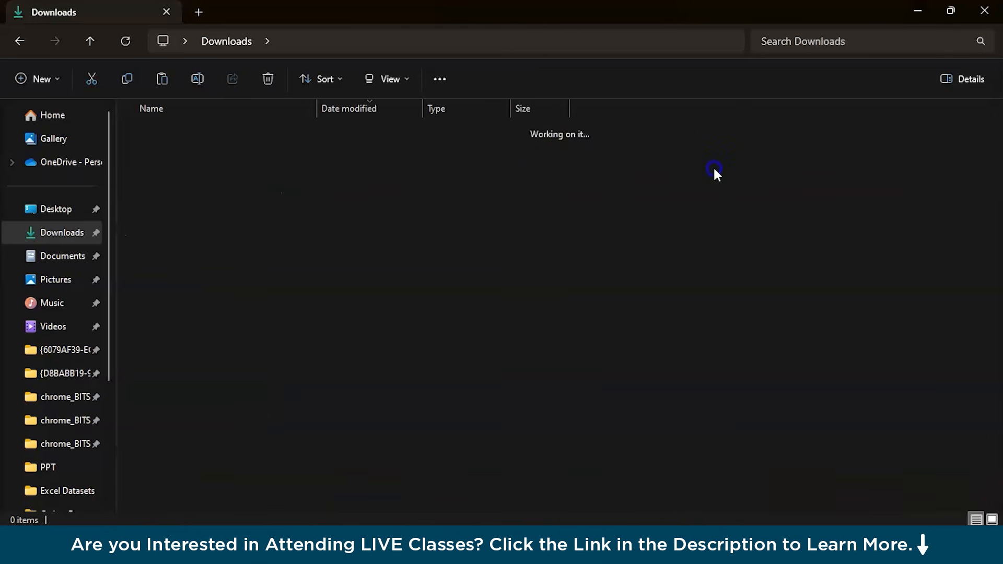
key(ctrl+v)
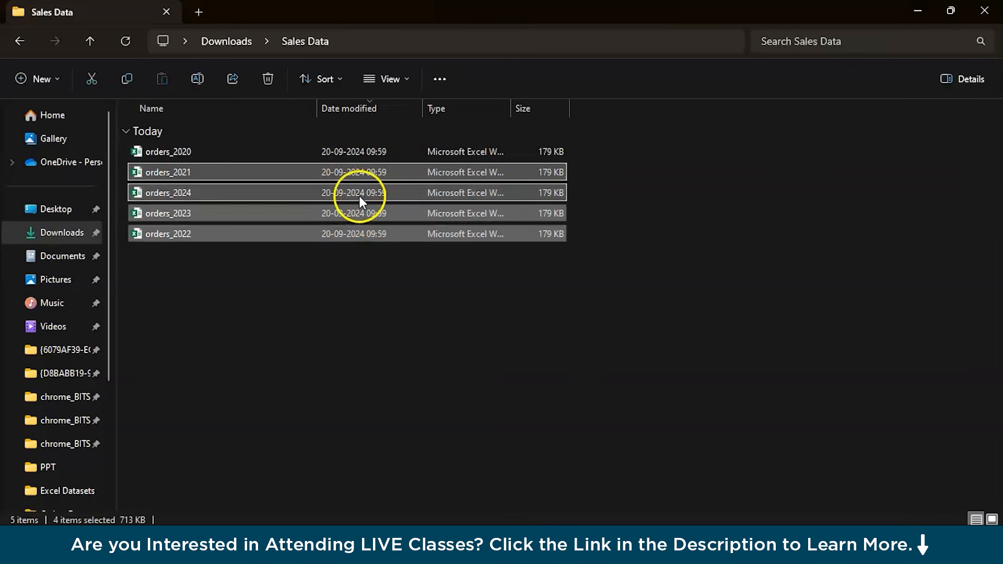
click(554, 283)
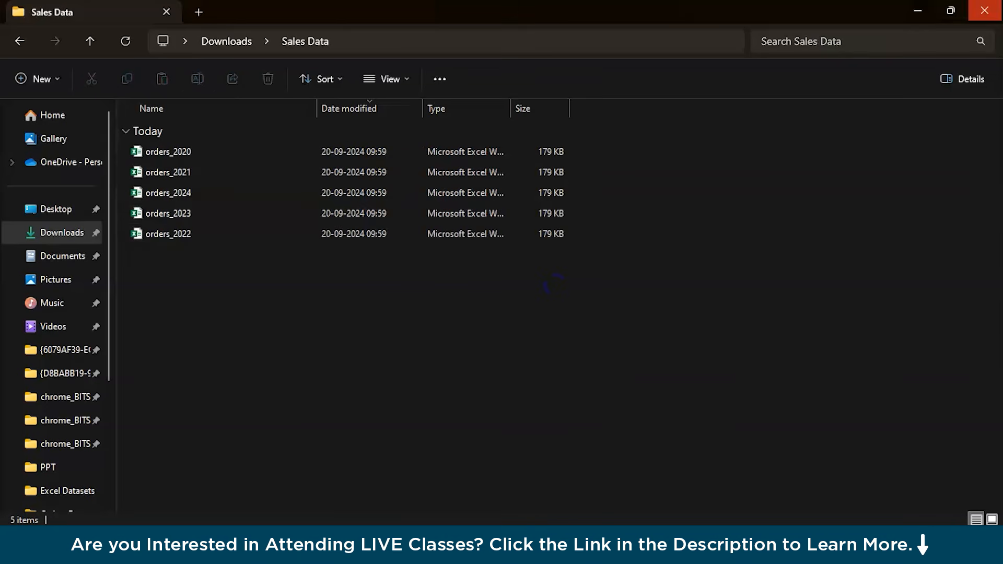
click(985, 10)
Step: Refresh all the workbook's data connections to load the added order files into the Sales Data table
click(356, 82)
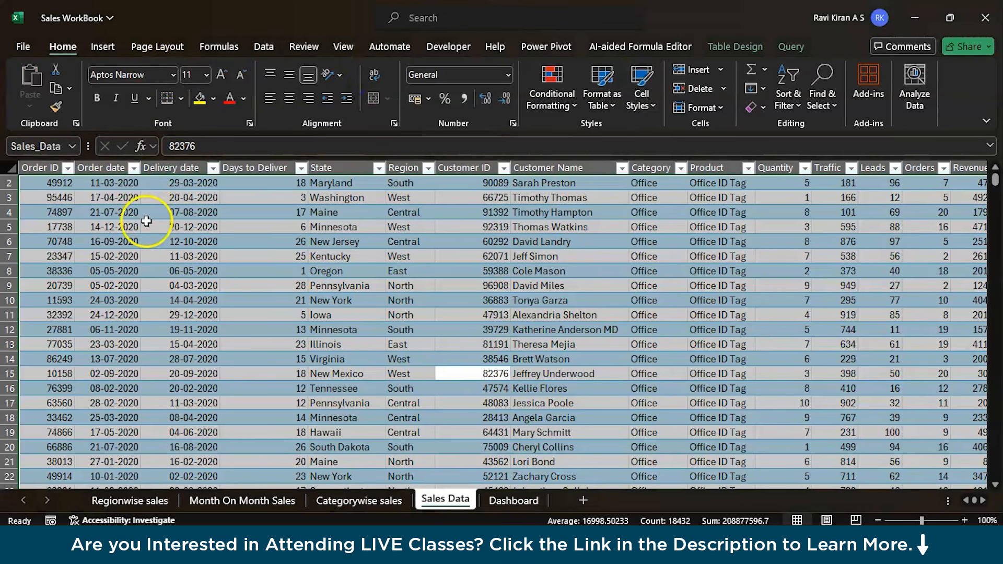
click(263, 45)
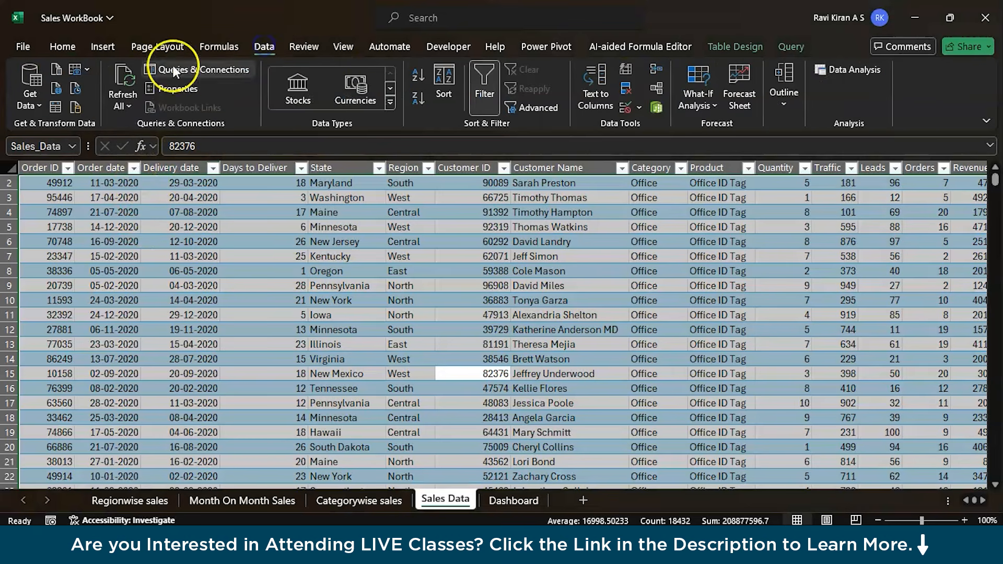
click(123, 74)
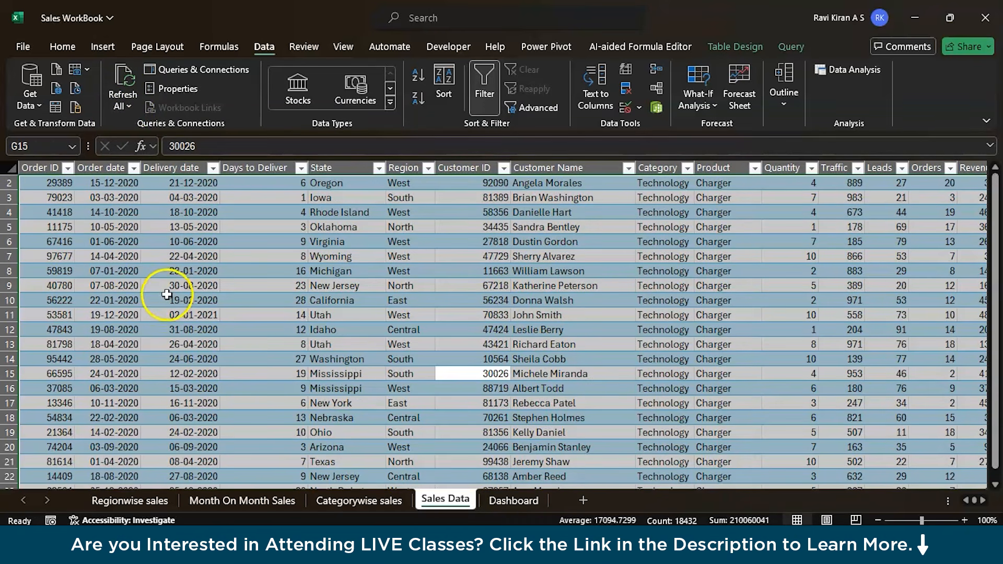
Step: Check the Order date filter values on Sales Data for the newly loaded years
click(201, 241)
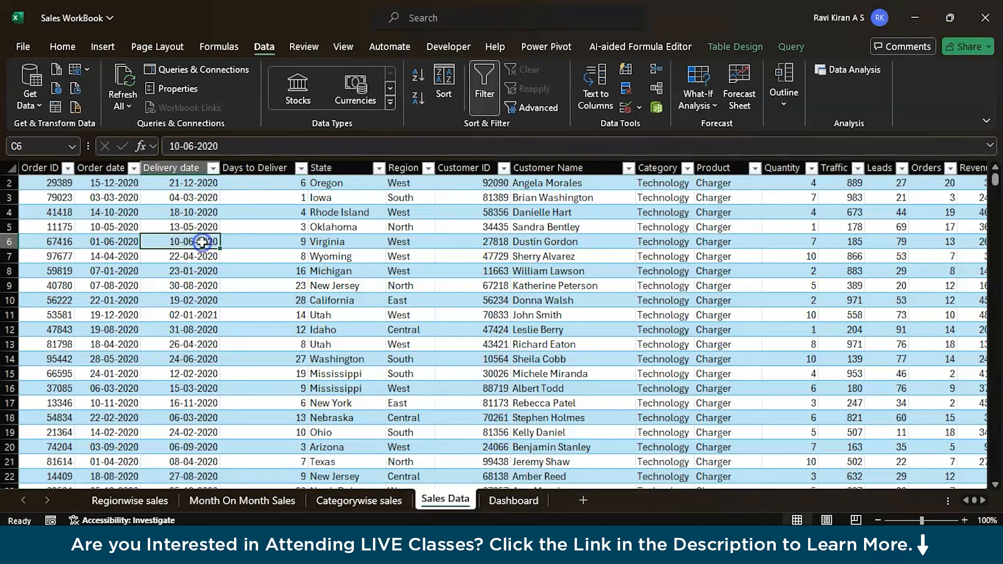
click(133, 167)
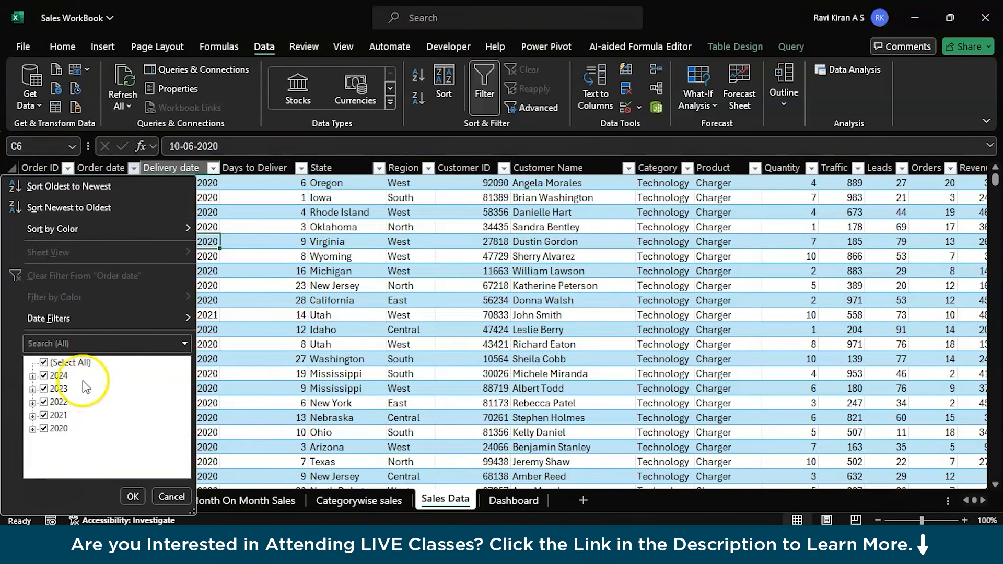
click(308, 325)
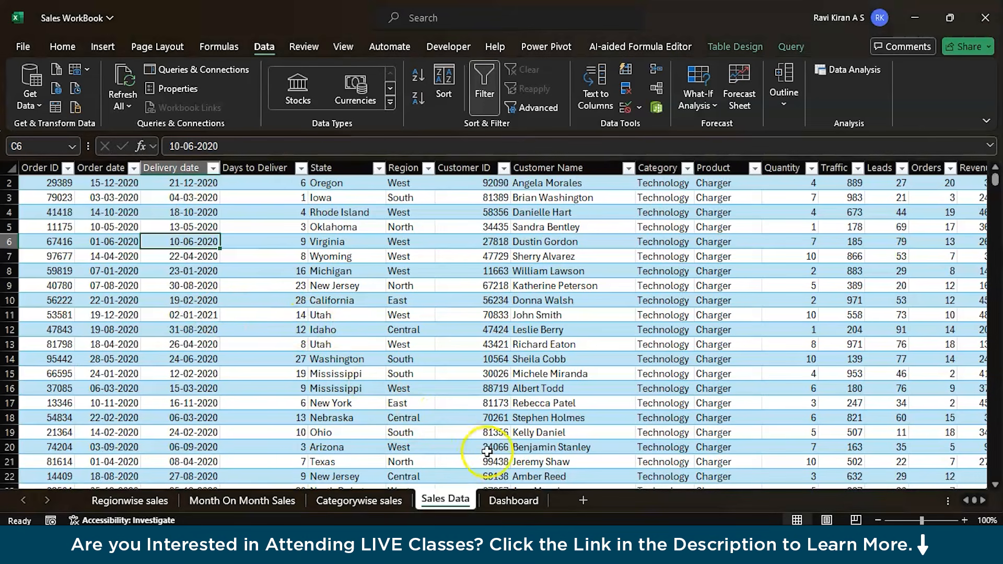
Step: Refresh all data again from the Dashboard sheet and review its three charts
click(506, 499)
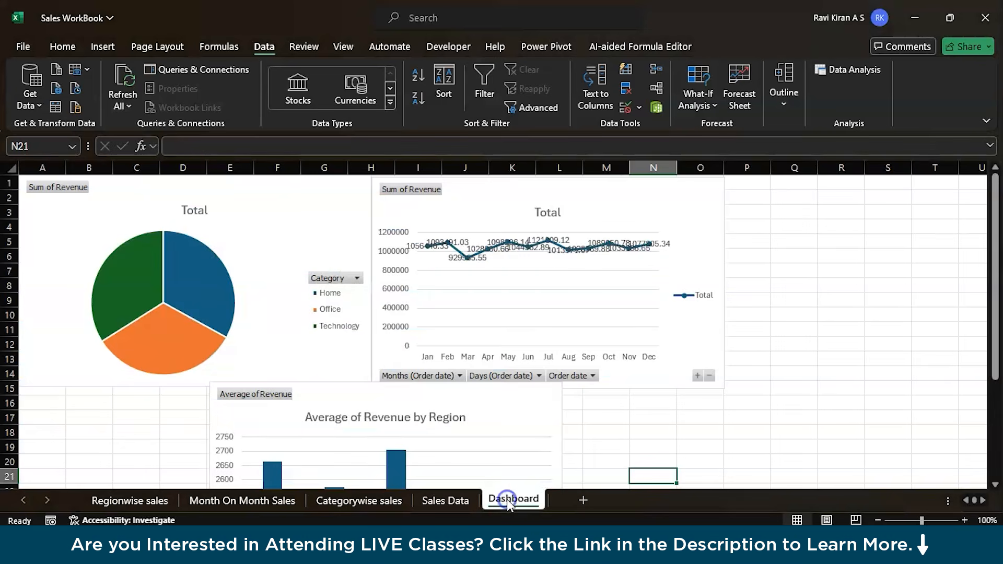
click(124, 83)
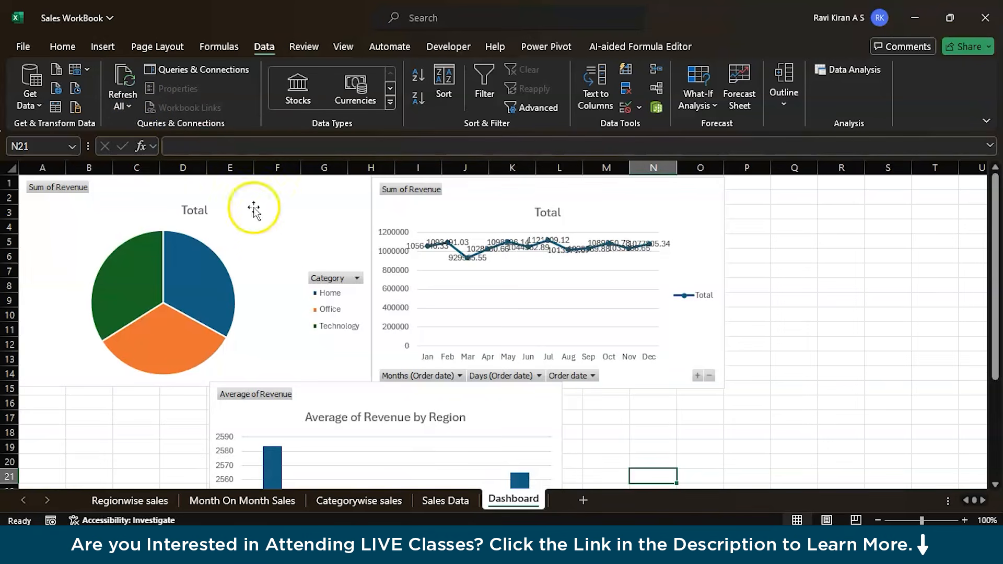
scroll(291, 308, down, 1)
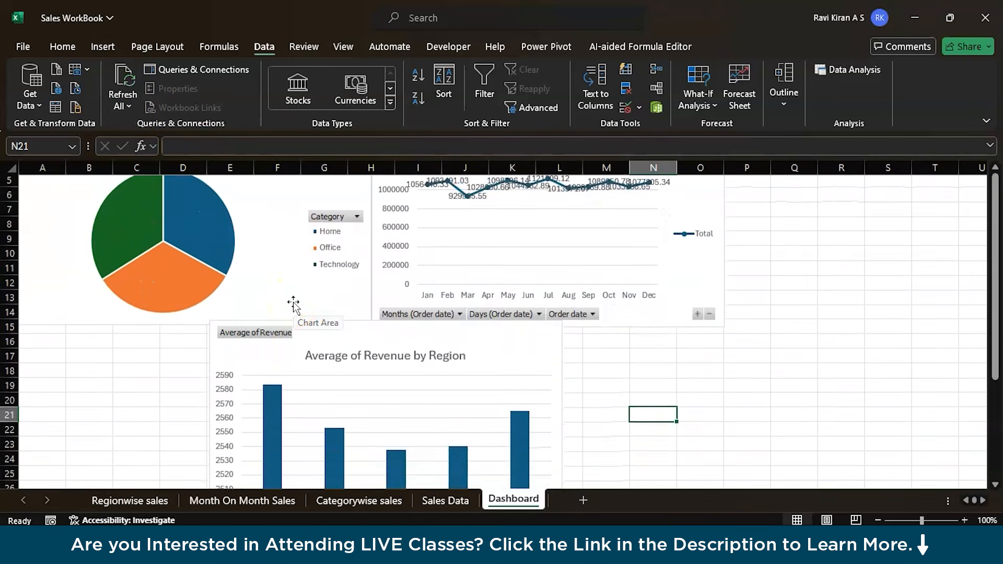
scroll(293, 306, down, 2)
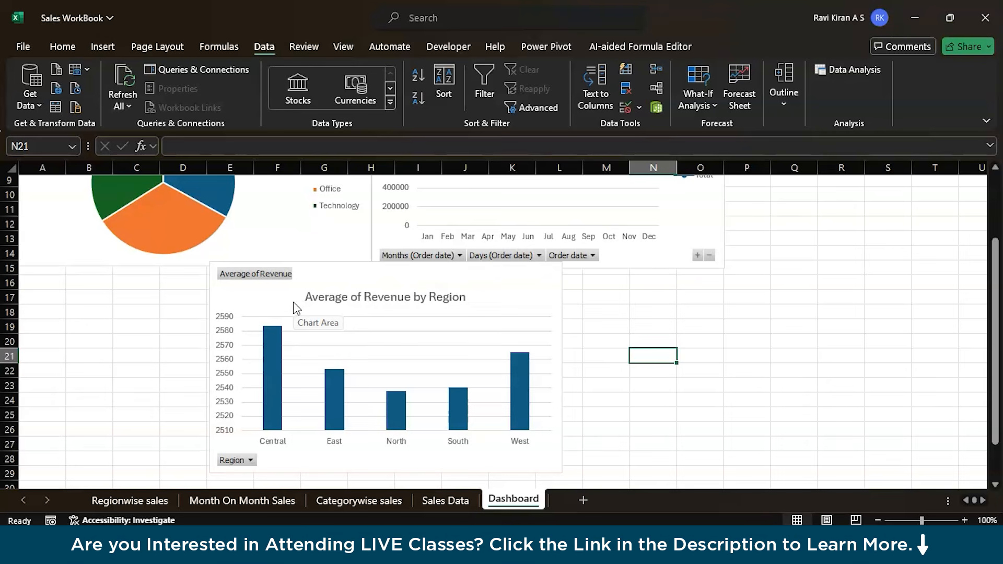
scroll(293, 307, up, 3)
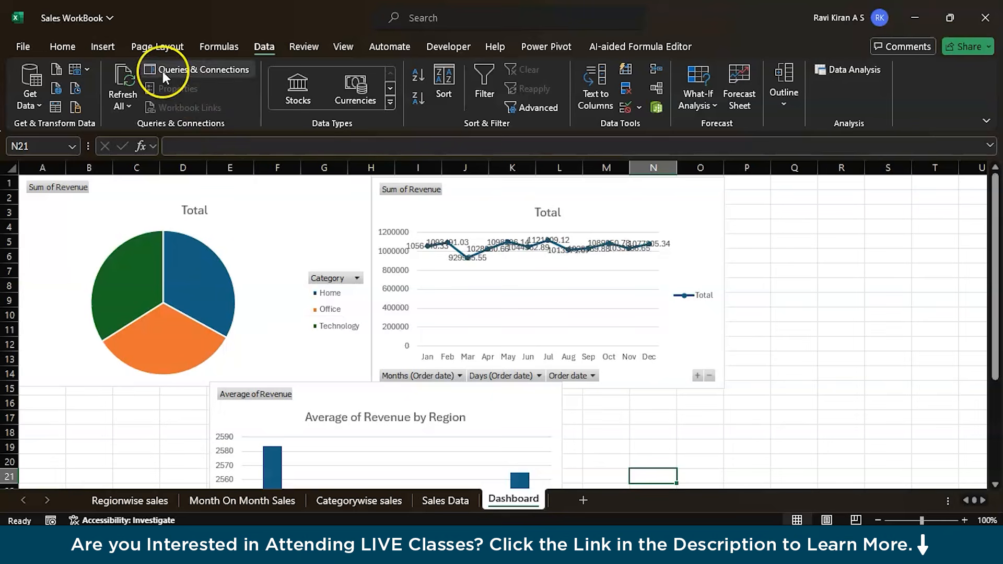
Step: Review all the chart types available for the Sales Data table, then close the Insert Chart dialog without adding a chart
click(98, 47)
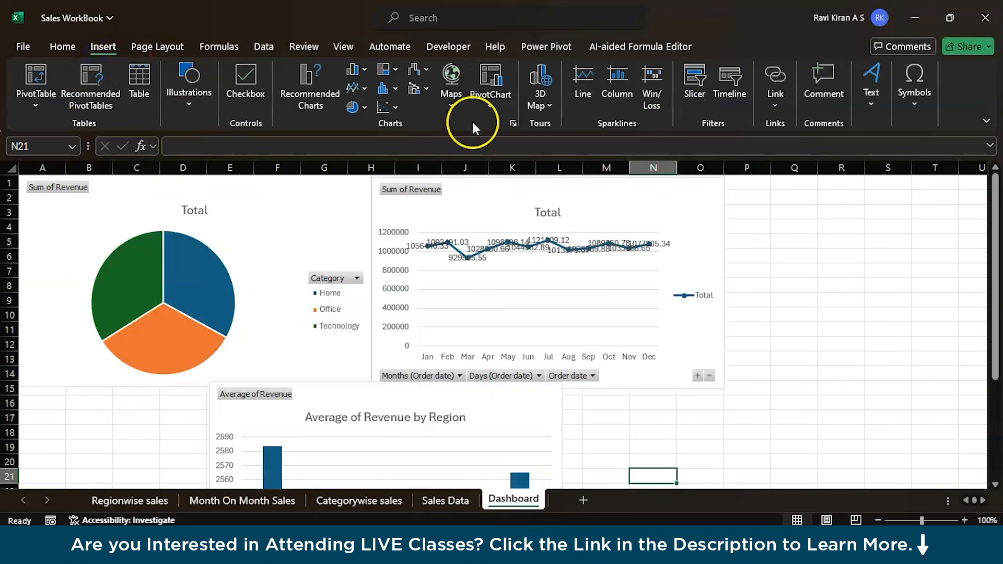
click(510, 121)
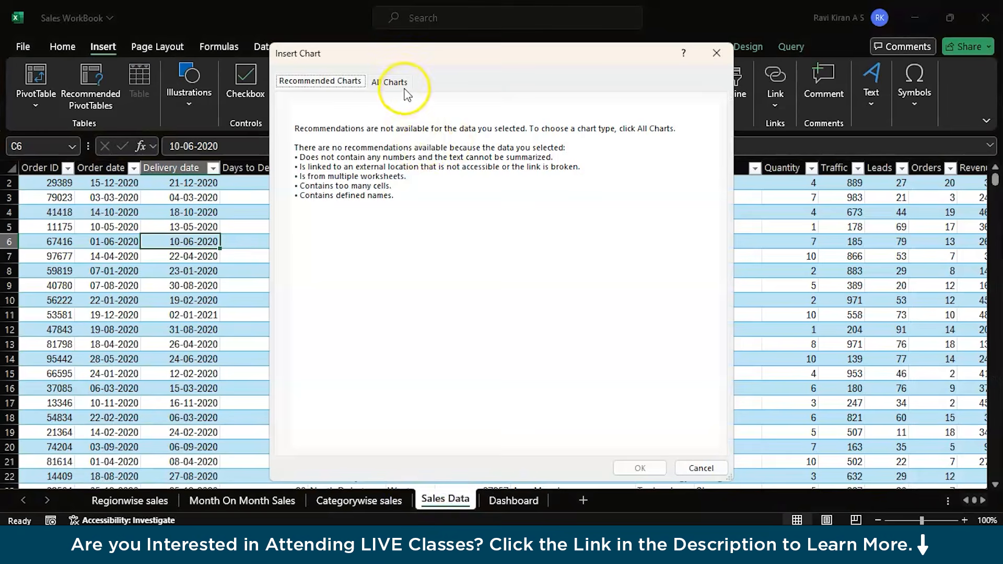
click(391, 81)
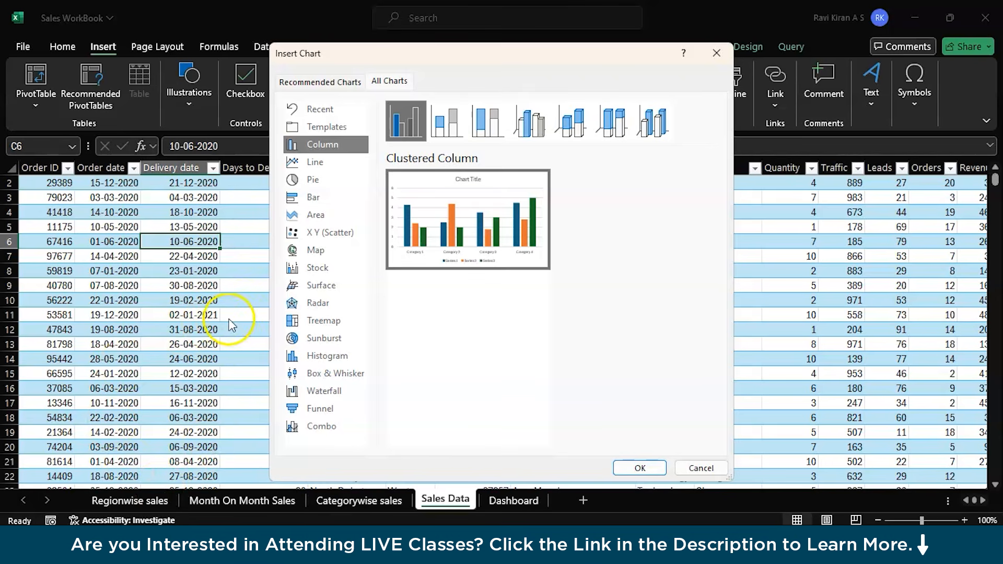
click(700, 468)
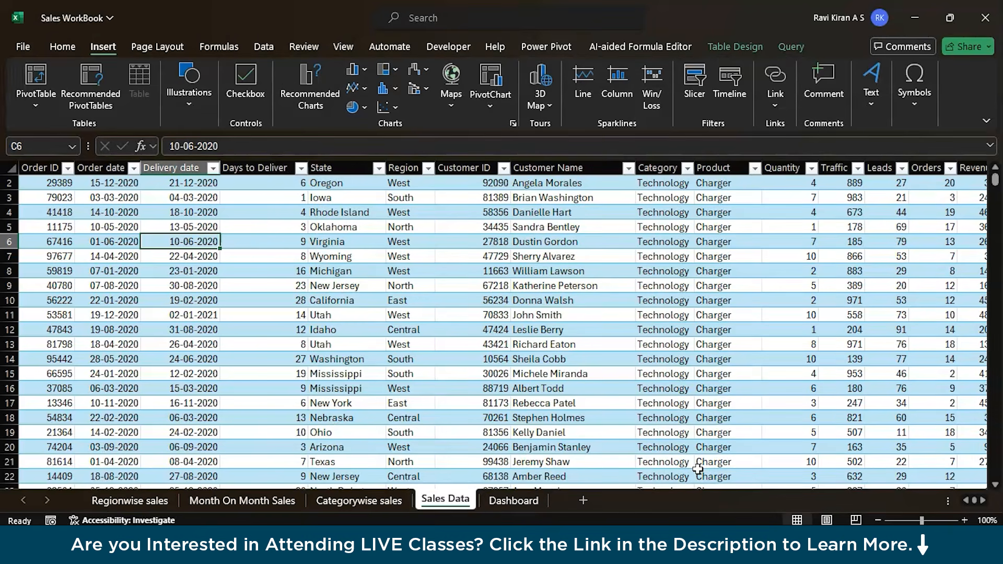
key(alt+Tab)
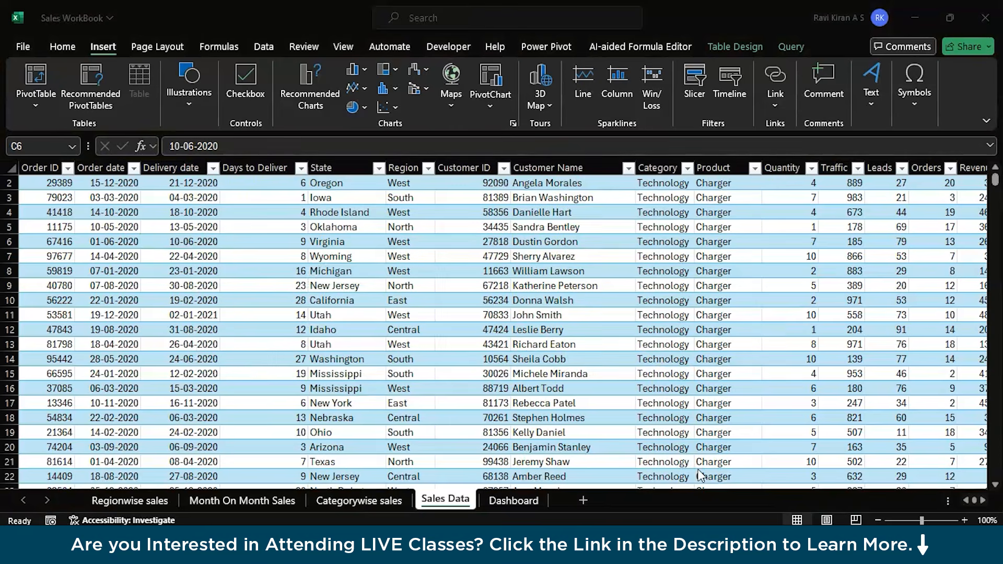
click(338, 342)
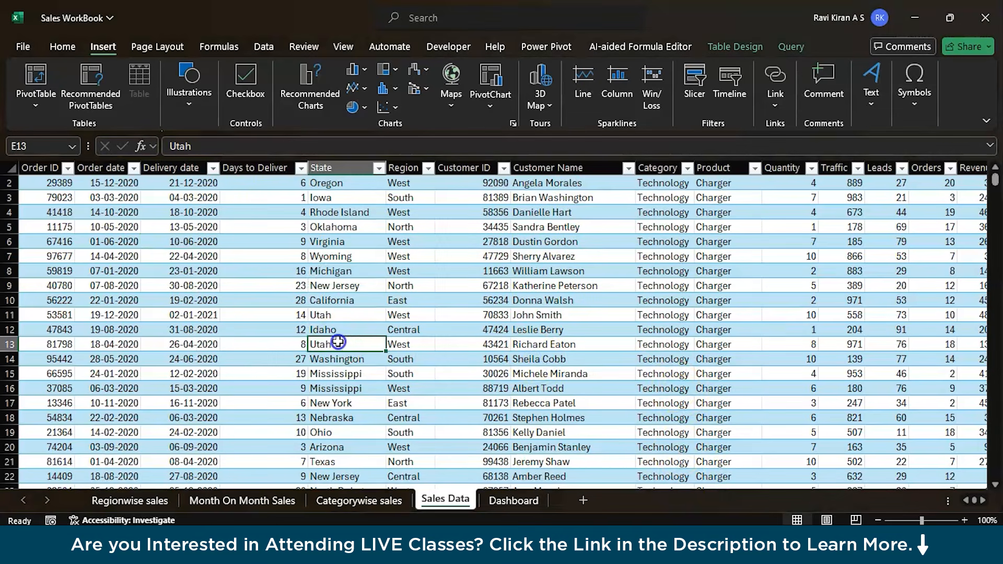
click(257, 324)
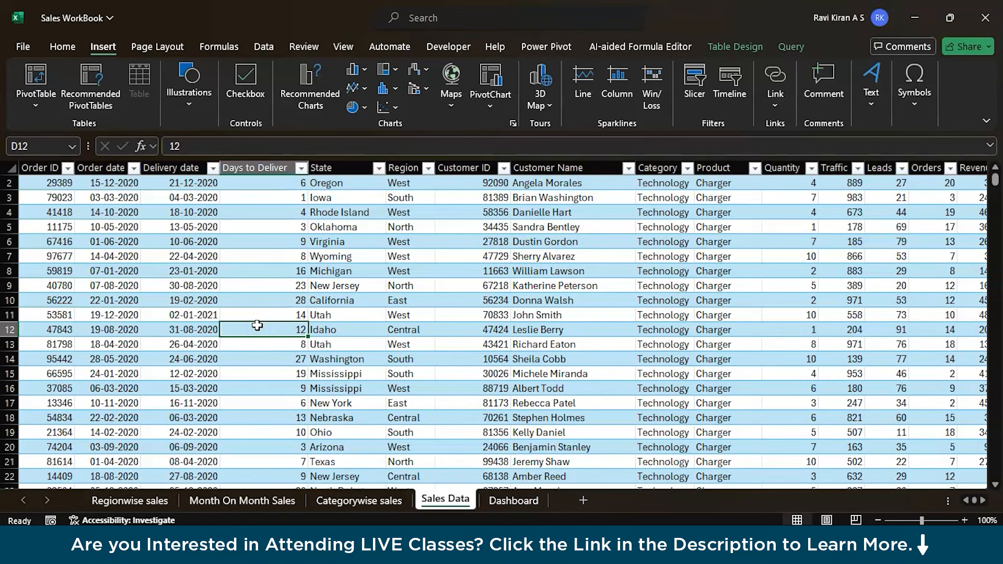